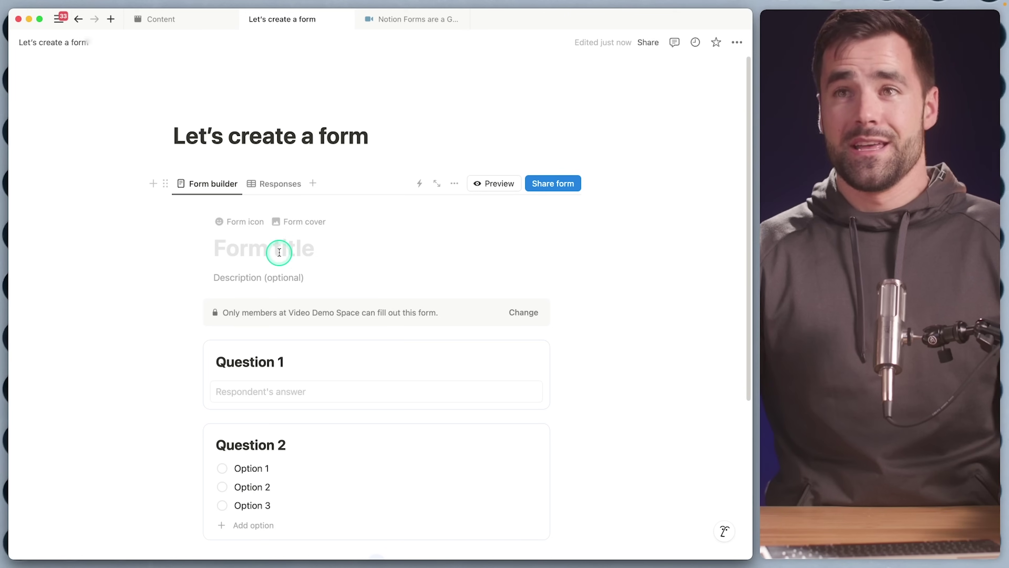
Title the new form "My Form" and allow anyone on the web with the link to fill it out
text(My Form)
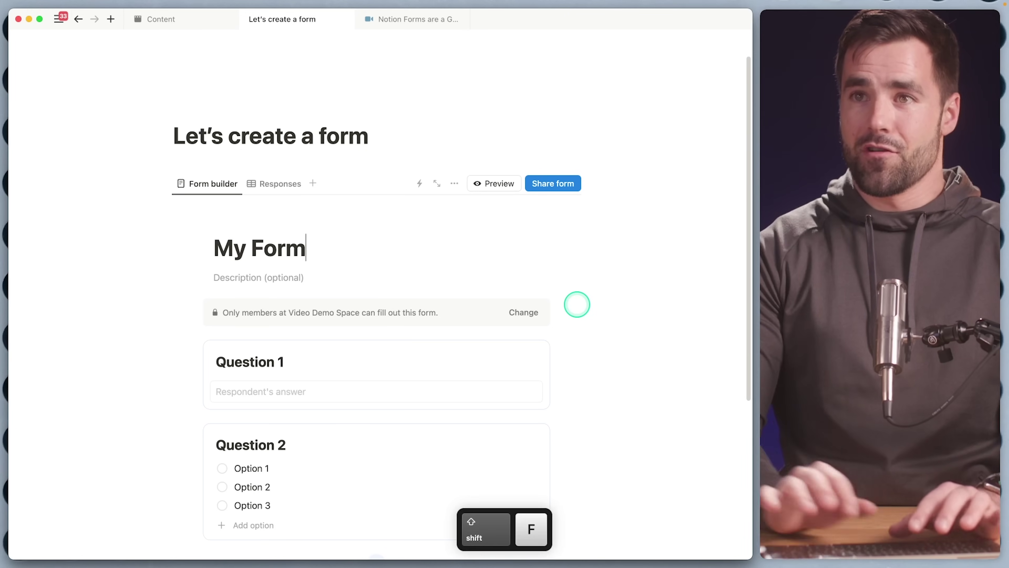
click(564, 182)
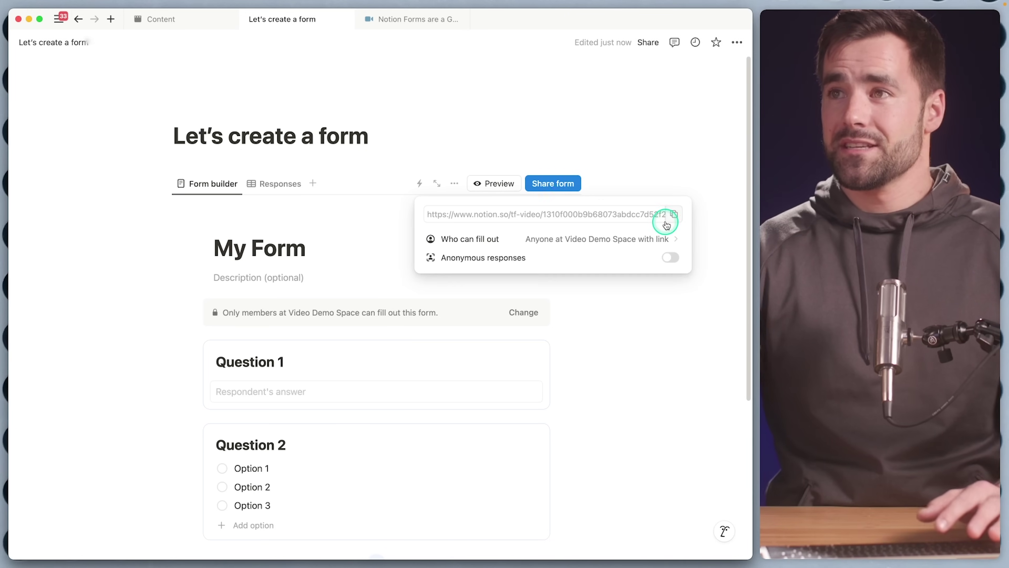
click(668, 238)
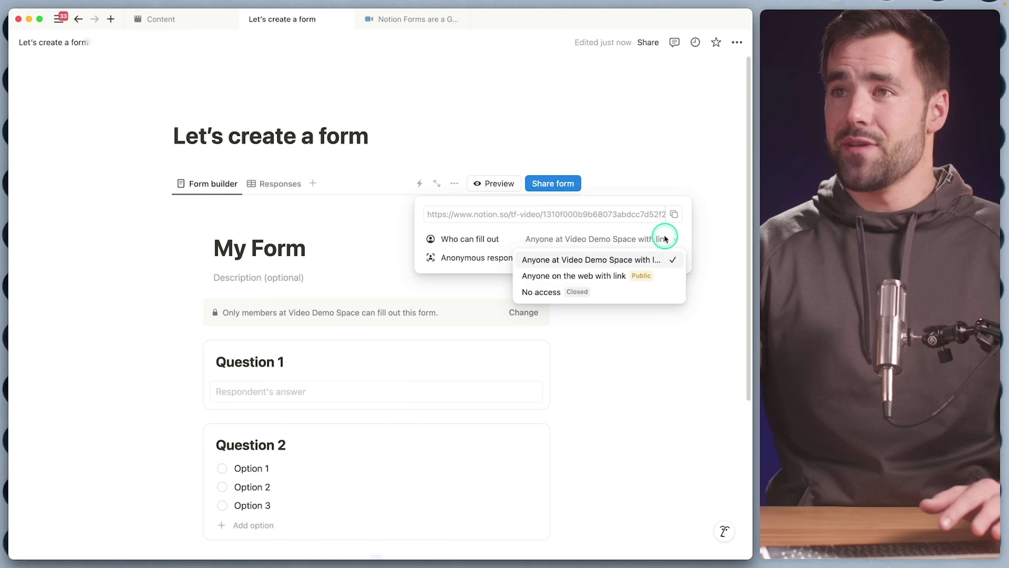
click(612, 278)
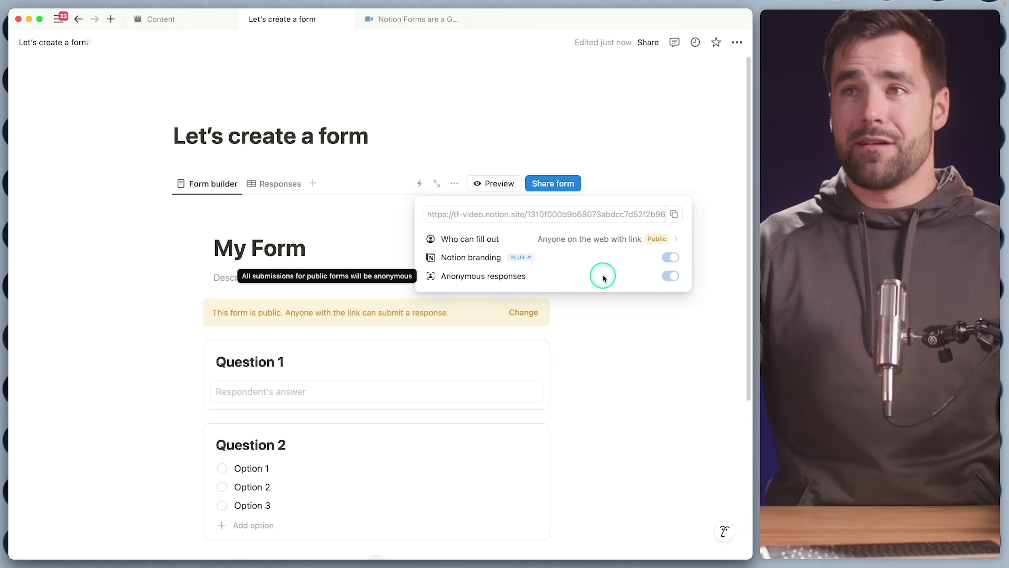
Copy the form's share link and open it in a new tab of the web browser
click(675, 214)
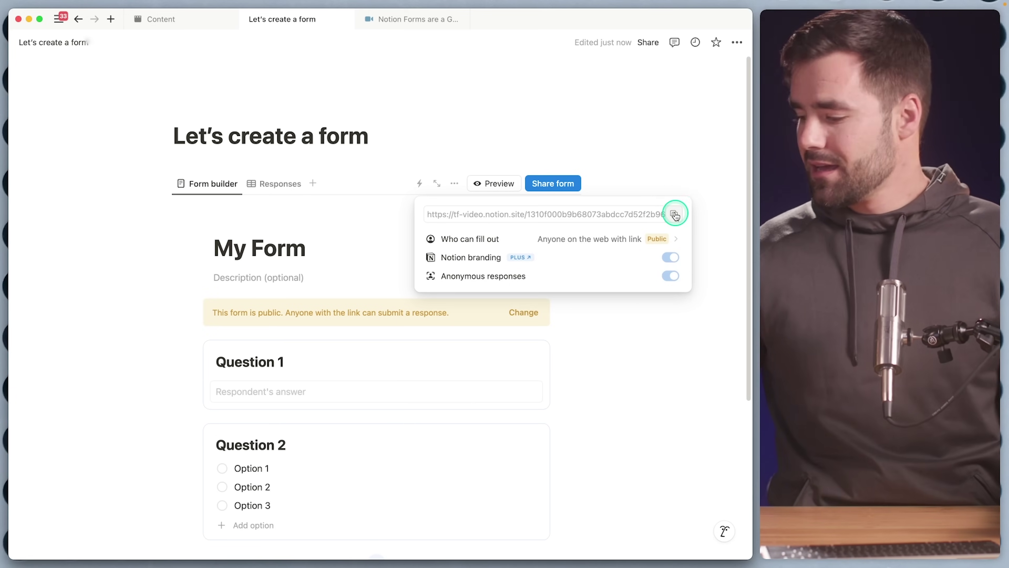
key(super+Tab)
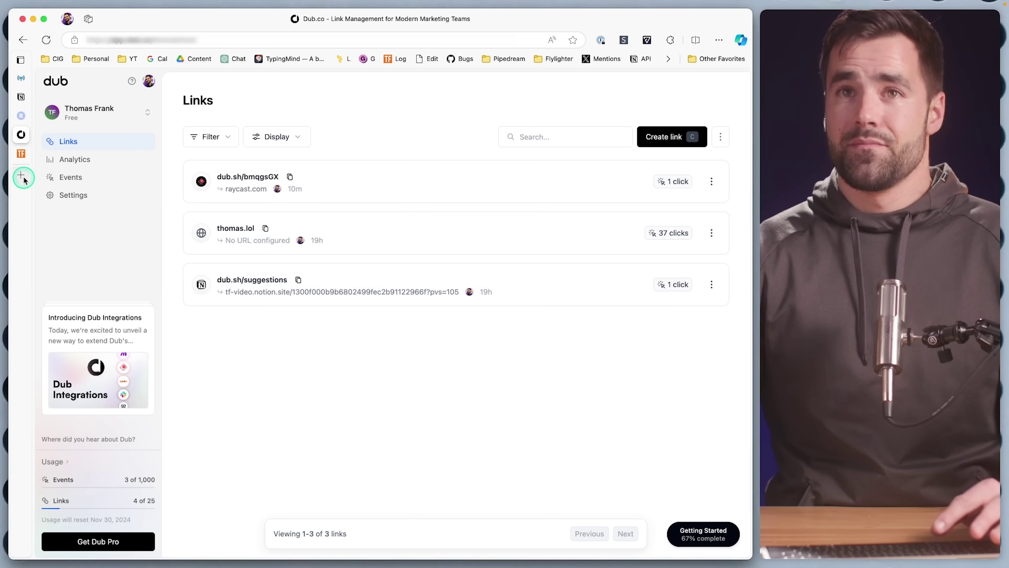
click(21, 175)
key(super+v)
key(Return)
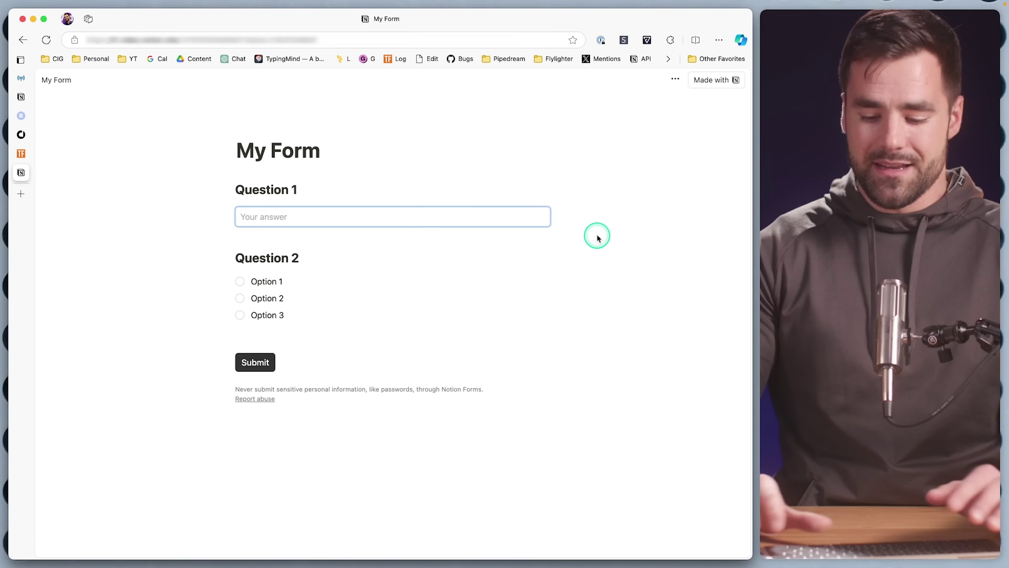
Answer Question 1 with "I want to eat bacon", choose Option 2 for Question 2, and submit the form
text(I want to )
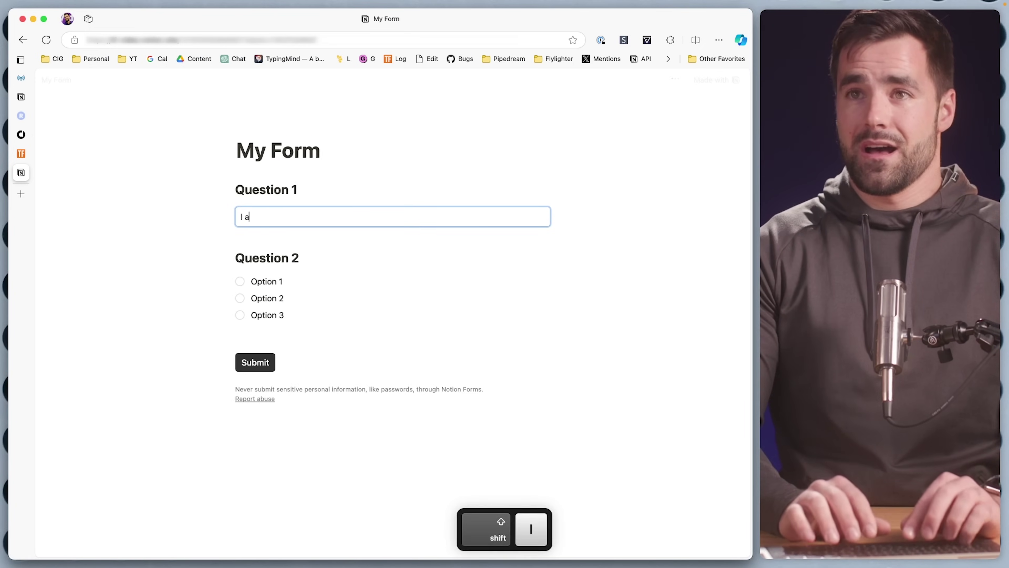
text(eat bacon)
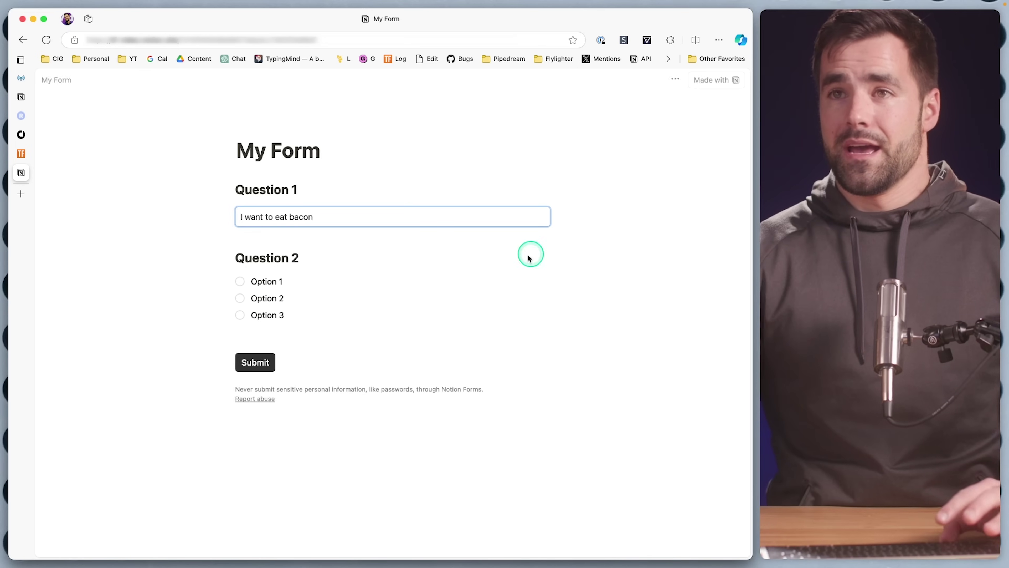
click(254, 361)
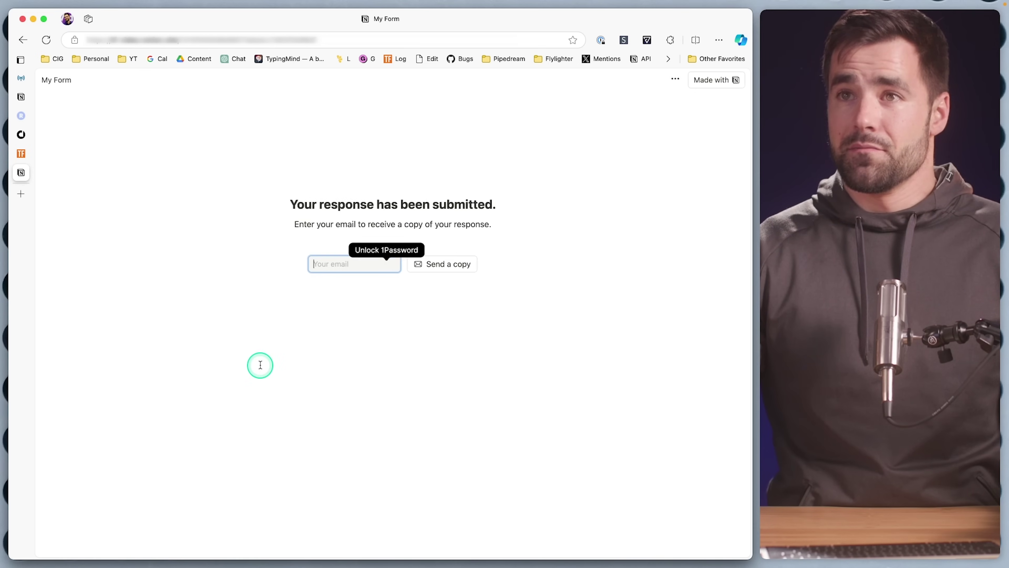
Switch back to Notion and view the submitted entry in the form's Responses table
key(super+Tab)
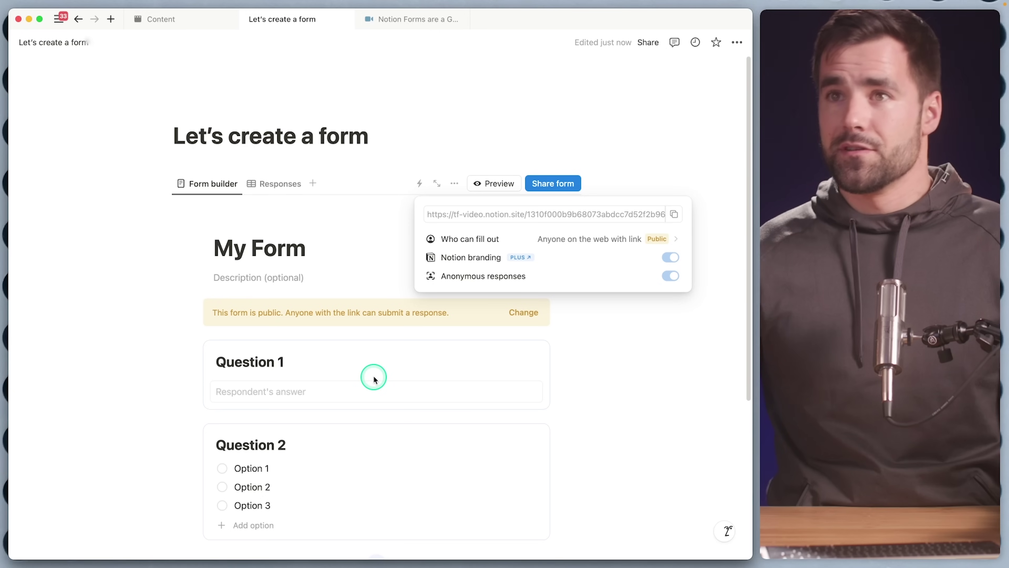
click(291, 202)
click(281, 185)
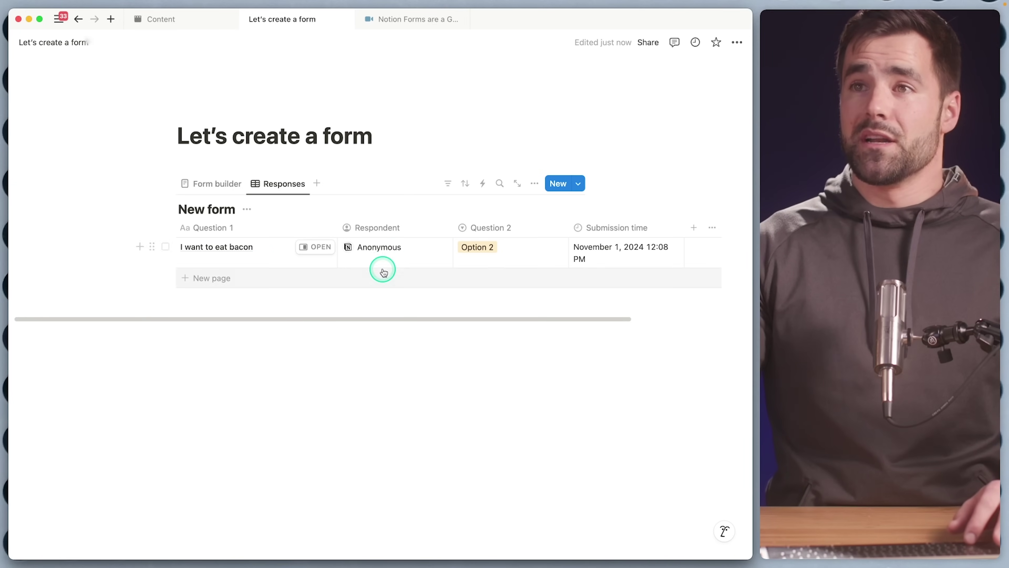
scroll(384, 272, right, 3)
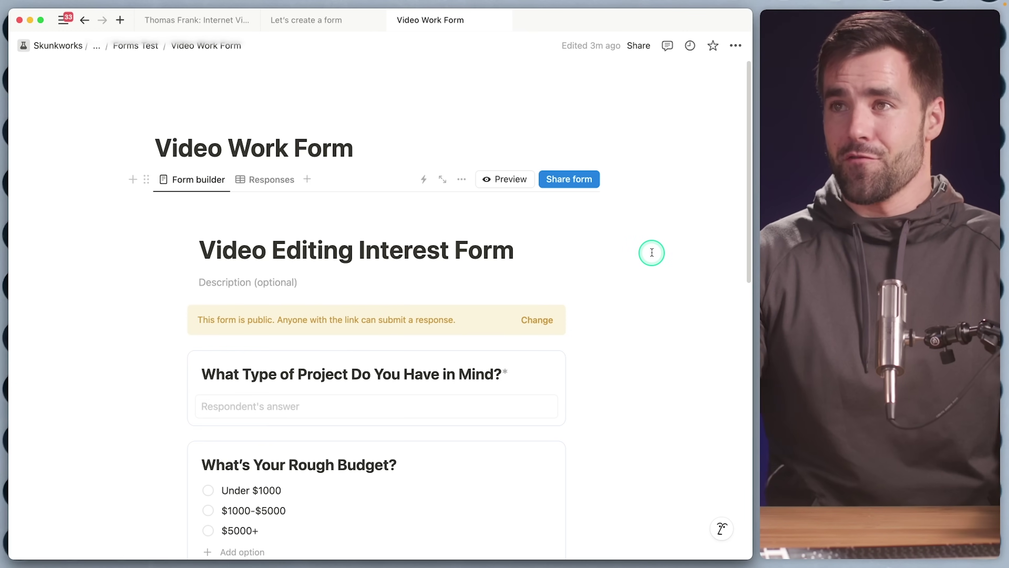
Copy the Video Editing Interest Form's share link and embed it just above the FAQ's heading on the Internet Video Editor page
click(574, 179)
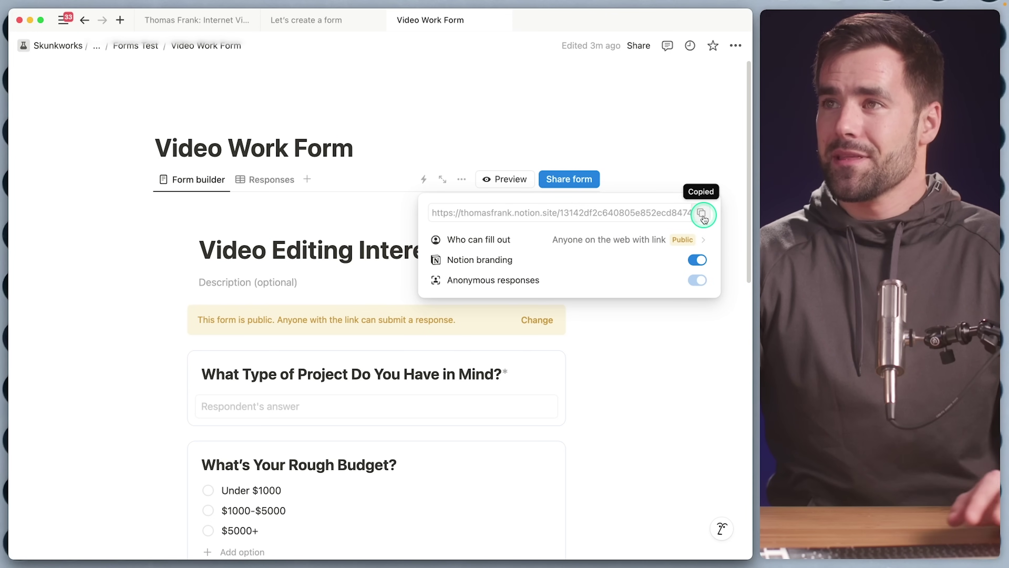
click(206, 24)
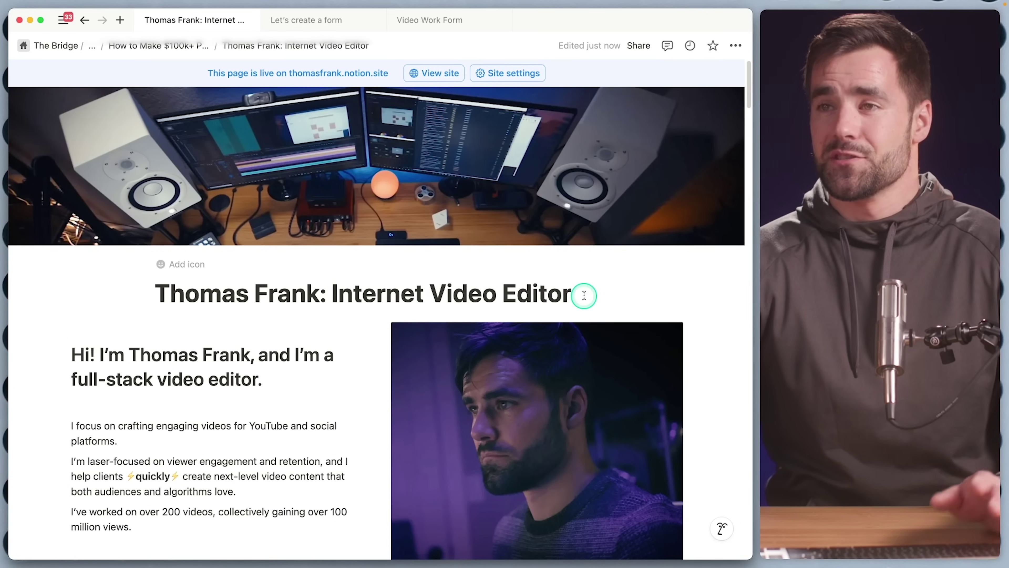
scroll(583, 295, down, 20)
scroll(584, 295, down, 20)
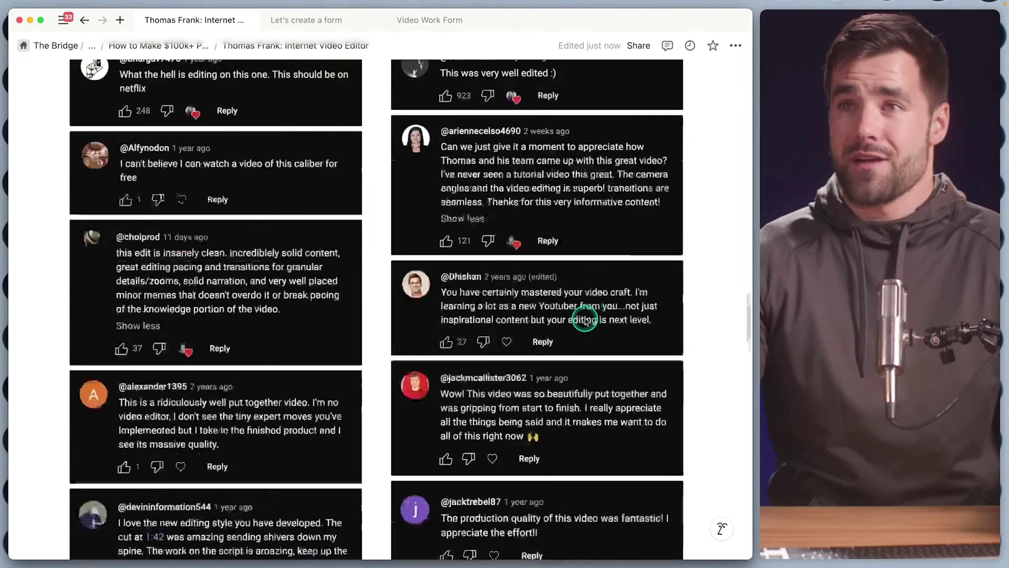
scroll(585, 319, down, 20)
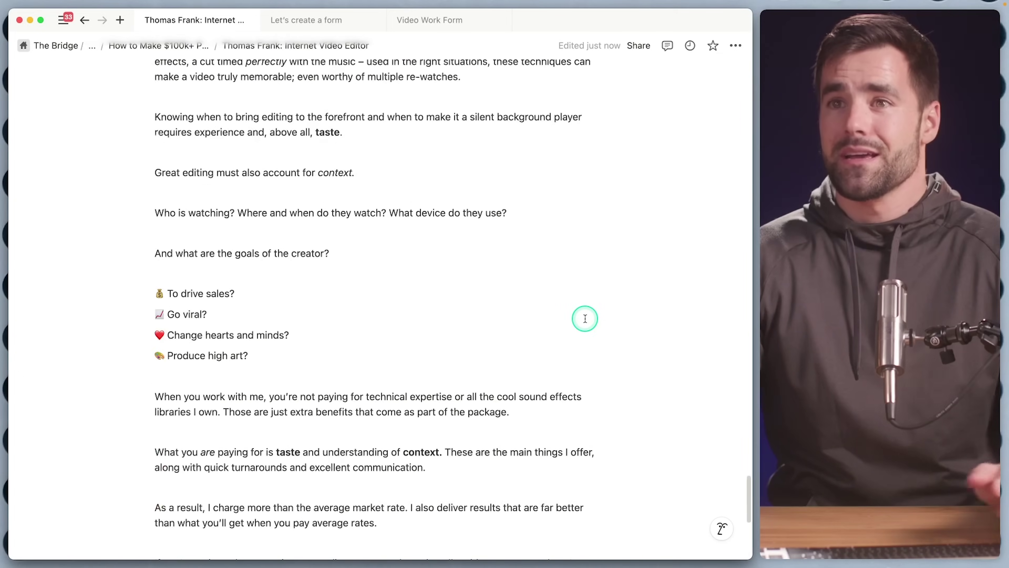
scroll(583, 318, down, 10)
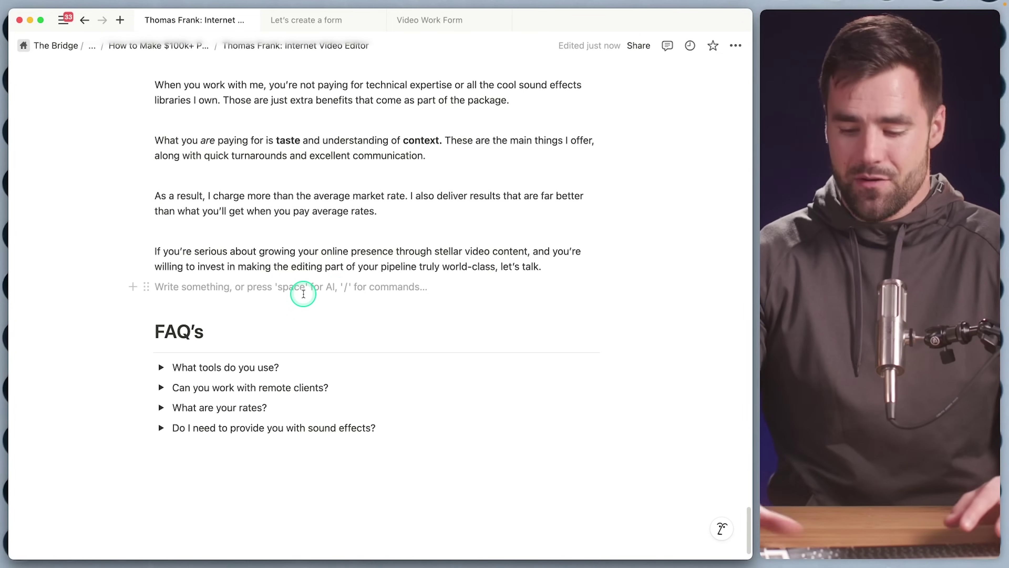
key(super+v)
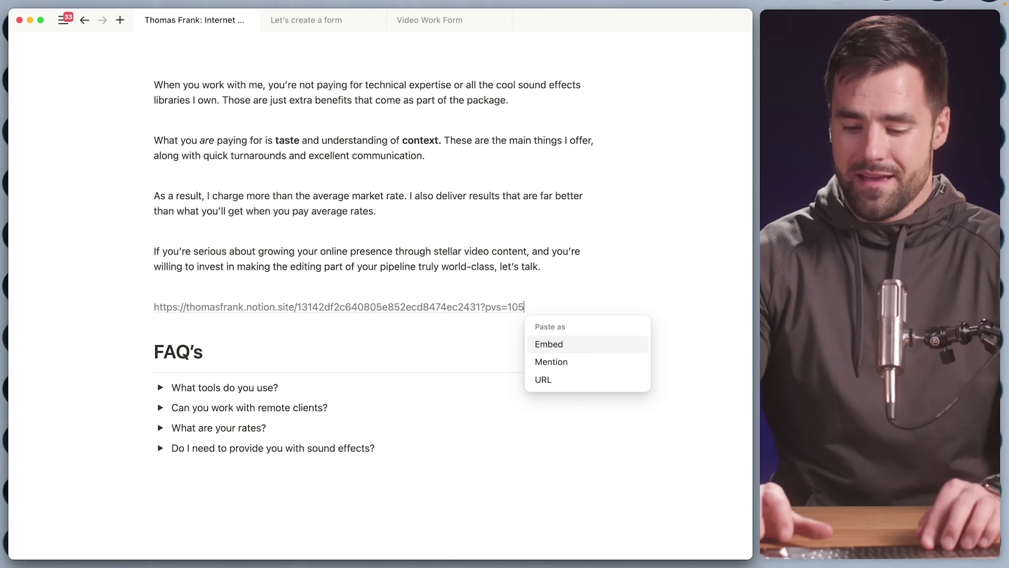
key(Return)
scroll(411, 326, down, 1)
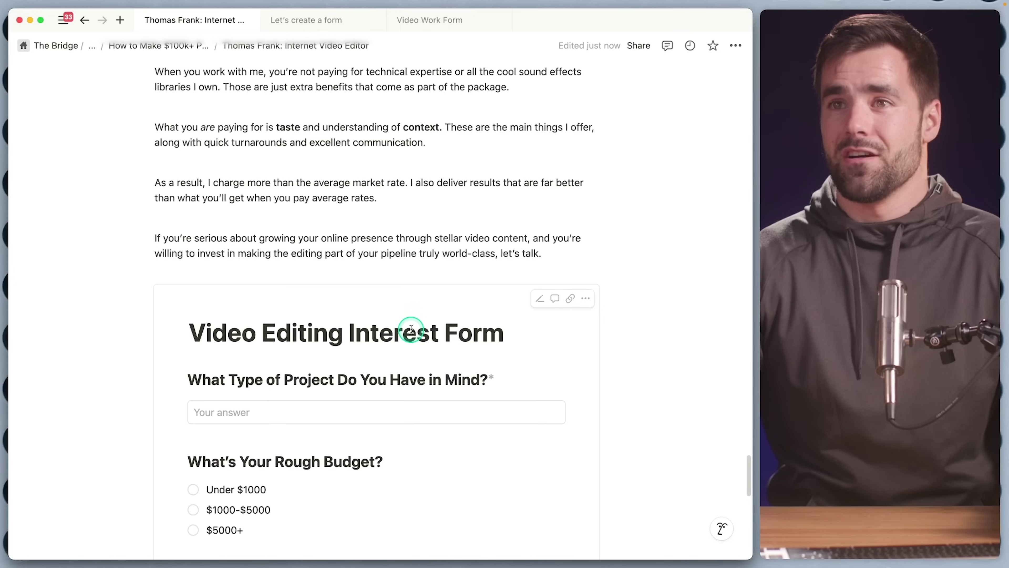
Copy the page's published site link, open it in the web browser, and look through the live page
click(635, 51)
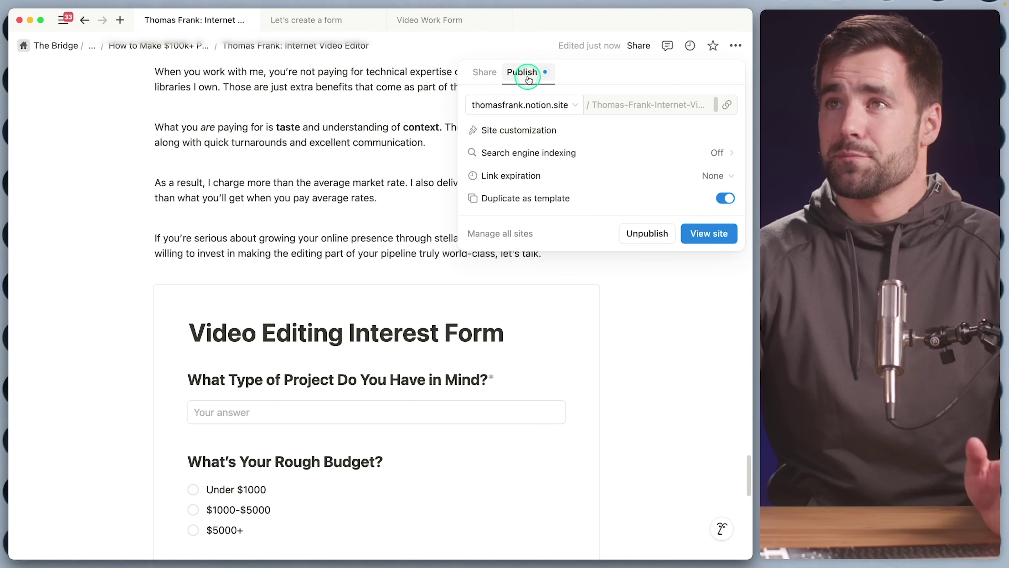
click(728, 106)
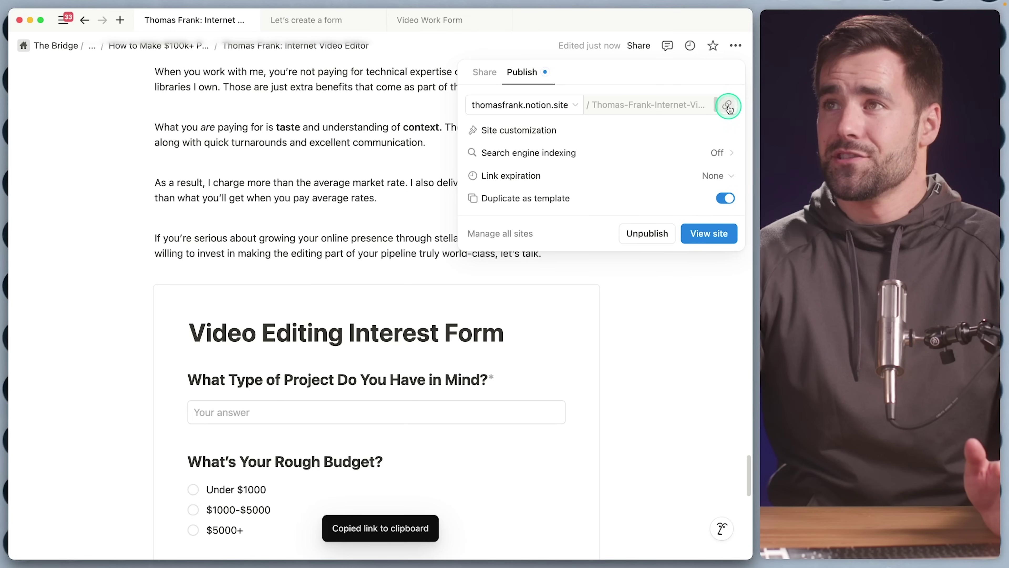
key(super+Tab)
click(416, 39)
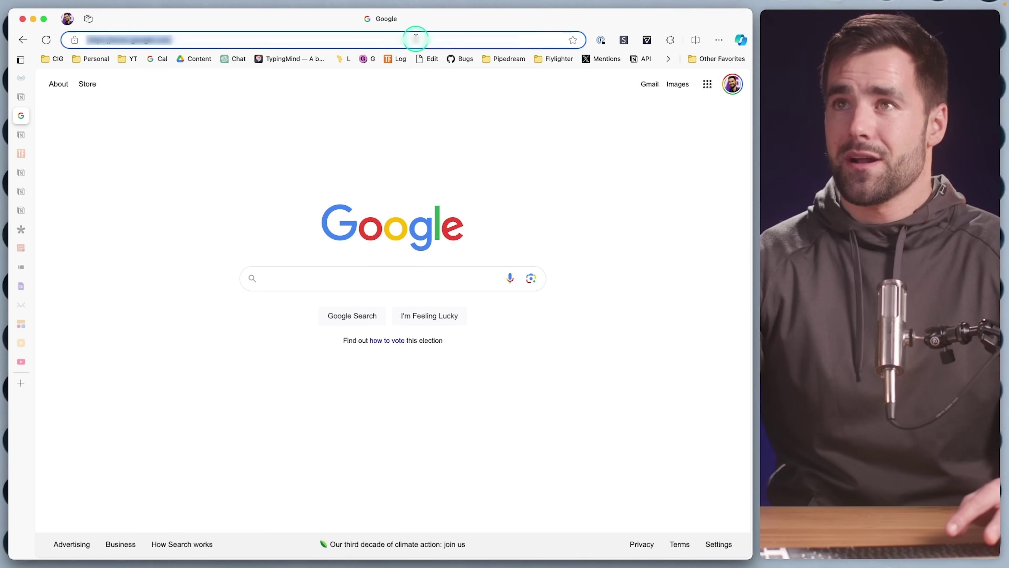
key(super+v)
key(Return)
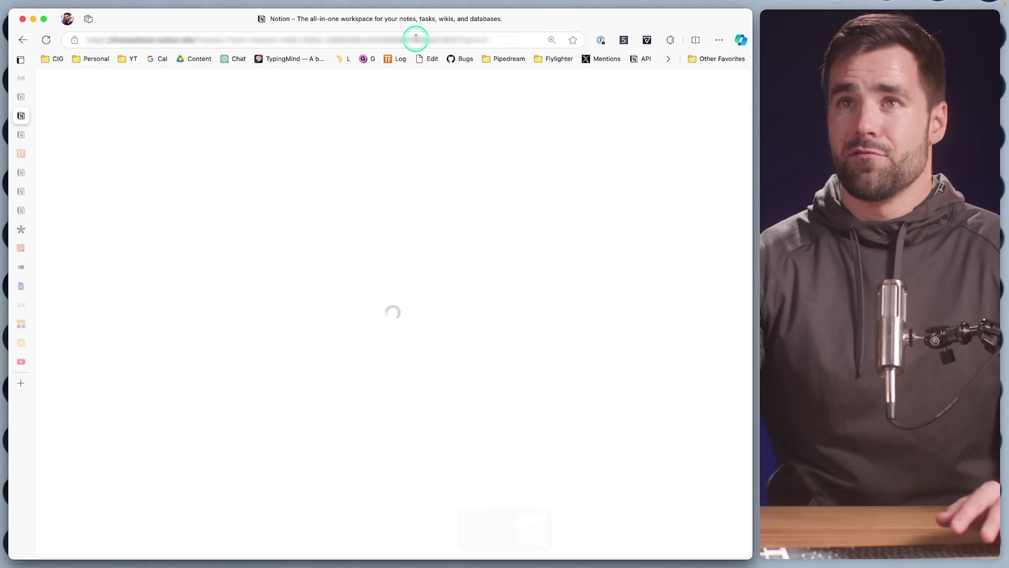
scroll(427, 317, down, 20)
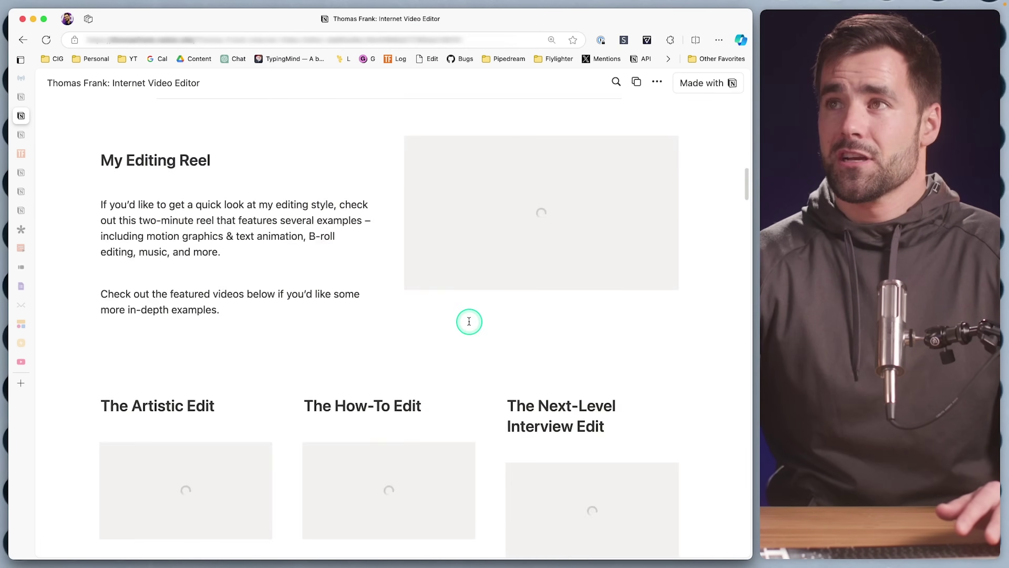
scroll(663, 350, down, 20)
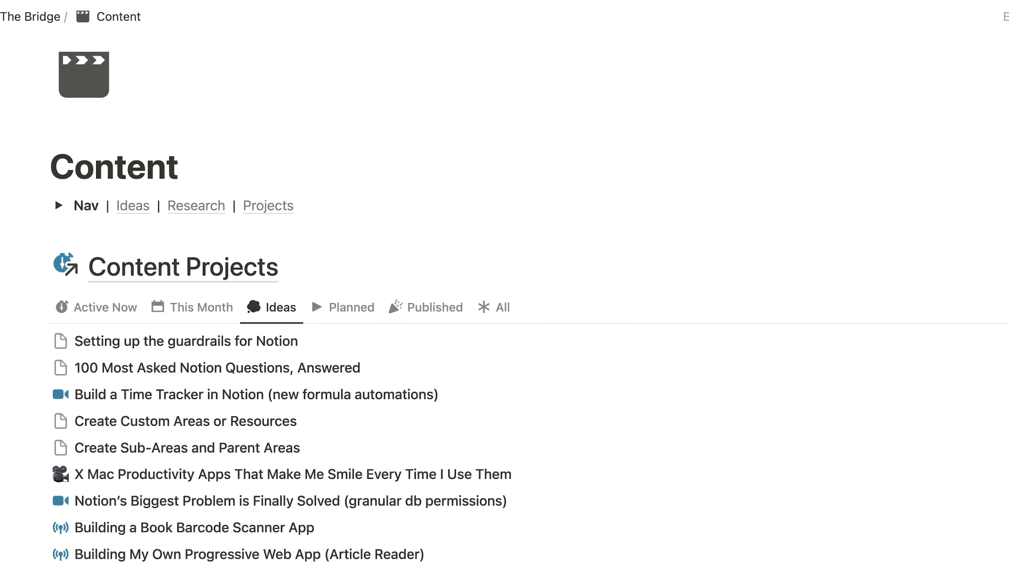
Open the "Notion Forms are a Game-Changer" project from the Active Now view and set its status to Editing
click(113, 316)
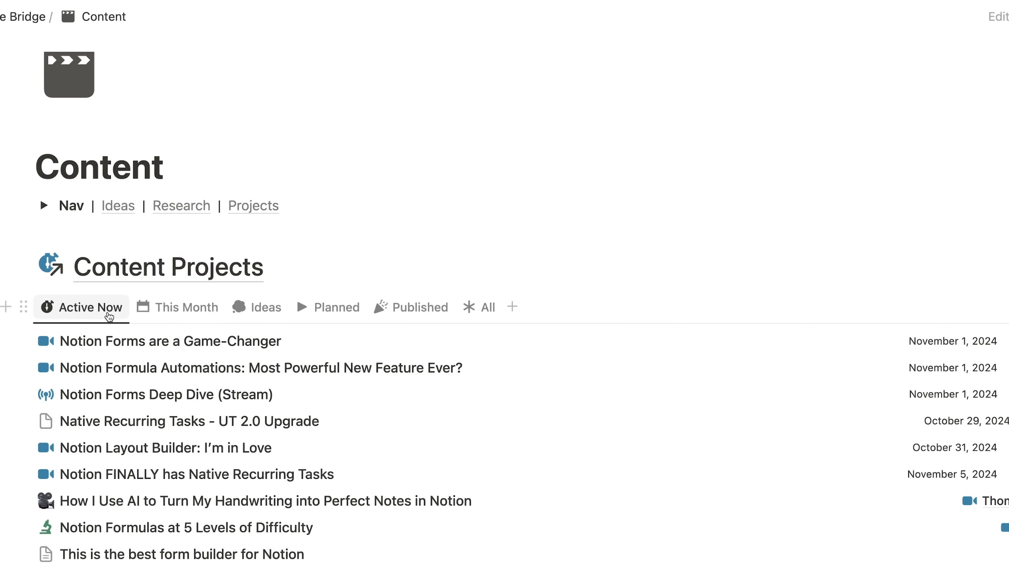
click(270, 347)
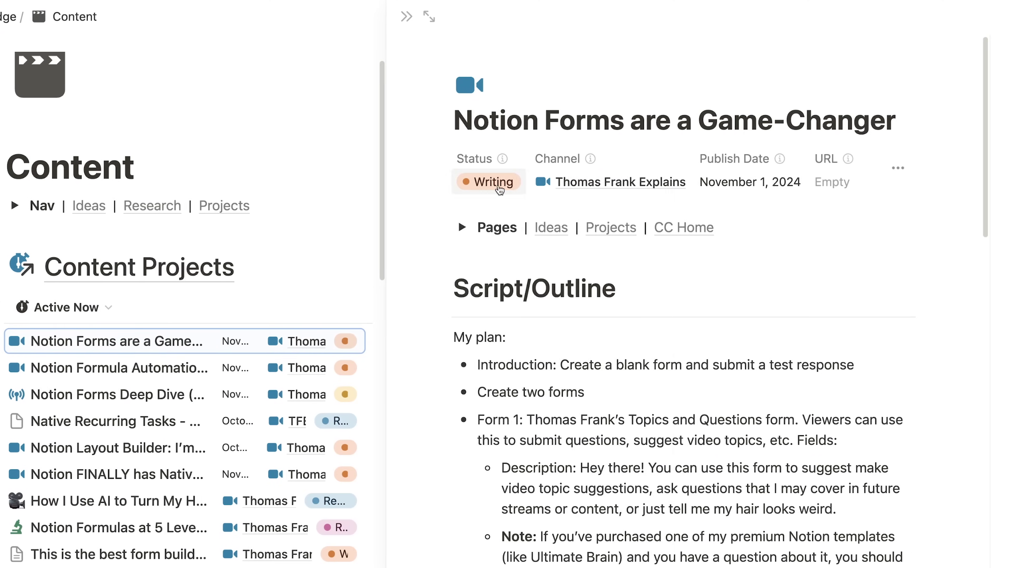
click(497, 182)
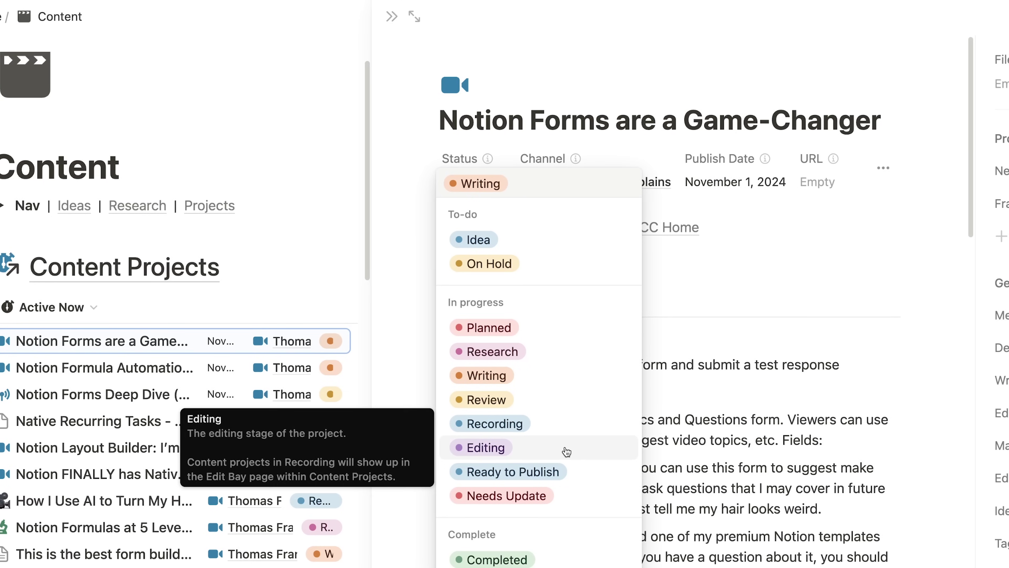
click(561, 447)
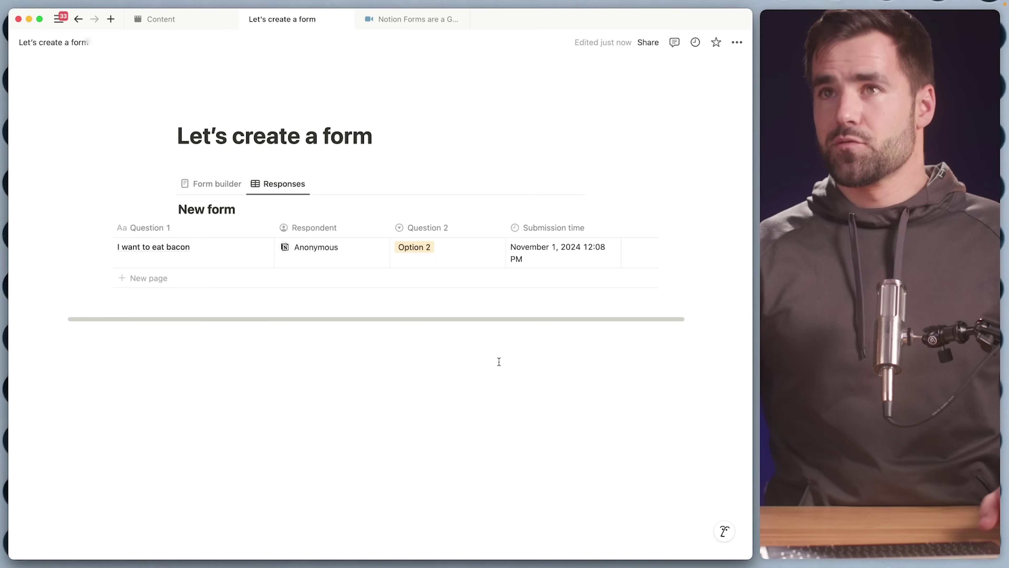
Switch from the form responses to the Content page
click(172, 63)
click(166, 20)
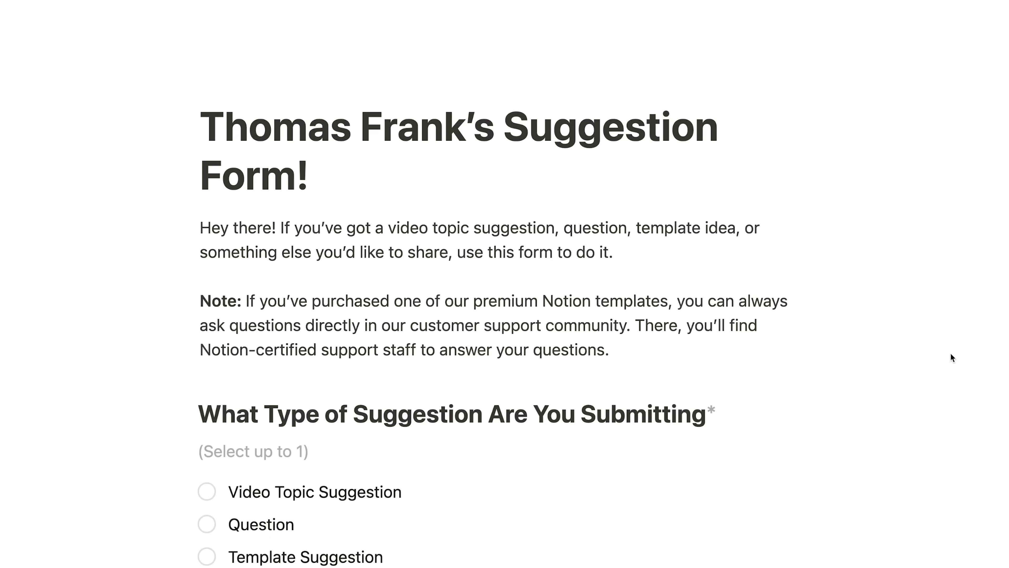
Choose Video Topic Suggestion in the suggestion form and enter "What are the best Mac" as the question or suggestion
scroll(949, 355, down, 6)
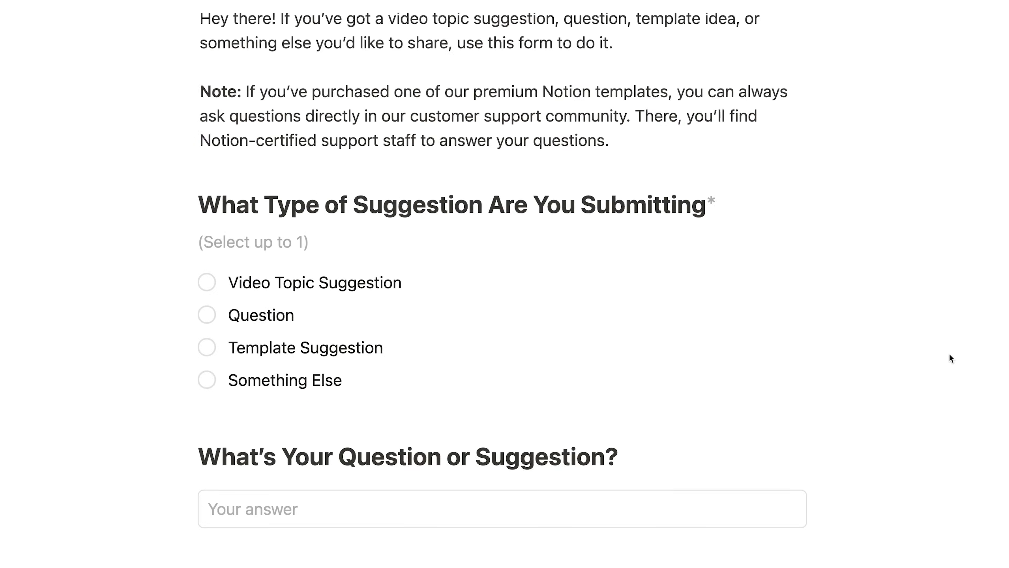
click(218, 185)
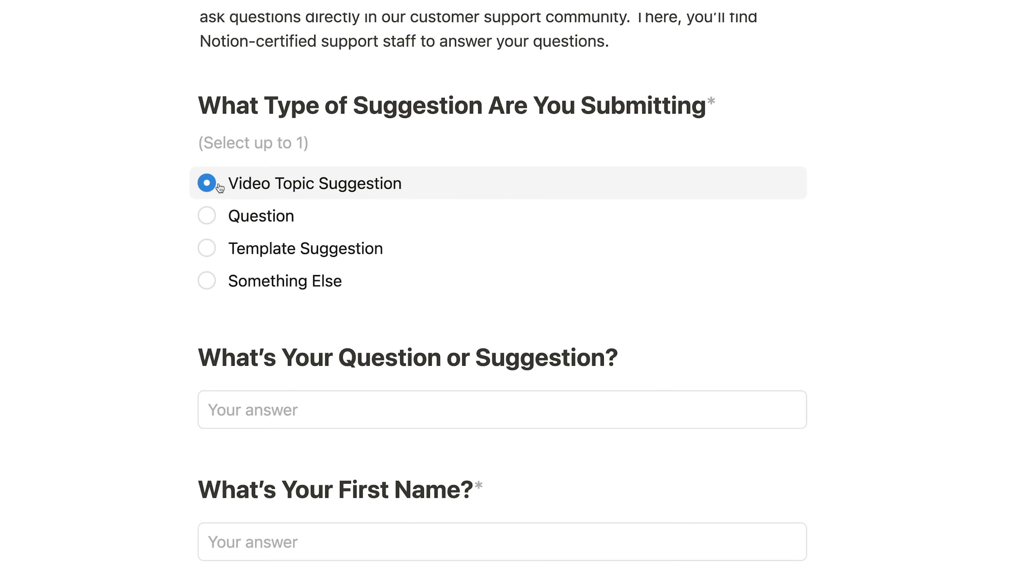
scroll(346, 216, down, 5)
click(346, 216)
text(What are the best Mac)
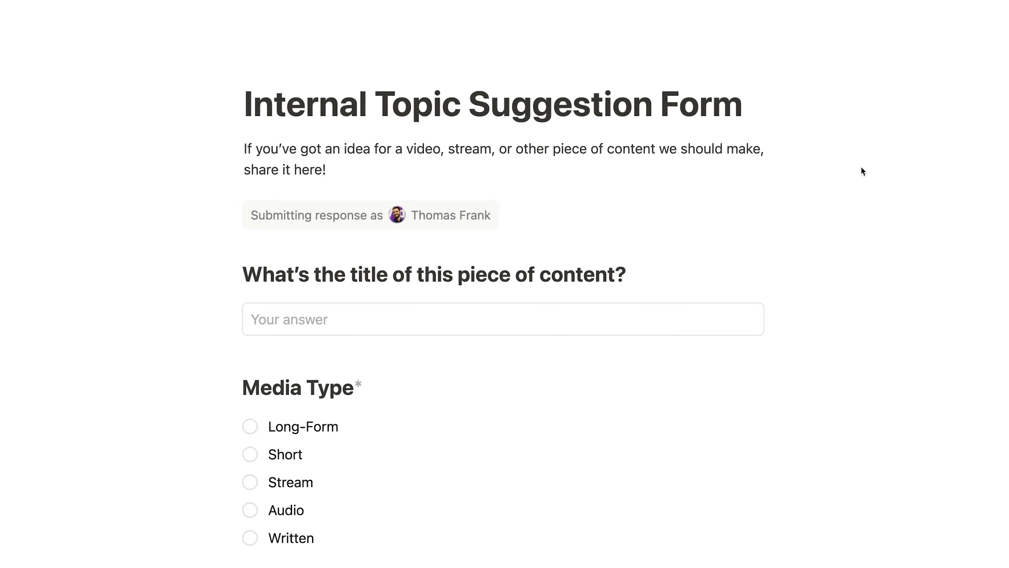
Enter "The ultim" as the content title in the internal topic suggestion form and look through the channel choices
scroll(866, 169, down, 1)
text(The ultim)
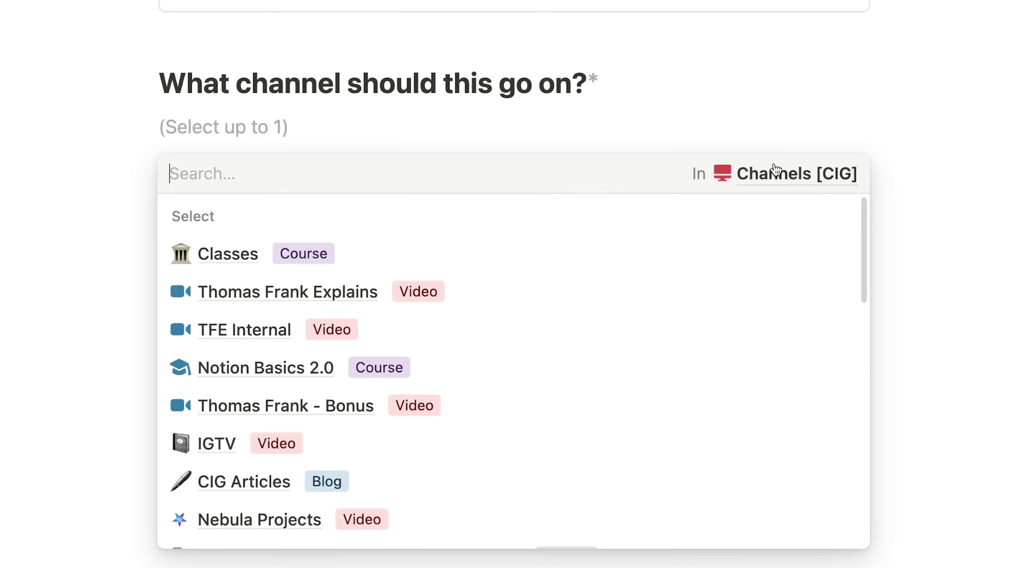
scroll(469, 266, down, 10)
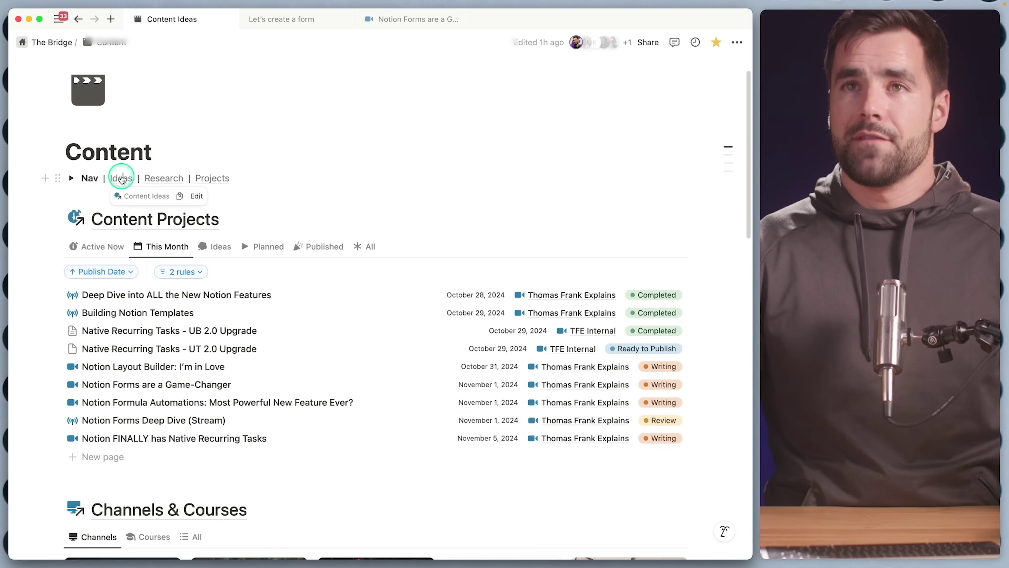
Open the Content Ideas page, go to its Audience Ideas section and enlarge the page display
click(122, 177)
scroll(310, 207, down, 10)
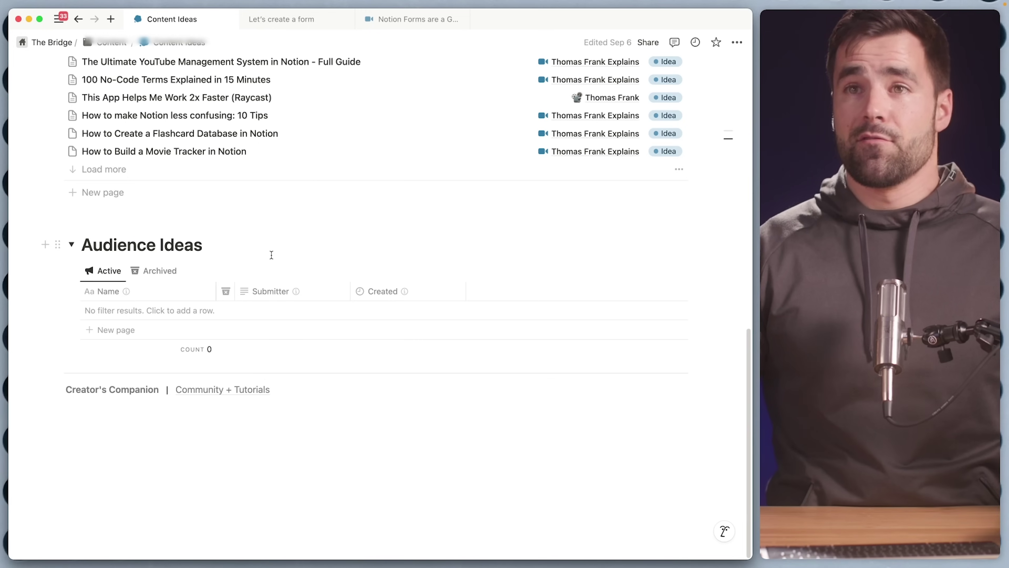
click(271, 249)
key(super+equal)
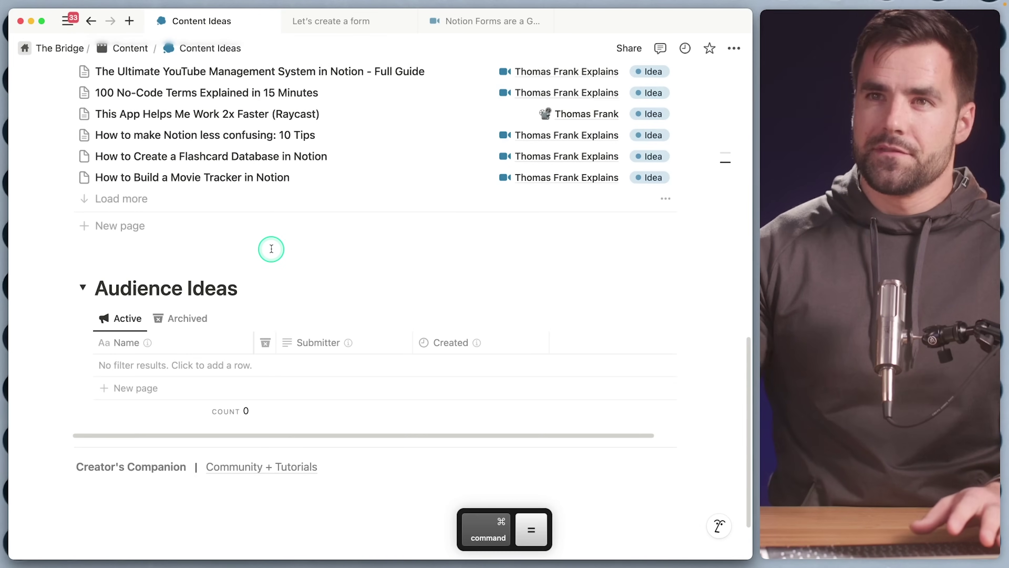
Check which new view types the linked Audience Ideas database offers, without adding one
scroll(281, 254, down, 2)
click(254, 249)
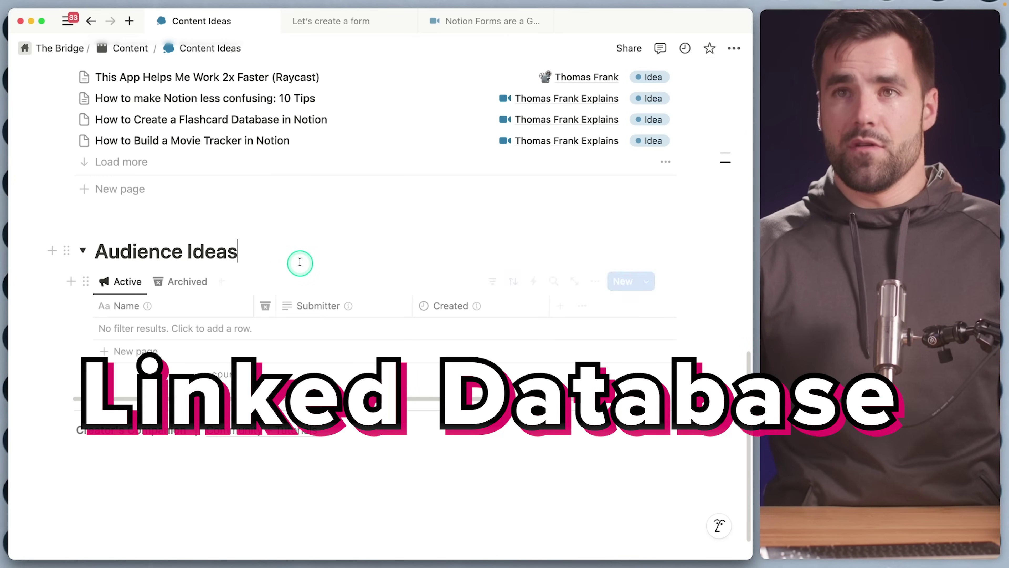
click(220, 282)
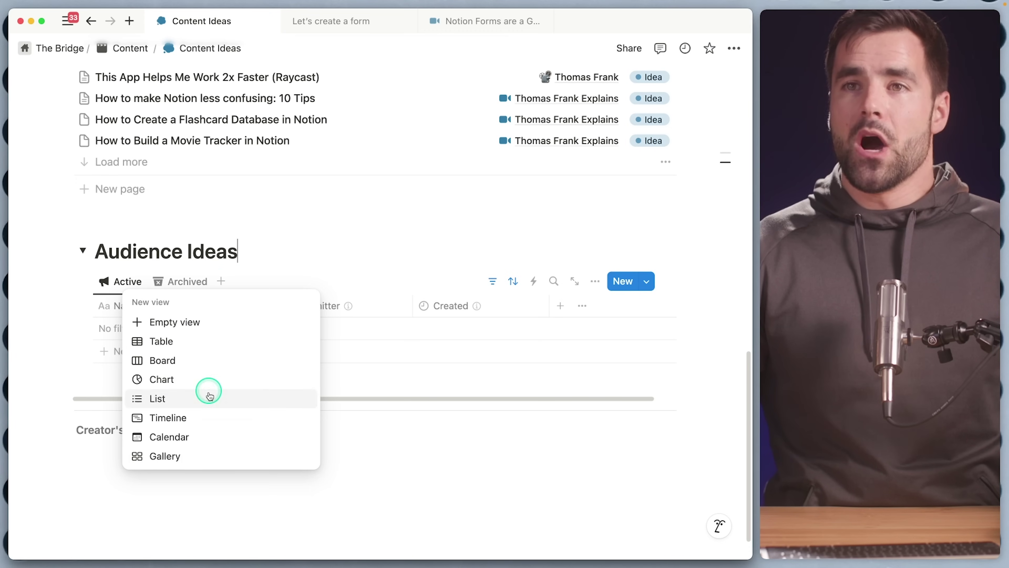
click(267, 256)
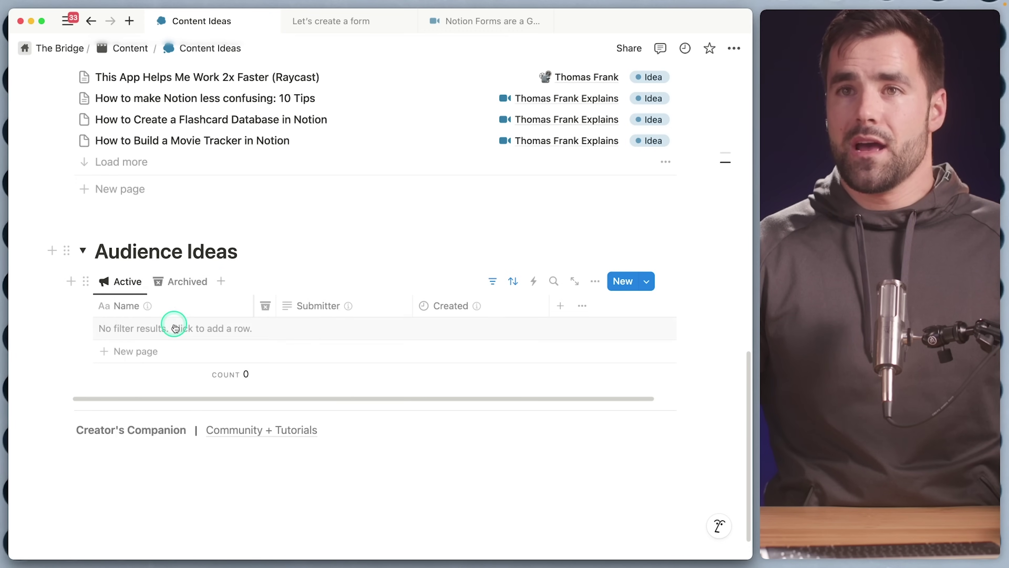
Add an entry named "Dummy" to the Active view of Audience Ideas
click(174, 350)
text(Dummy)
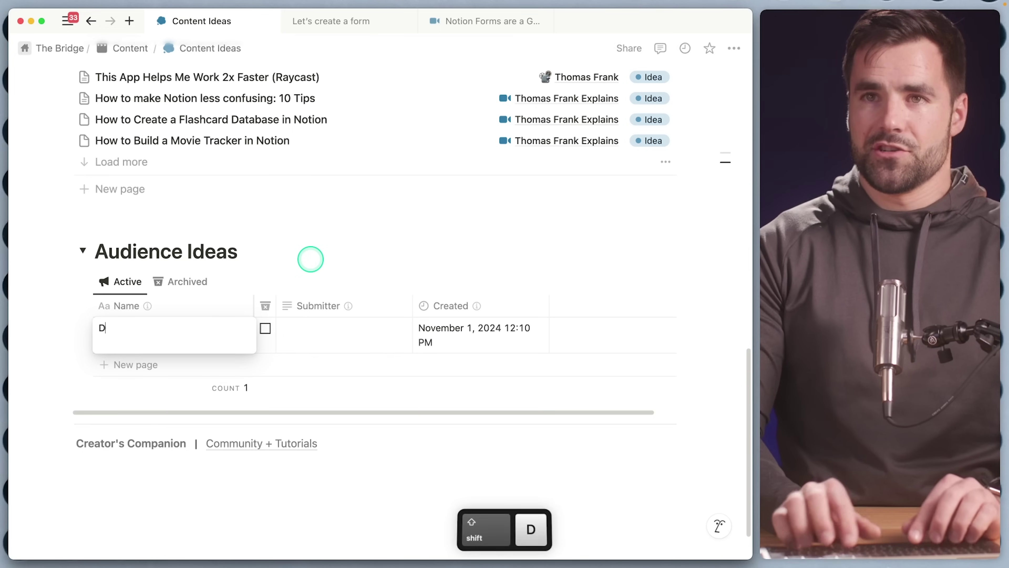
key(Return)
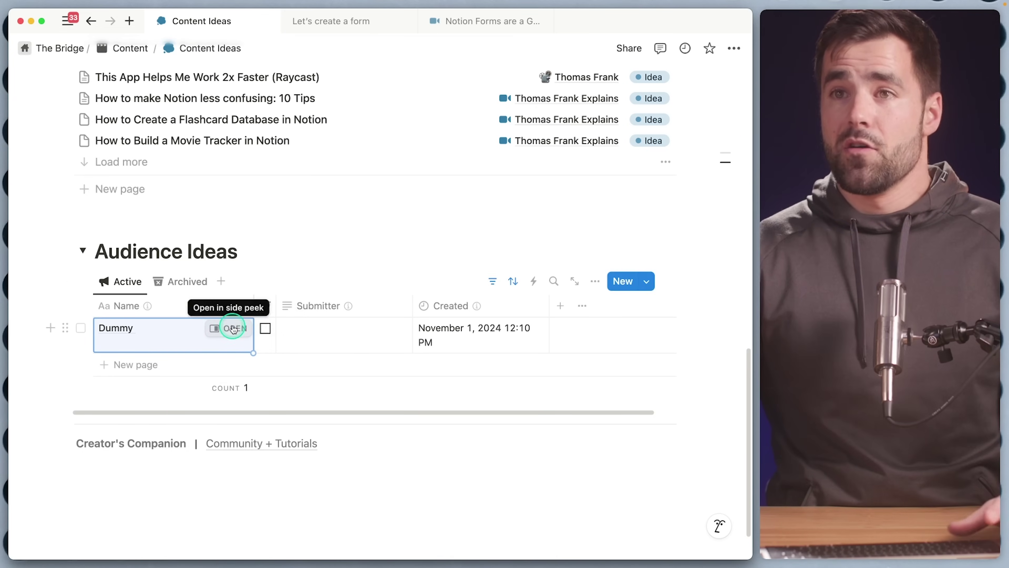
Open the Dummy entry as a full page and go from it to the source database, Audience Submissions [CIG]
click(227, 329)
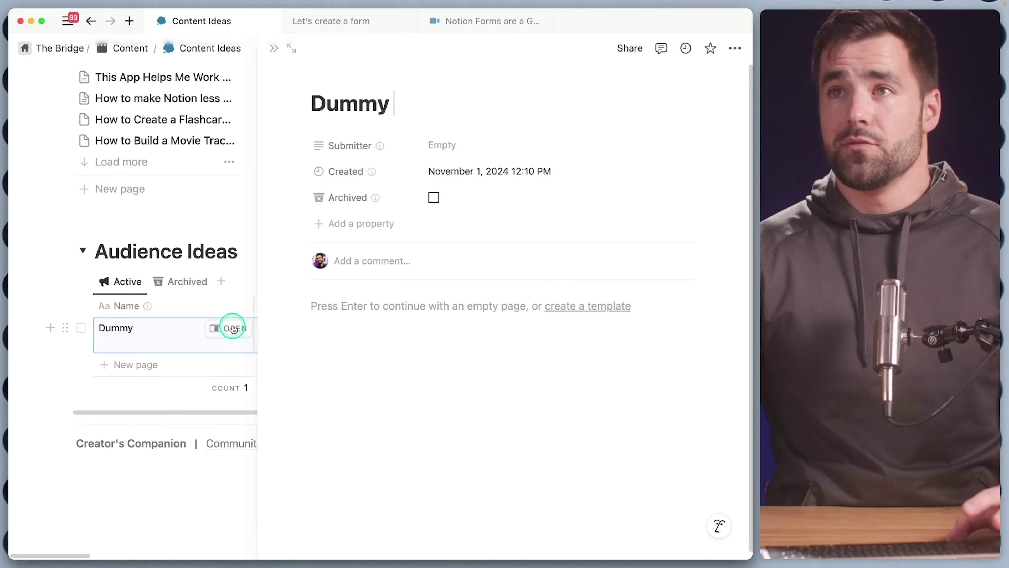
click(292, 50)
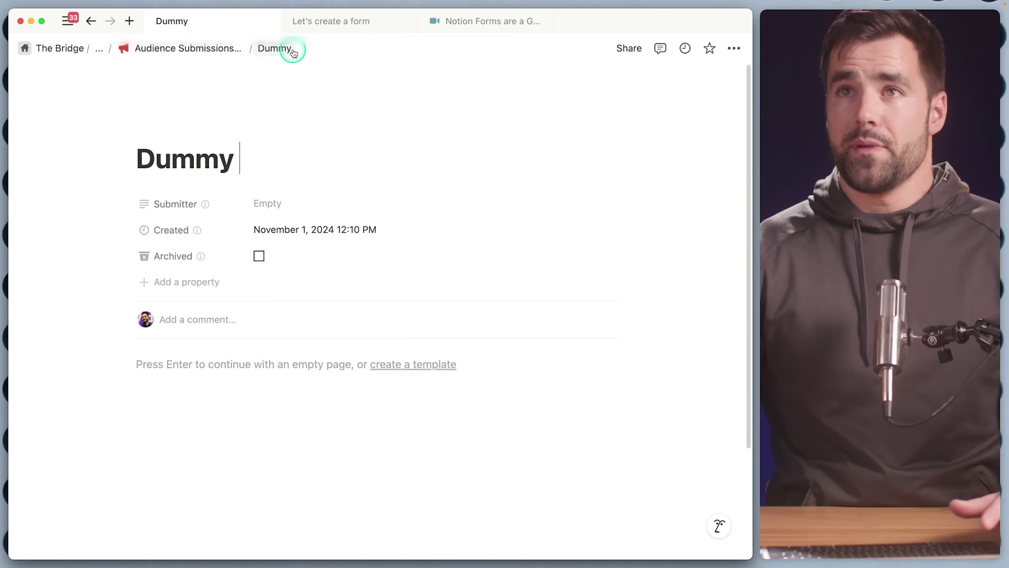
click(192, 52)
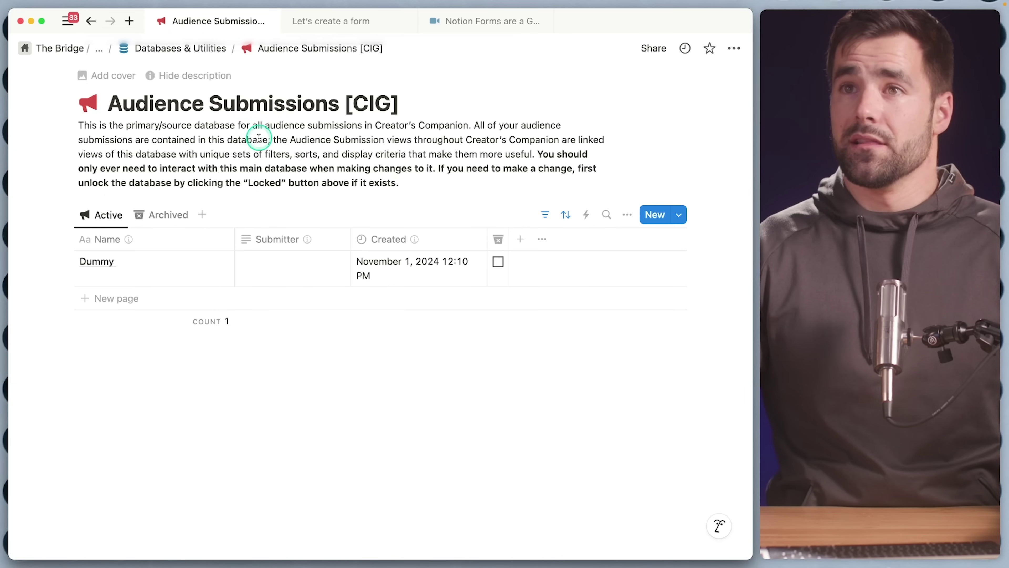
Add a Form view to the Audience Submissions database, starting from scratch instead of auto-creating questions
click(202, 214)
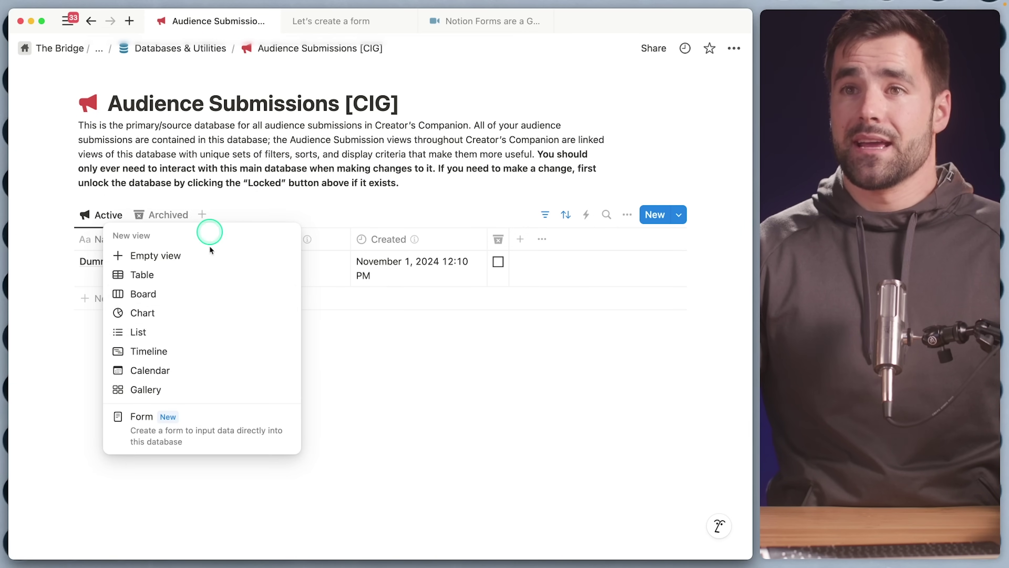
click(214, 429)
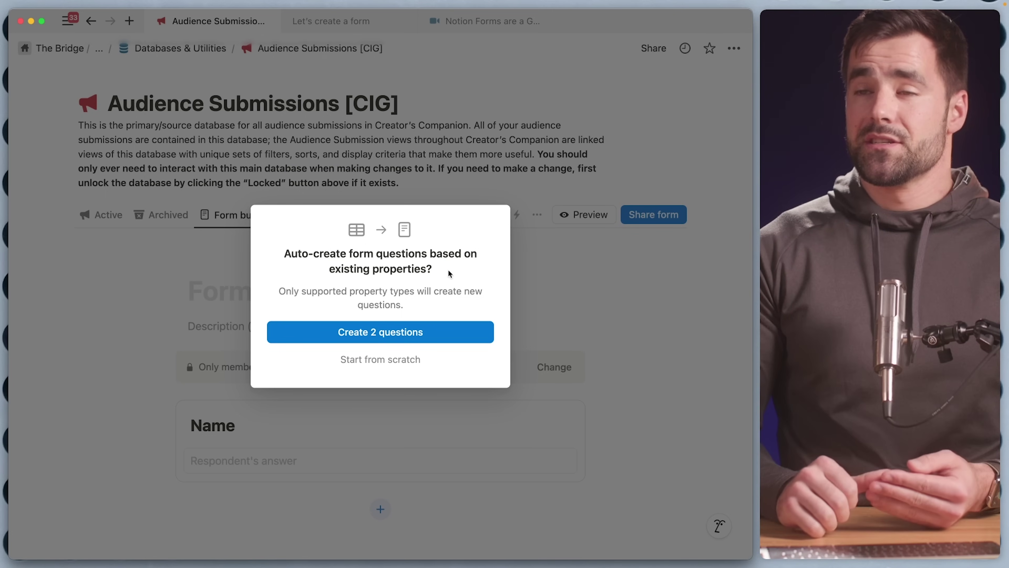
click(455, 291)
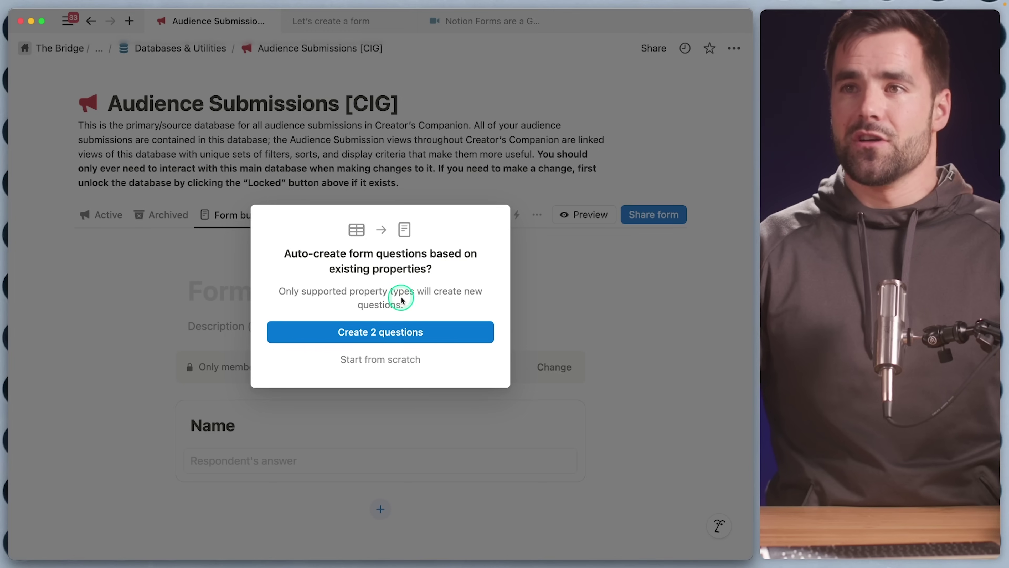
click(389, 366)
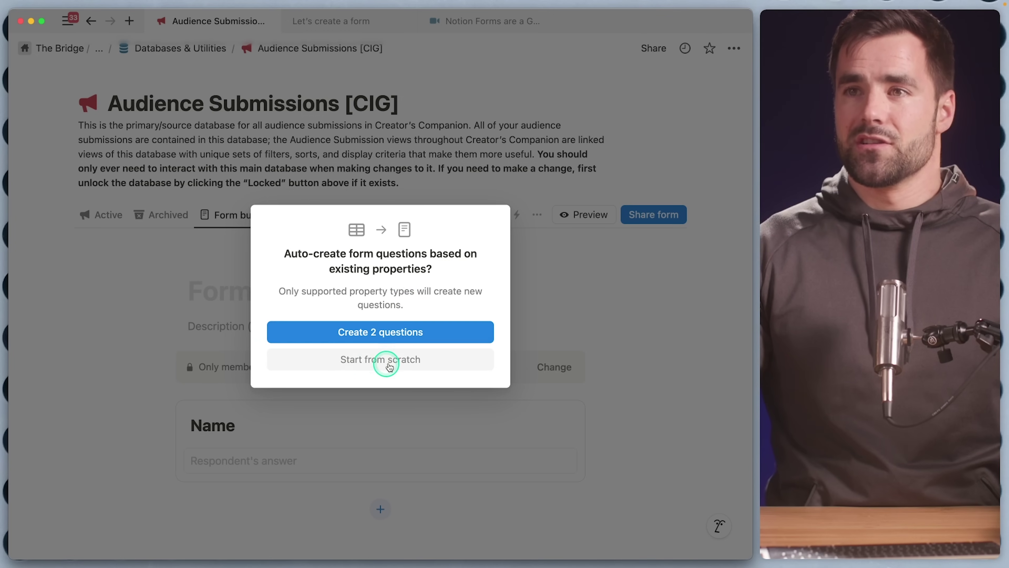
click(402, 365)
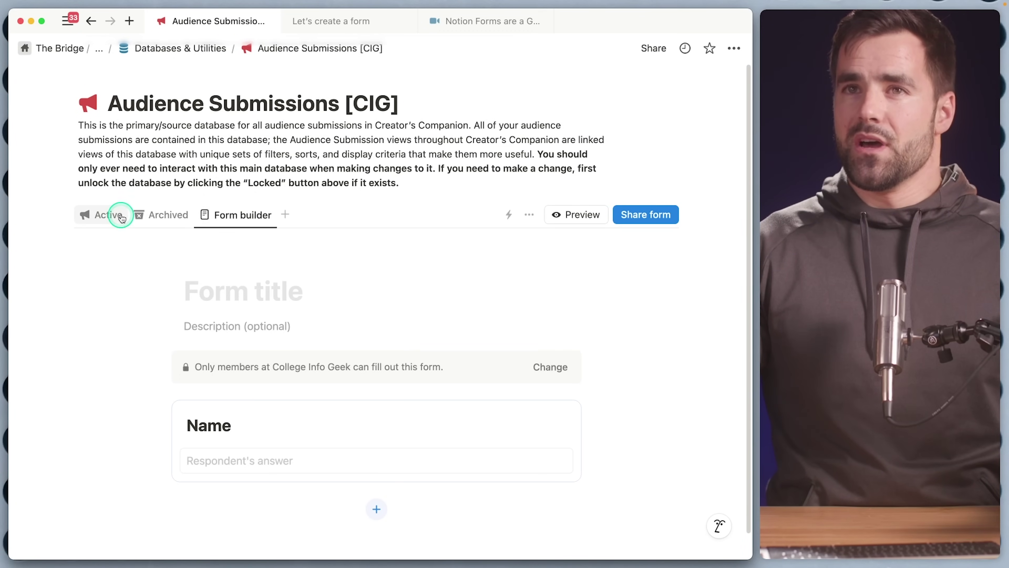
Look at the database's Active view and return to the form builder
click(110, 215)
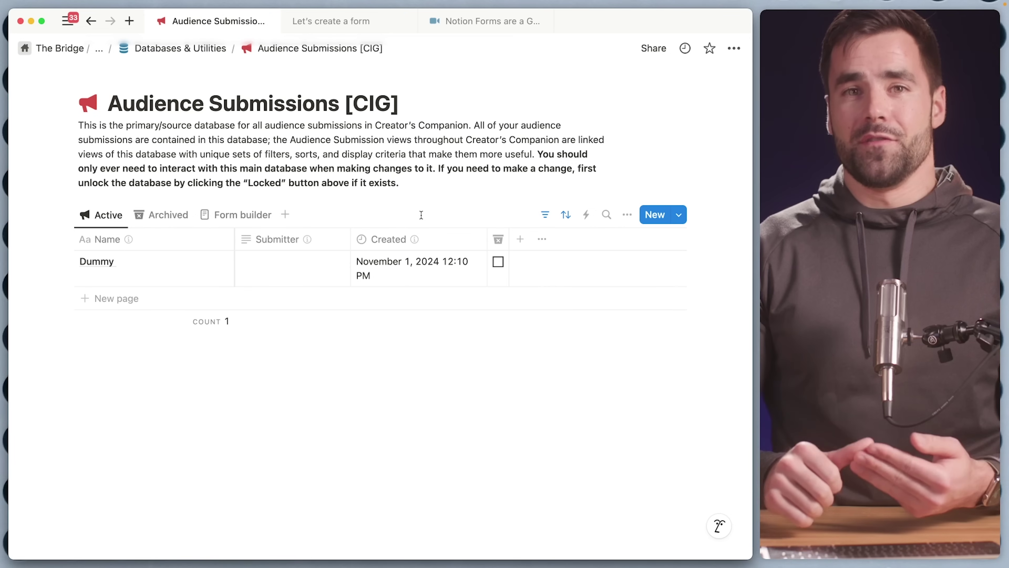
click(225, 214)
scroll(410, 203, down, 1)
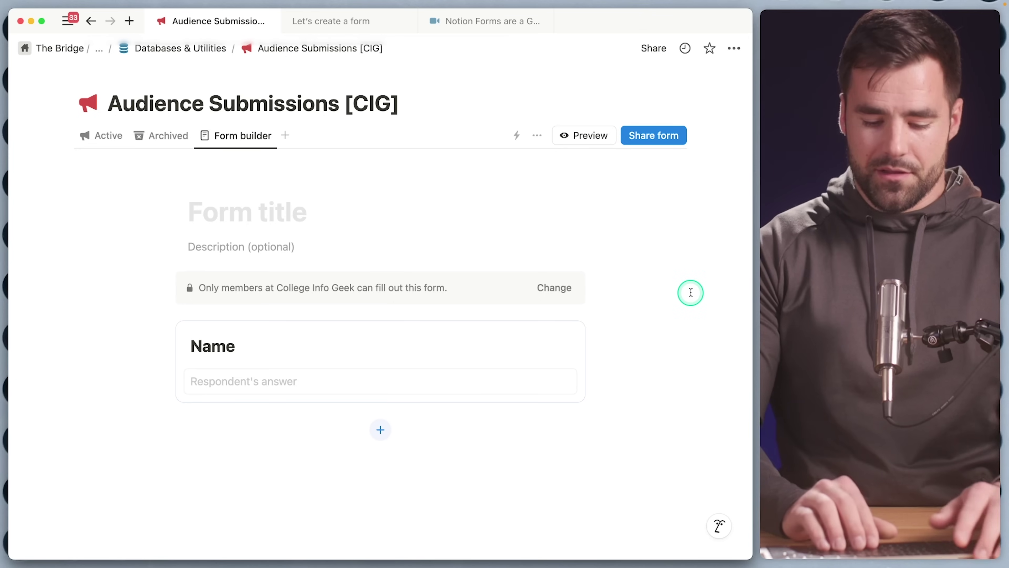
Title the form with the creator's name in the possessive followed by "Suggestion Form!"
text(Video Suggestion Forms)
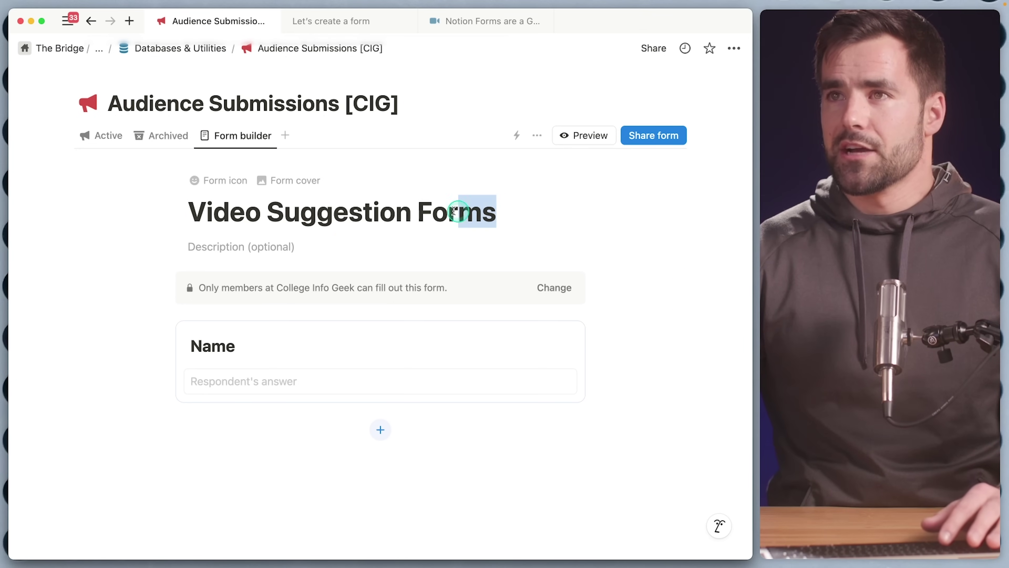
drag(453, 211, 197, 215)
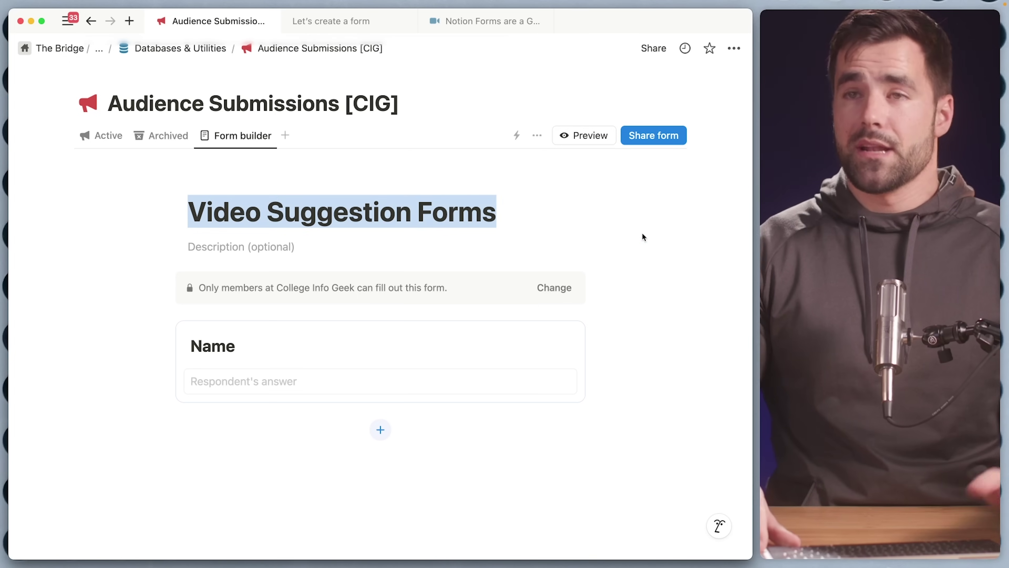
text(Thomas Frank’s Suggestion)
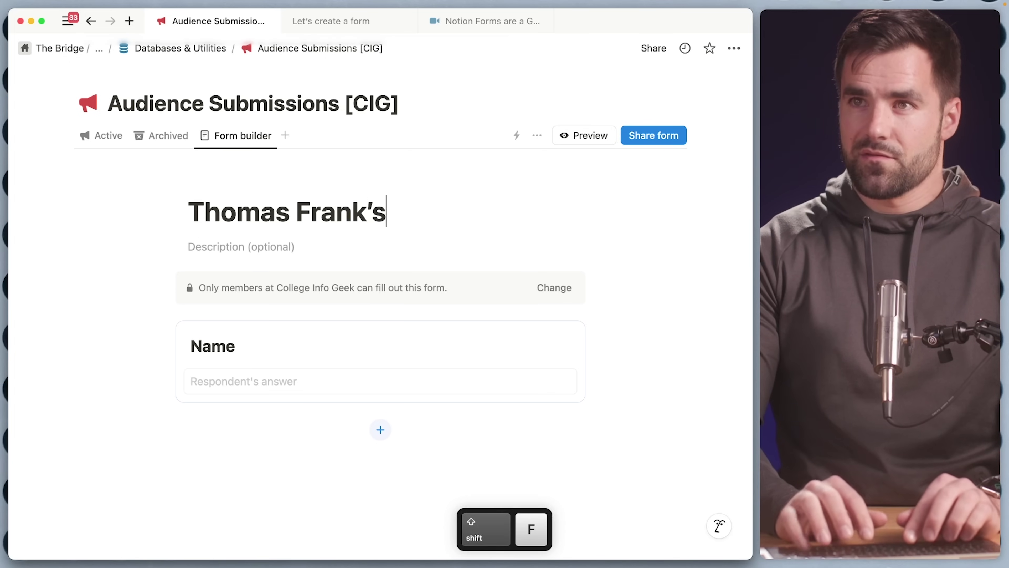
text( Form!)
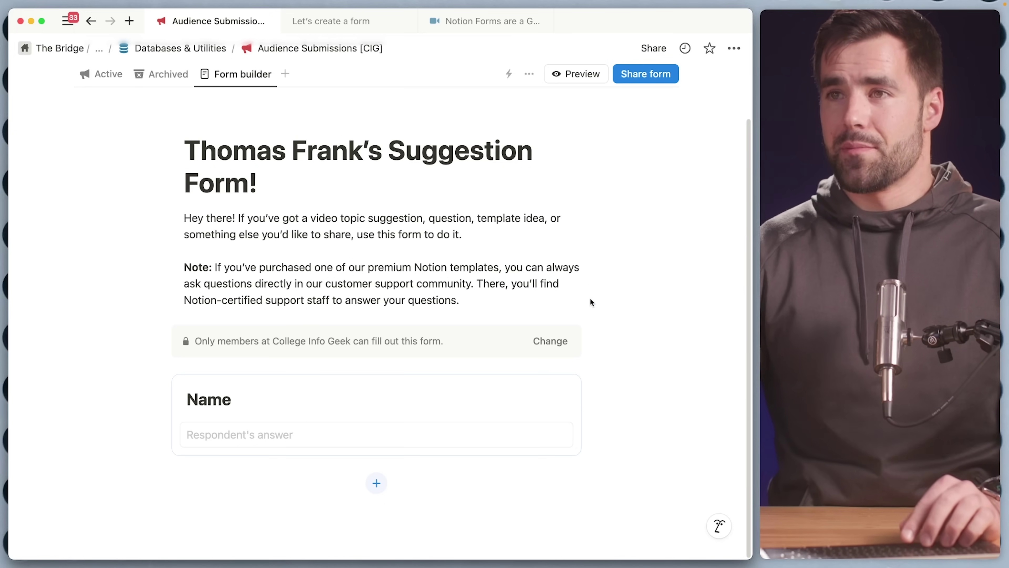
Check the form's Name question and compare it with the database's Active view
click(303, 399)
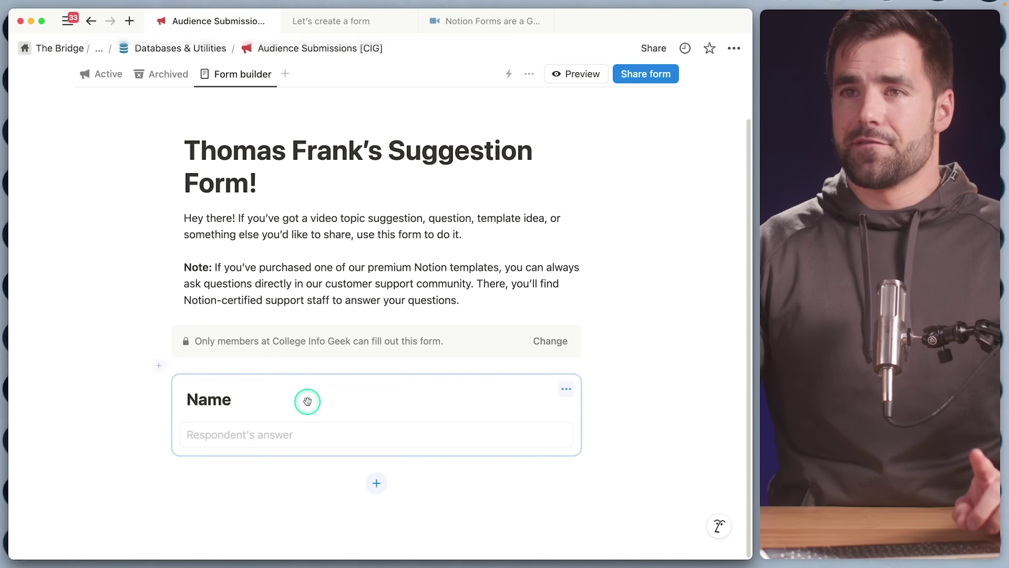
click(107, 77)
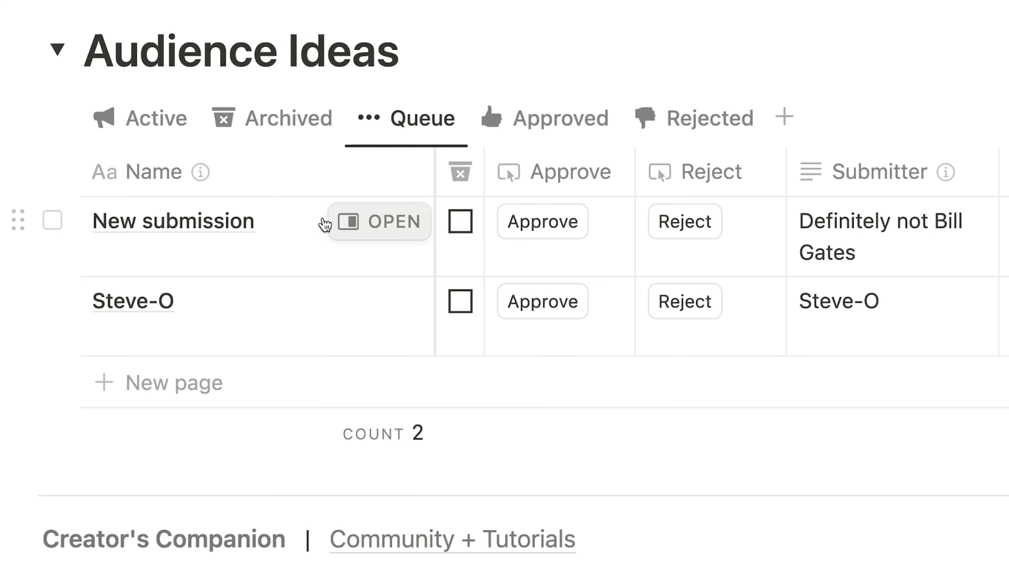
Rename the "New submission" entry in the Audience Ideas queue to "Best Mac Apps in 2024"
click(275, 225)
key(super+a)
text(Best)
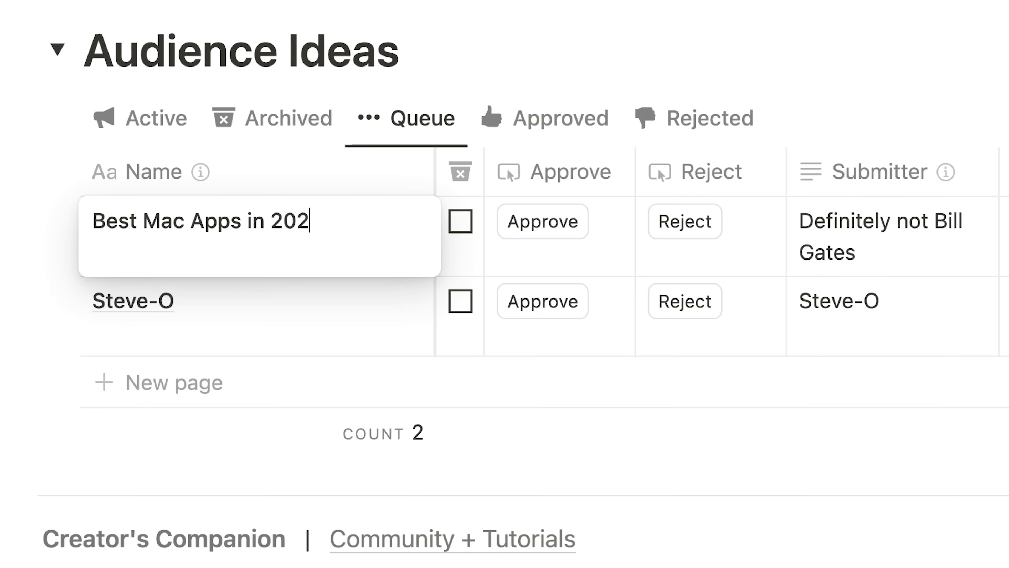
key(Return)
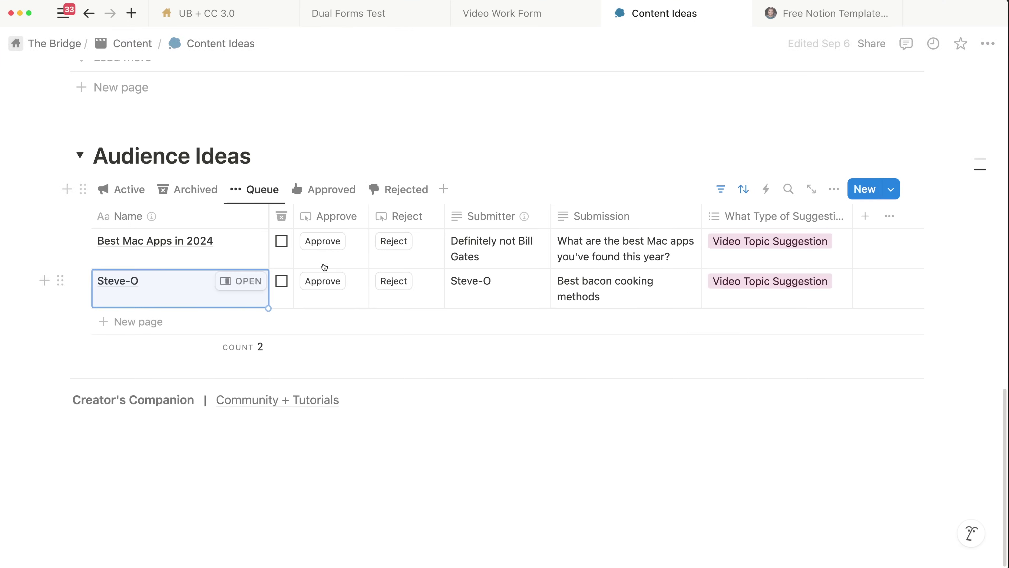
Approve the "Best Mac Apps in 2024" submission and open the page created from it
click(329, 241)
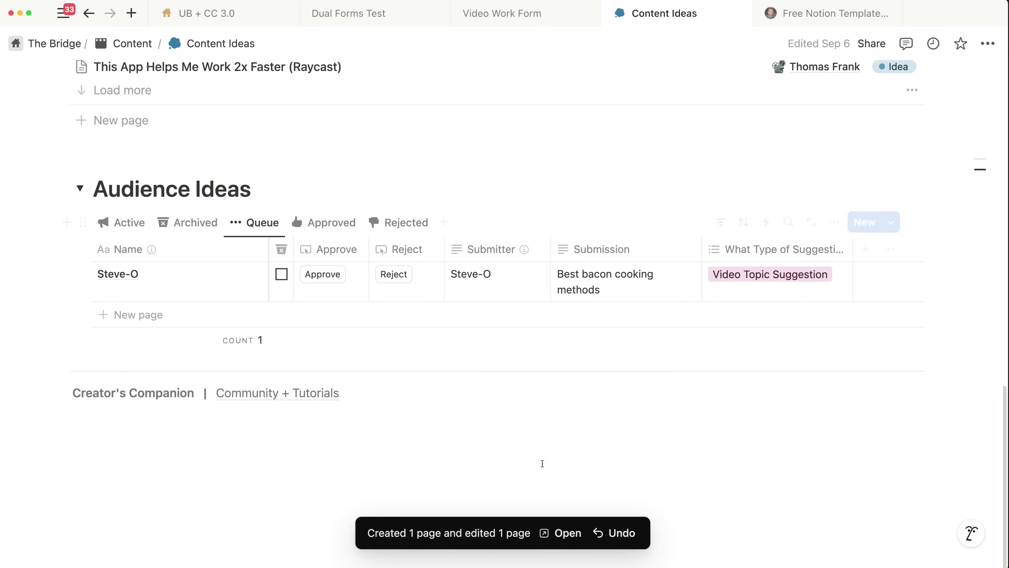
click(572, 538)
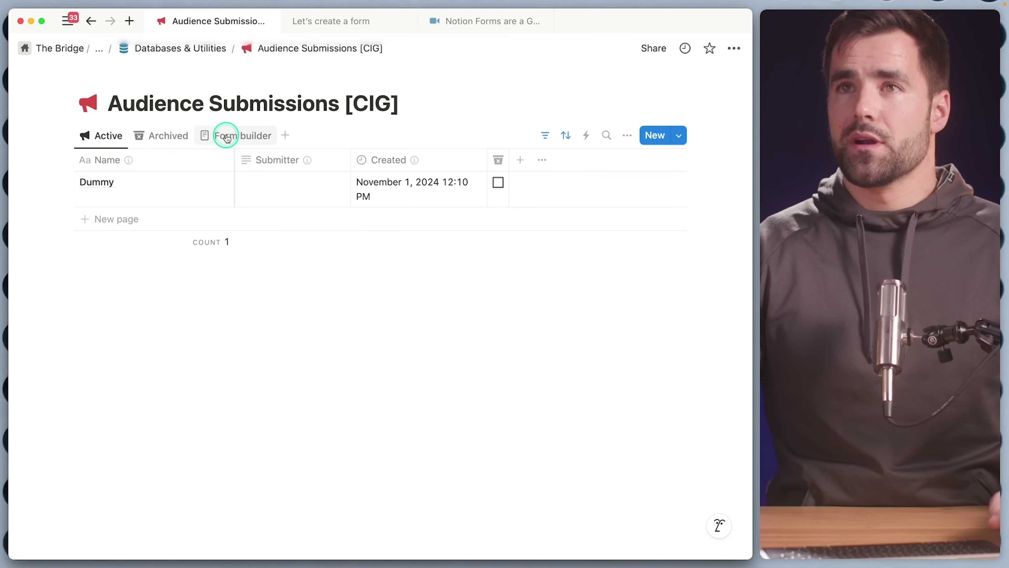
Add a text property named Submission to the Audience Submissions database and move its column toward the Submitter column
click(518, 160)
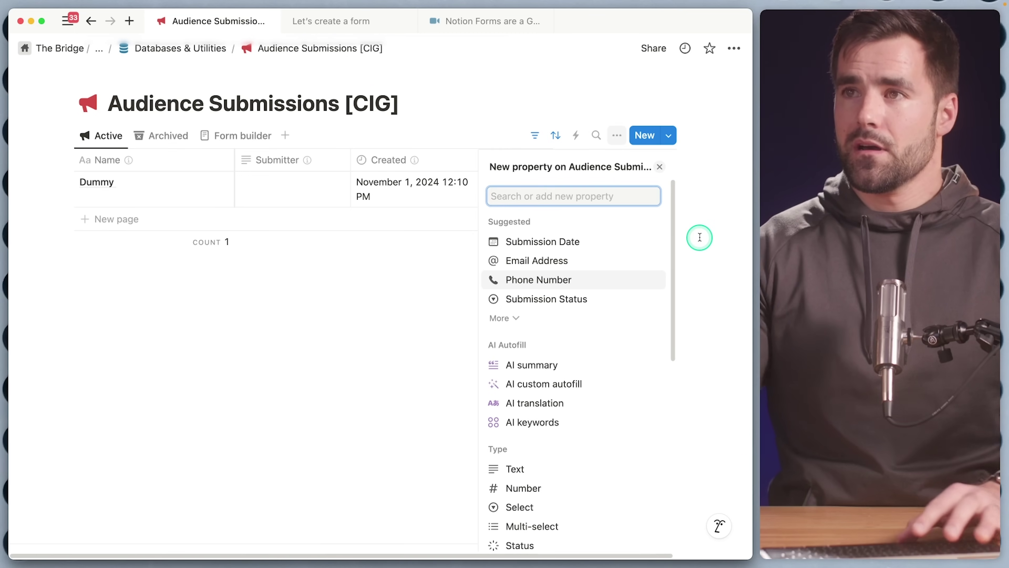
click(542, 469)
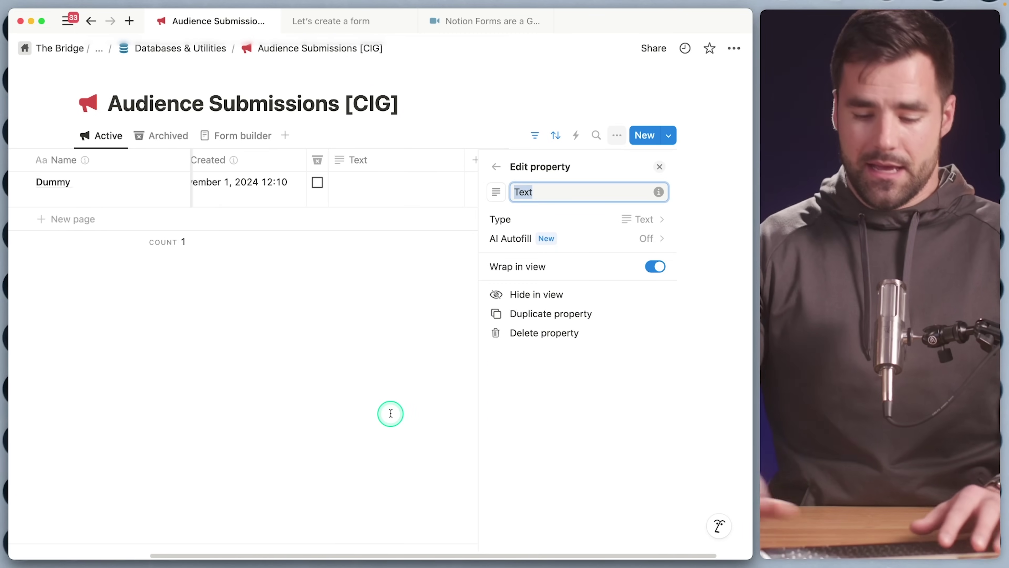
text(Submission)
key(Return)
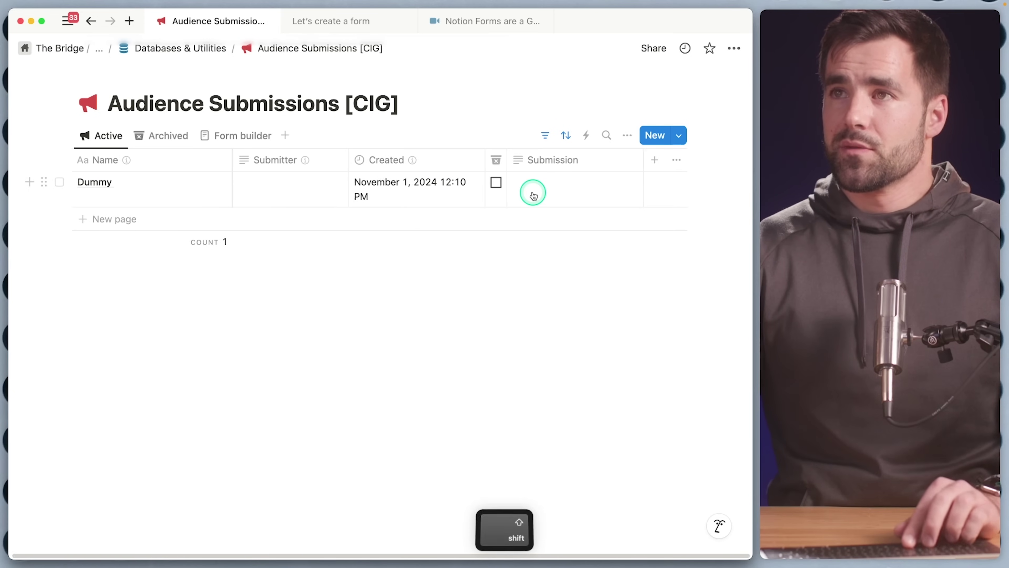
scroll(533, 194, left, 2)
drag(556, 162, 283, 178)
Return to the form builder and add a question below Name based on the existing Submission property
click(215, 145)
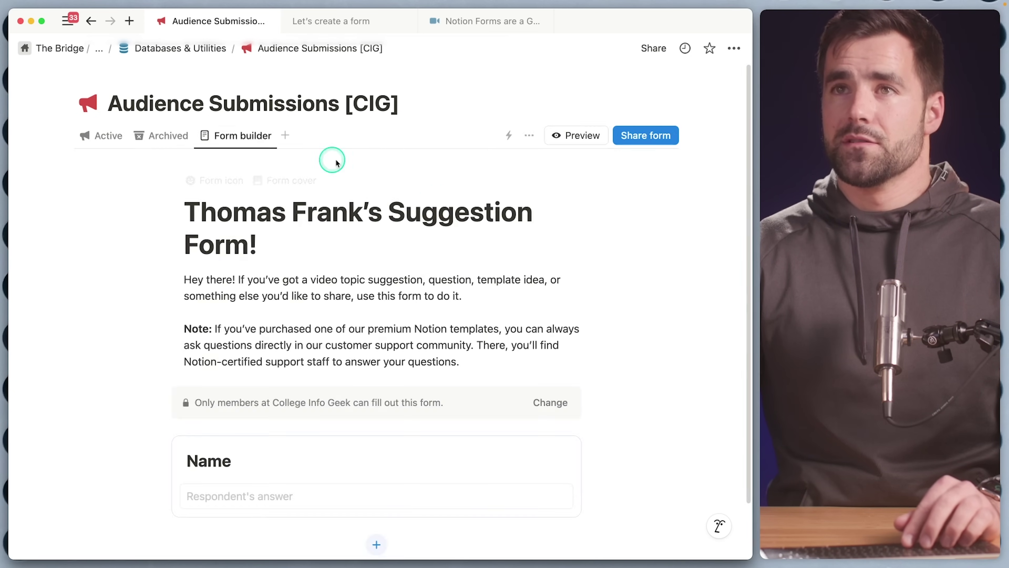
scroll(434, 198, down, 3)
click(377, 483)
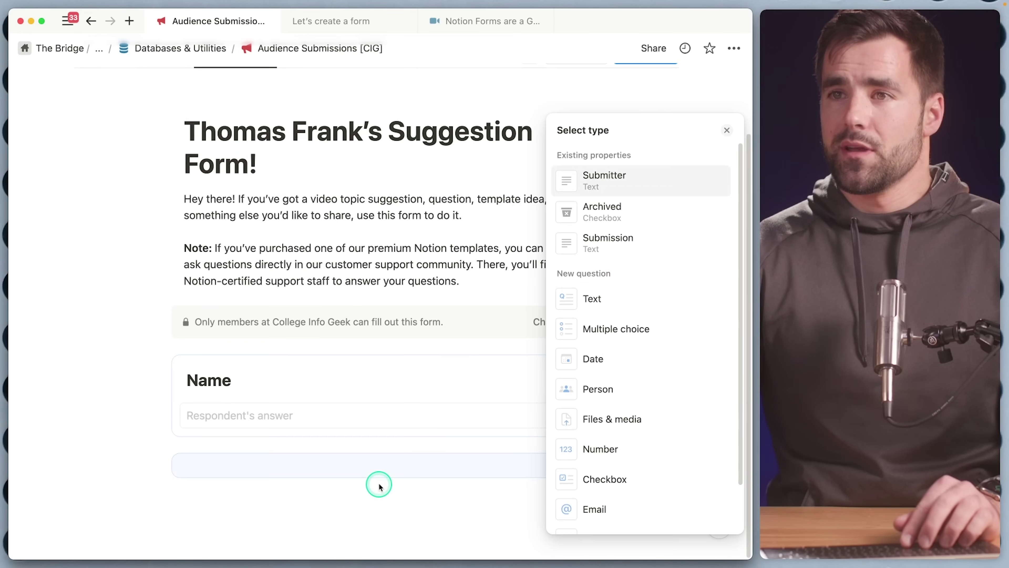
click(627, 245)
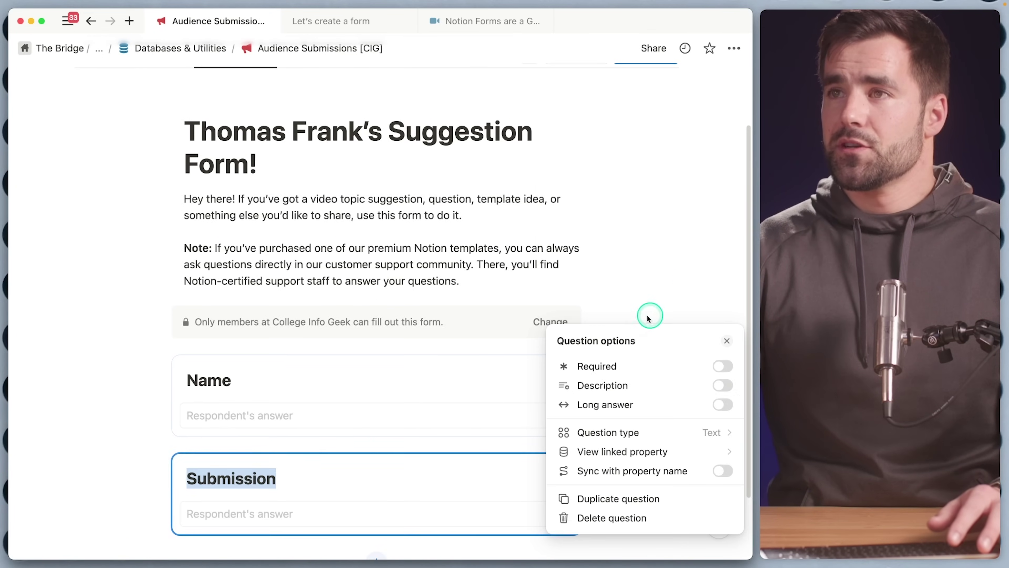
Title the Submission question "What's Your Question or Suggestion?" and add a new multiple-choice question below it
text(What's Your Question or Suggestion?)
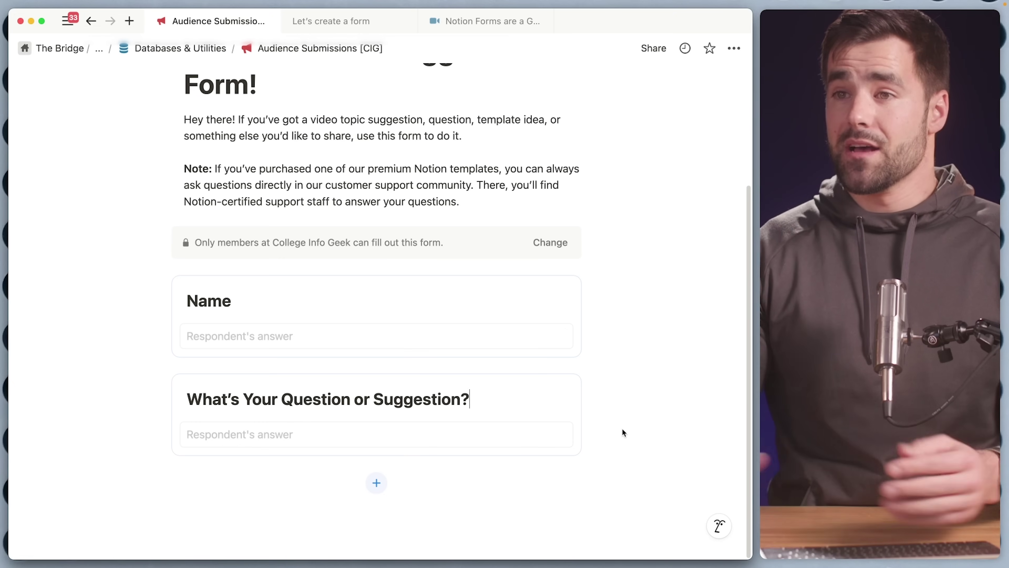
click(376, 484)
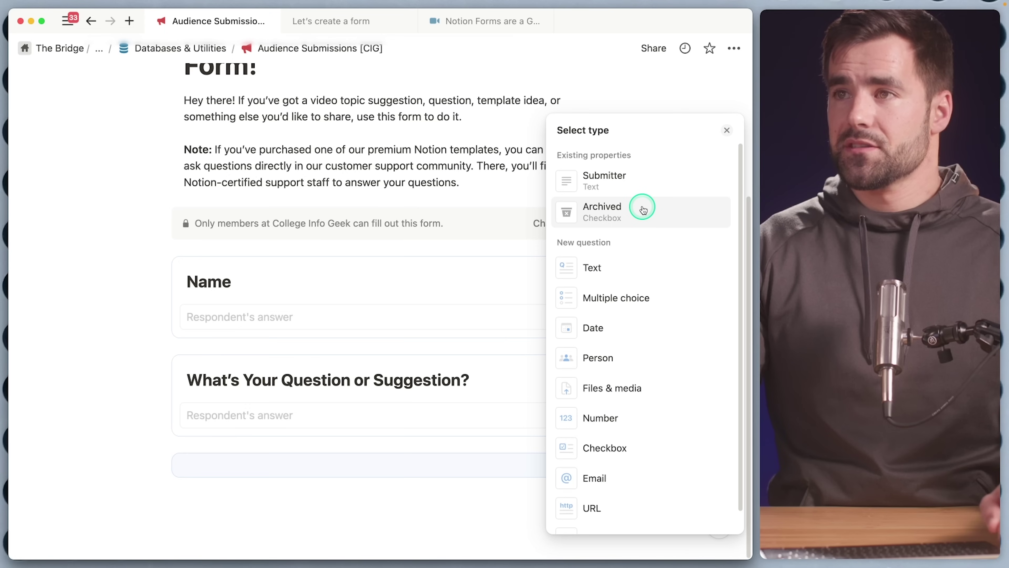
scroll(642, 270, down, 1)
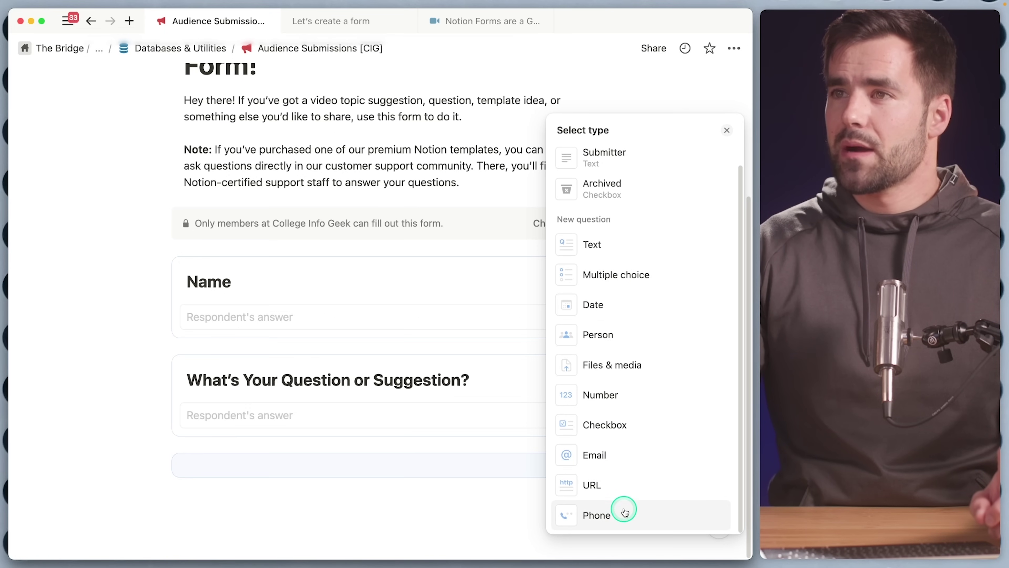
click(645, 277)
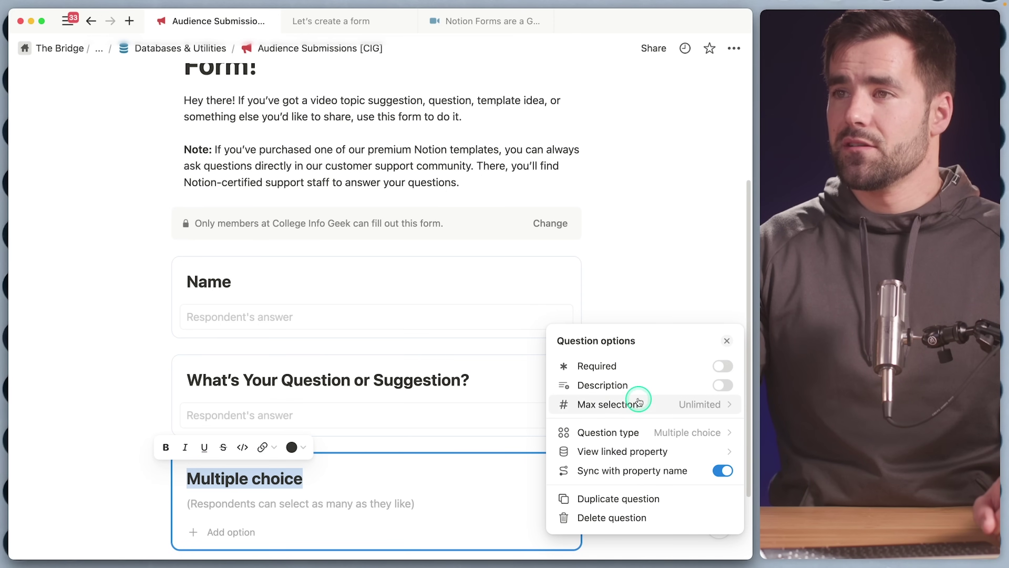
Limit the multiple-choice question to a maximum of 1 selection and make it required
click(689, 400)
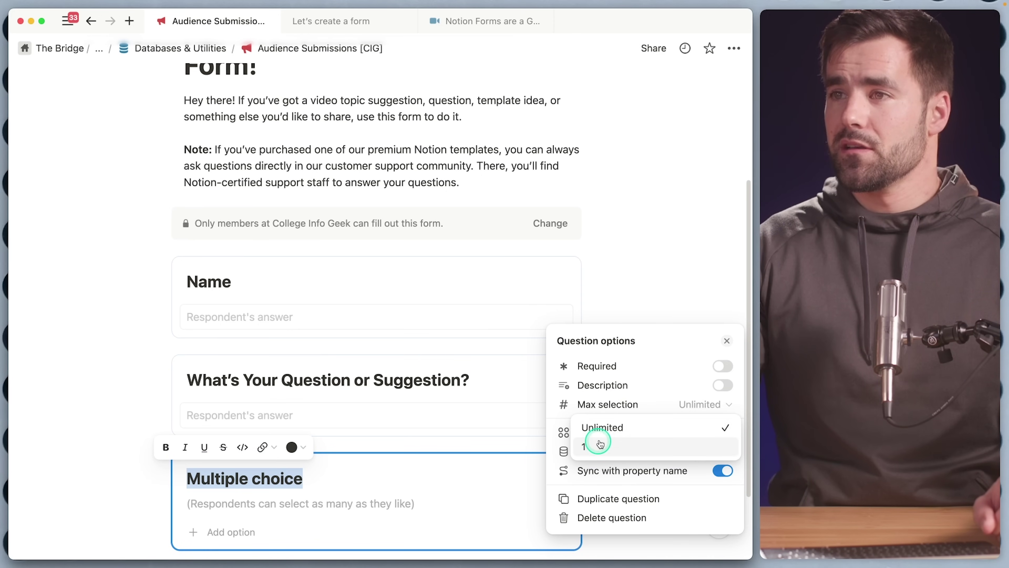
click(614, 449)
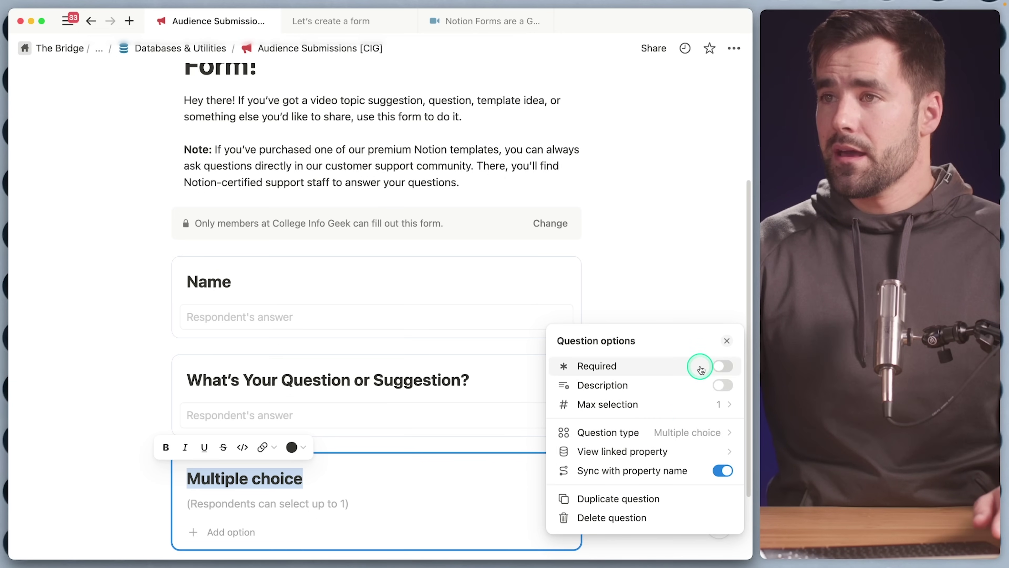
click(724, 369)
click(680, 300)
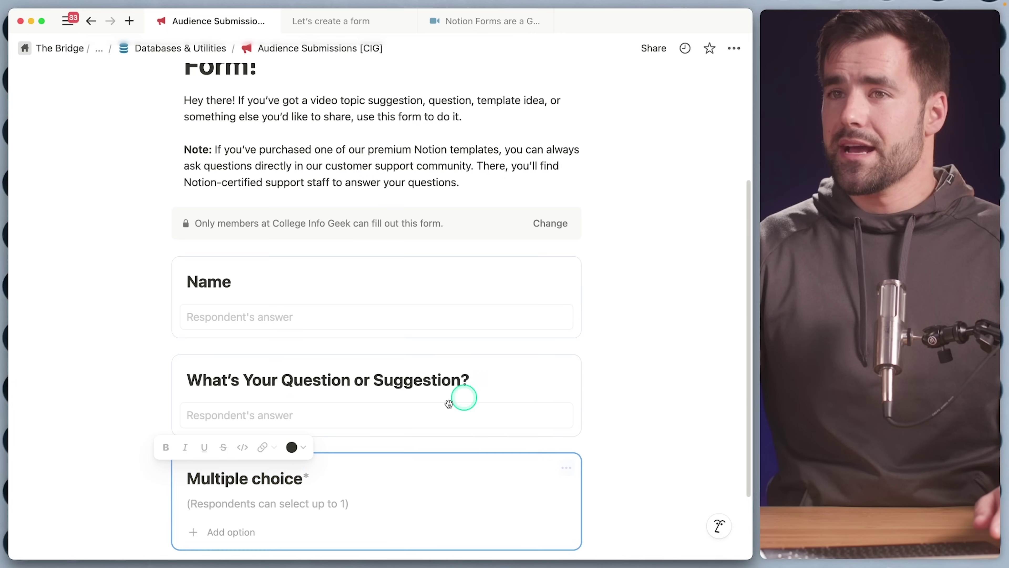
Rename the multiple-choice question to "What Type of Suggestion Are You Submitting"
scroll(270, 455, down, 3)
triple_click(302, 384)
text(What Ty)
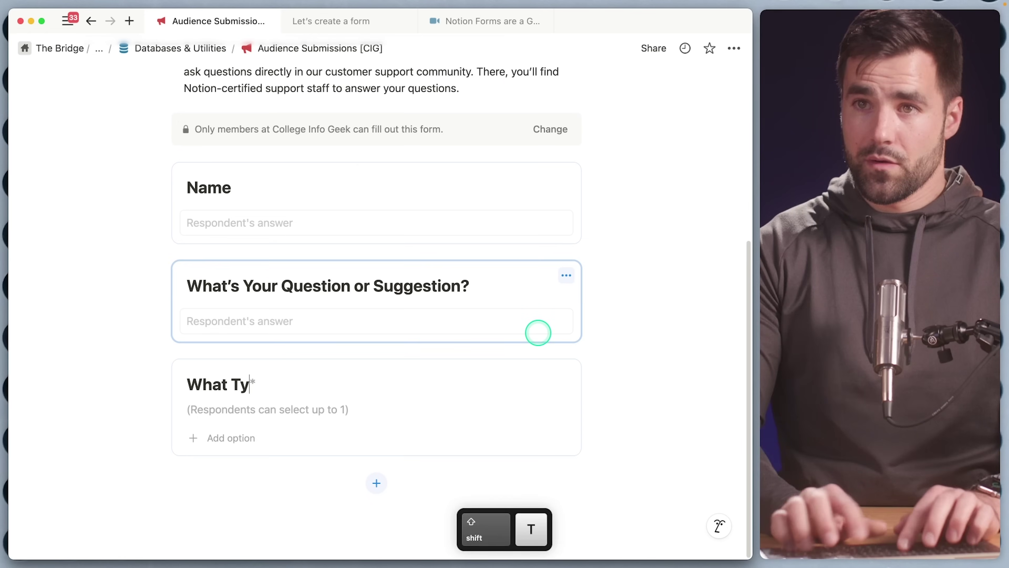
text(pe of Suggestion Are You Submitting)
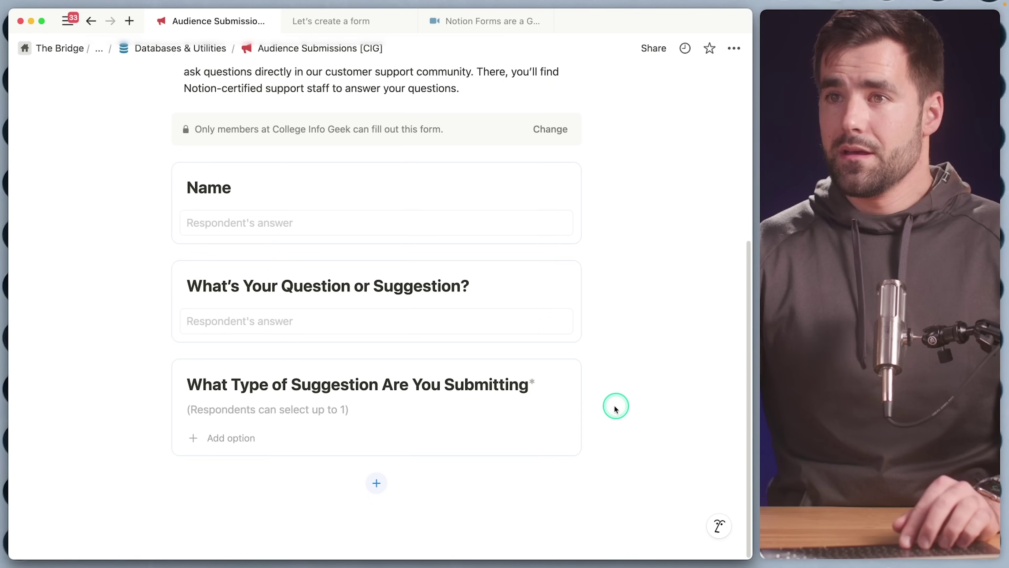
Add the answer options Video Topic Suggestion, Question, Template Suggestion and Something Else to the suggestion type question
click(260, 434)
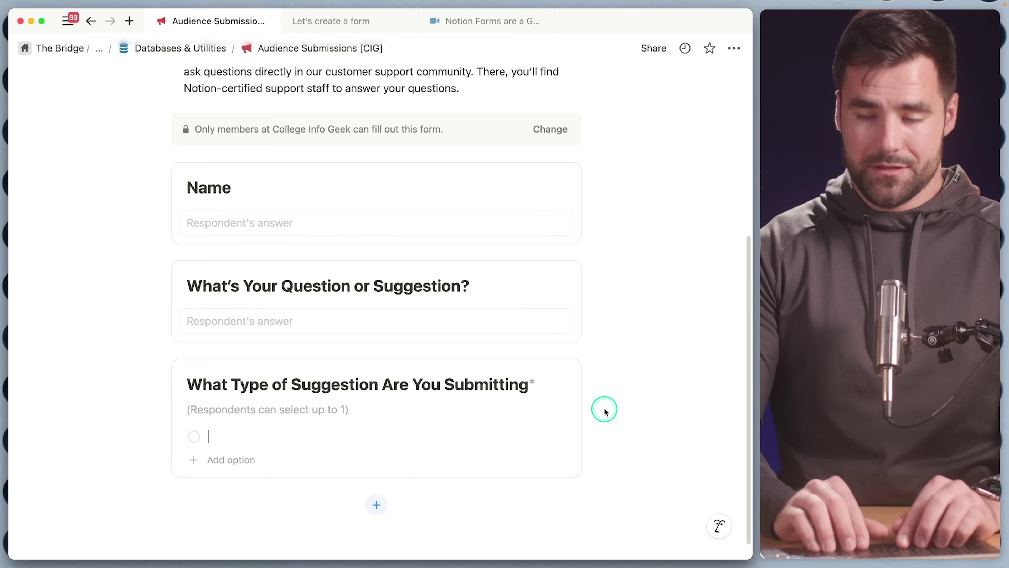
text(Video Topic Suggestion)
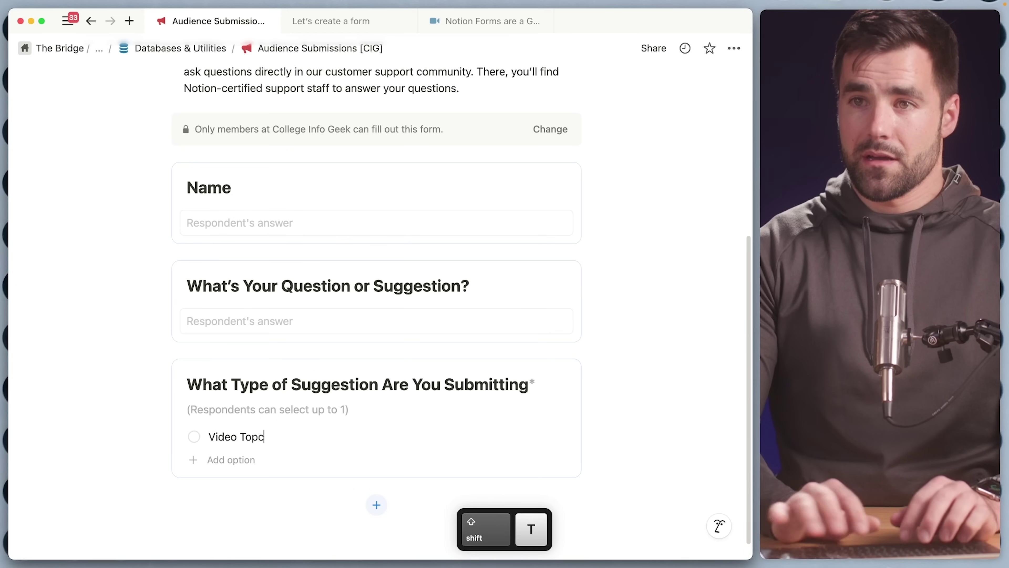
key(Return)
text(Question)
key(Return)
text(Template Suggestion)
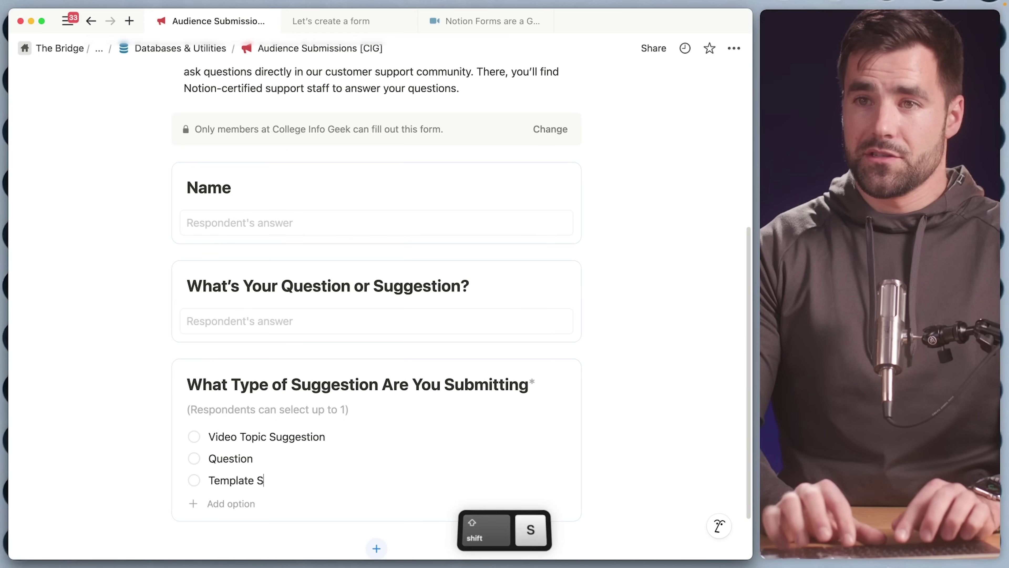
key(Return)
scroll(660, 415, down, 1)
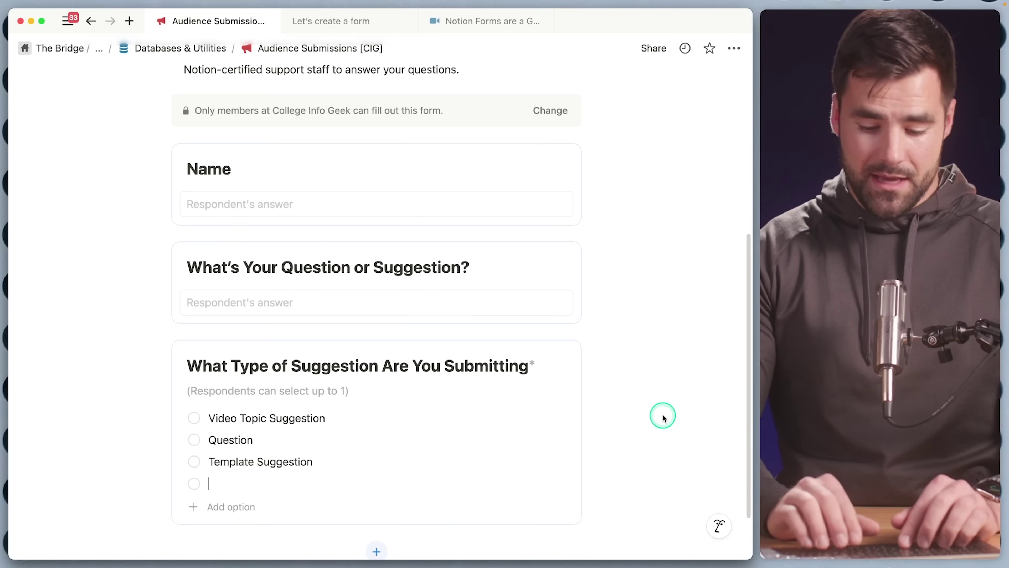
text(Something Else)
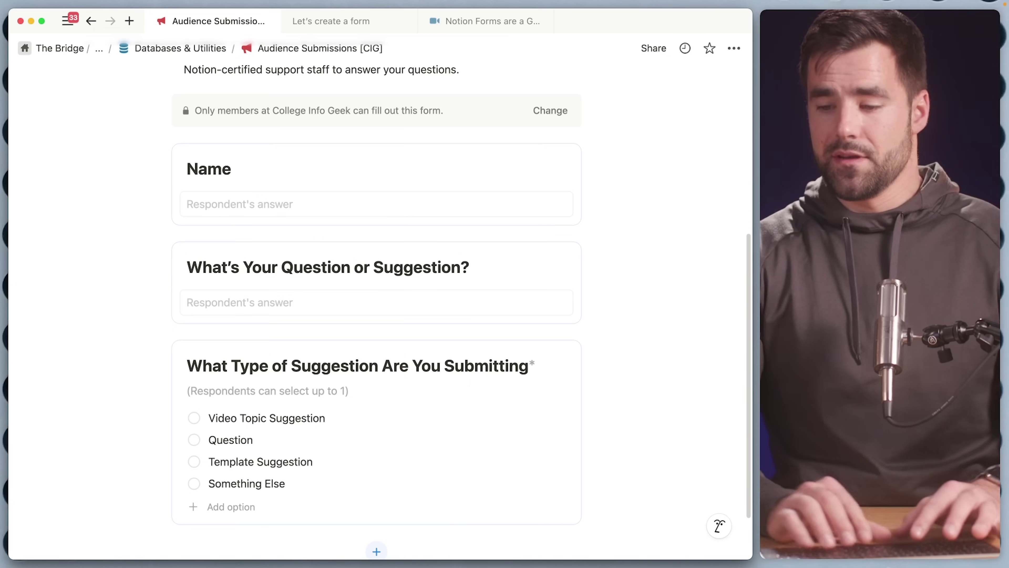
Place the suggestion type question directly below Name and add a required "What's Your First Name?" question at the end using the Submitter property
scroll(569, 373, down, 2)
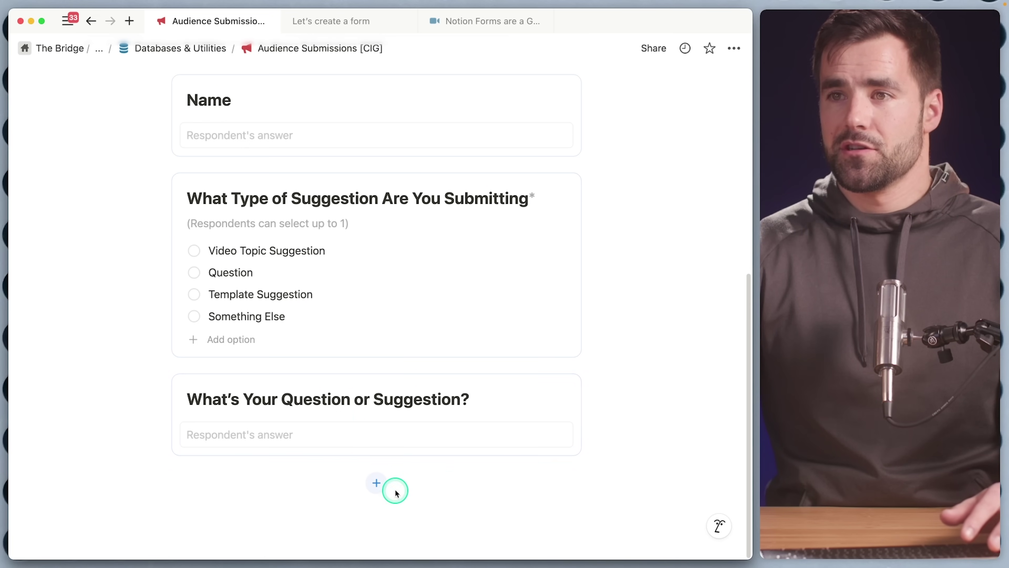
click(377, 481)
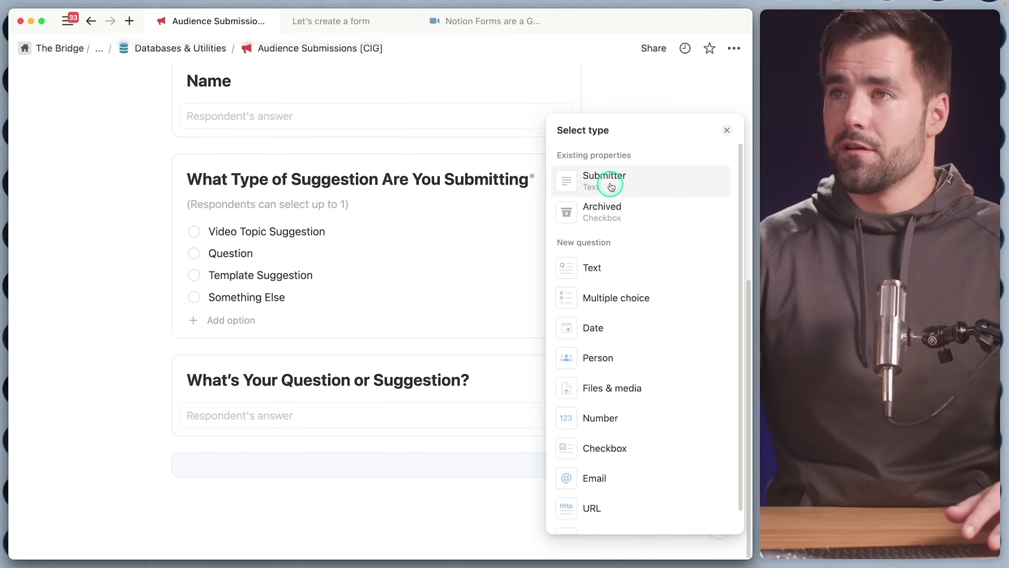
click(602, 182)
click(722, 366)
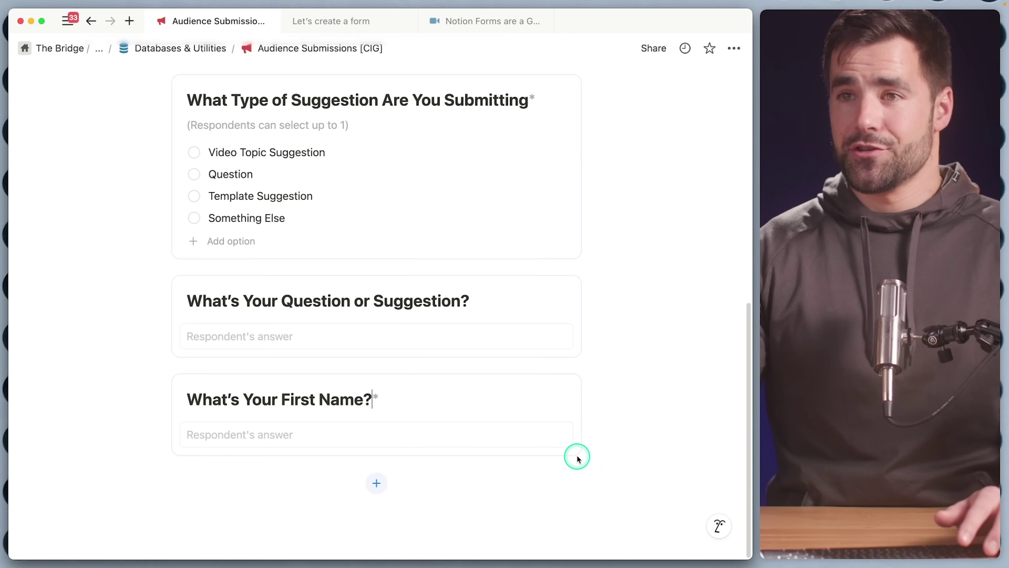
Add an email question at the end of the form and title it "Want to Join My Notion Tips Newsletter?"
click(376, 482)
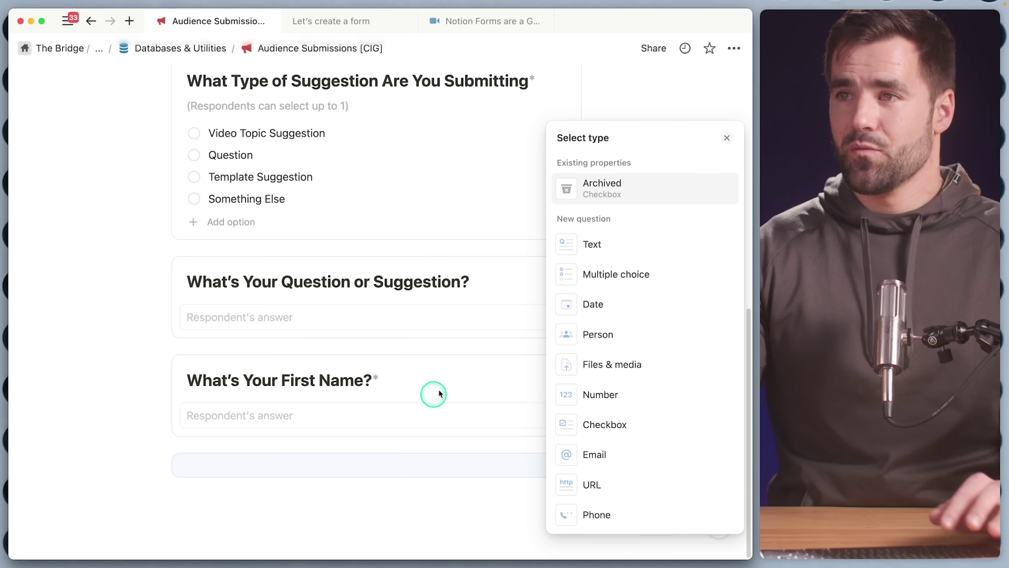
click(631, 455)
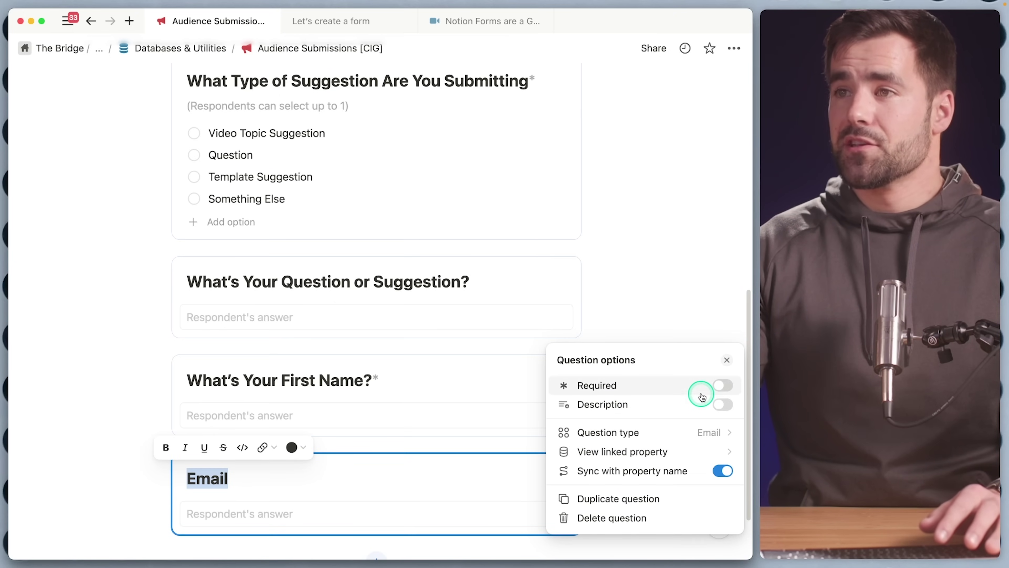
scroll(290, 467, down, 2)
click(216, 399)
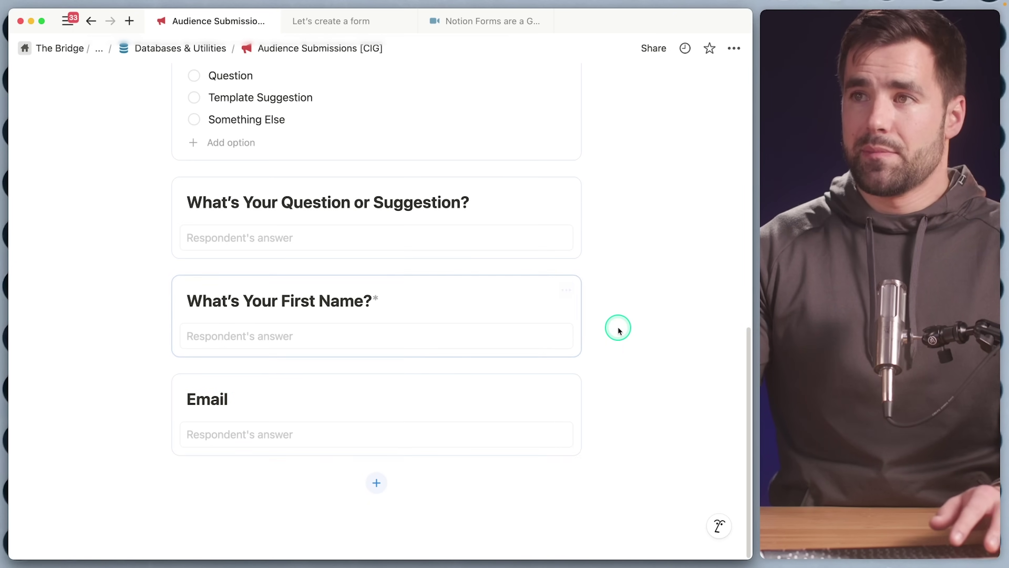
key(BackSpace)
key(BackSpace)
key(BackSpace)
key(BackSpace)
key(BackSpace)
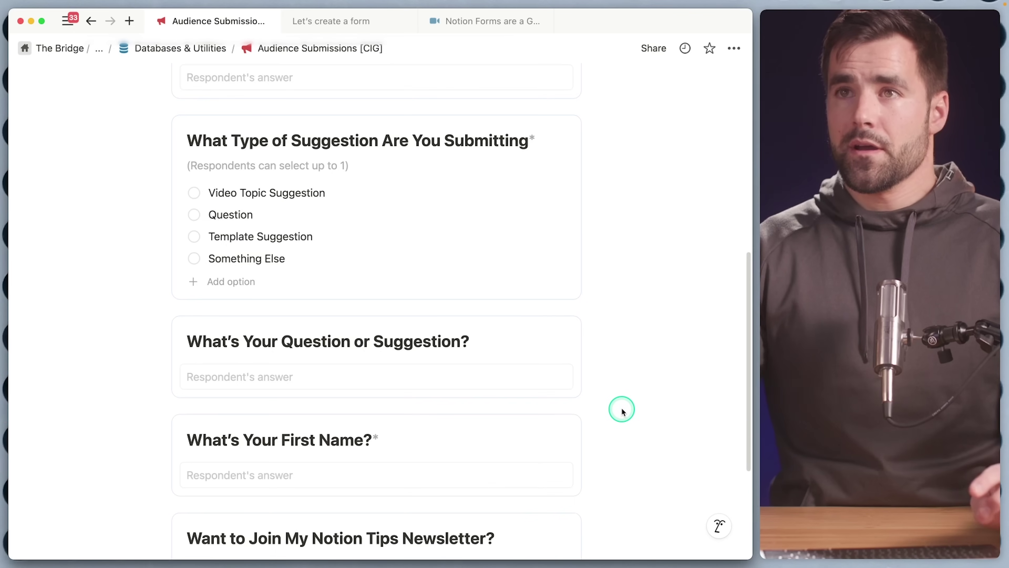
Make the form public by letting anyone on the web with the link fill it out
scroll(622, 410, up, 5)
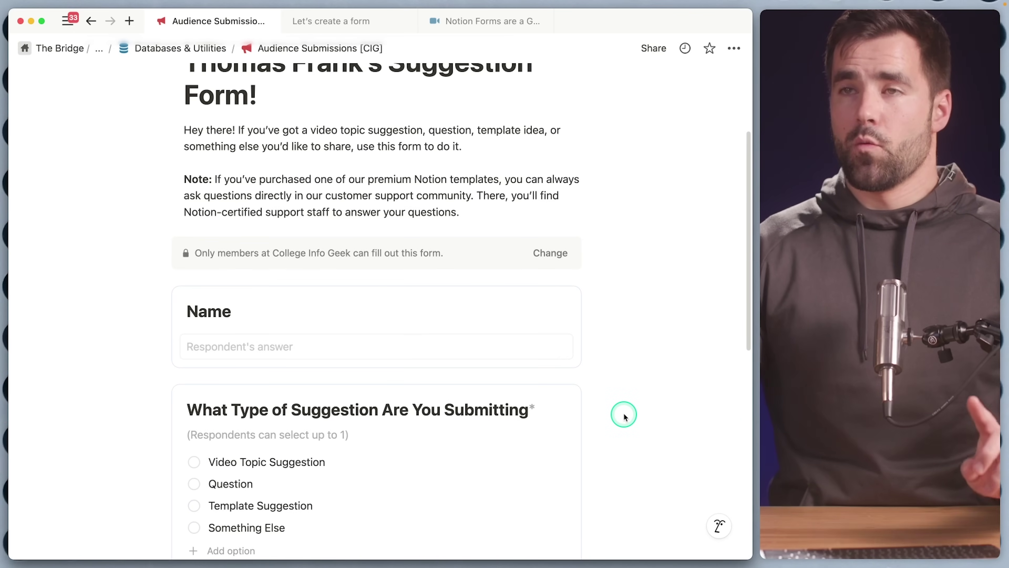
scroll(606, 424, up, 2)
scroll(608, 427, up, 5)
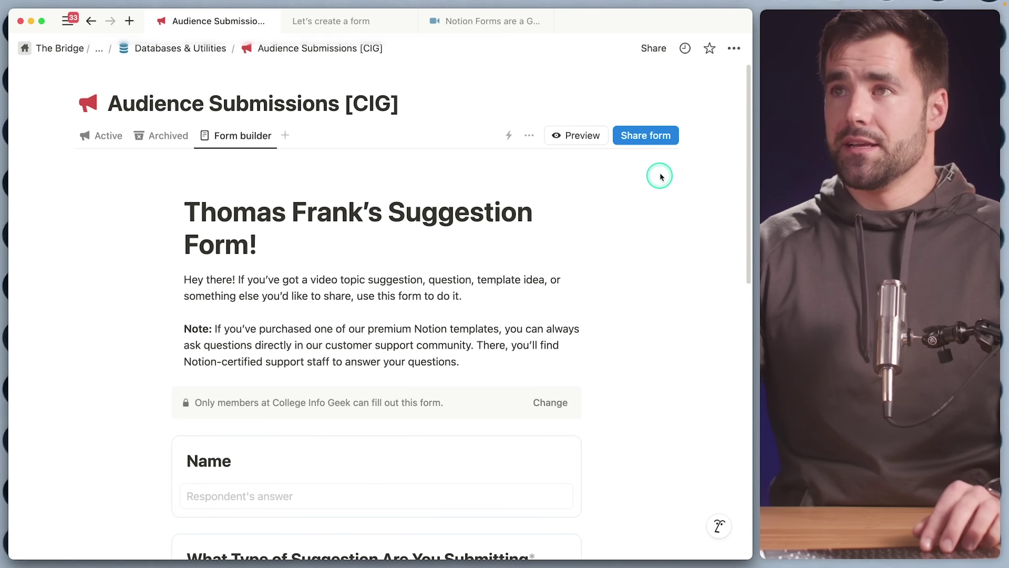
click(650, 137)
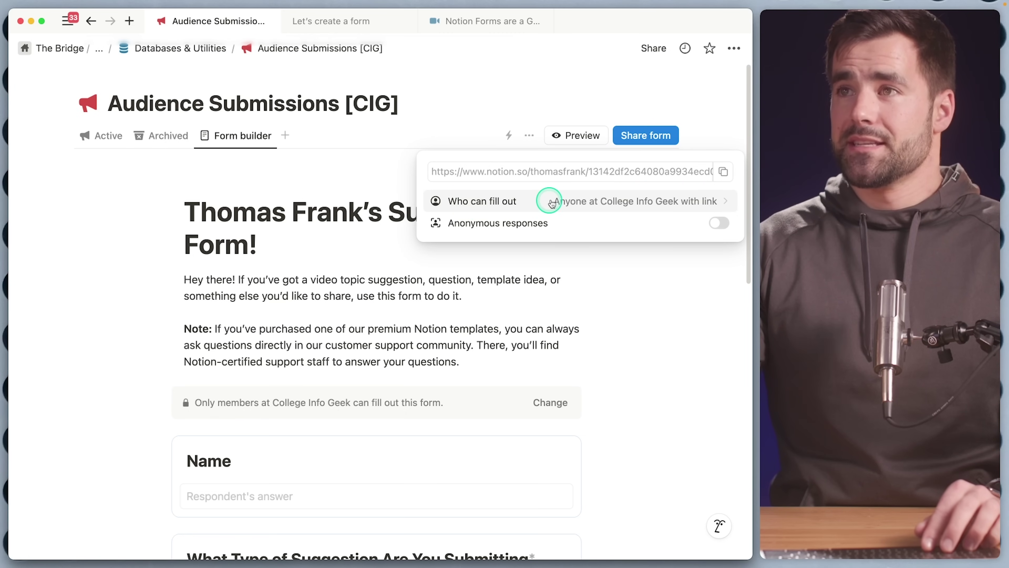
click(645, 204)
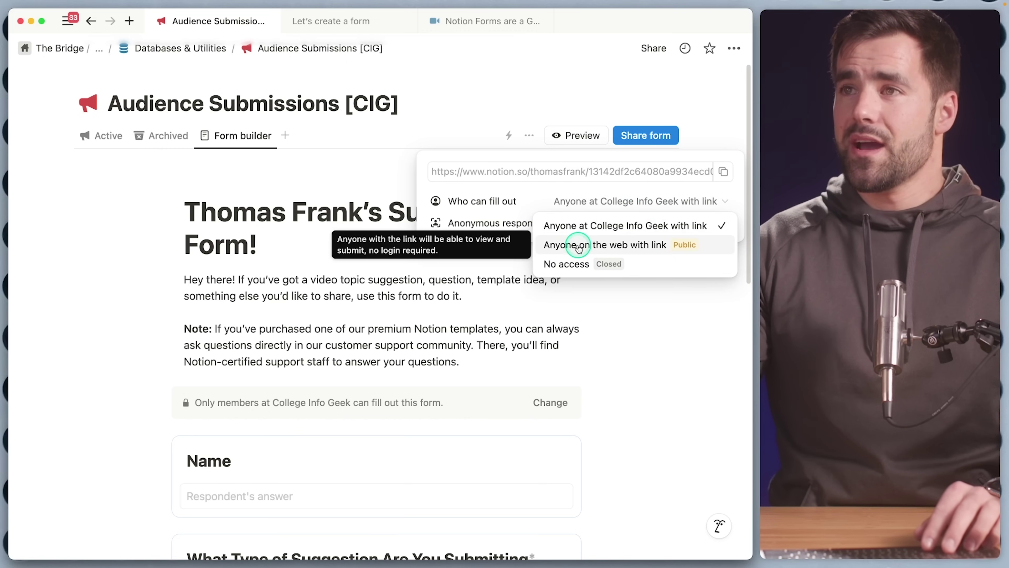
click(641, 245)
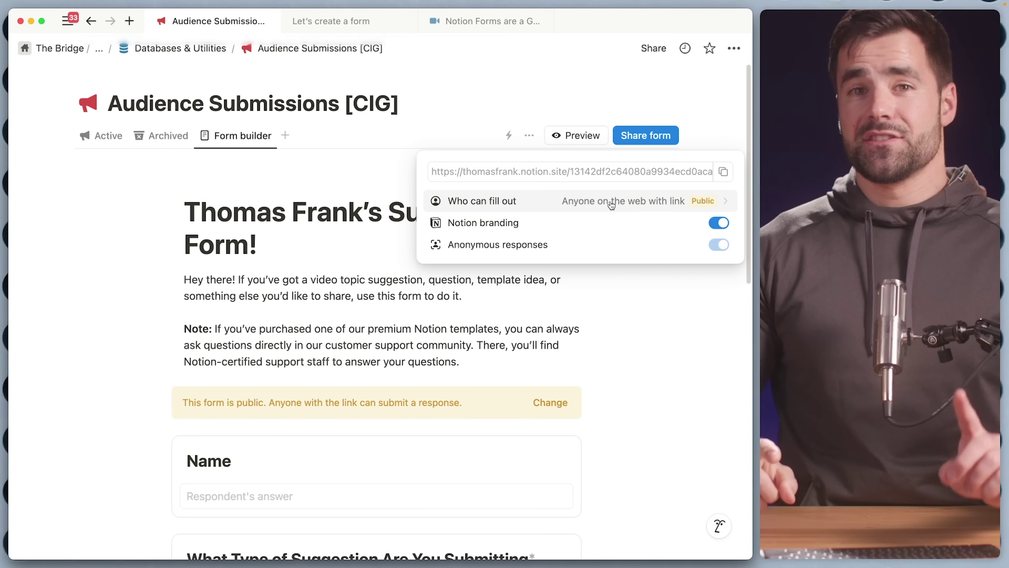
click(662, 292)
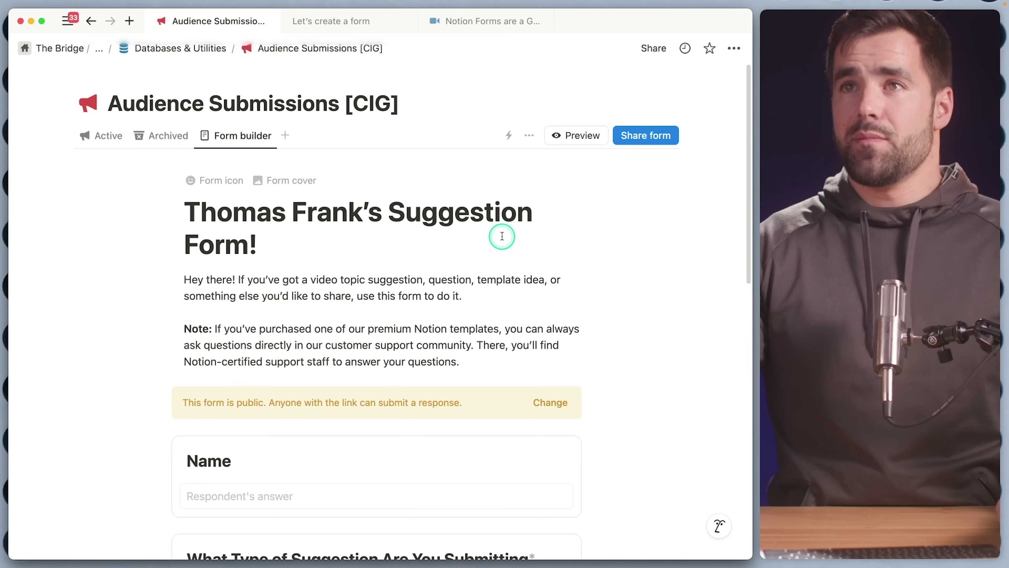
Review the database page's sharing and publishing settings and look at its Active table view
click(653, 48)
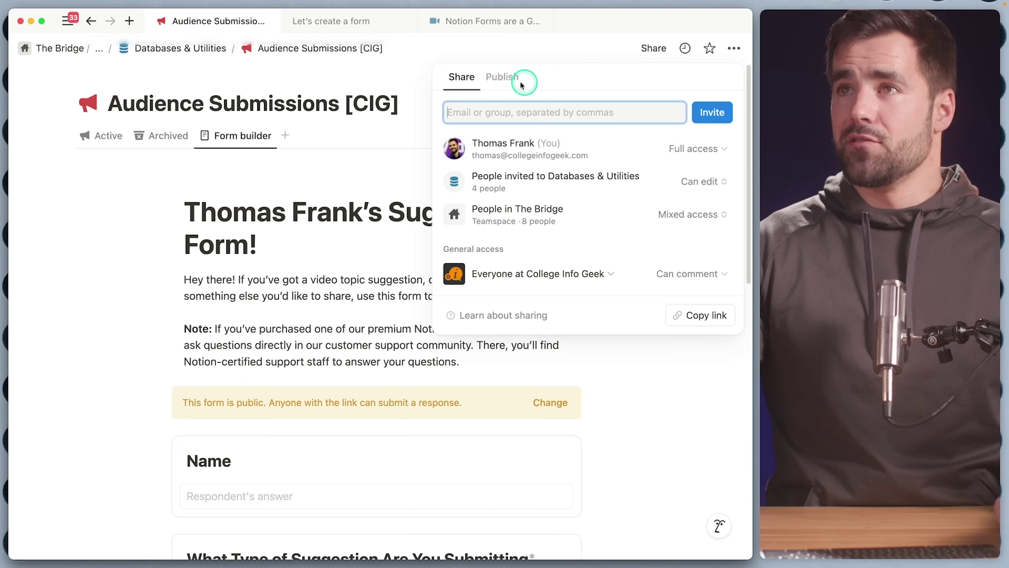
click(502, 77)
click(295, 214)
click(344, 279)
scroll(628, 329, down, 5)
scroll(627, 332, up, 5)
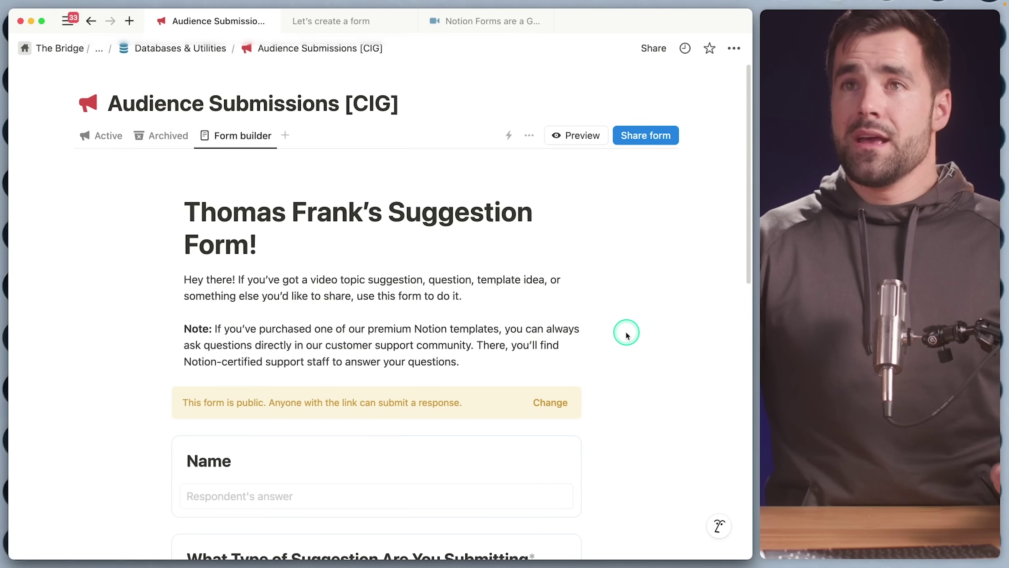
click(109, 137)
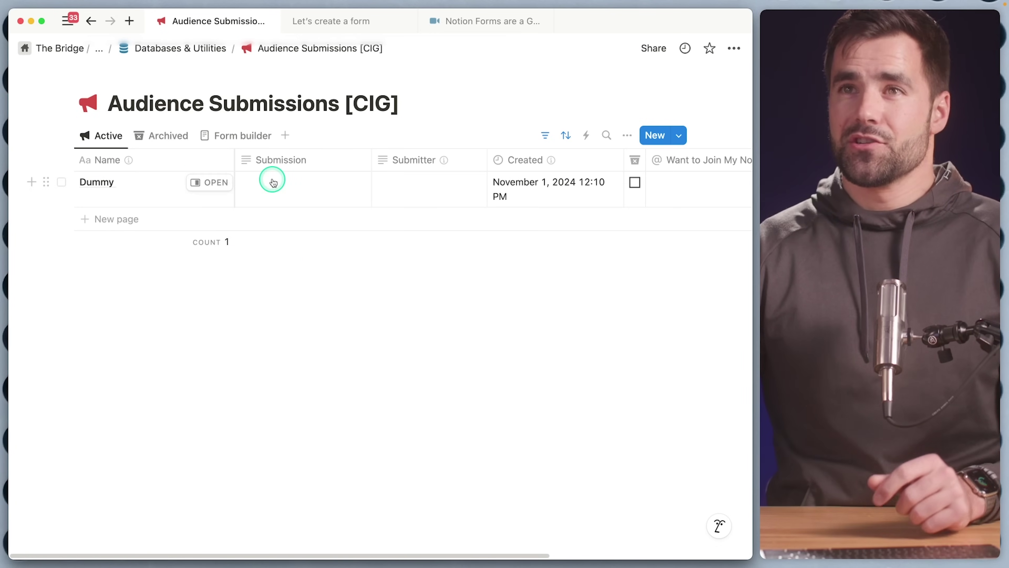
Return to the form builder, copy the public form's link and open it in the web browser
click(227, 136)
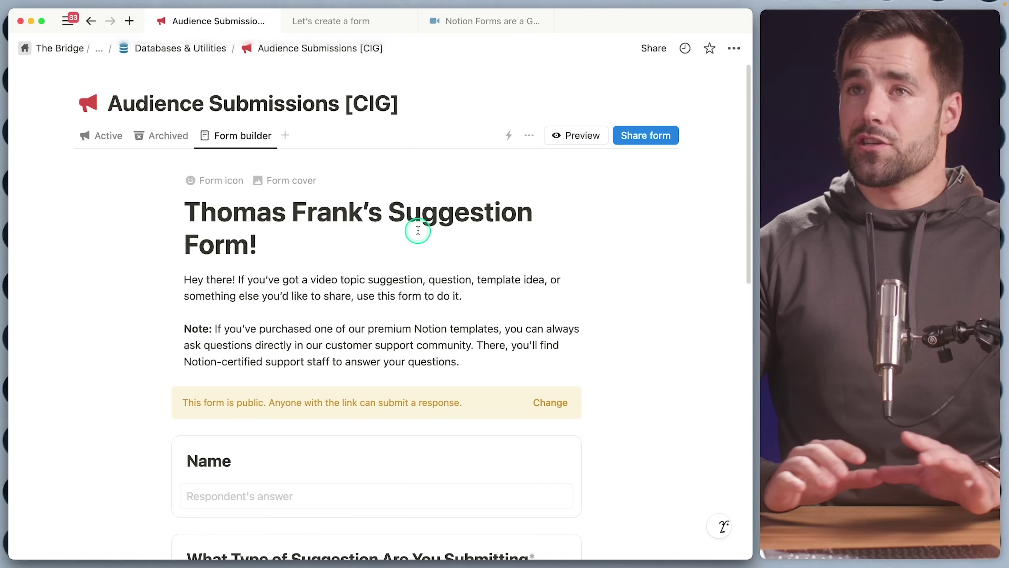
click(642, 137)
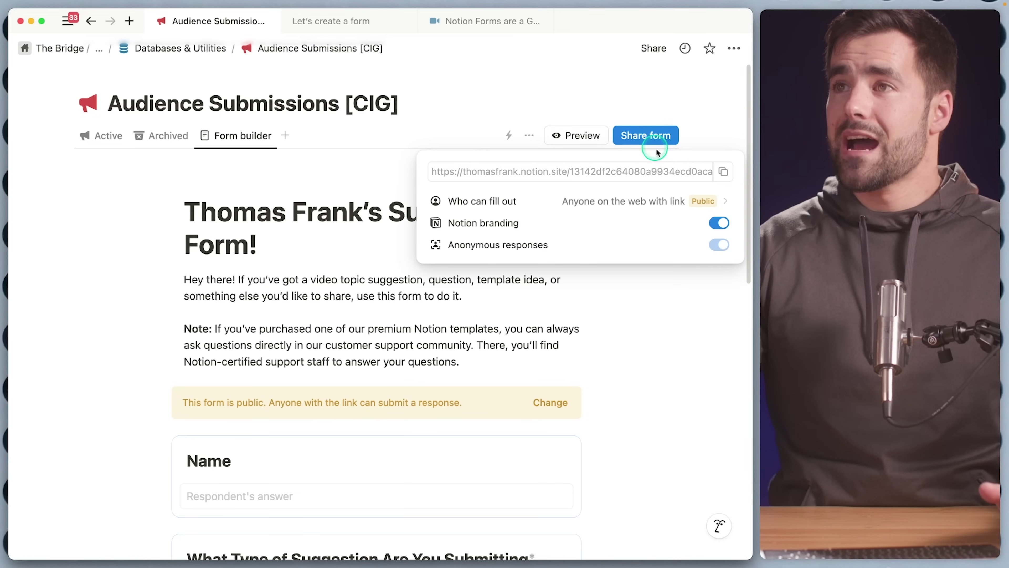
click(717, 178)
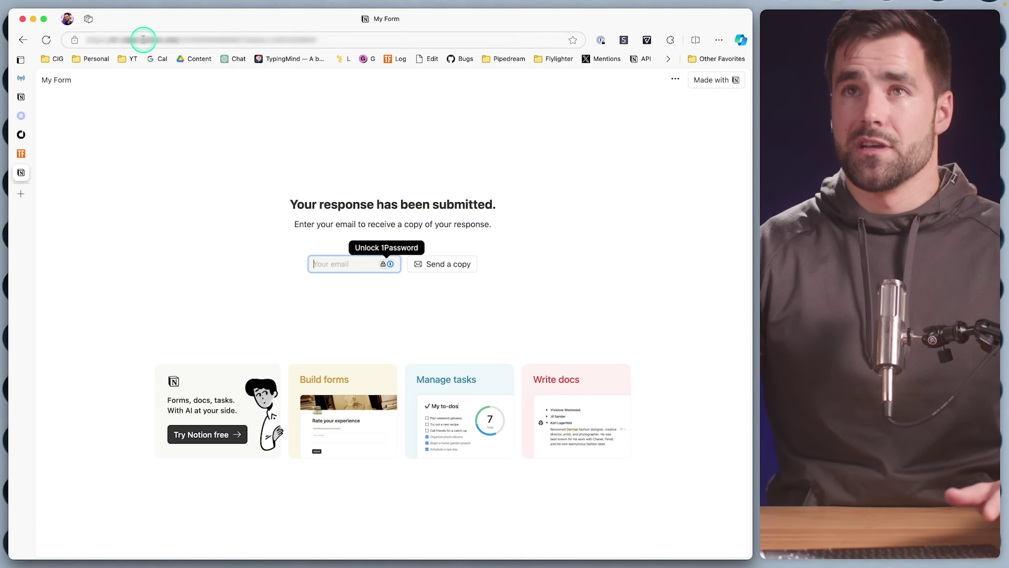
click(143, 40)
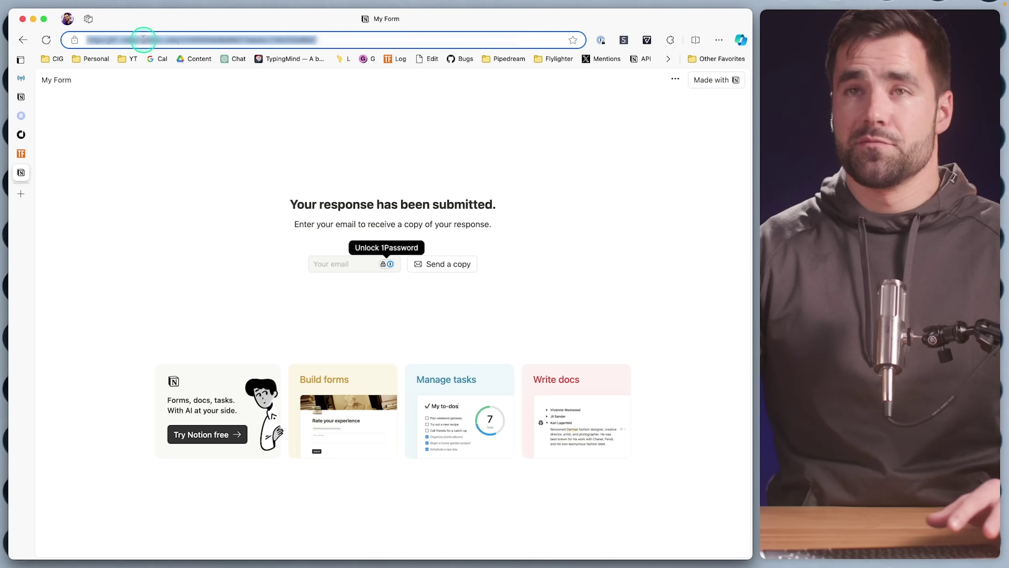
key(super+v)
key(Return)
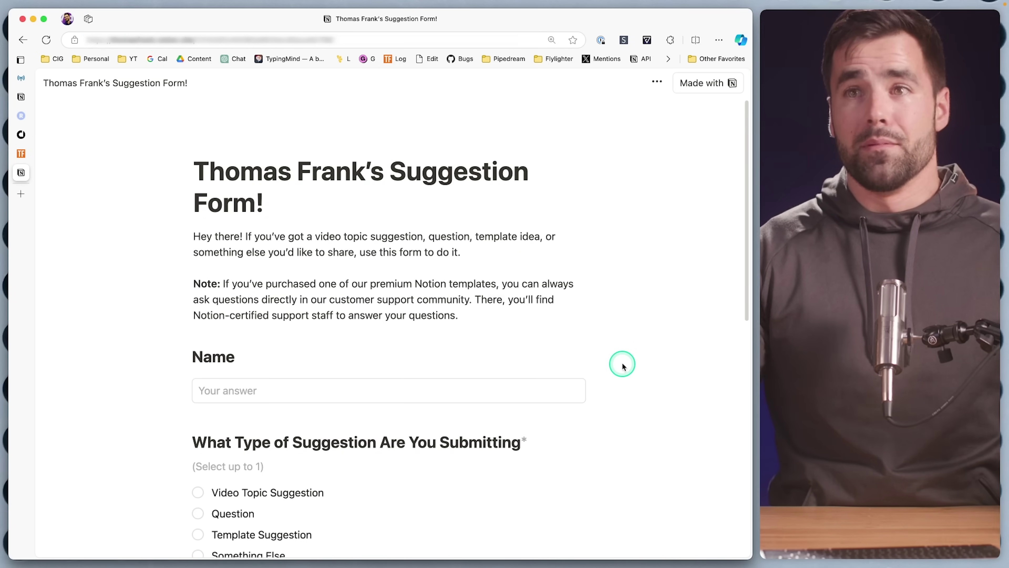
Enter the submitter's name, choose Video Topic Suggestion, and enter "Best bacon cooking methods" as the question or suggestion in the public form
scroll(622, 366, down, 3)
click(433, 318)
scroll(709, 313, down, 2)
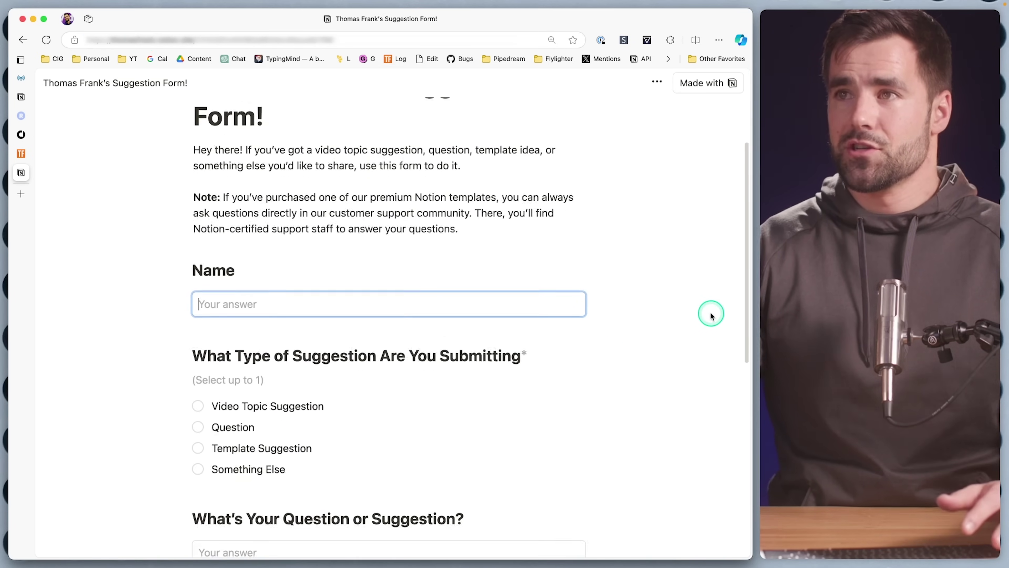
text(Steve-O)
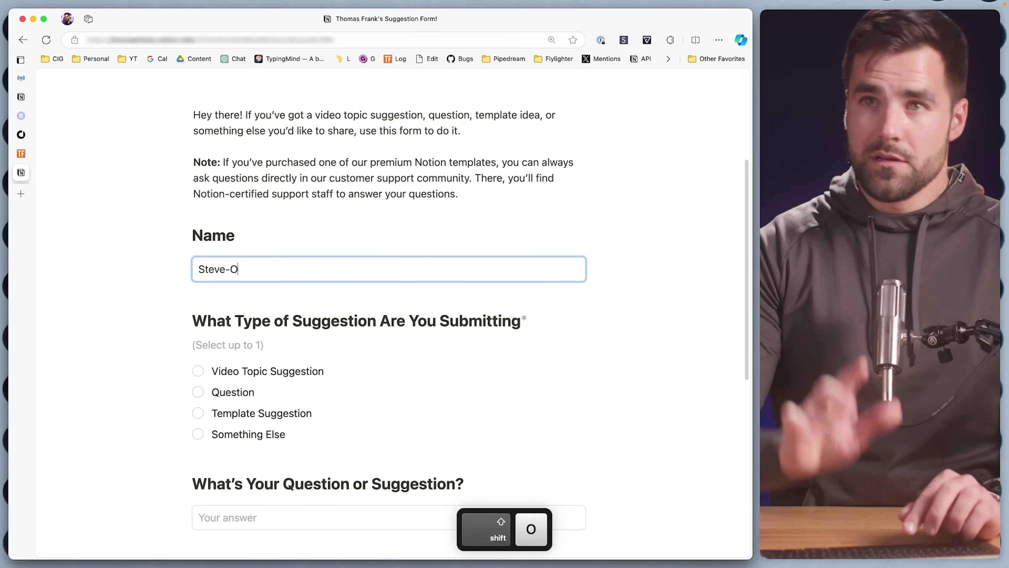
scroll(533, 376, down, 5)
key(Tab)
text(Best ba)
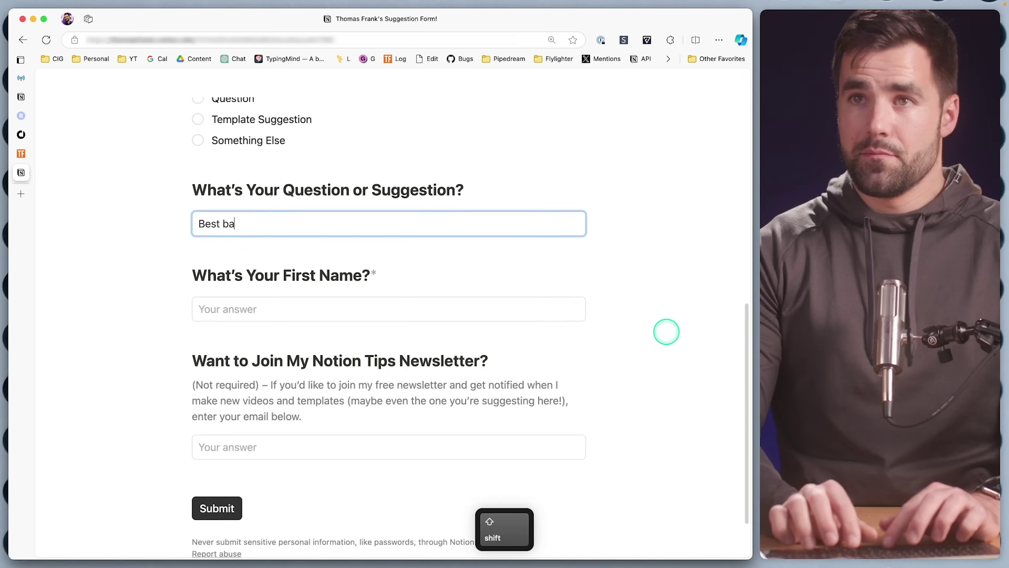
text(con cooking methods)
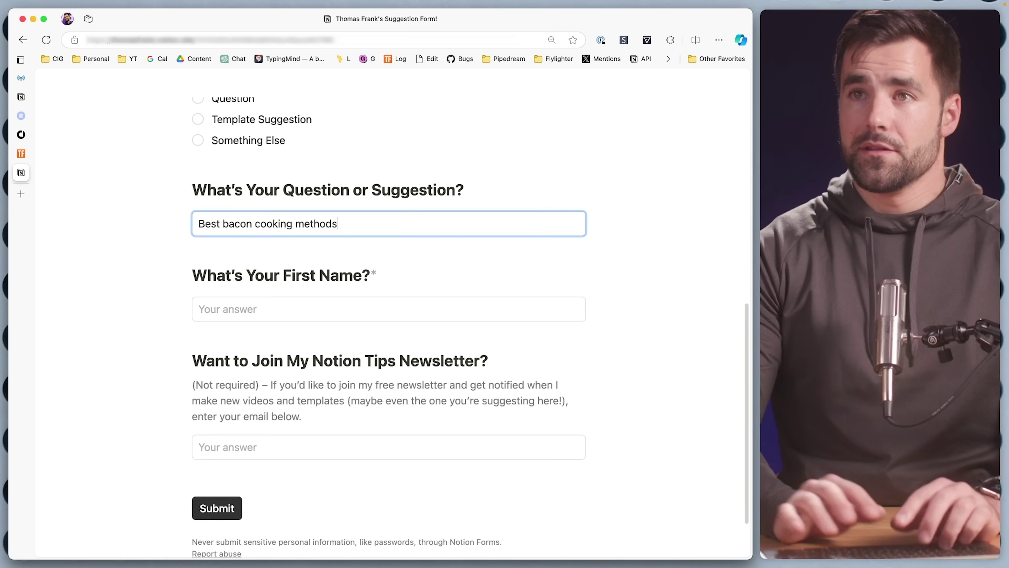
Fill in the required first name, leave the newsletter email empty, and submit the form
click(556, 319)
text(Steve)
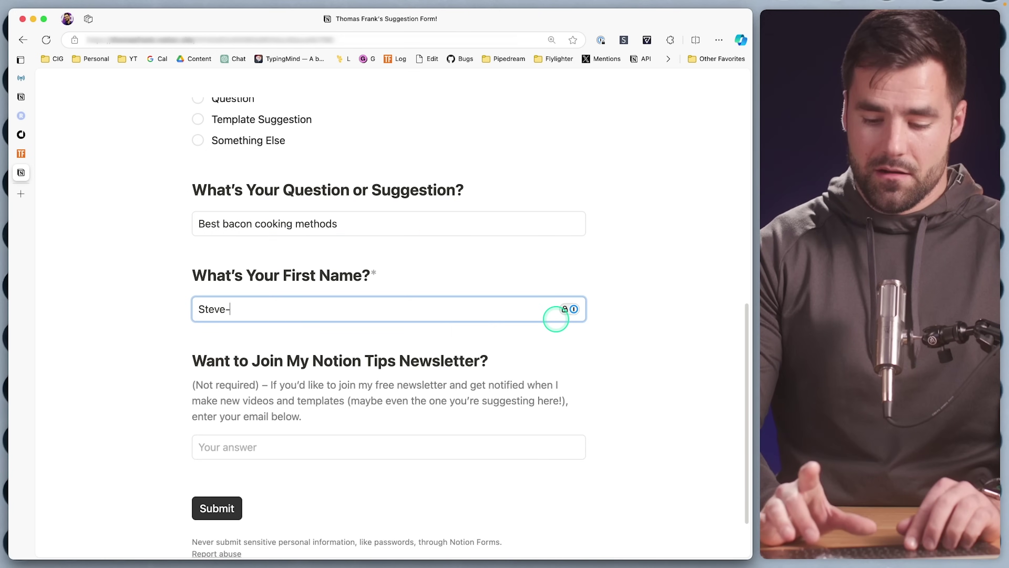
text(-O)
scroll(444, 393, down, 1)
scroll(451, 398, down, 2)
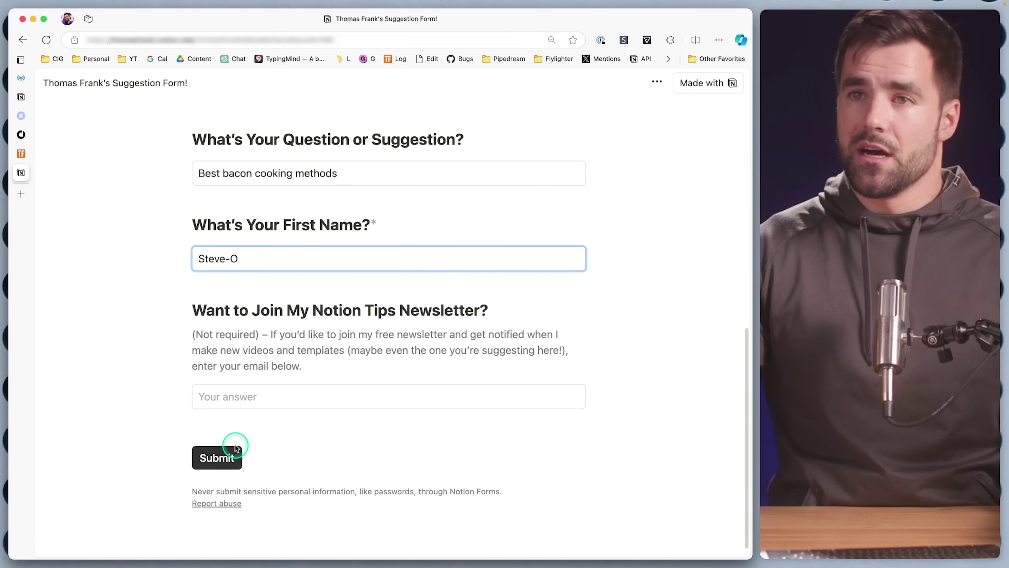
click(223, 459)
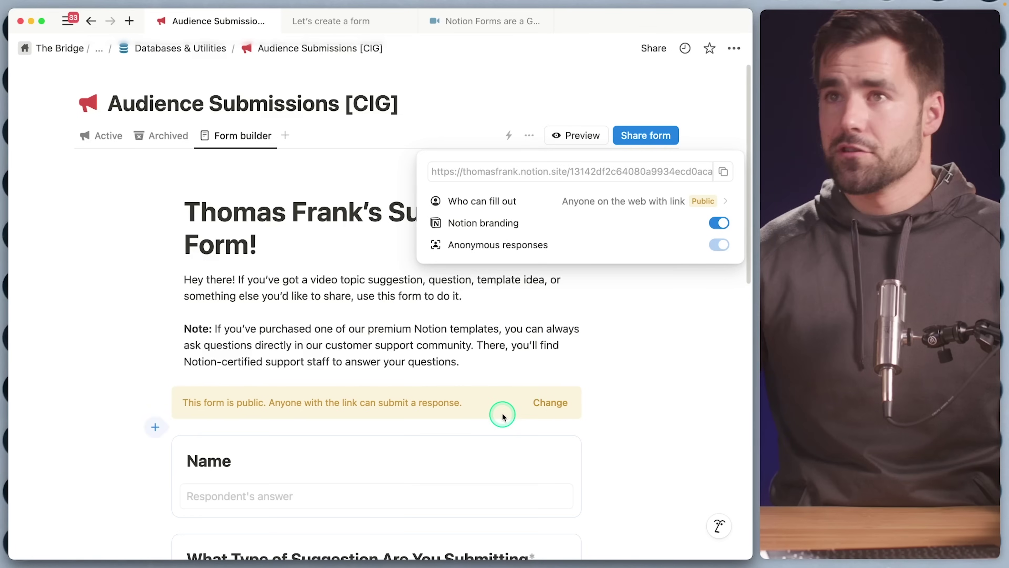
Return to the Audience Submissions database and examine the new submission's properties in the Active table view
click(380, 137)
click(107, 136)
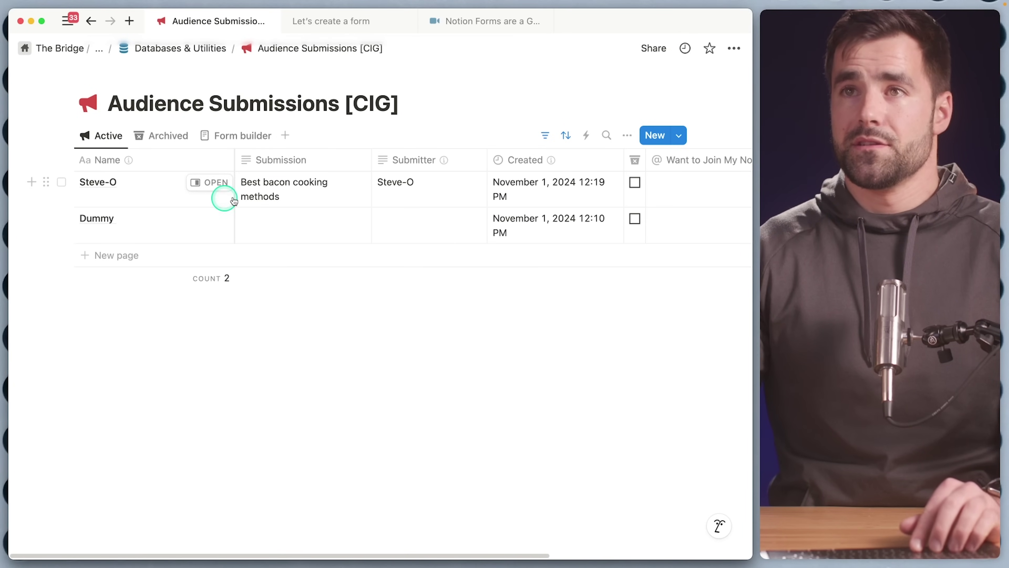
scroll(310, 191, right, 3)
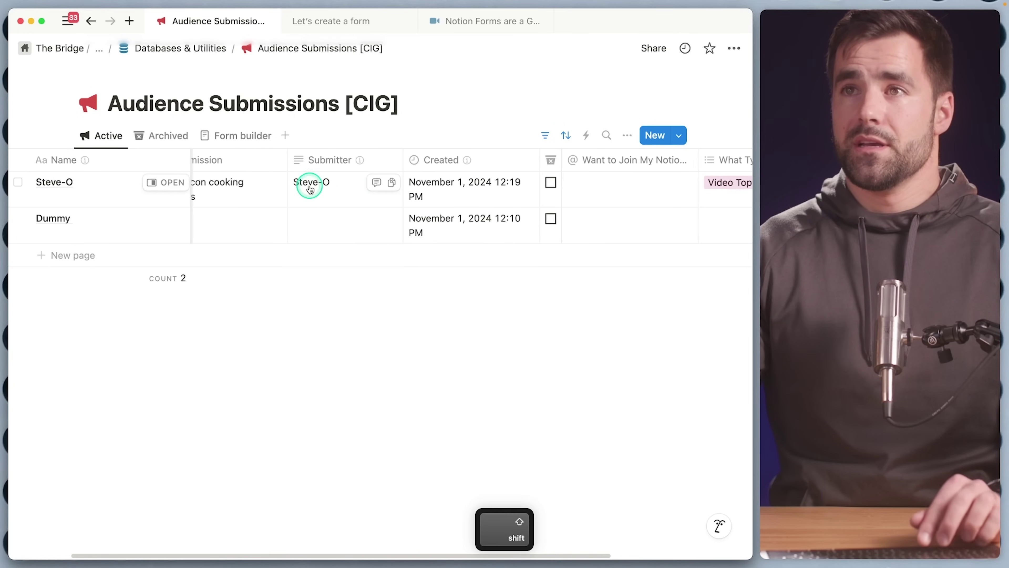
scroll(331, 197, right, 2)
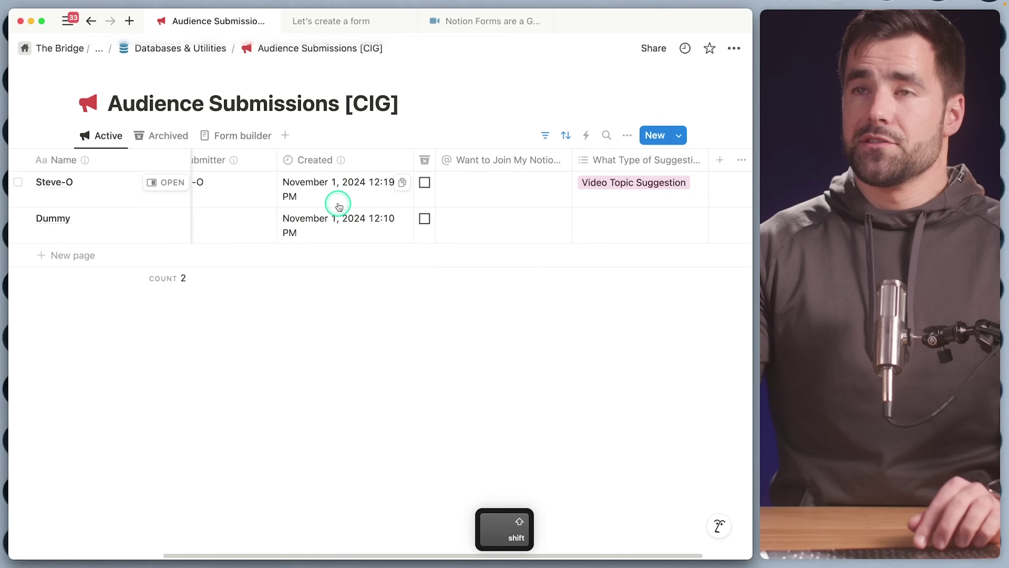
scroll(335, 199, right, 2)
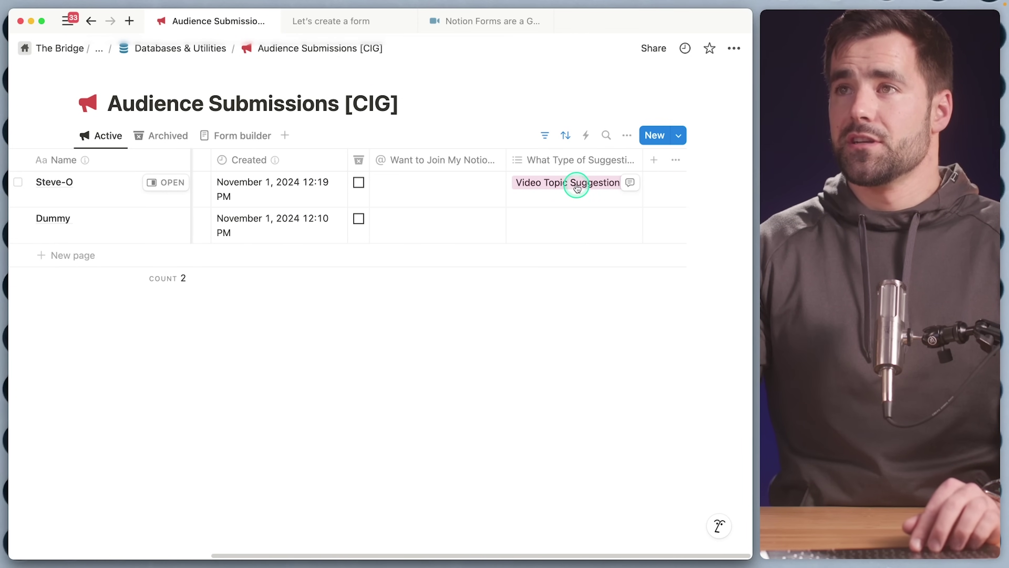
scroll(577, 187, left, 5)
Delete the redundant Name question from the suggestion form in the form builder
click(234, 135)
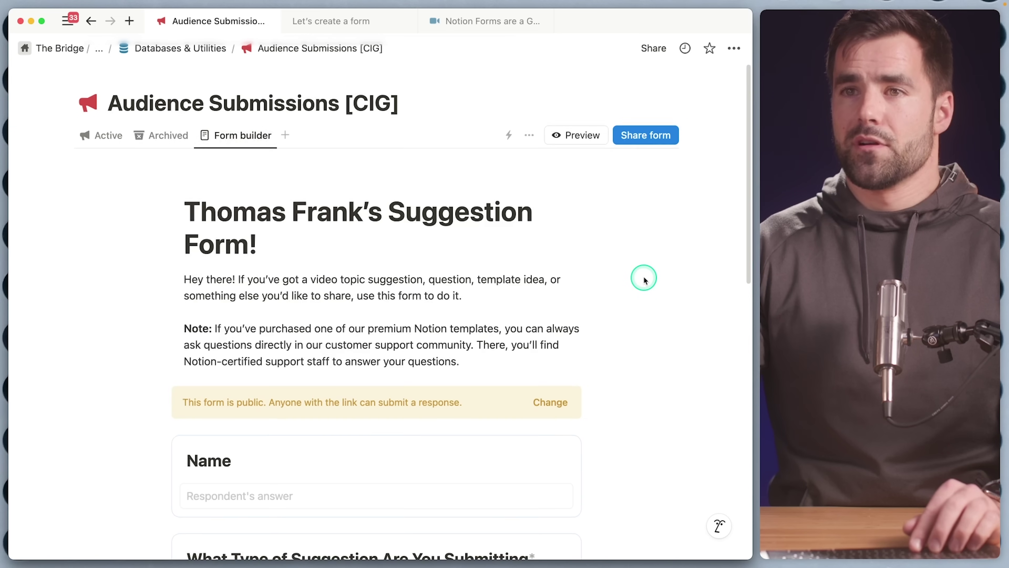
scroll(643, 280, down, 4)
click(562, 304)
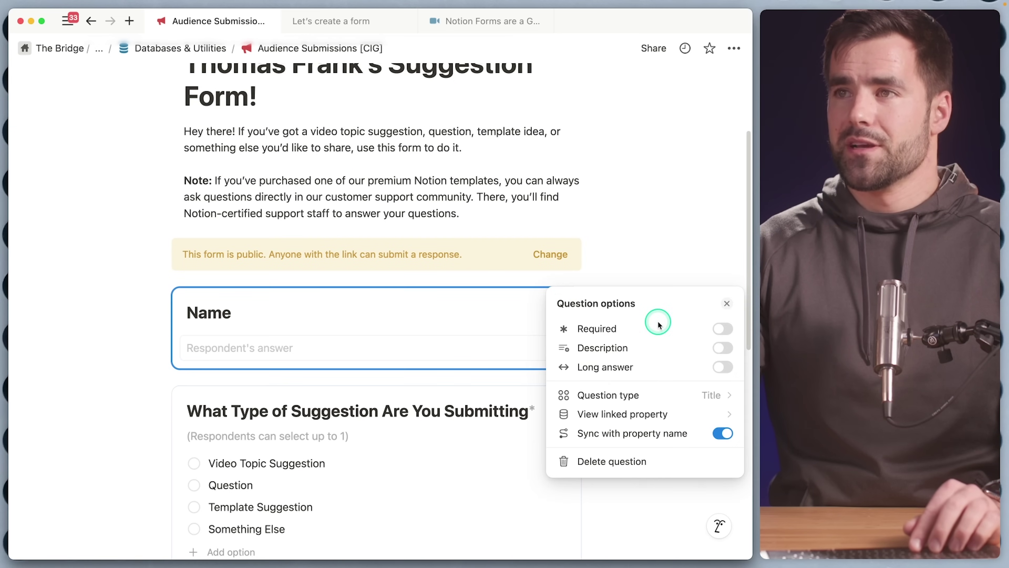
click(612, 462)
scroll(667, 355, up, 4)
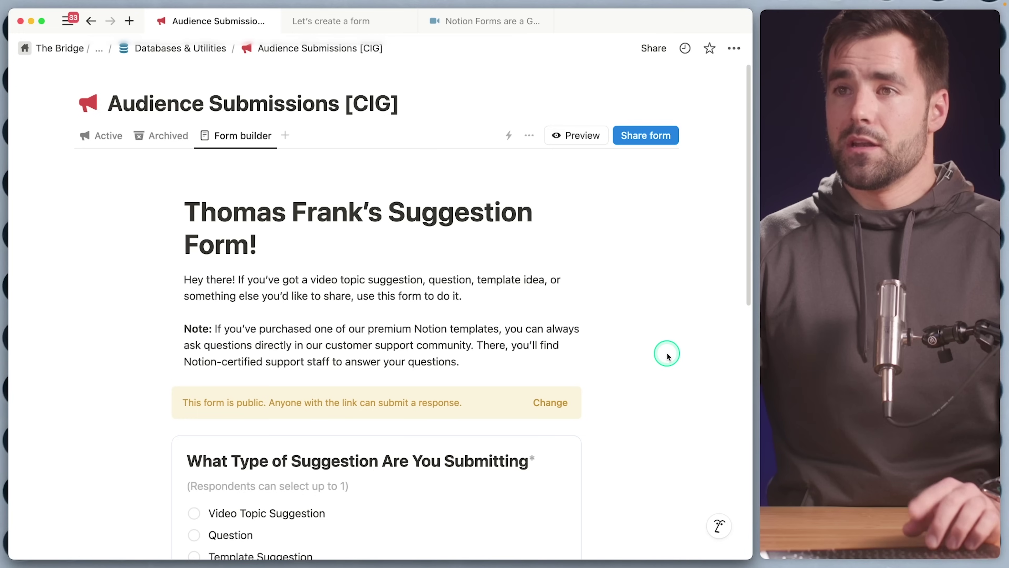
scroll(669, 359, down, 6)
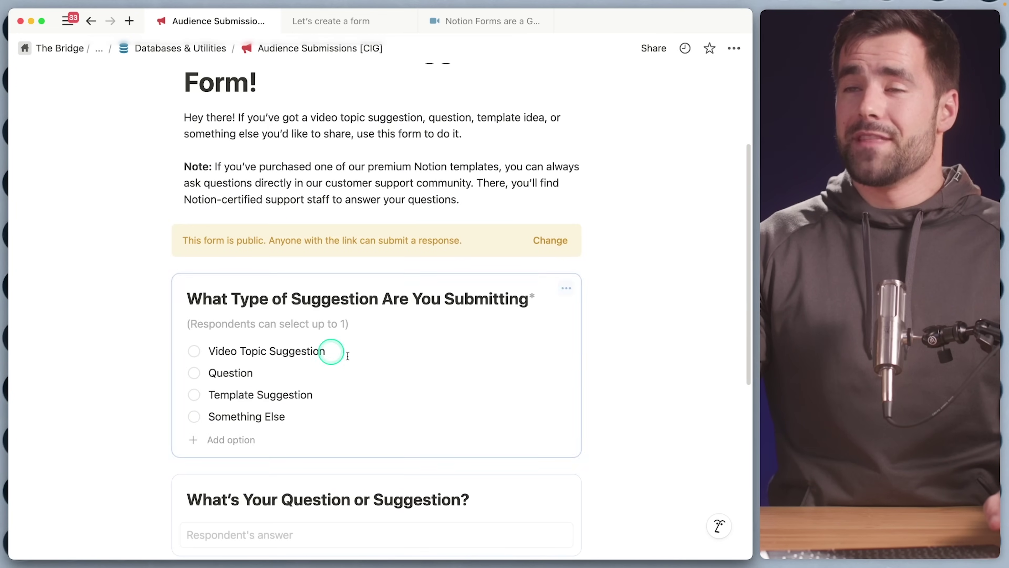
scroll(384, 243, up, 3)
scroll(384, 243, up, 4)
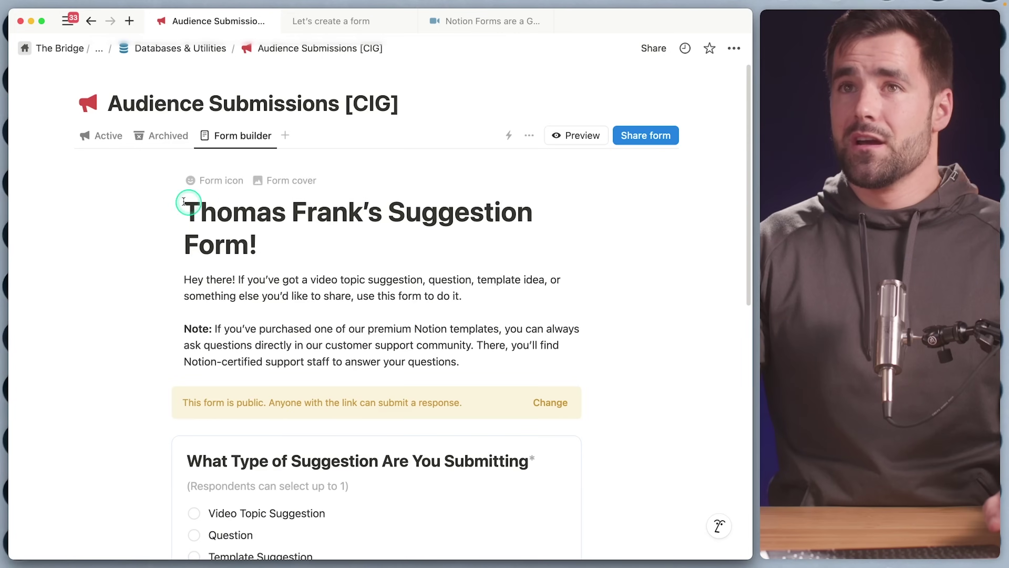
Check the Active table view again and preview the updated form in the web browser
click(99, 142)
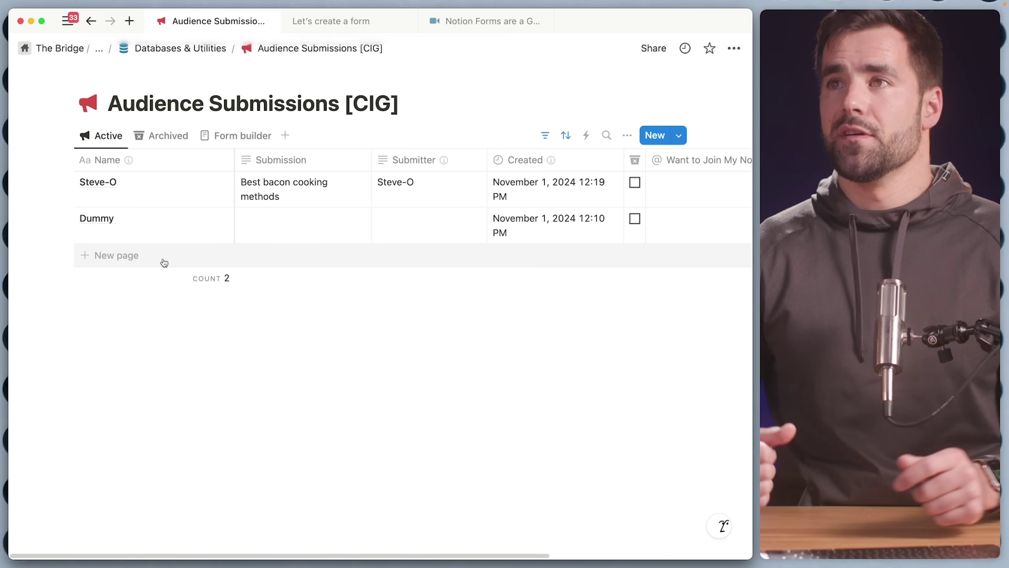
click(373, 285)
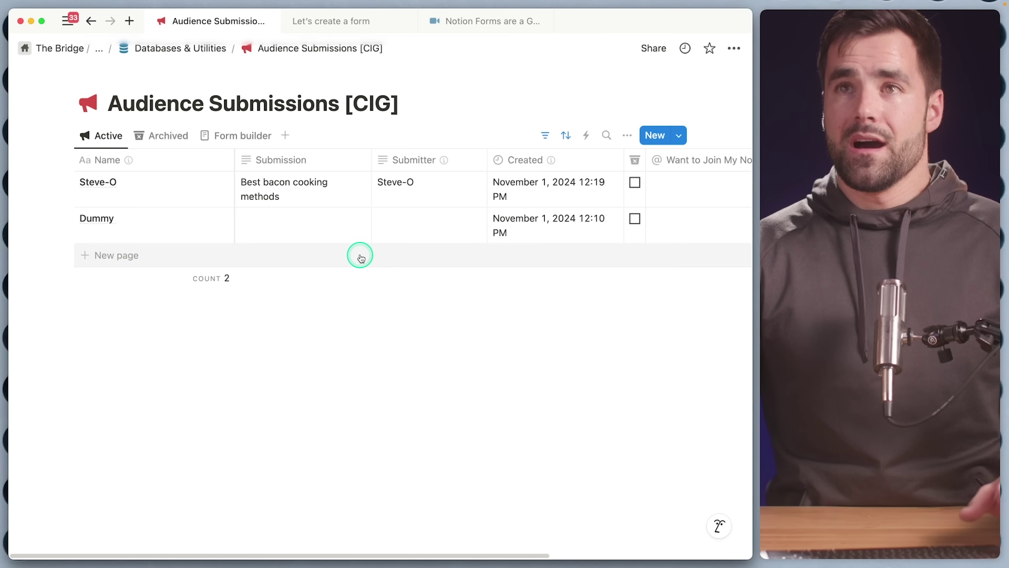
click(243, 144)
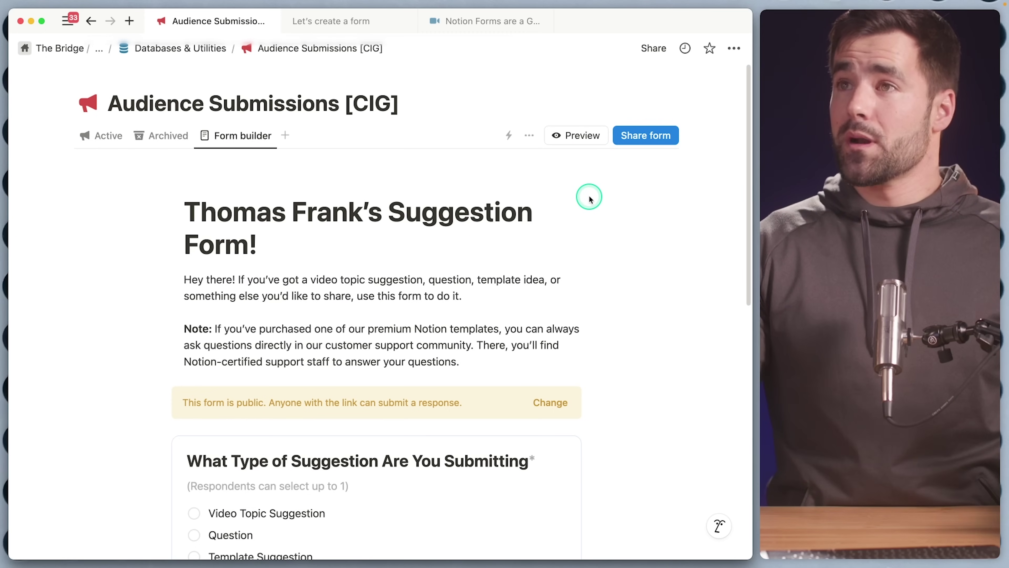
click(578, 137)
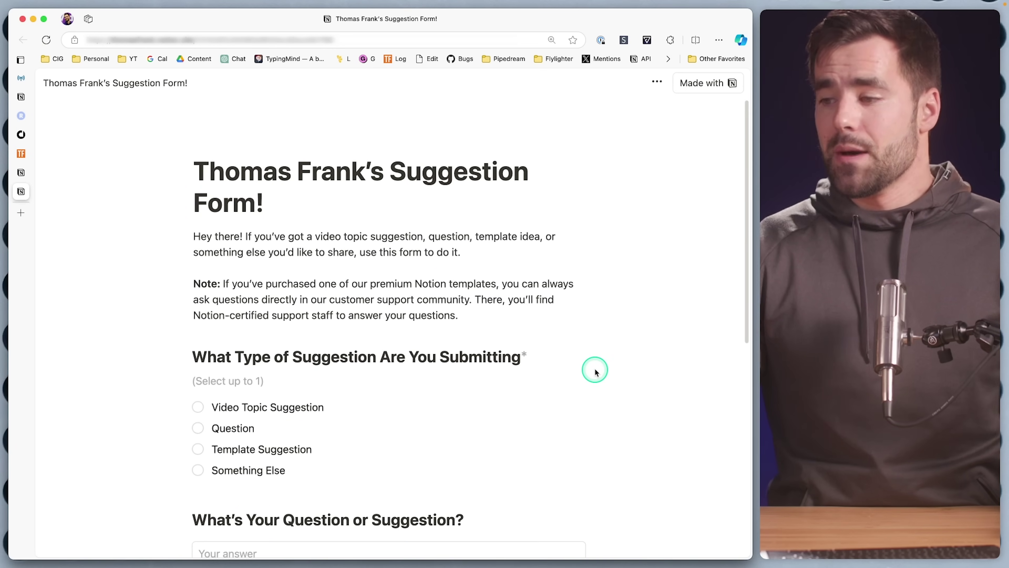
key(super+w)
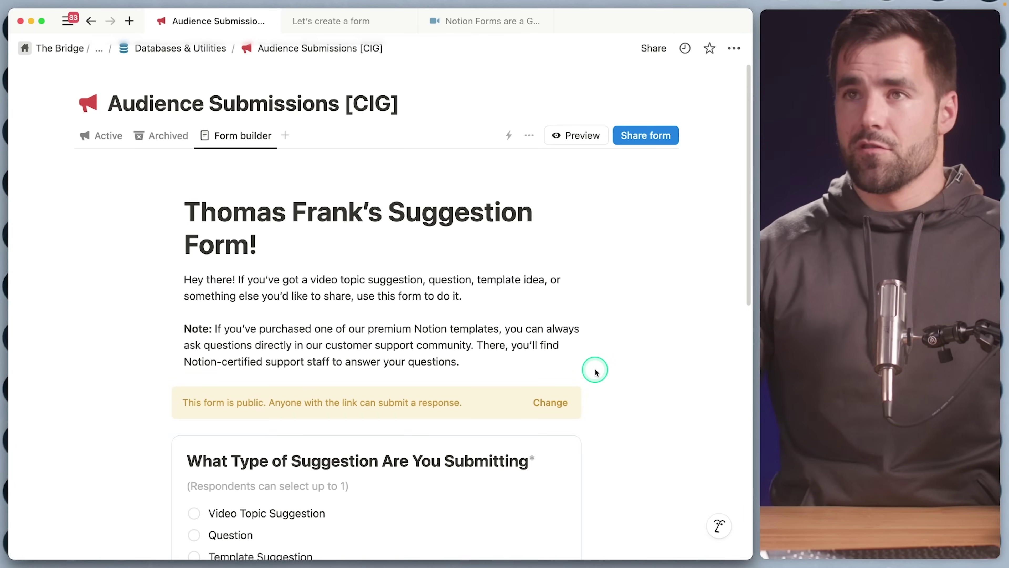
Customize the form's submit button with the color Blue and the text "Let 'er rip!"
click(529, 137)
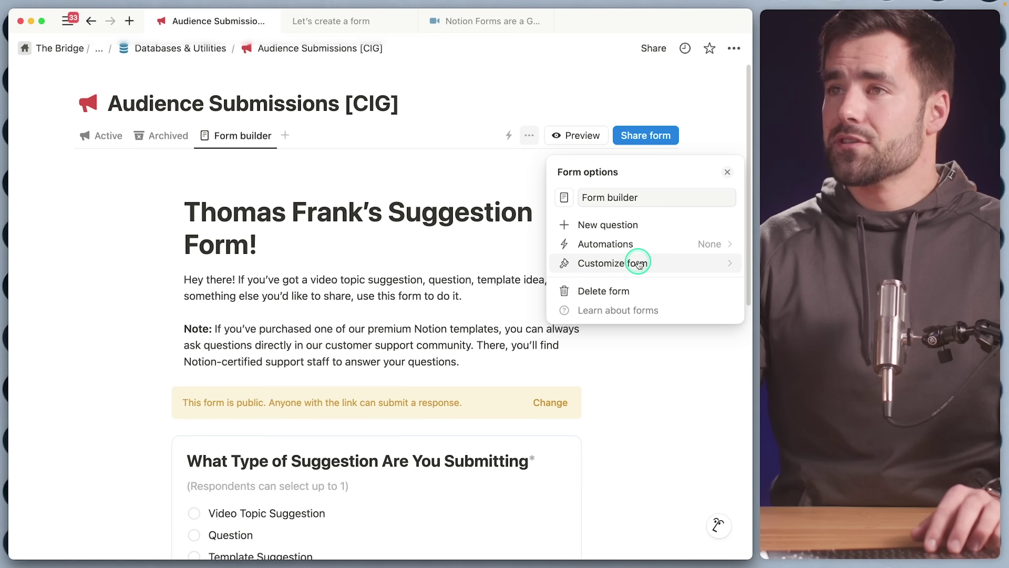
click(667, 264)
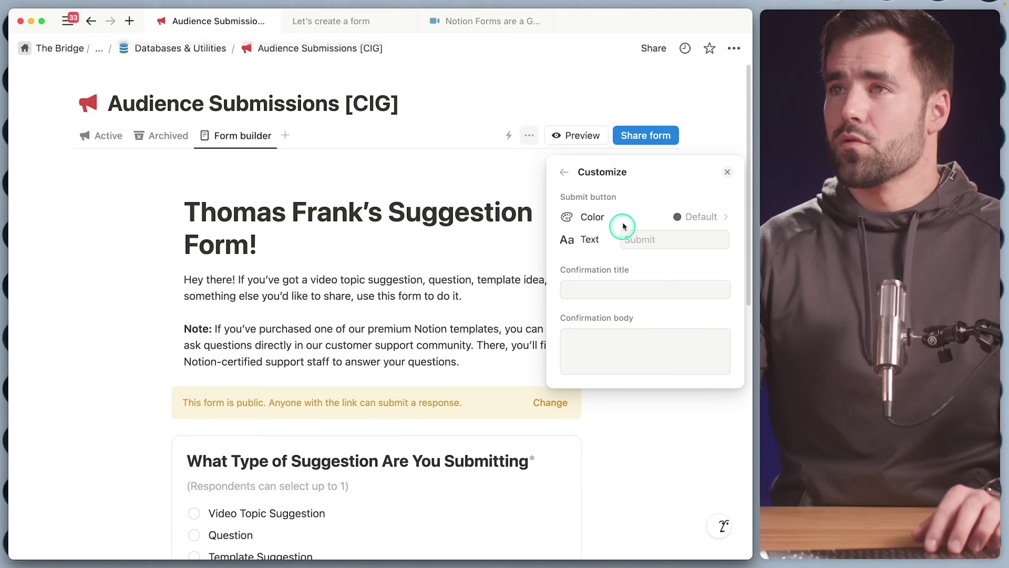
click(702, 218)
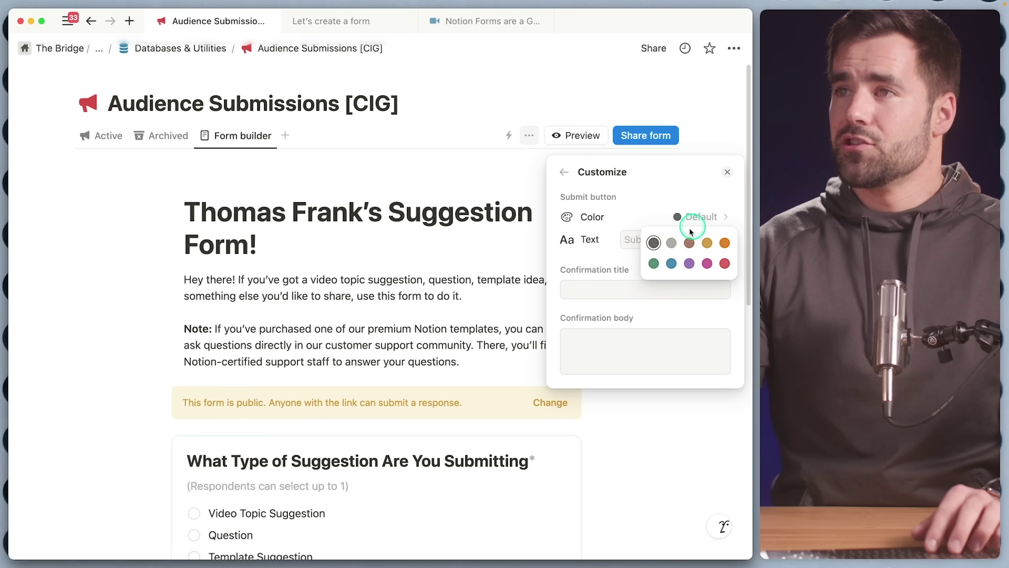
click(670, 264)
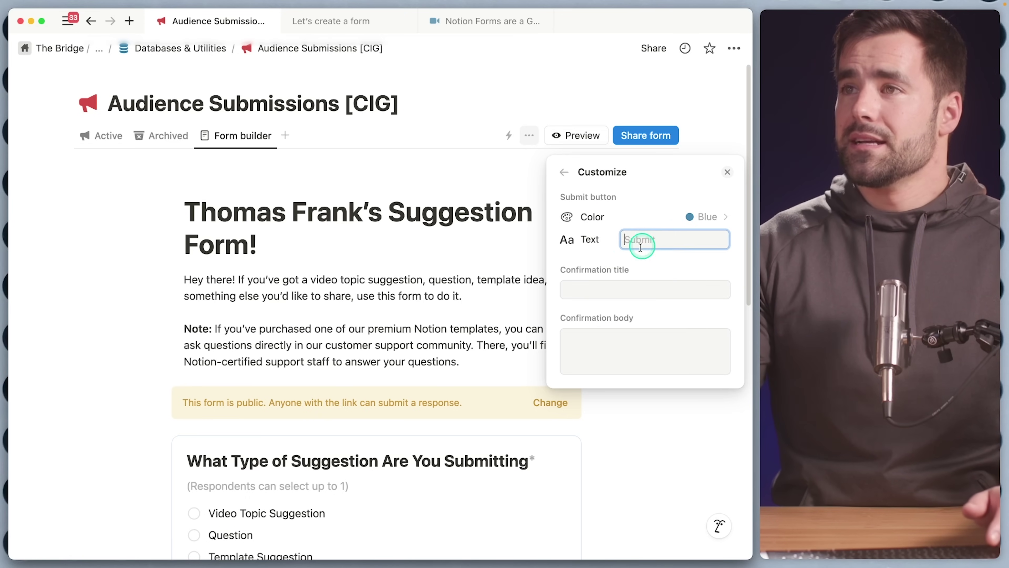
text(L)
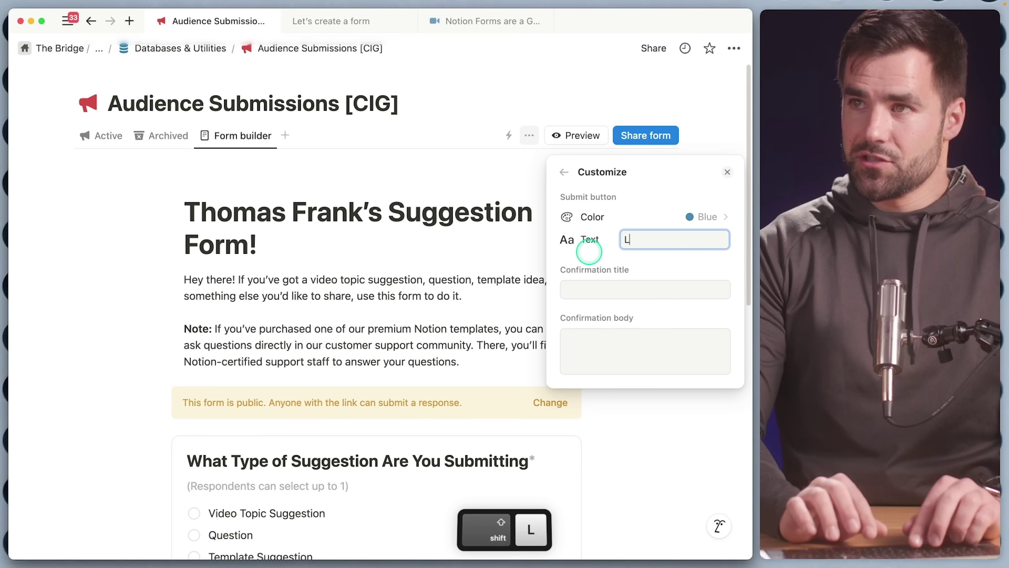
text(et 'er rip!)
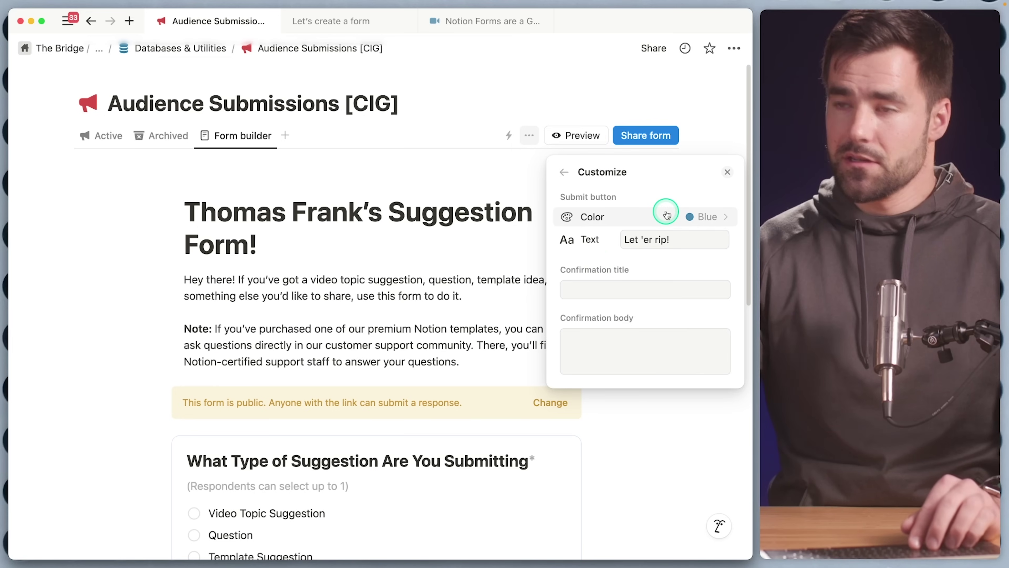
Set the confirmation title to "Received!" and its body to "Thanks so much for your idea, or question, or maybe silly joke."
text(Received!)
key(Tab)
text(Thanks so m)
text(uch for your idea, or question, or maybe silly joke.)
click(625, 242)
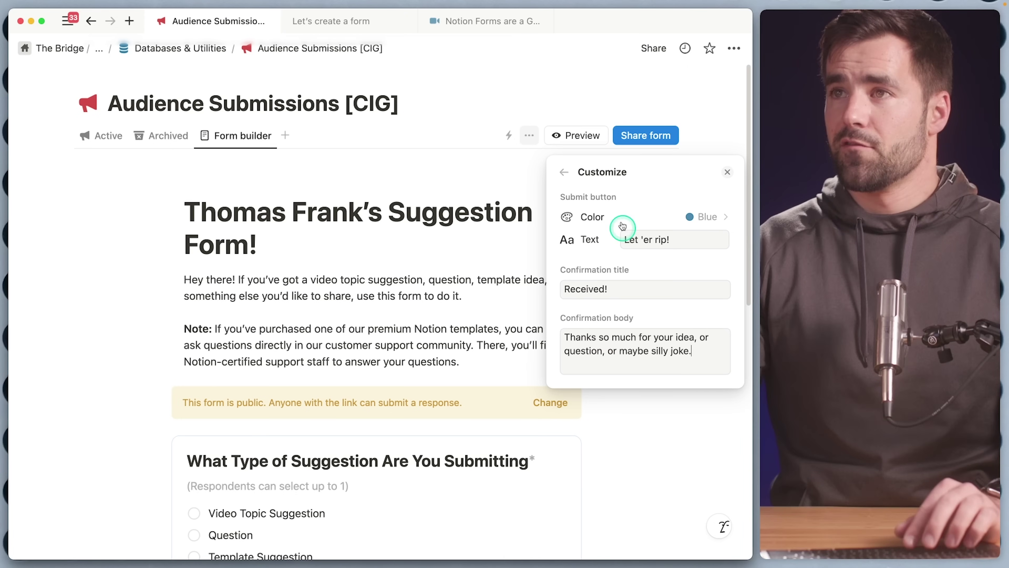
click(565, 173)
click(728, 172)
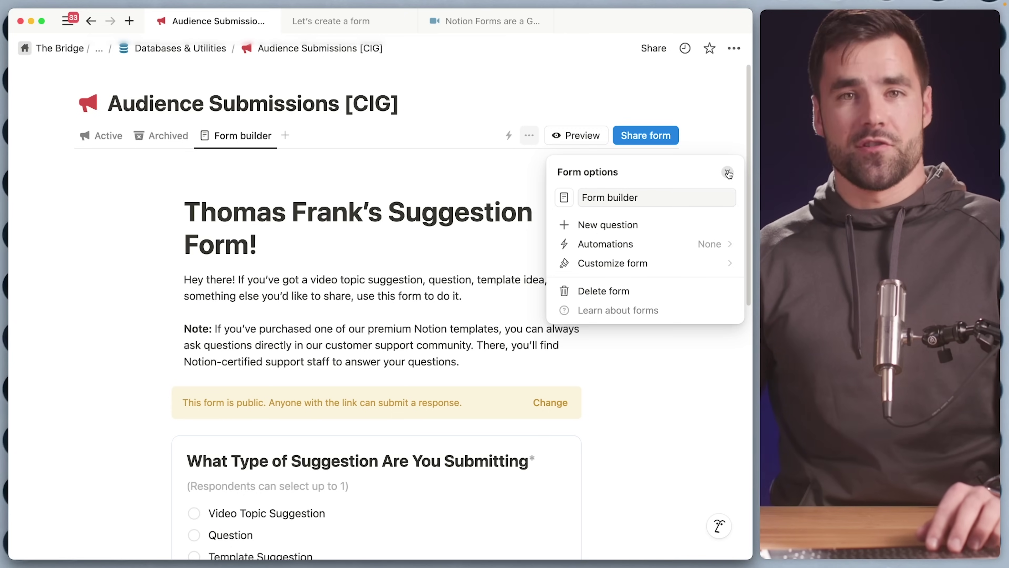
click(672, 213)
click(728, 174)
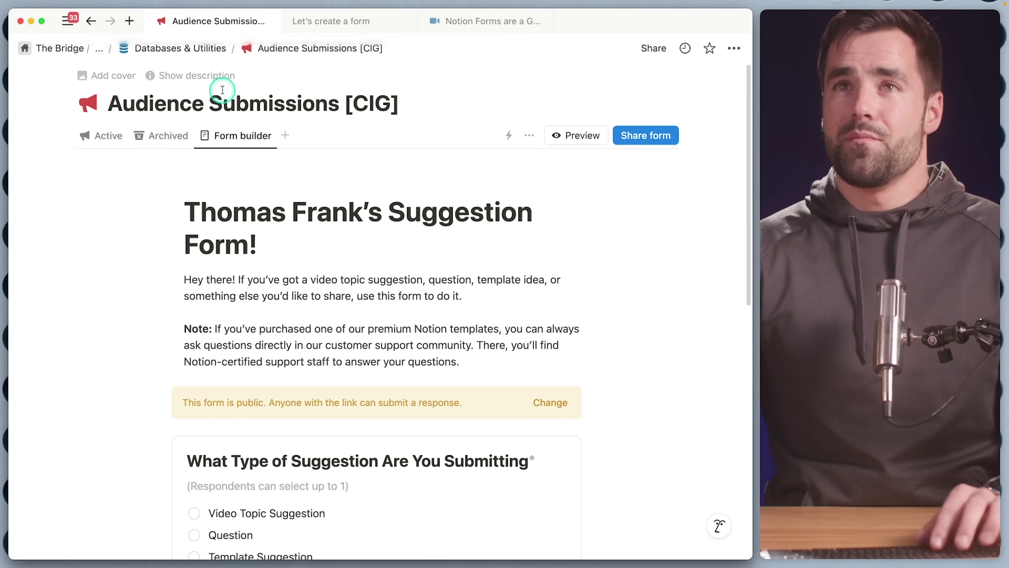
Open the Content page from the favorites and look at the Ideas view of Content Projects
key(super+backslash)
click(68, 211)
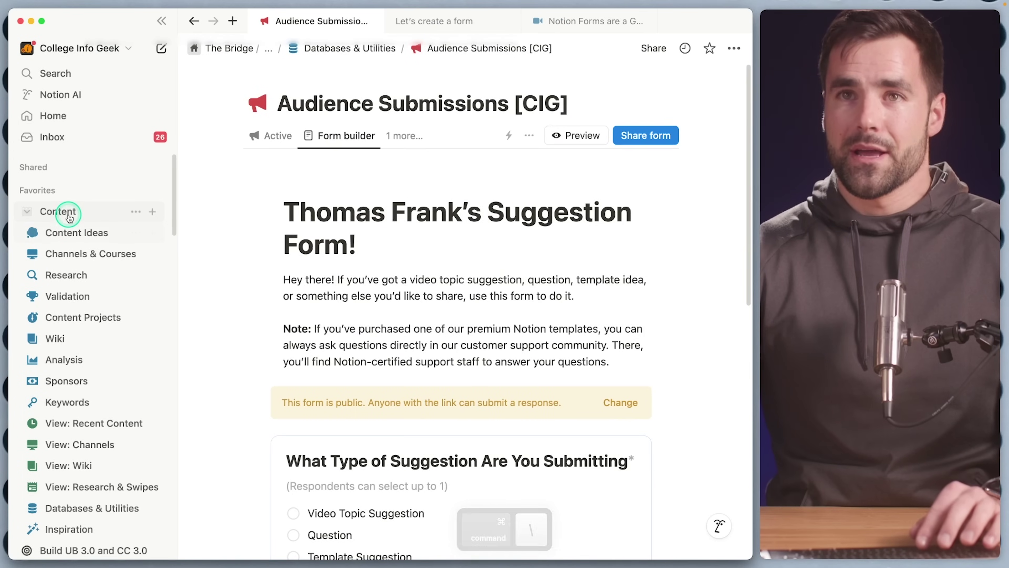
key(super+backslash)
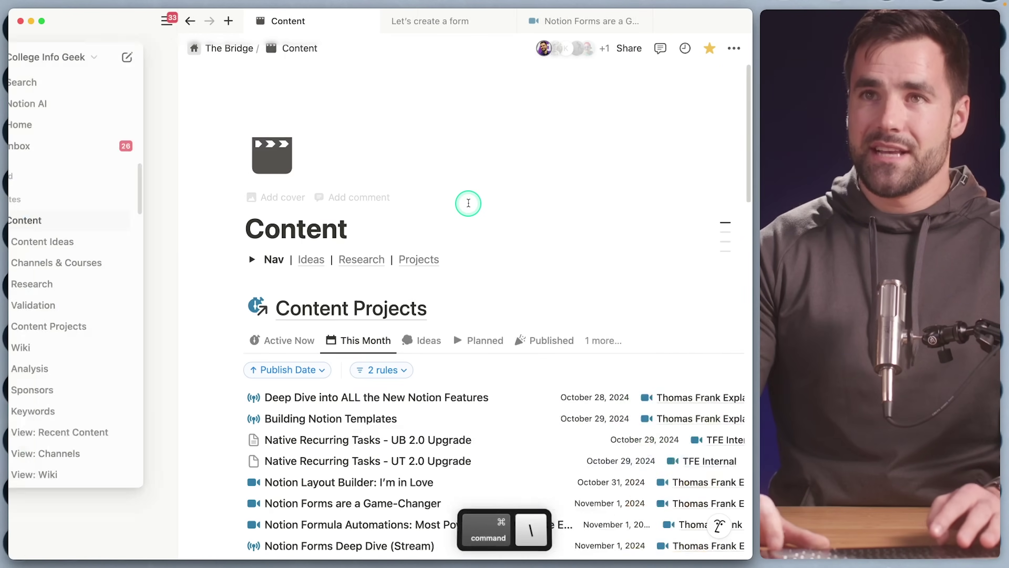
scroll(463, 204, down, 2)
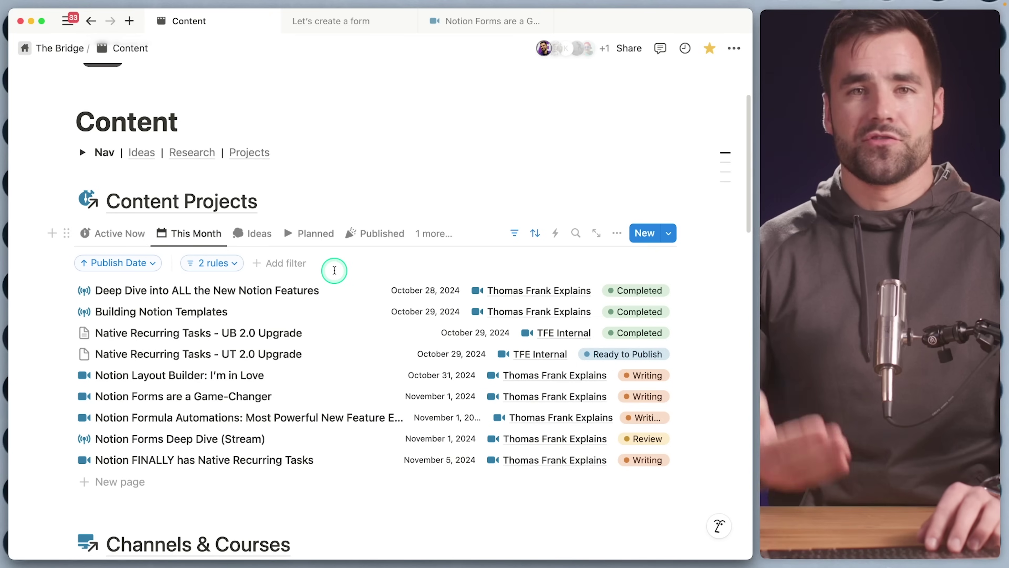
click(259, 233)
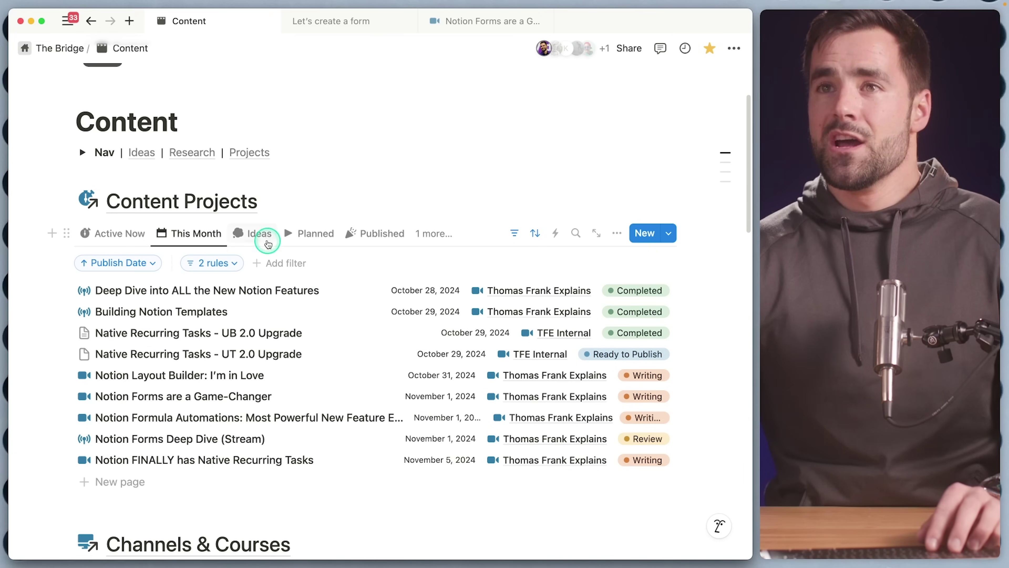
click(347, 189)
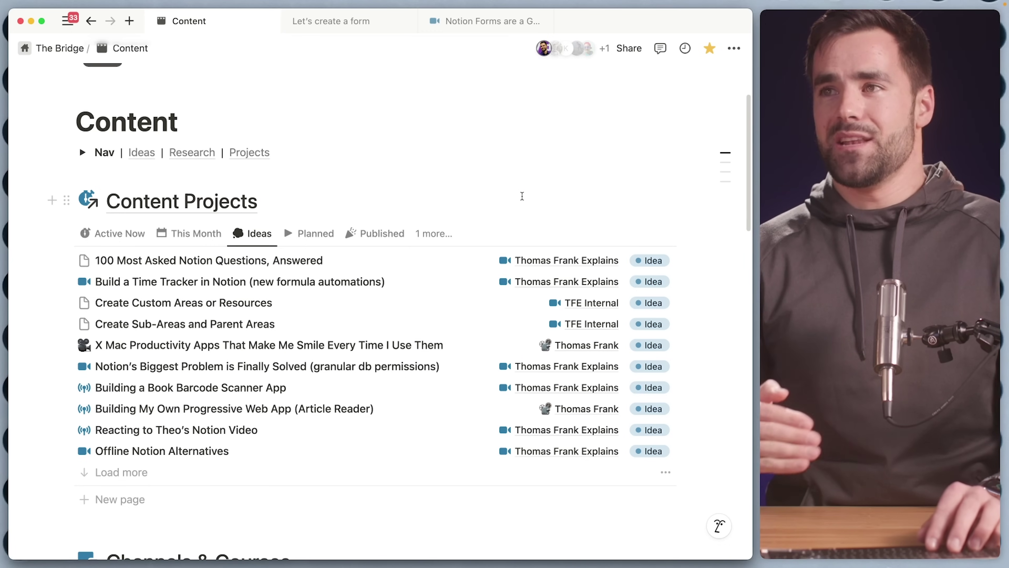
Open the idea "100 Most Asked Notion Questions, Answered" as a full page, go to its source database Content [CIG] and hide the database description
click(287, 252)
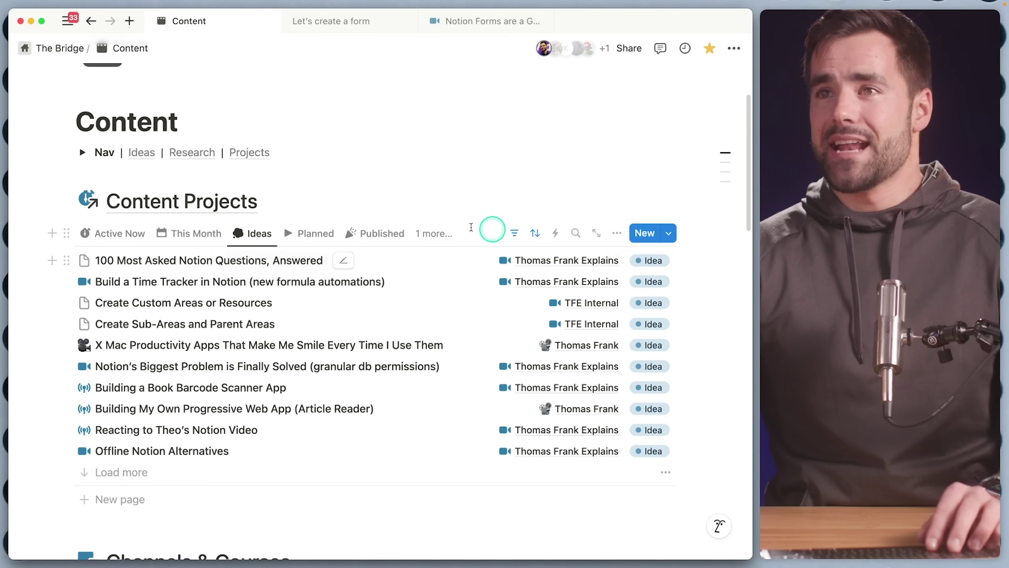
click(246, 262)
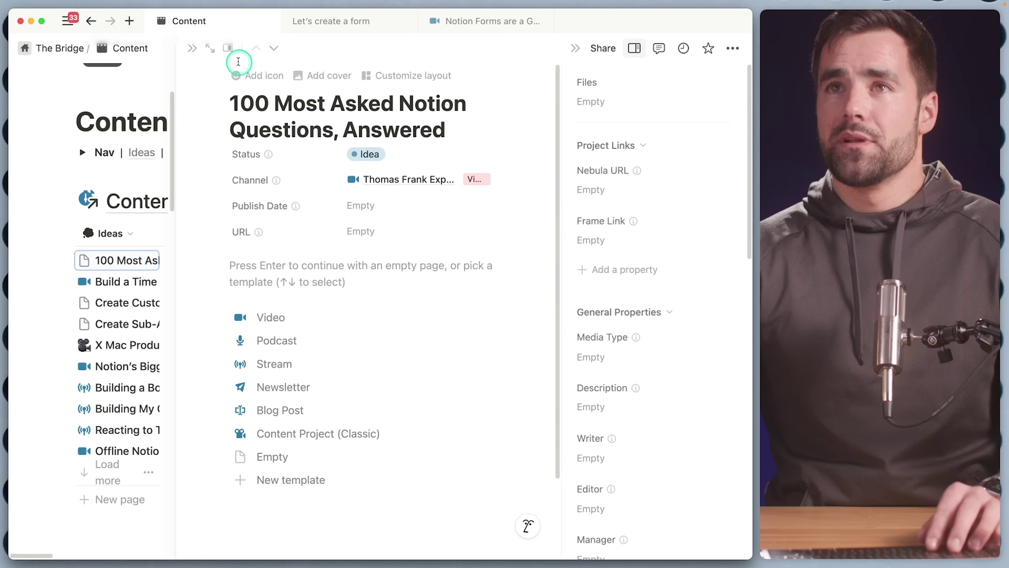
click(214, 47)
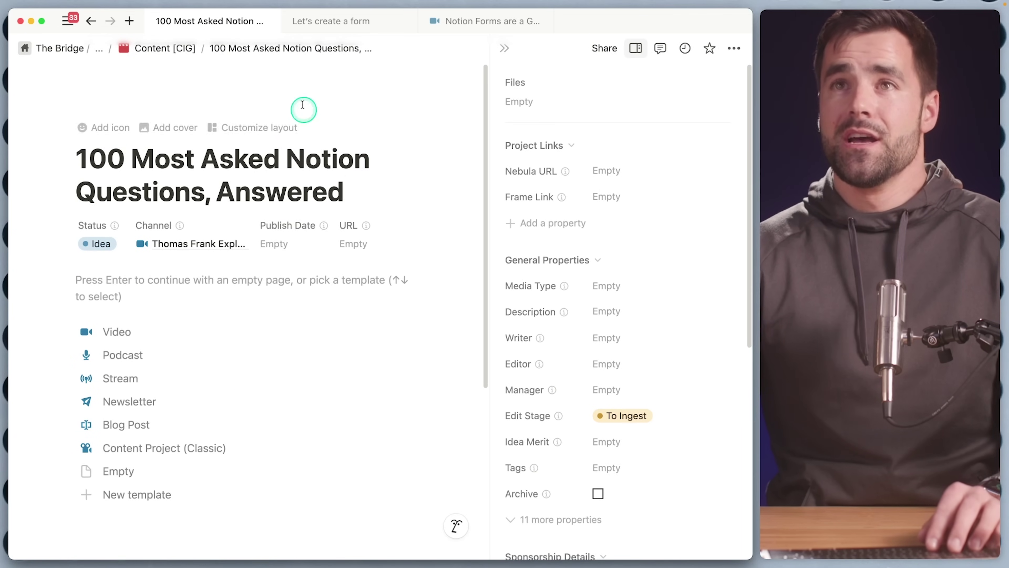
click(161, 49)
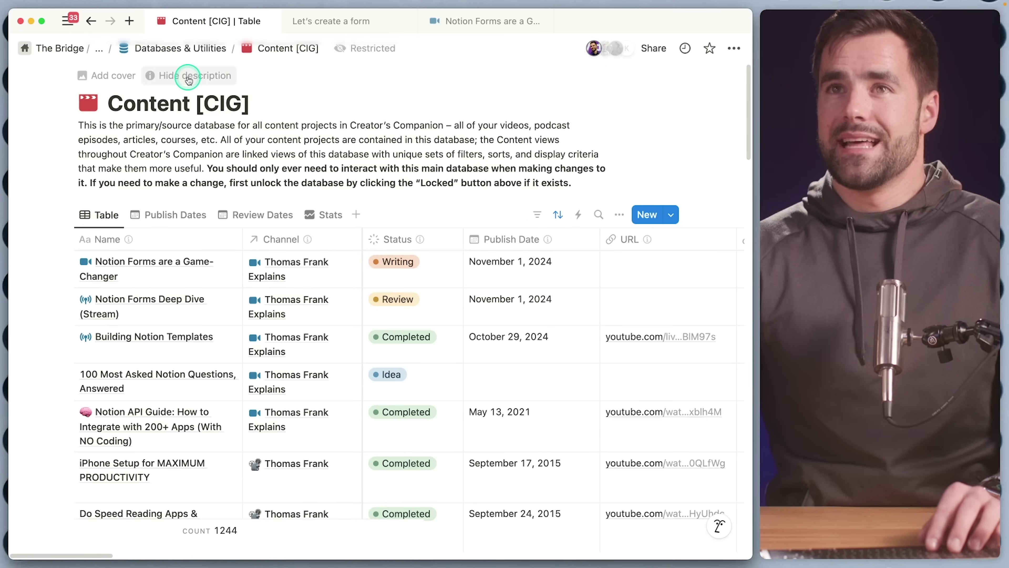
click(189, 80)
Add a Form view to the Content [CIG] database, starting from scratch without auto-created questions
click(356, 135)
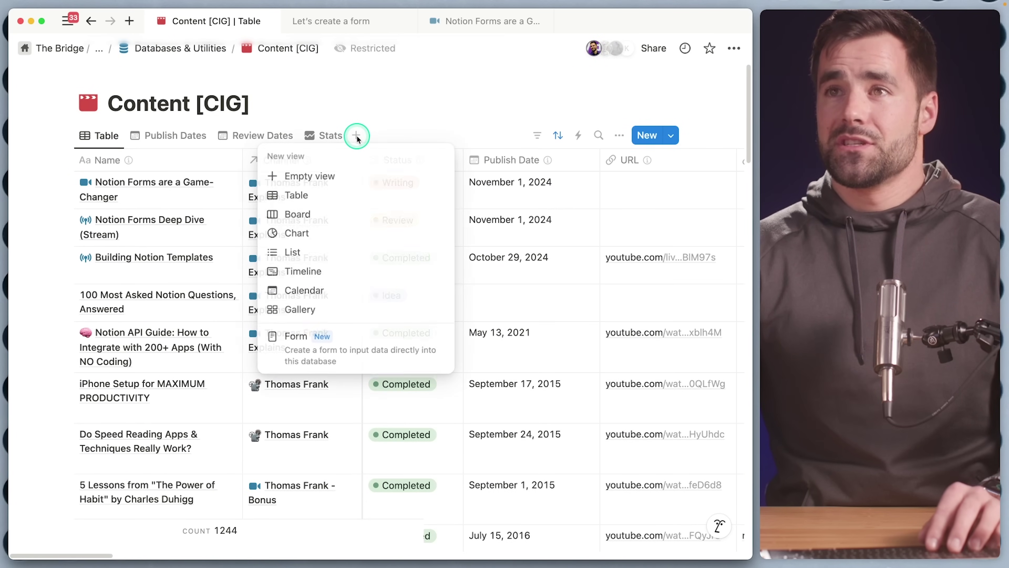
click(382, 348)
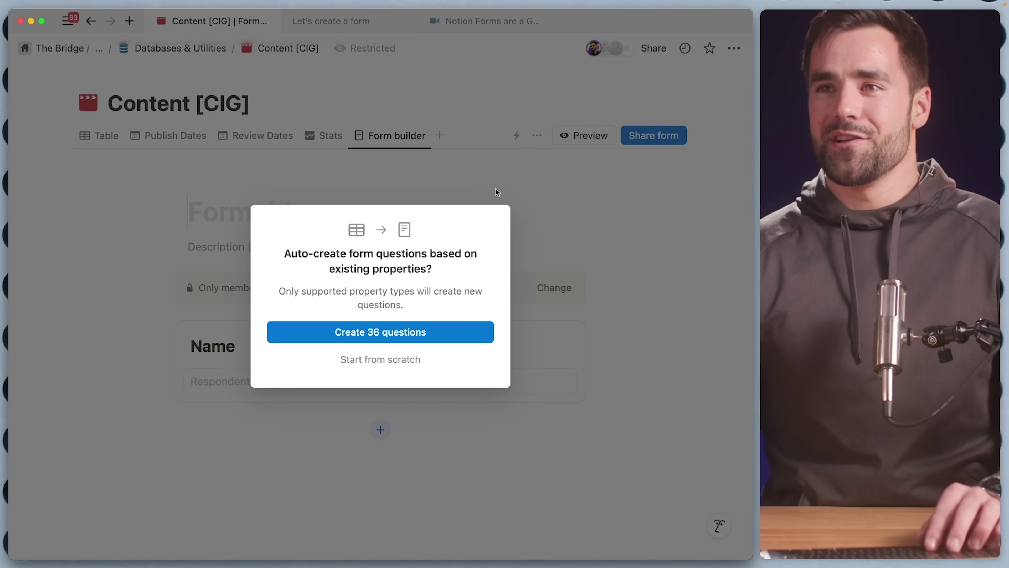
click(393, 359)
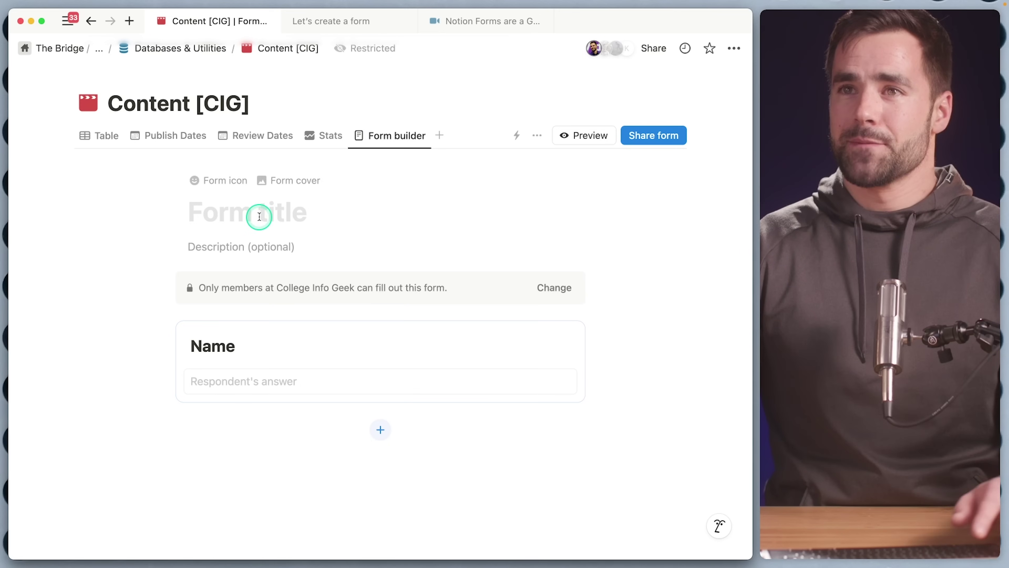
Title the form "Internal Topic Suggestion Form" with the description "If you've got an idea for a video, stream, or other piece of content we should make, share it here!"
text(Inter)
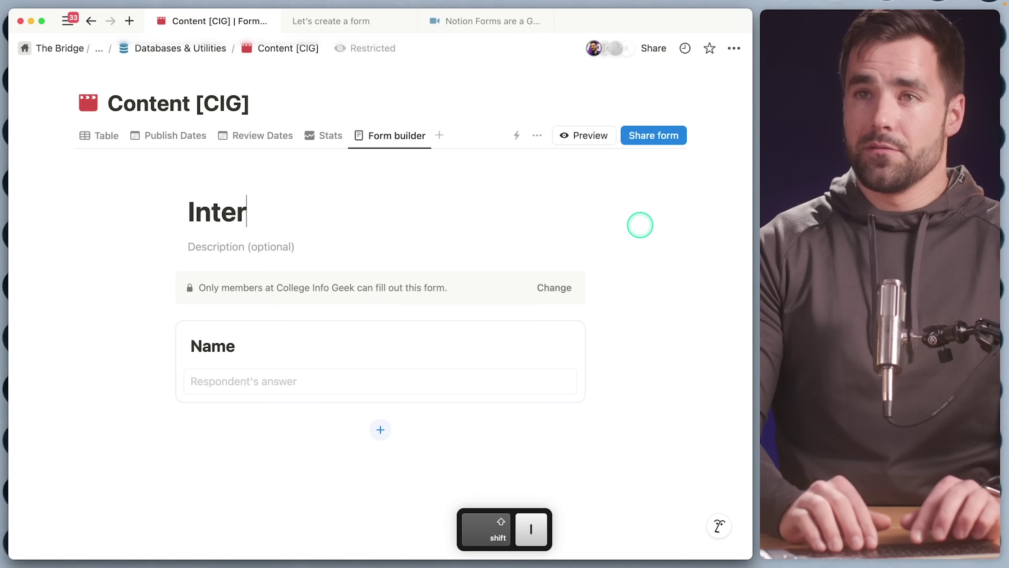
text(nal Topic Suggestion Form)
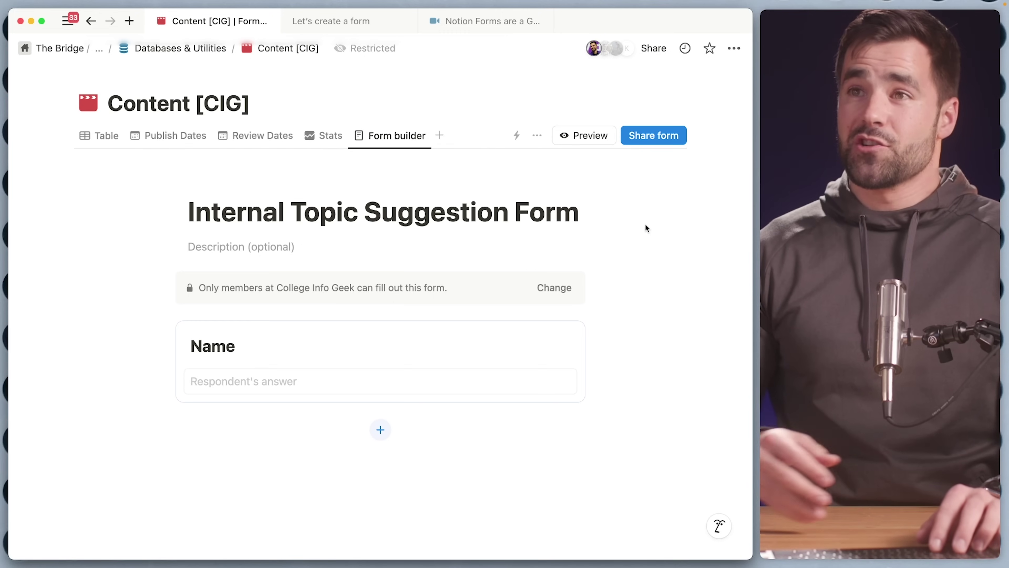
click(669, 263)
text(If you've got an idea for a video, stream, or other piece of content we should make, share it here!)
Rename the form's Name question to "What's the title of this piece of content?"
click(293, 360)
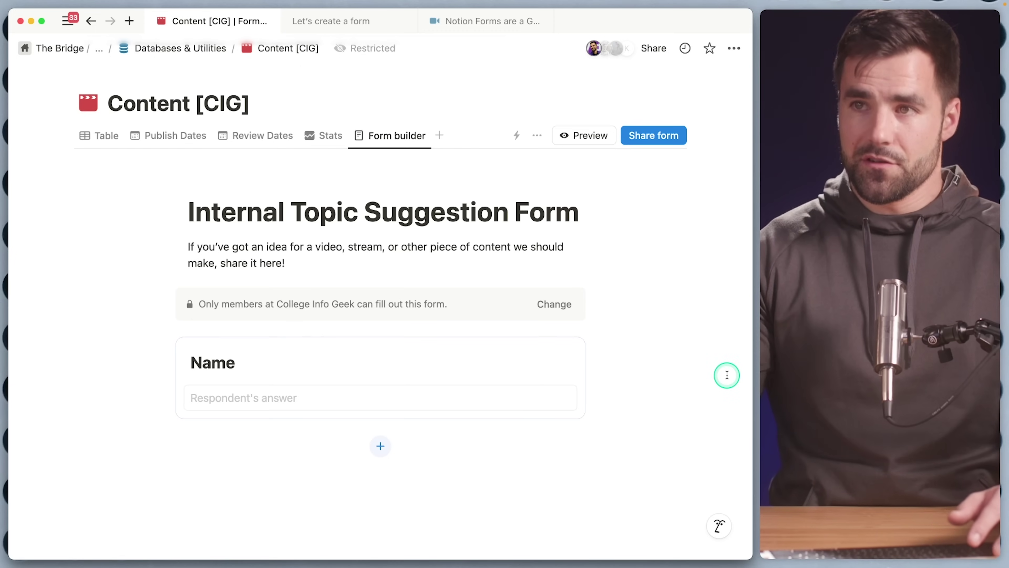
key(BackSpace)
key(BackSpace)
key(BackSpace)
key(BackSpace)
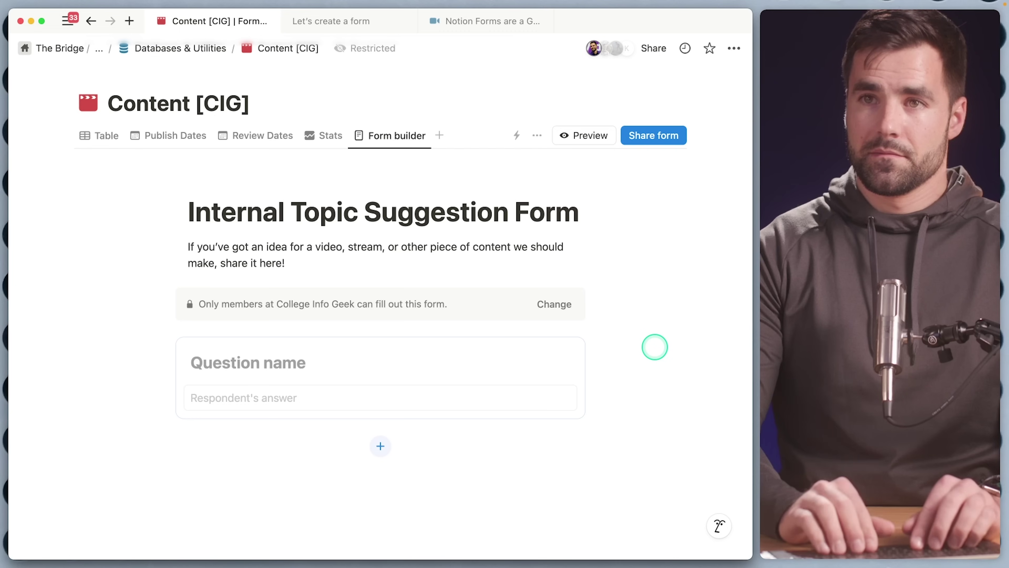
text(What's the title of this piece of content?)
Examine the title question's options and the name of its linked database property
click(569, 353)
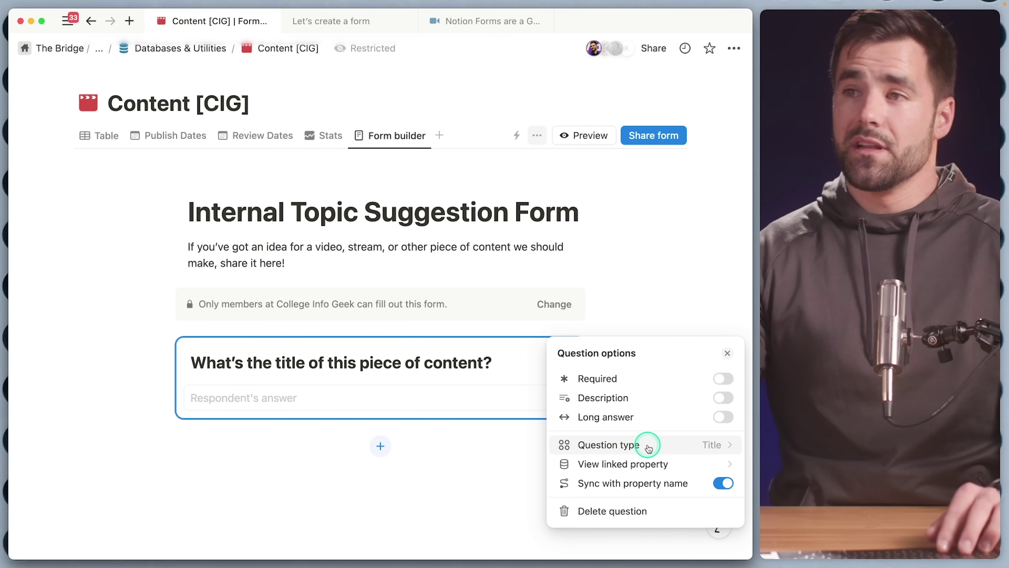
click(710, 465)
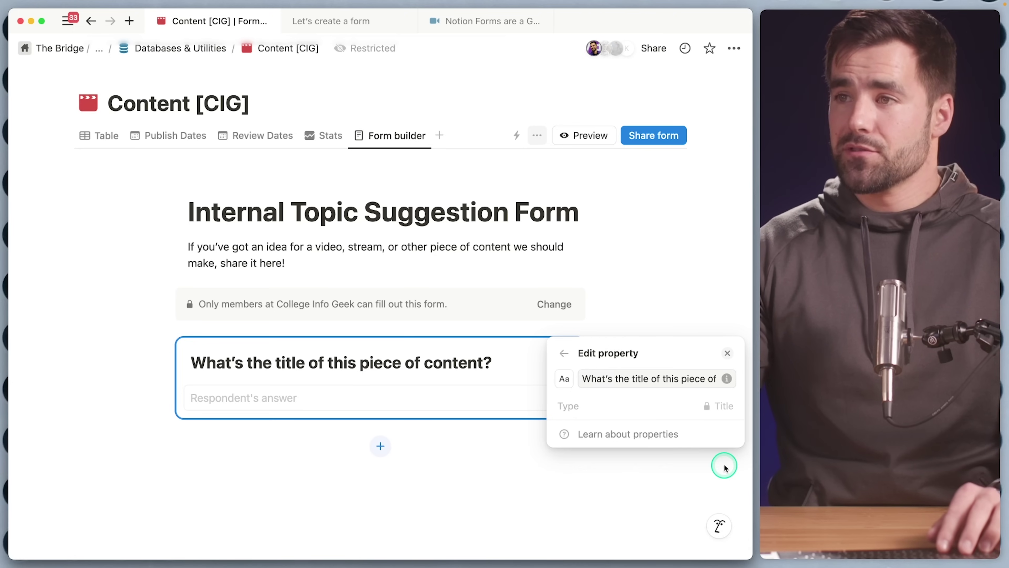
click(569, 353)
click(141, 174)
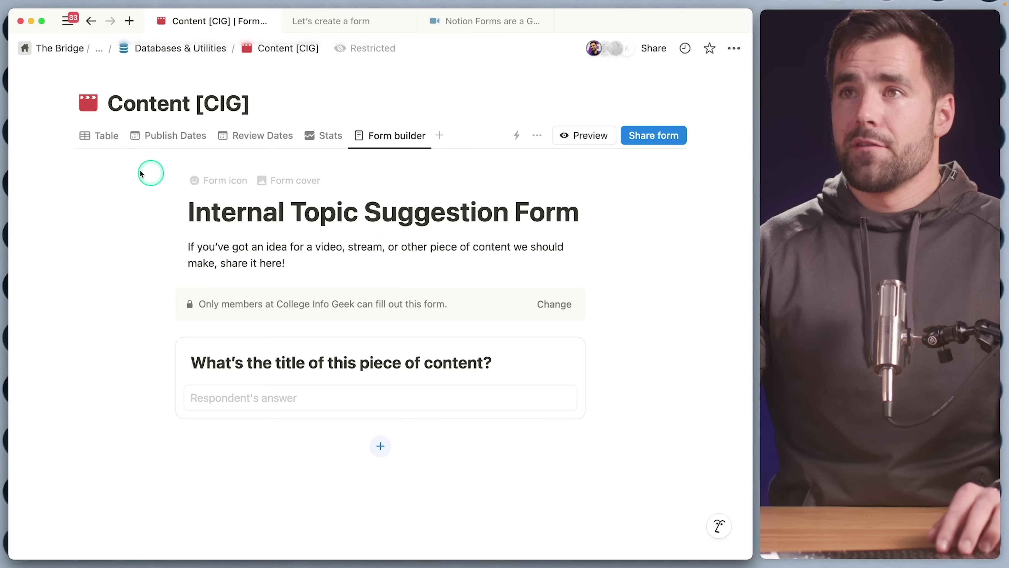
Rename the title property back to "Name" in the Table view of the database
click(106, 136)
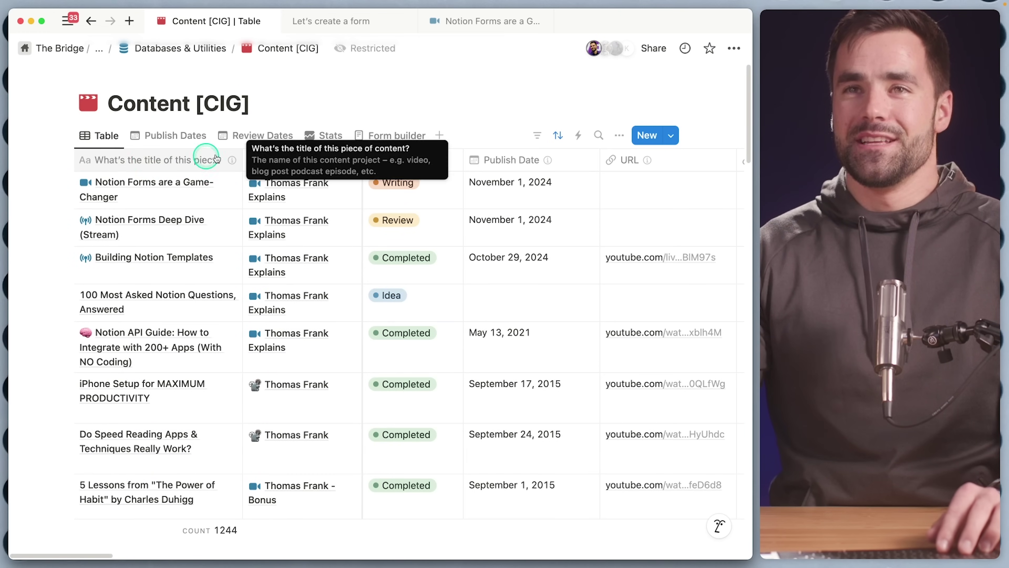
click(169, 160)
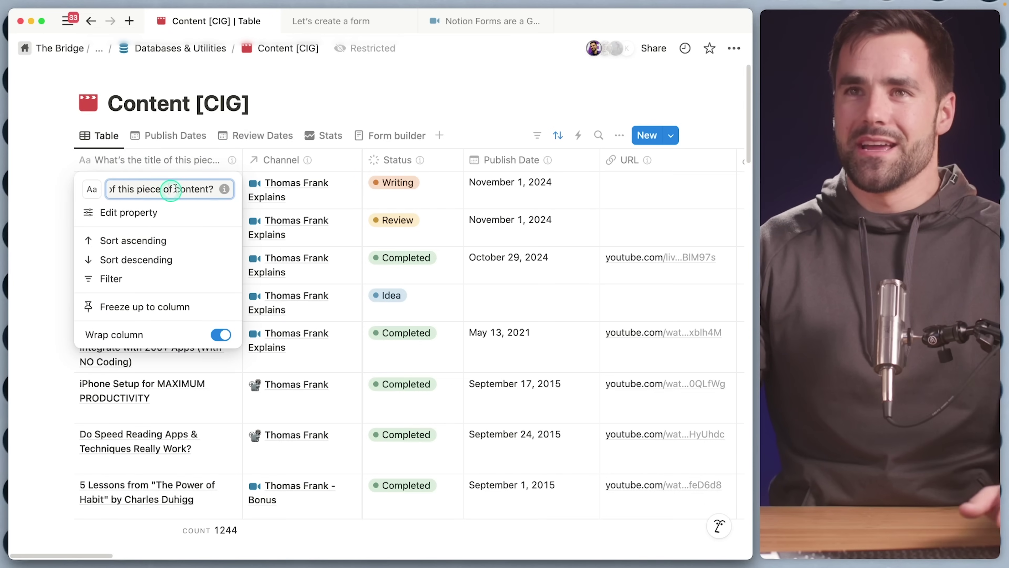
key(super+a)
text(Name)
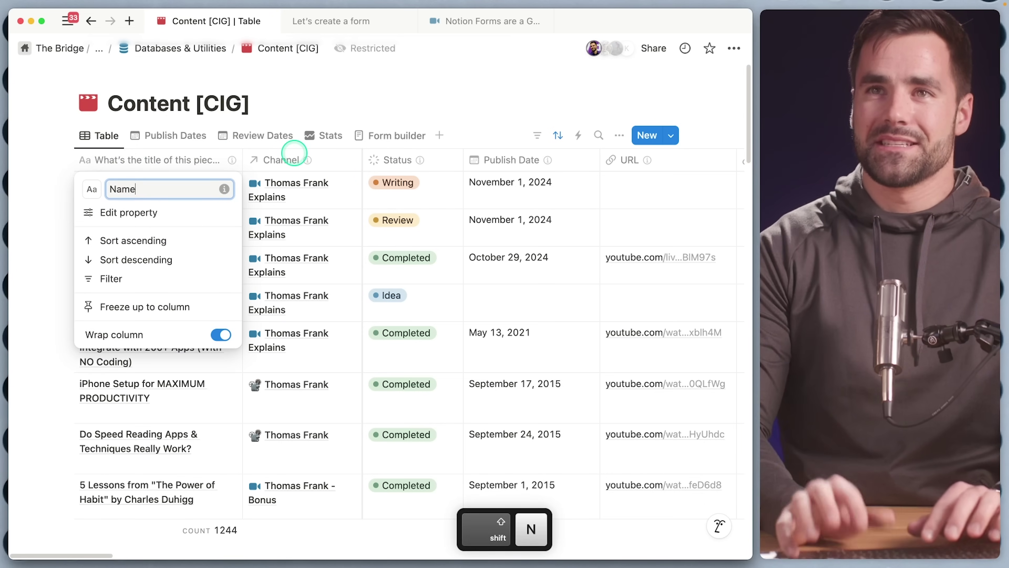
key(Return)
Turn off Sync with property name for the title question in the form, and check the property's name in the Table view
click(385, 135)
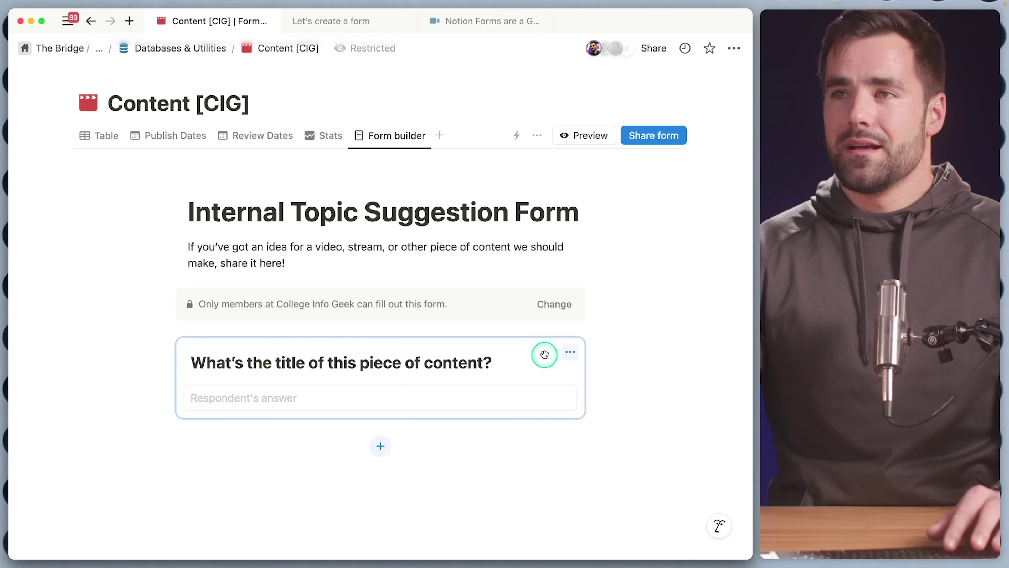
click(567, 351)
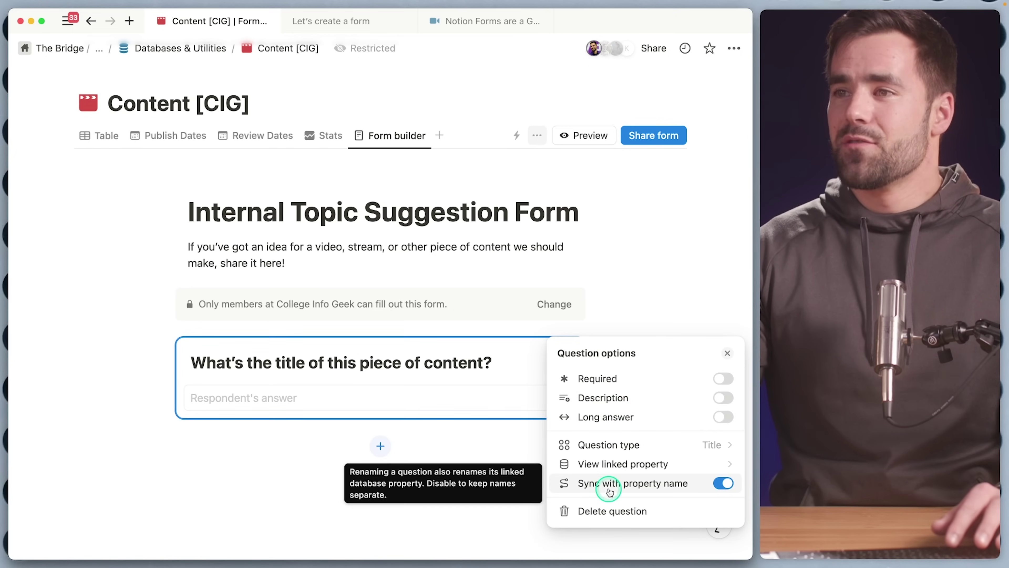
click(724, 483)
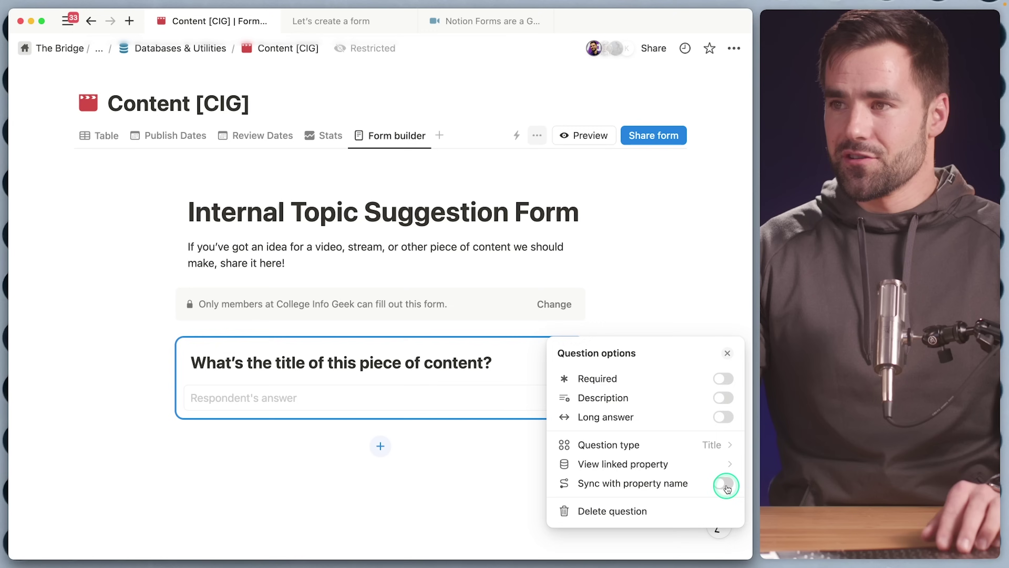
click(666, 301)
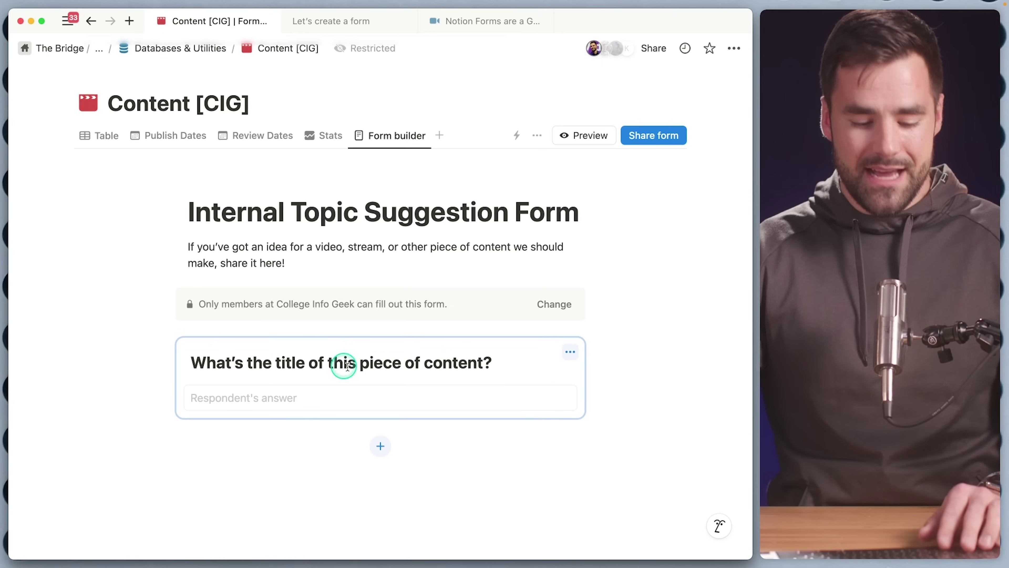
click(99, 135)
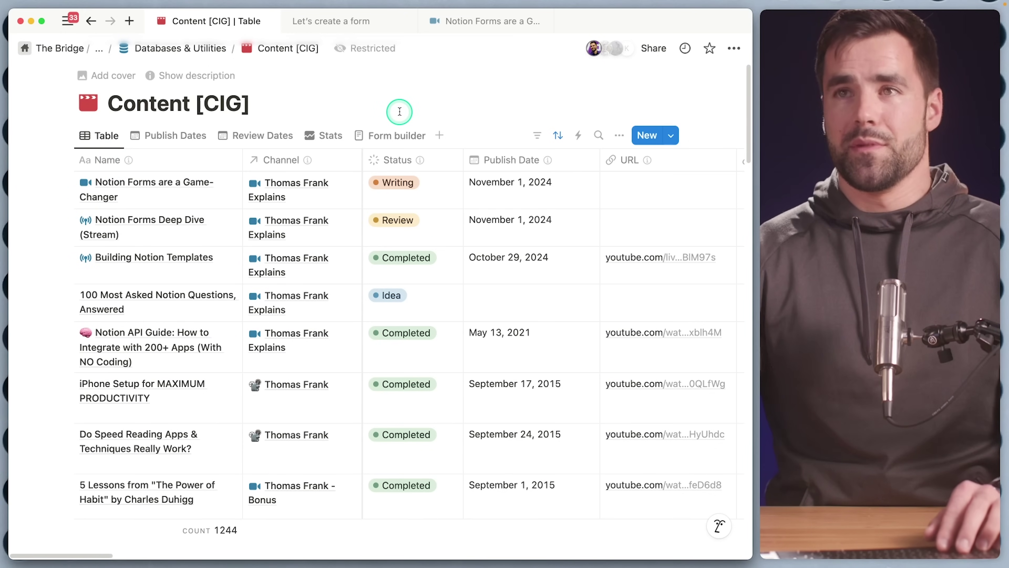
Add a question to the form from the existing Media Type property and review its answer options
click(397, 135)
click(429, 424)
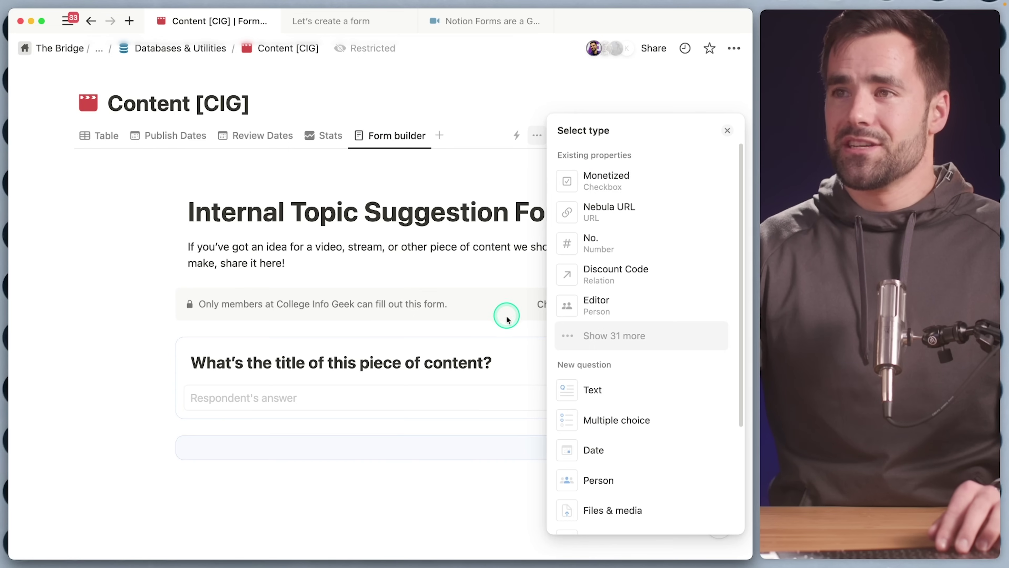
click(621, 336)
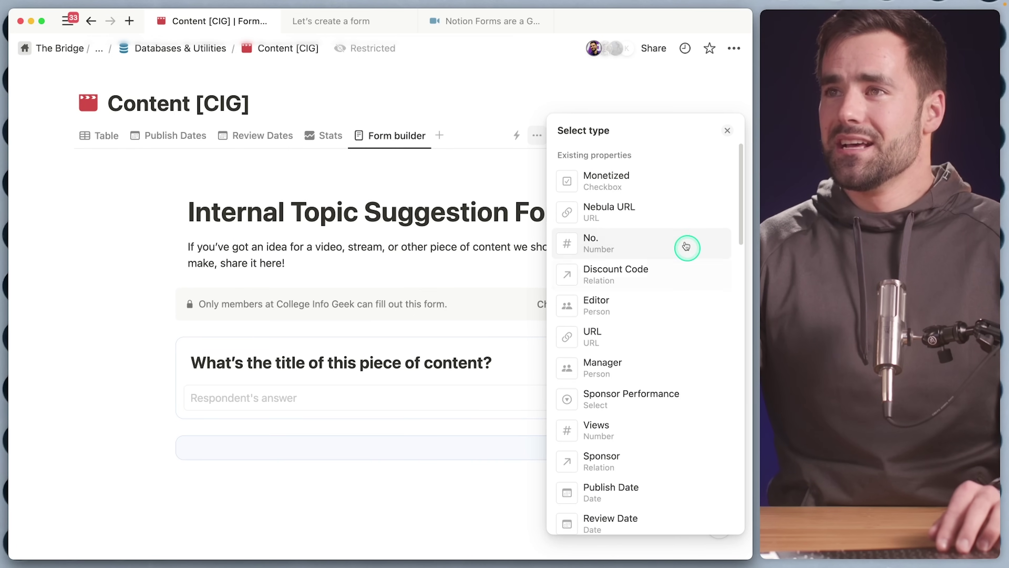
scroll(678, 244, down, 3)
scroll(679, 249, down, 2)
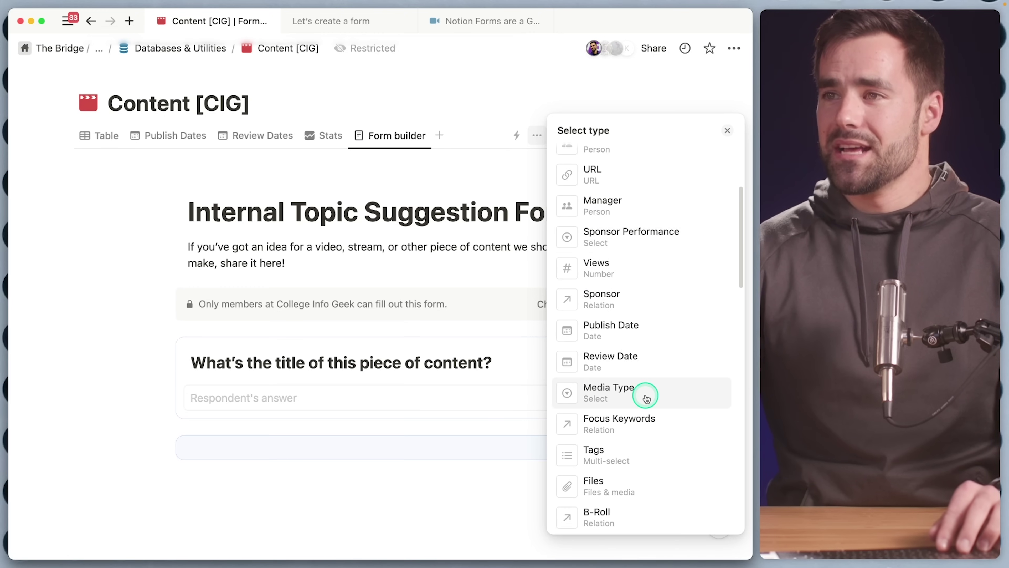
click(645, 397)
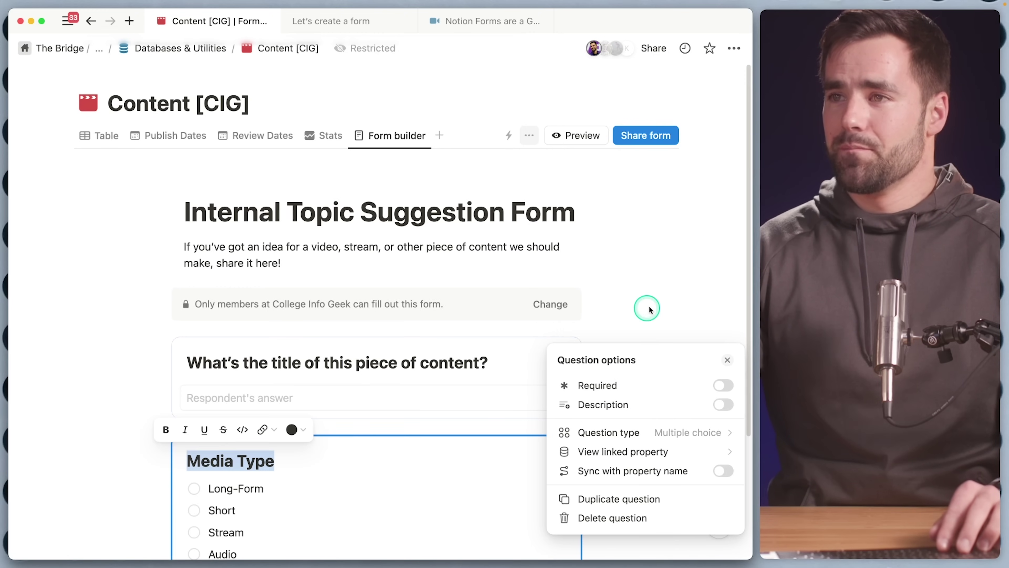
click(672, 317)
scroll(672, 317, down, 5)
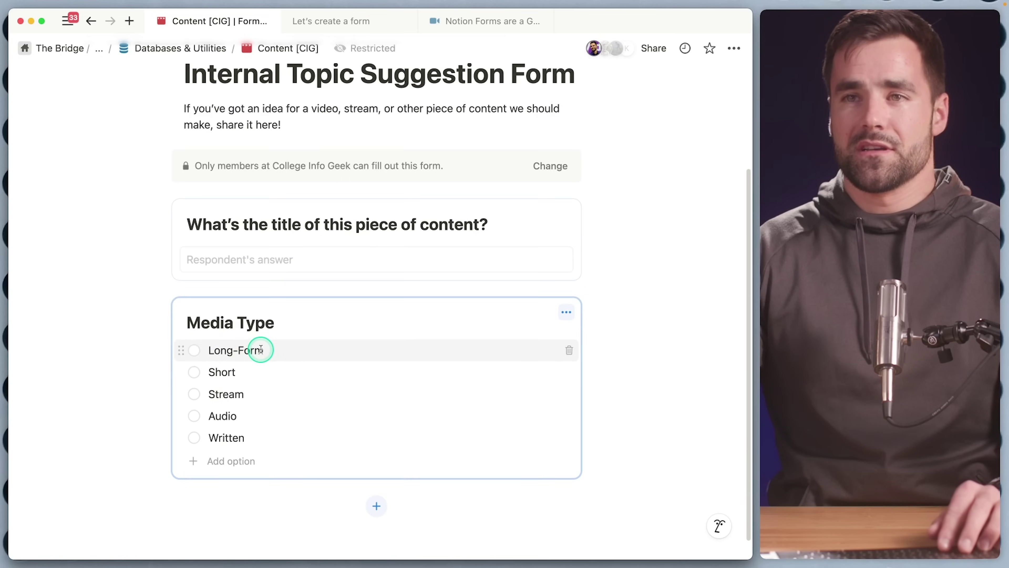
Add a question below Media Type from the existing Description property
click(376, 505)
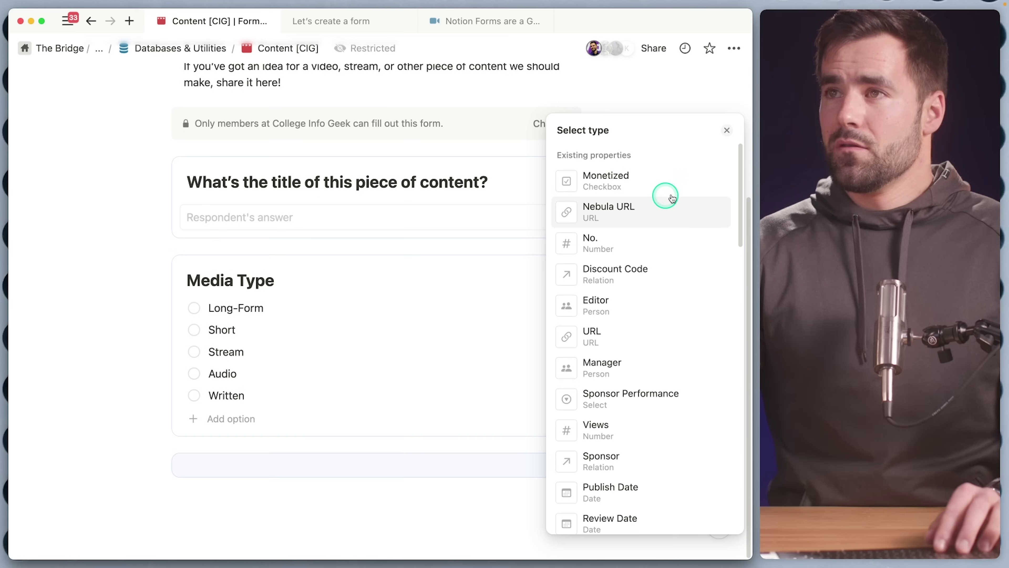
scroll(661, 243, down, 10)
scroll(661, 248, down, 5)
click(640, 353)
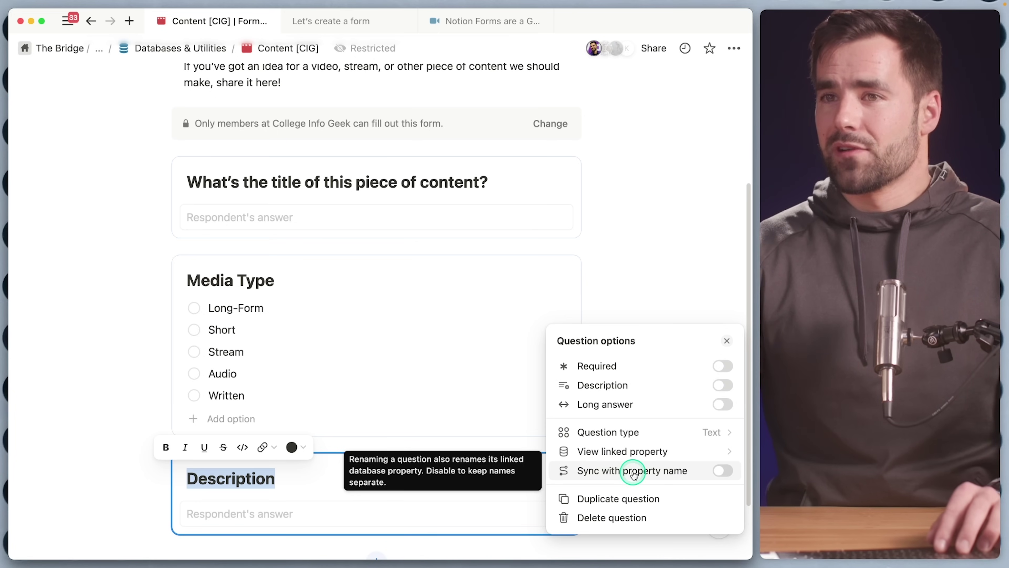
click(670, 274)
Rename the Description question to "Describe this idea in a bit more detail."
scroll(258, 418, down, 2)
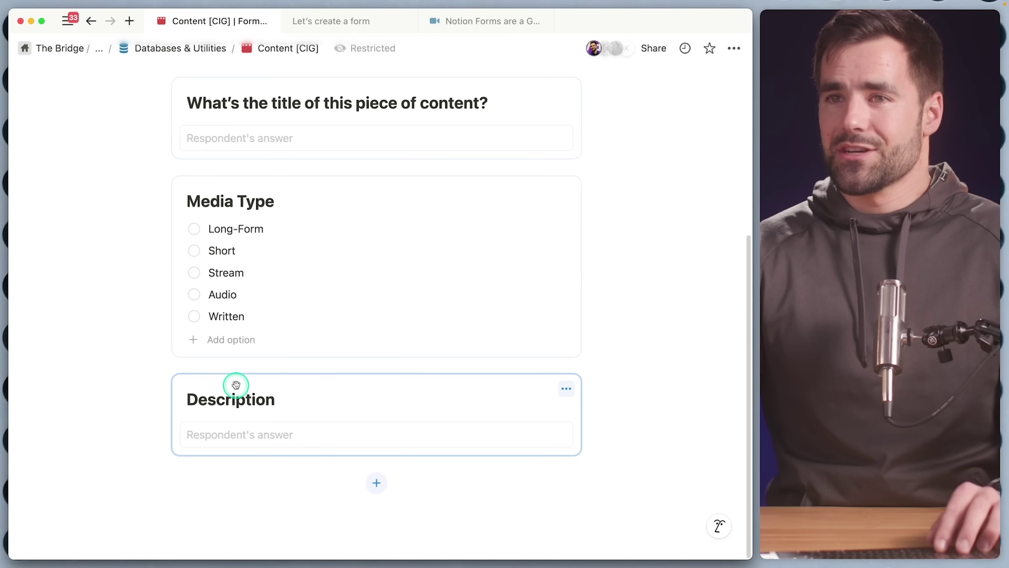
click(279, 400)
key(BackSpace)
key(BackSpace)
key(BackSpace)
key(BackSpace)
key(BackSpace)
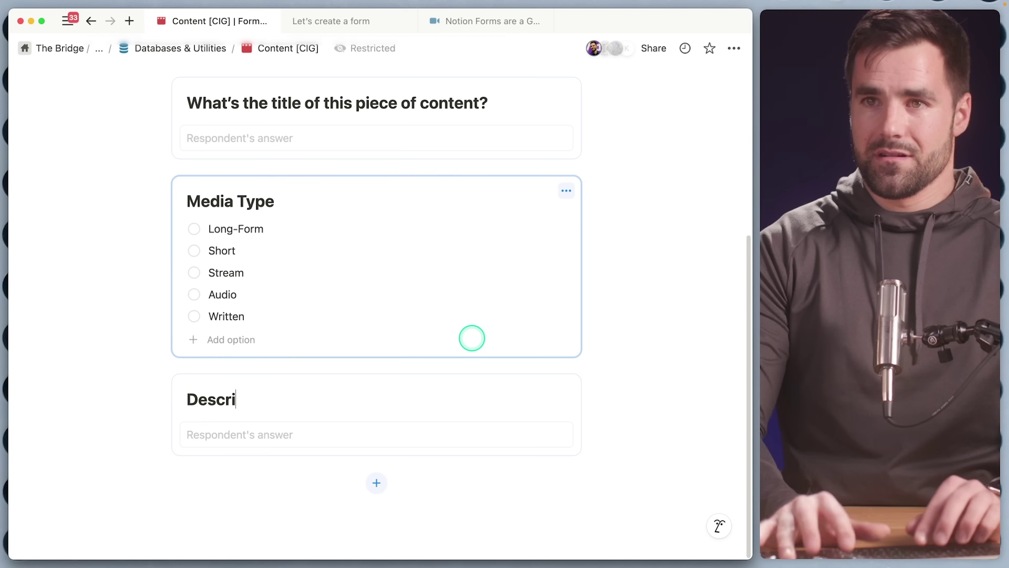
text(be this idea in a bit more detail.)
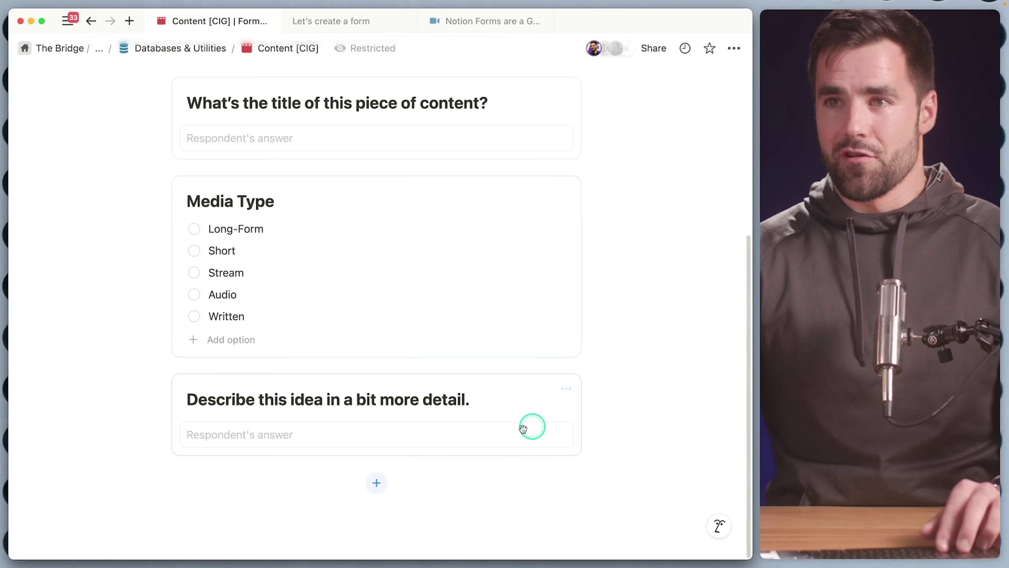
Add a question below the description question from the existing Channel relation property
click(373, 480)
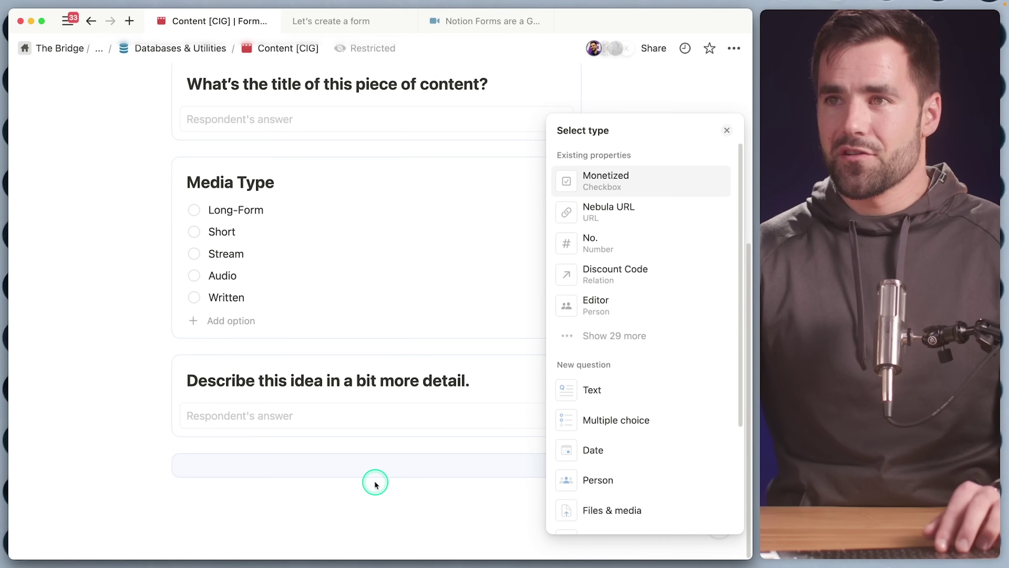
click(640, 337)
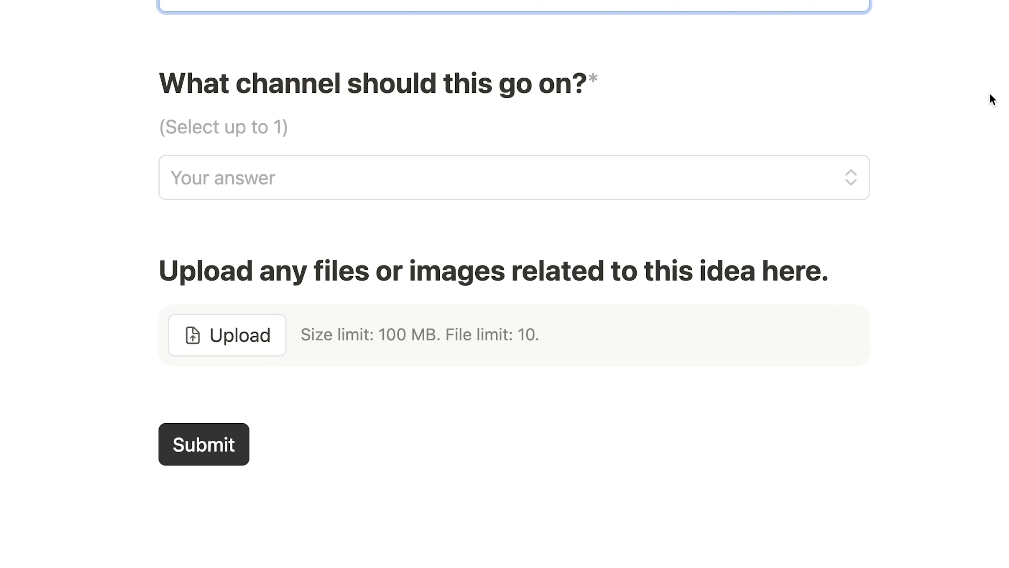
click(774, 175)
scroll(468, 266, down, 10)
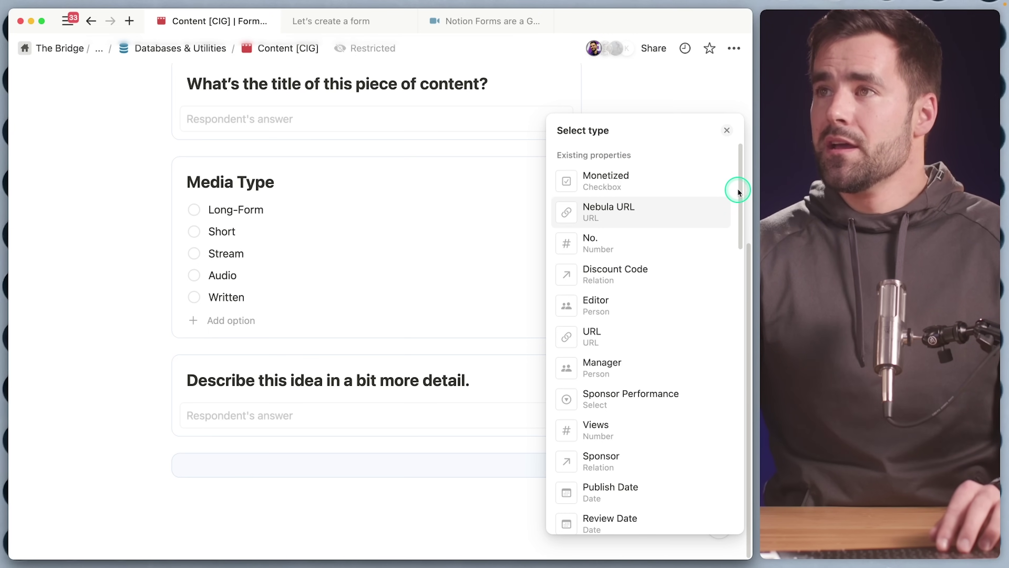
drag(737, 188, 745, 392)
click(629, 310)
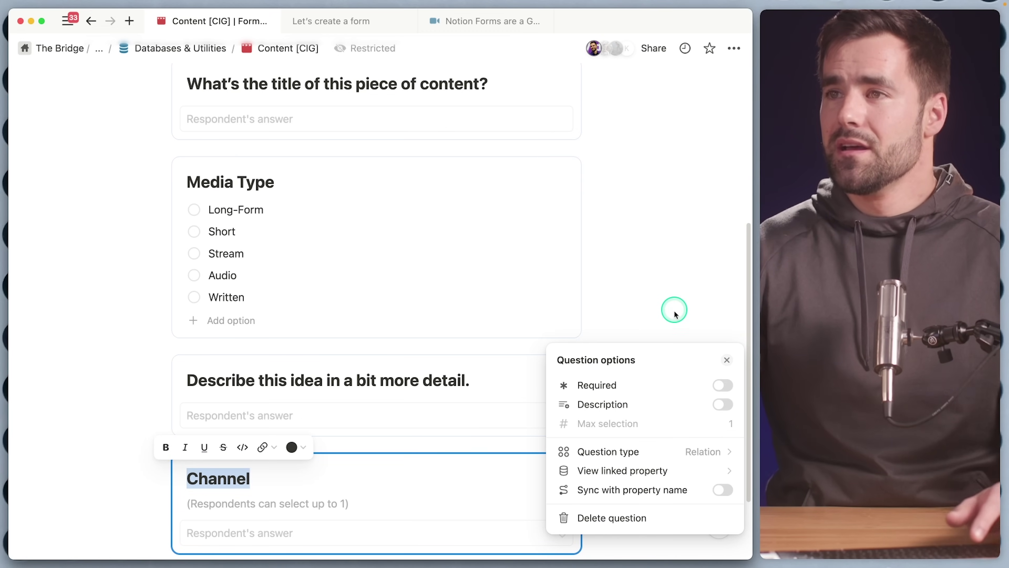
Make the Channel question required and rename it "What channel should this go on?"
click(722, 384)
click(392, 450)
key(BackSpace)
key(BackSpace)
key(BackSpace)
key(BackSpace)
key(BackSpace)
key(BackSpace)
key(BackSpace)
text(What channe)
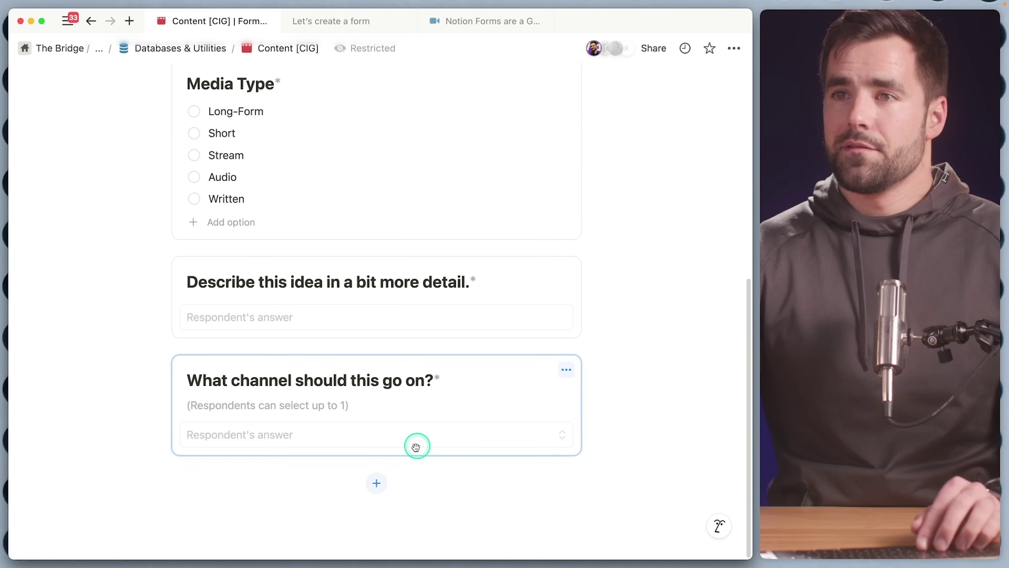
Add a question below the channel question from the existing Files property
click(377, 483)
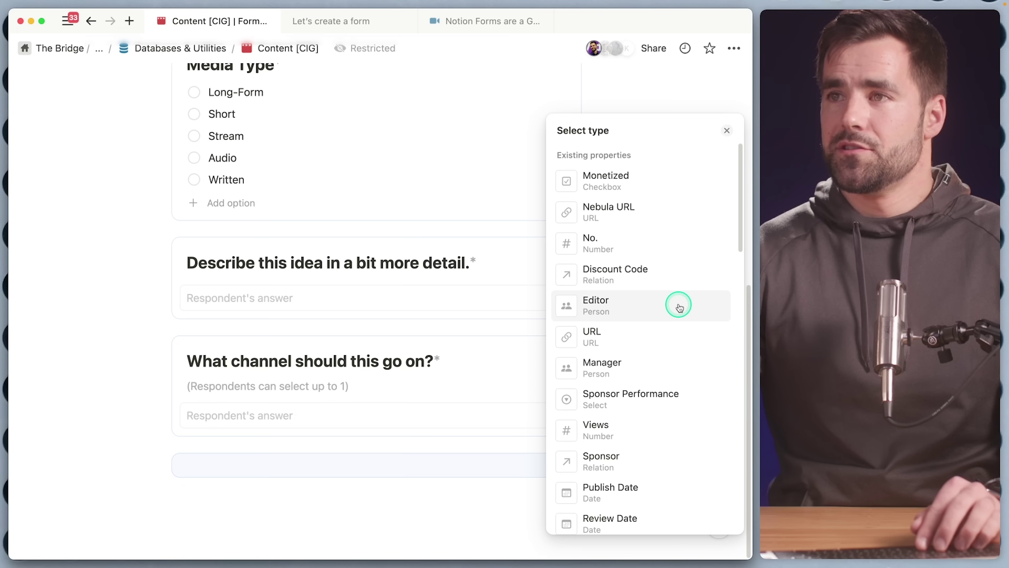
scroll(678, 307, down, 5)
drag(742, 256, 736, 302)
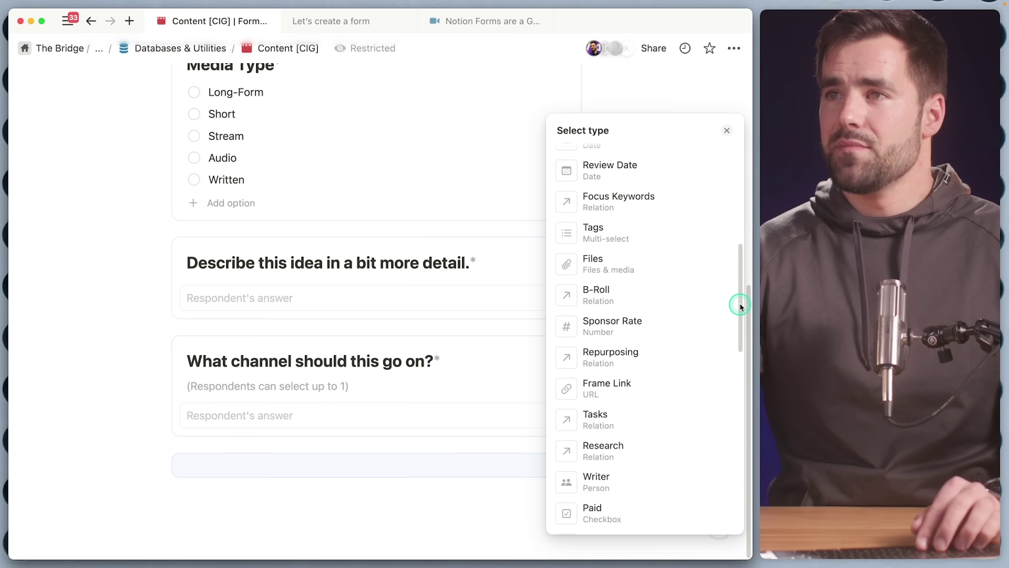
click(628, 266)
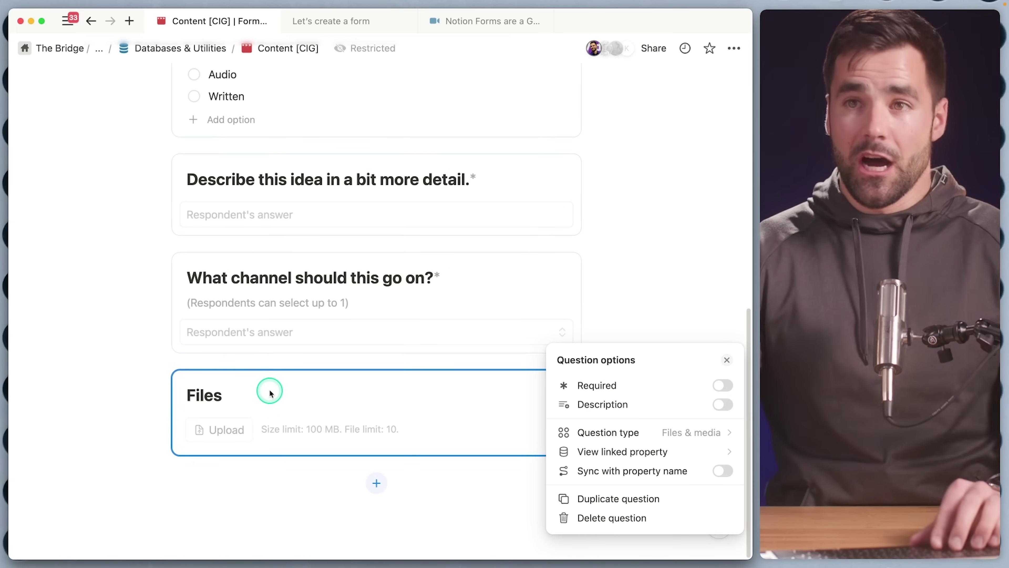
Rename the Files question to "Upload any files or images related to this idea here."
click(220, 402)
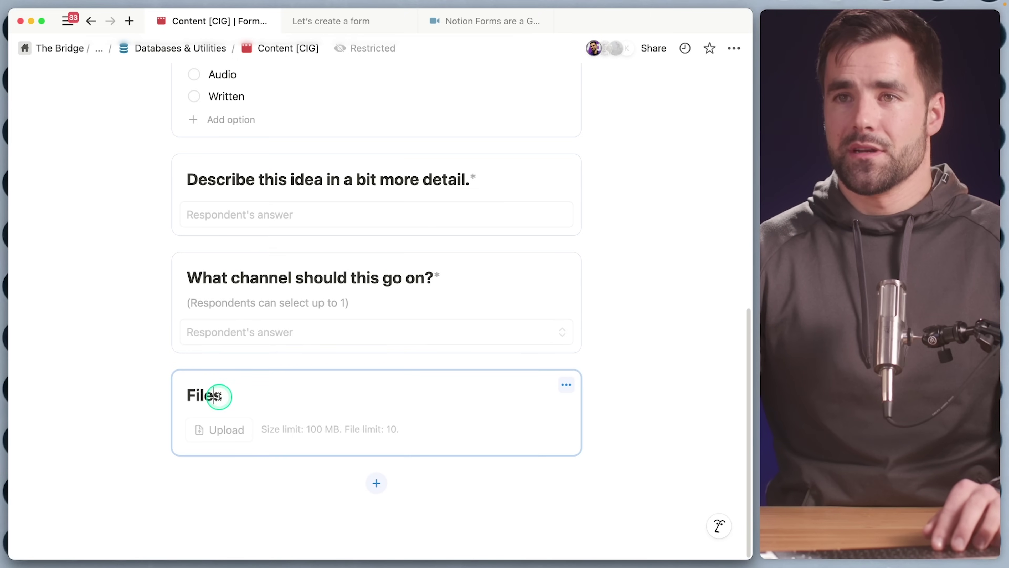
click(566, 384)
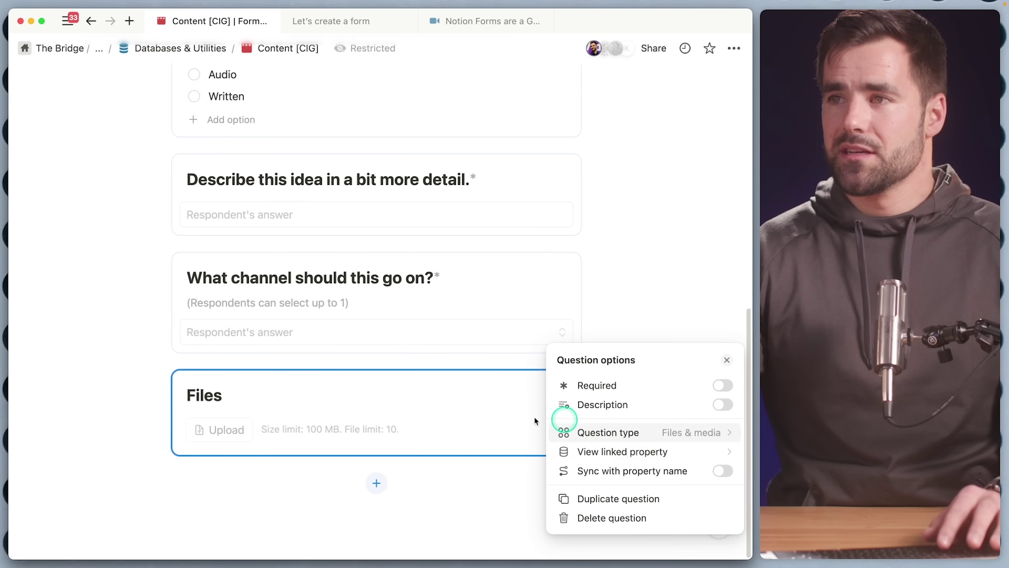
double_click(318, 390)
text(Upload any files or images related to this idea here.)
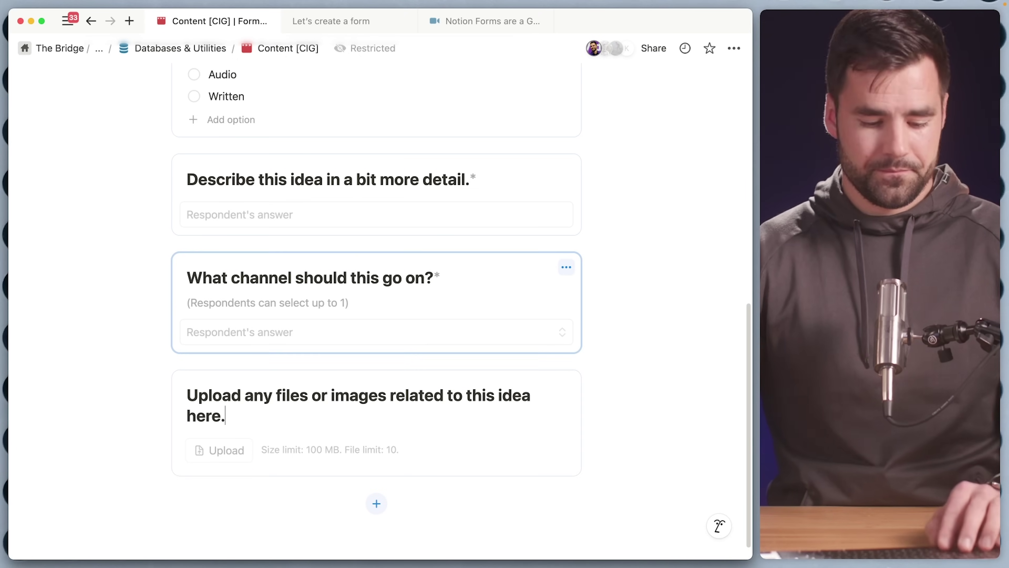
scroll(637, 355, up, 3)
click(637, 355)
Copy the internal form's share link and open it in a new tab of the web browser
scroll(637, 355, up, 10)
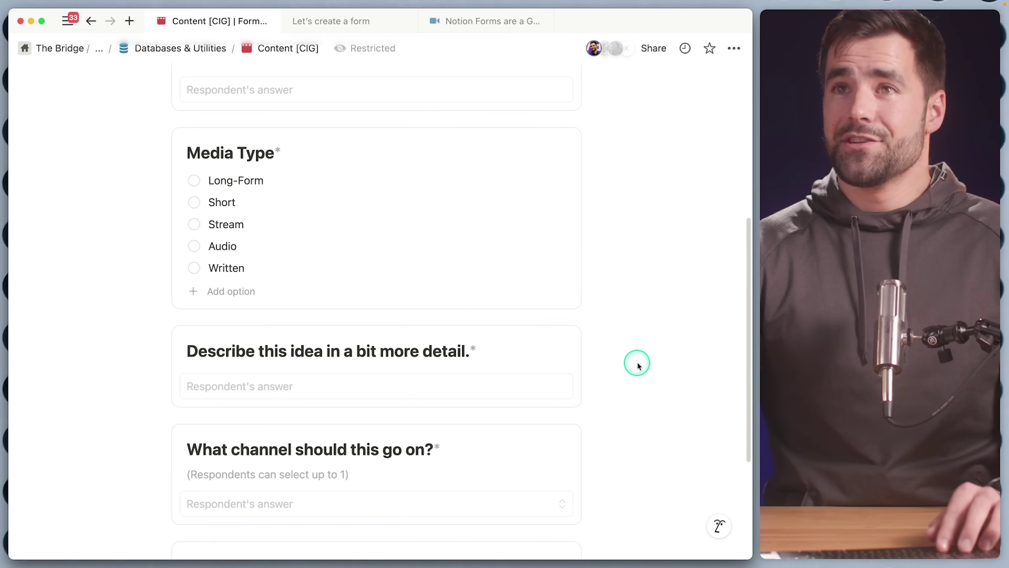
click(643, 137)
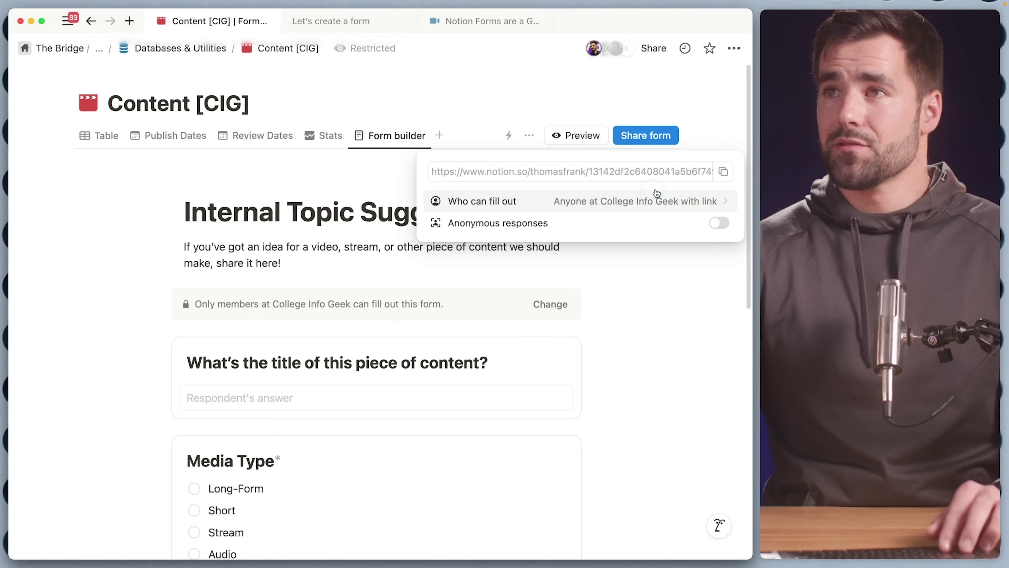
click(728, 175)
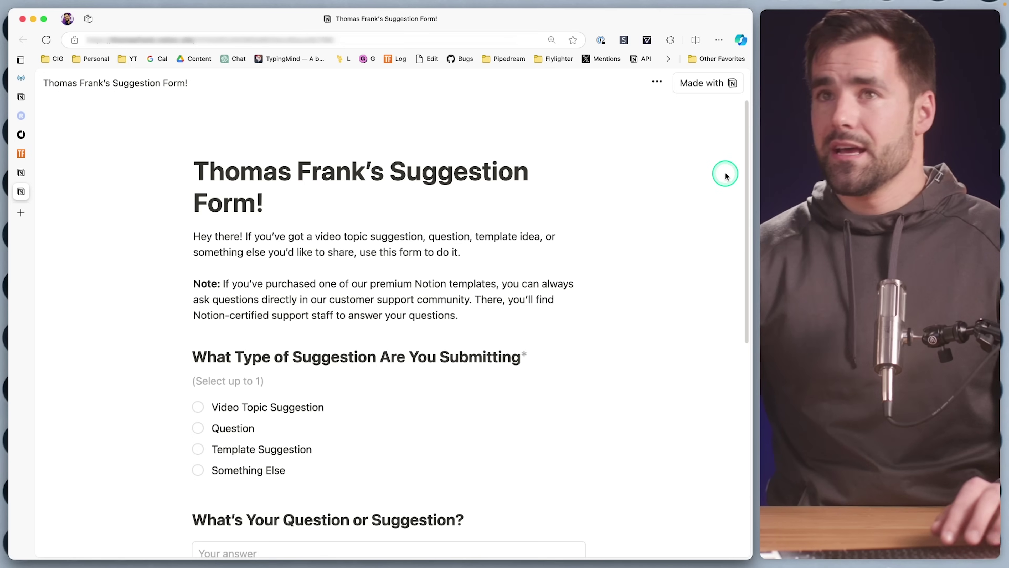
click(20, 214)
key(super+v)
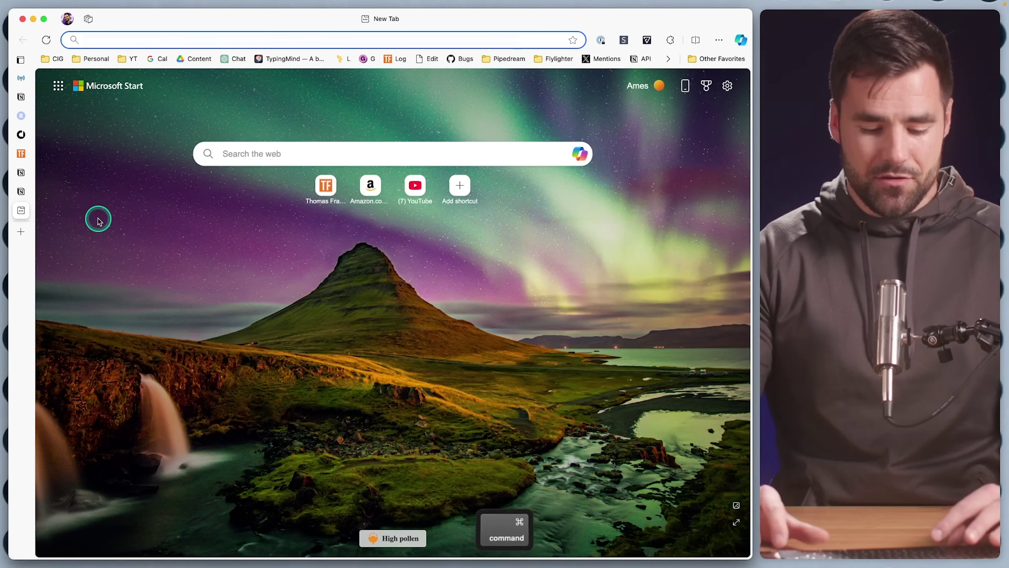
key(Return)
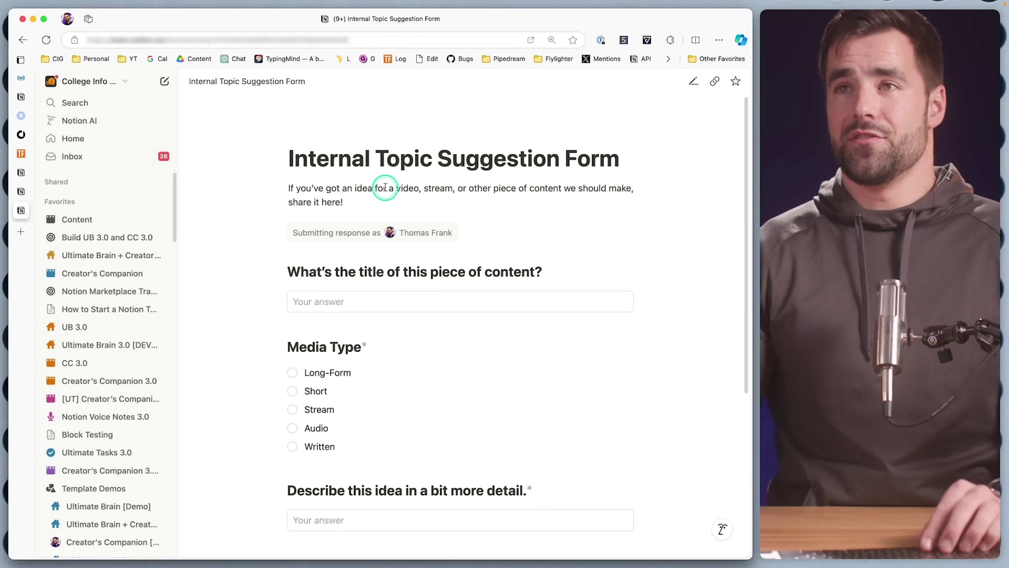
Compare the public suggestion form with the internal form, and hide the sidebar beside the internal form
click(21, 191)
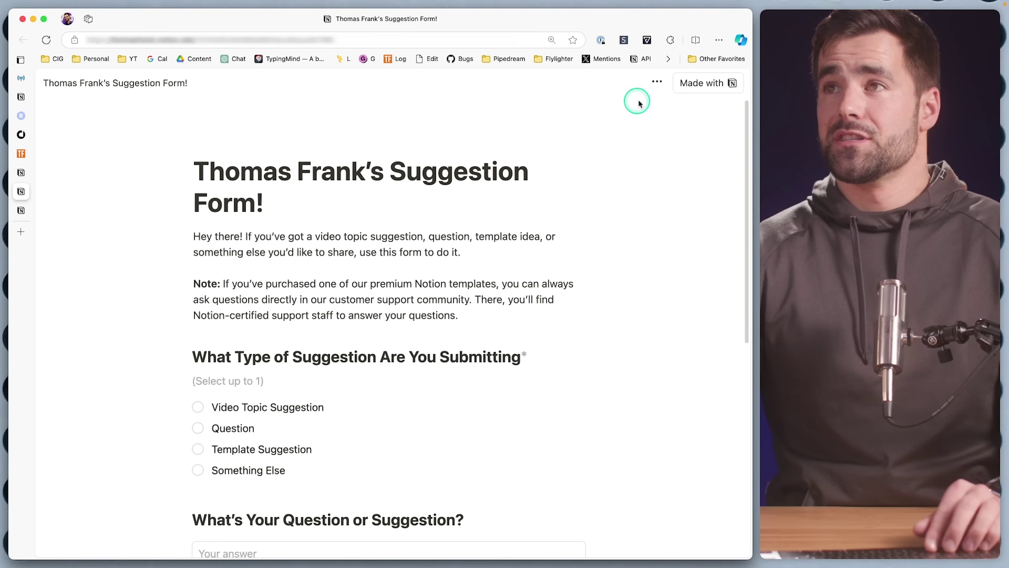
click(21, 211)
click(380, 300)
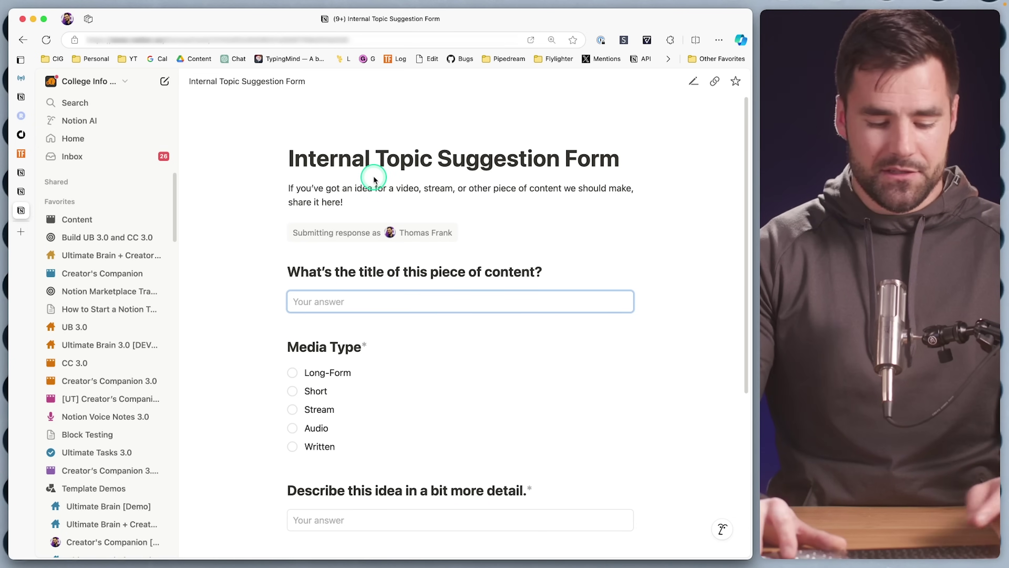
key(super+backslash)
scroll(590, 203, down, 2)
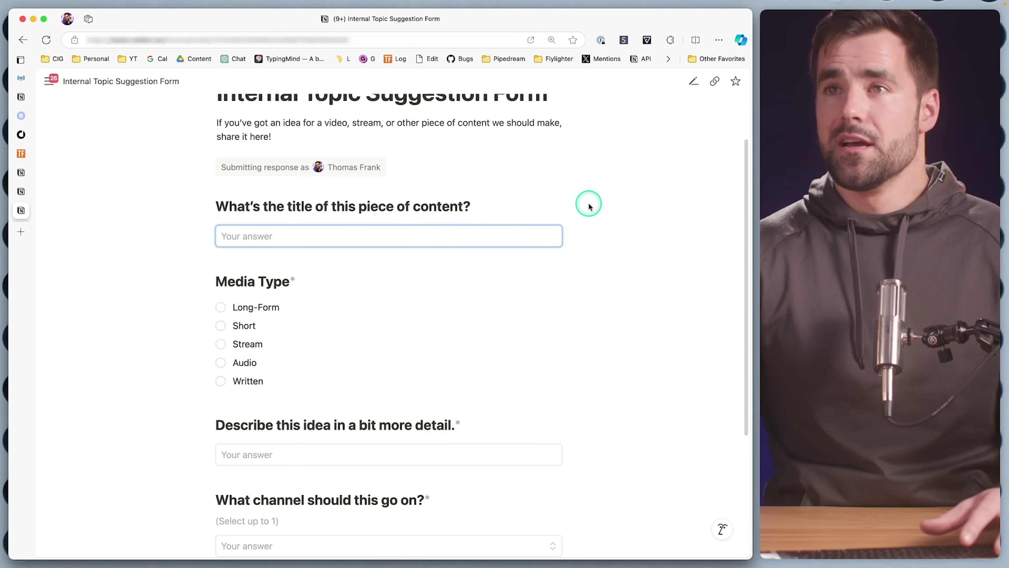
scroll(588, 206, up, 2)
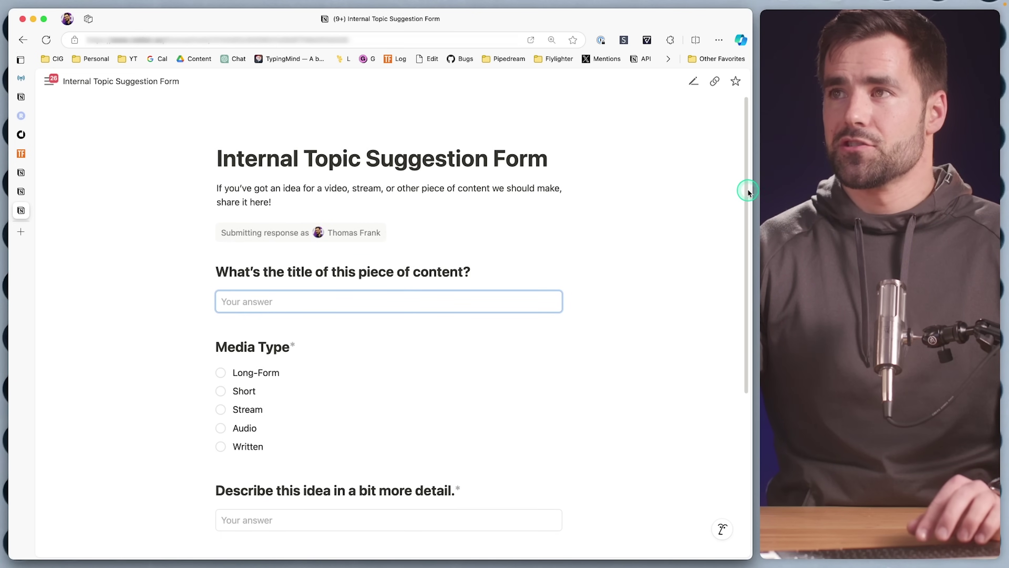
Answer the title question with "Llama training tips" and choose Long-Form as the media type
scroll(395, 270, down, 1)
text(Llama training tips)
scroll(621, 320, down, 3)
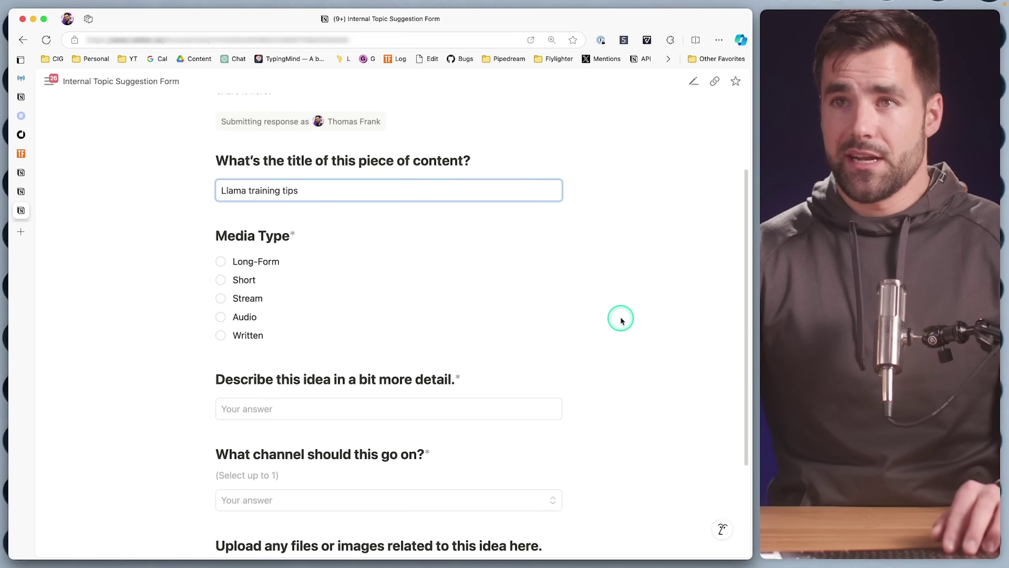
click(223, 256)
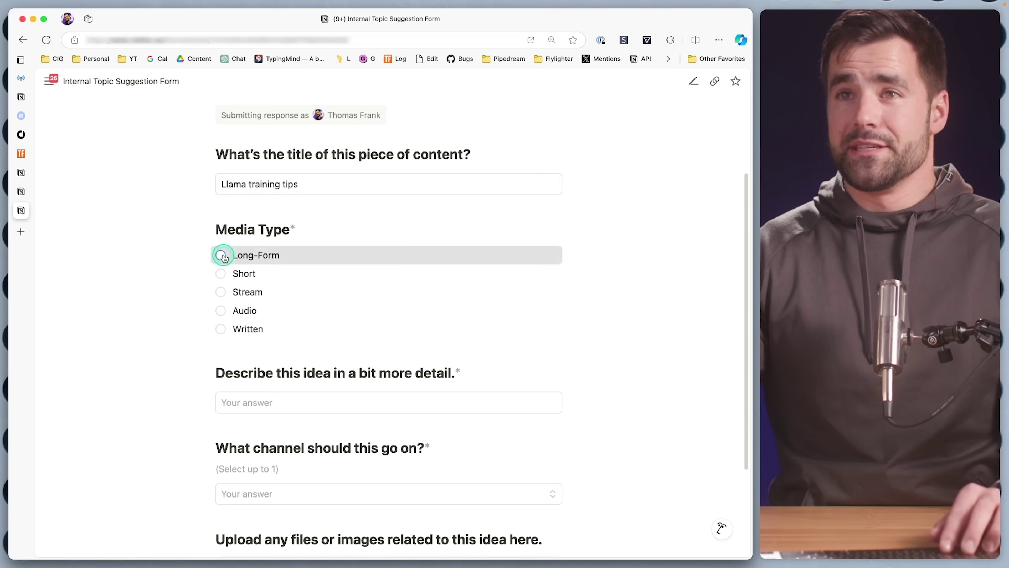
scroll(746, 225, down, 1)
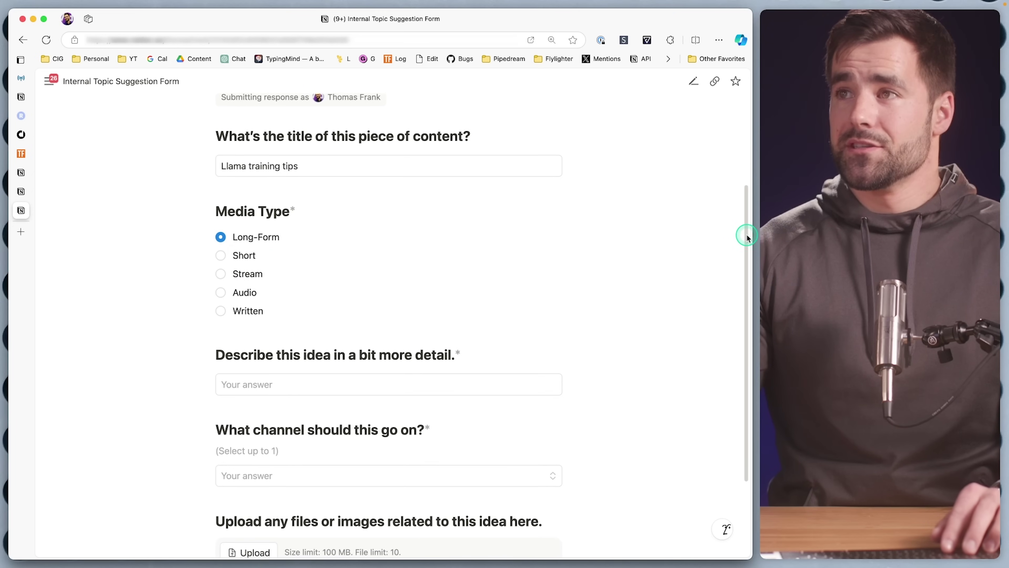
scroll(743, 302, down, 3)
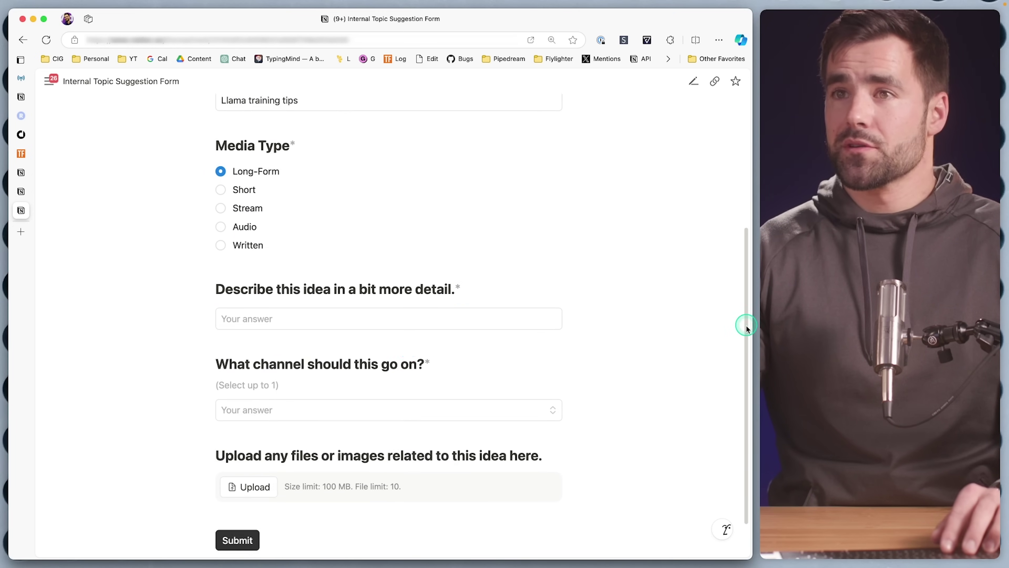
Describe the idea: the many llamas at my house are bad house guests, one ate all my fig newtons, teach me to tame them
key(Tab)
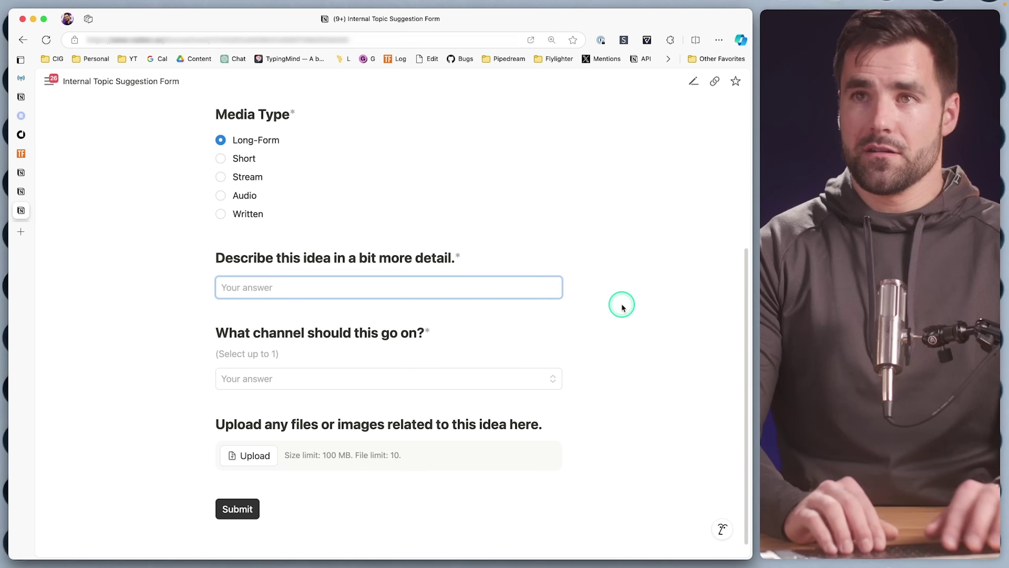
text(I have so many llamas at m)
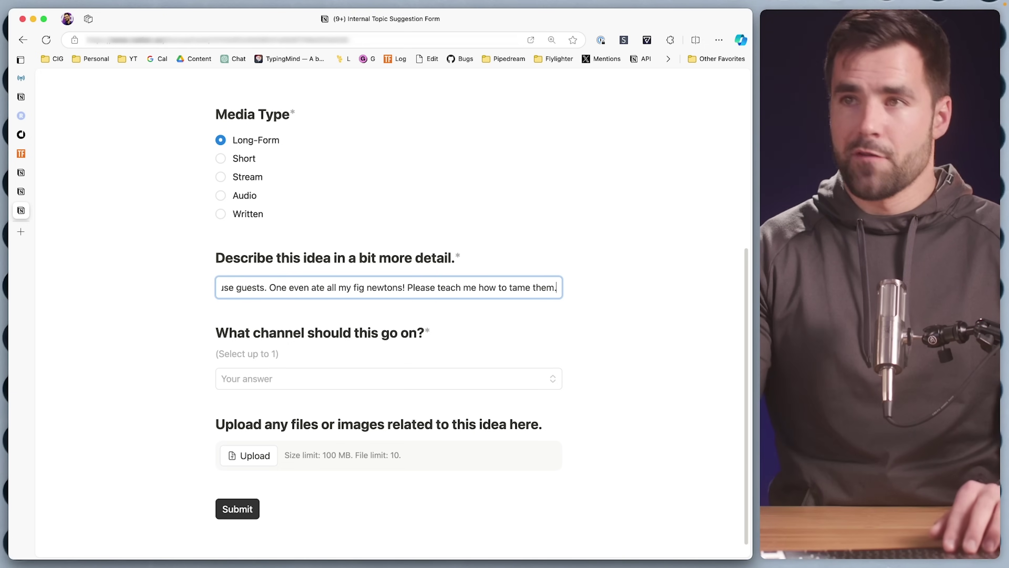
scroll(660, 391, down, 1)
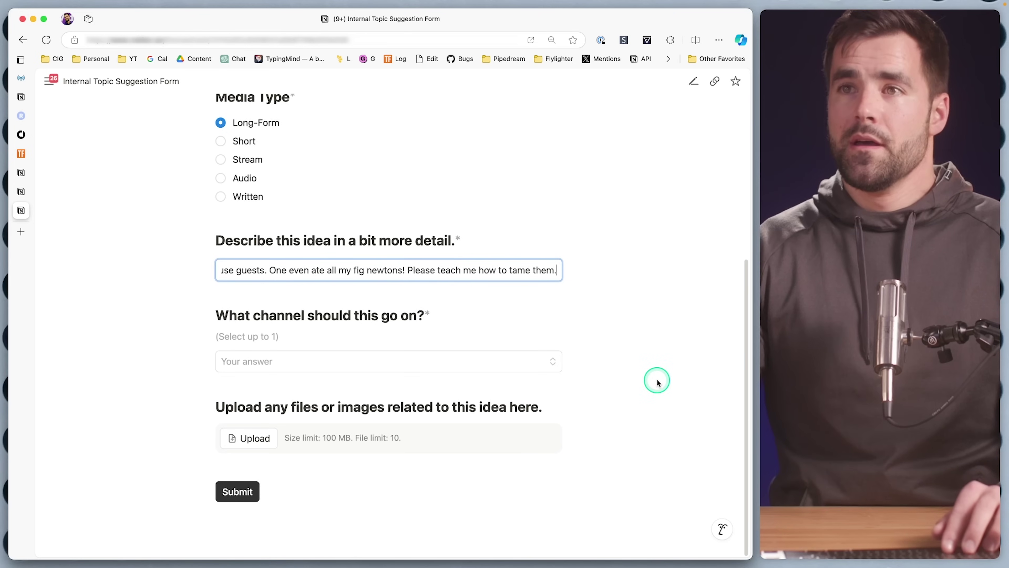
Choose Classes as the channel for the idea and submit the form response
click(491, 368)
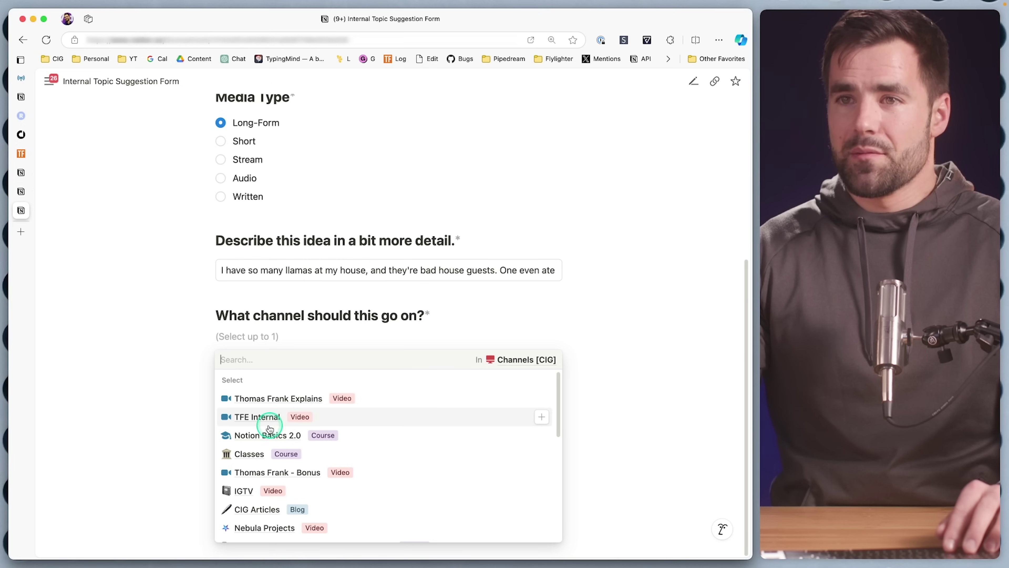
click(250, 453)
scroll(615, 396, down, 1)
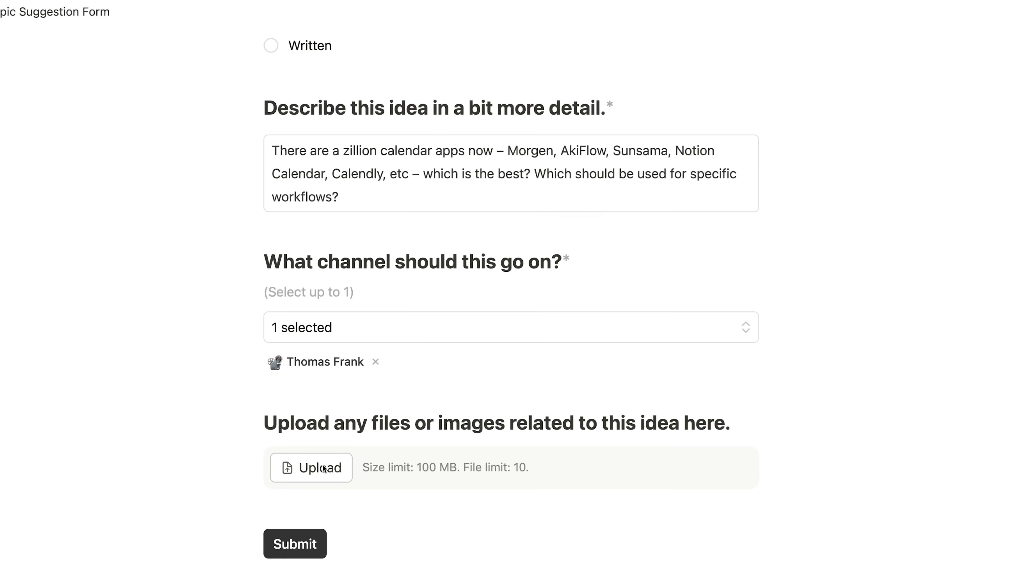
click(323, 468)
click(845, 524)
click(243, 492)
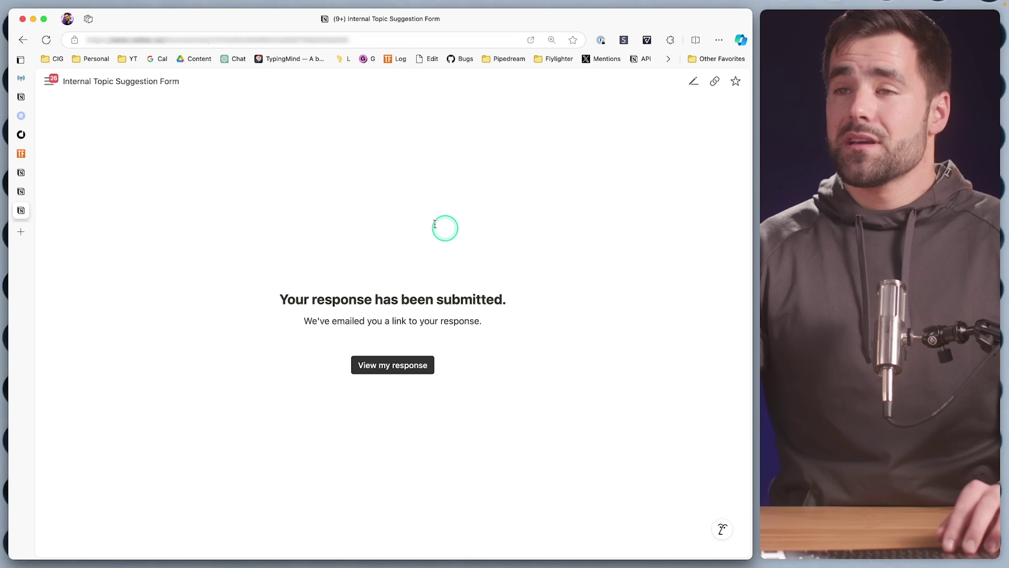
View the submitted response as a page in the Content [CIG] database and check its filled properties
click(392, 365)
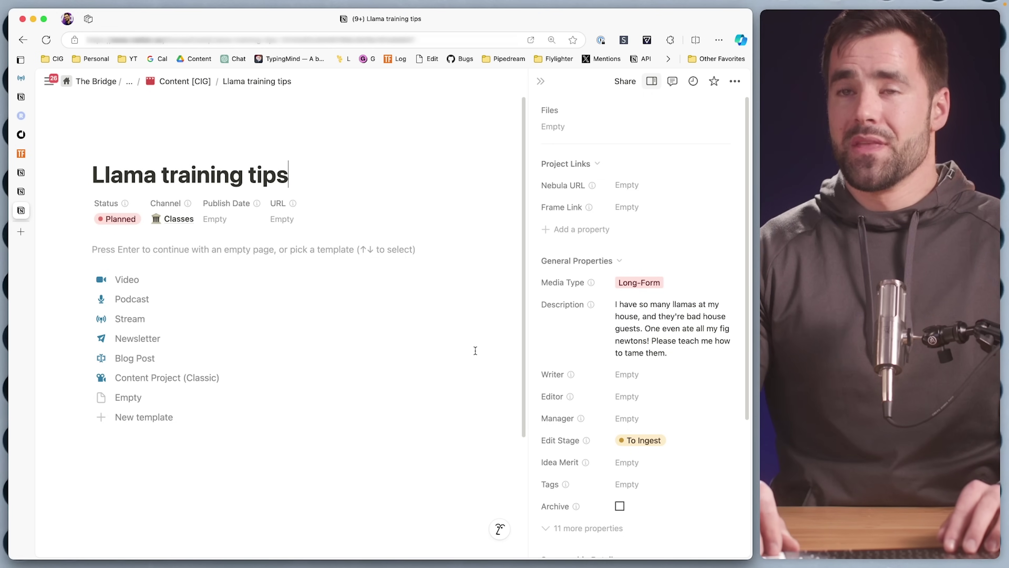
click(496, 347)
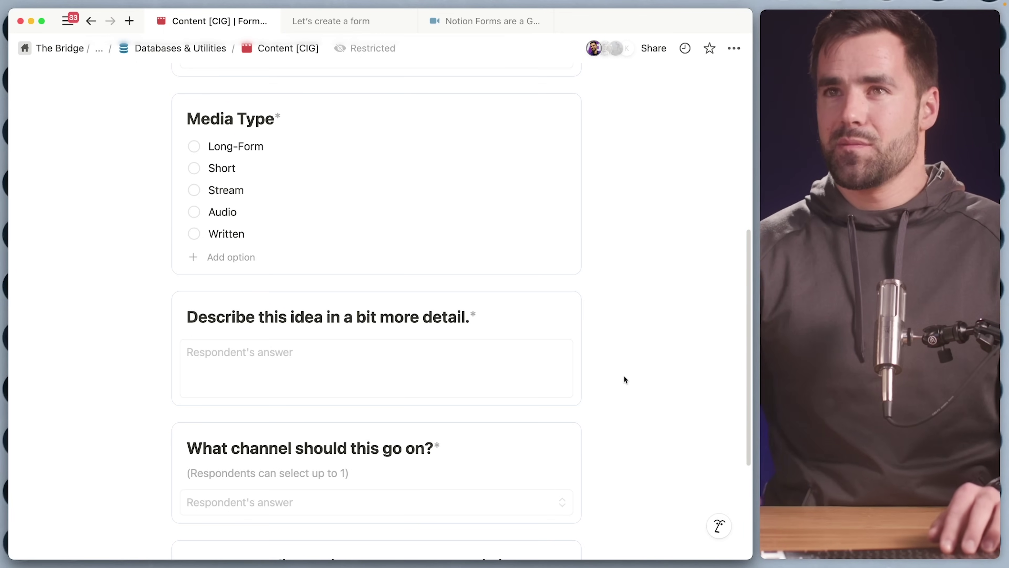
Switch back to the Notion app and open the Audience Submissions [CIG] database from the Databases & Utilities page
click(528, 437)
scroll(579, 450, up, 10)
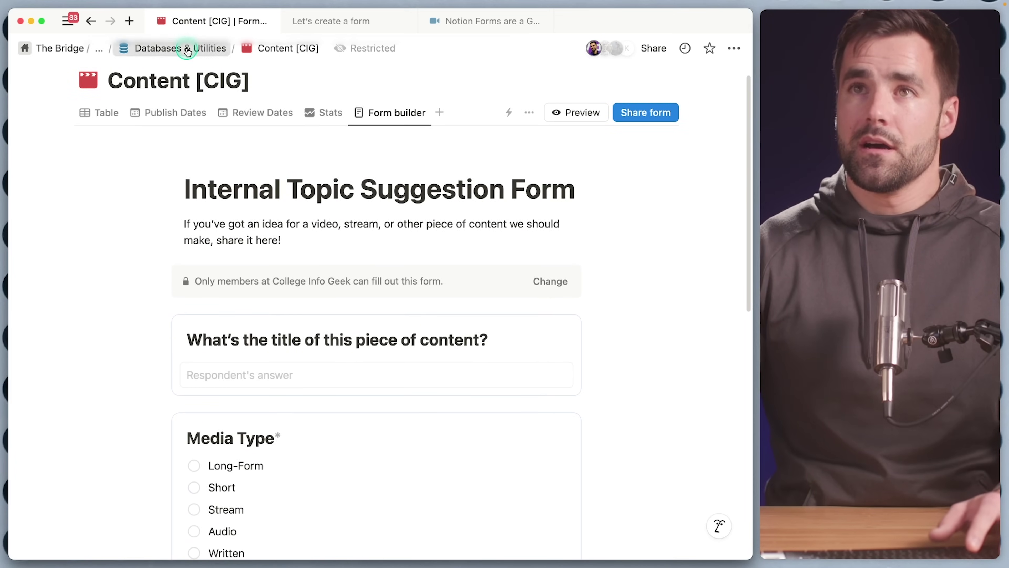
click(175, 48)
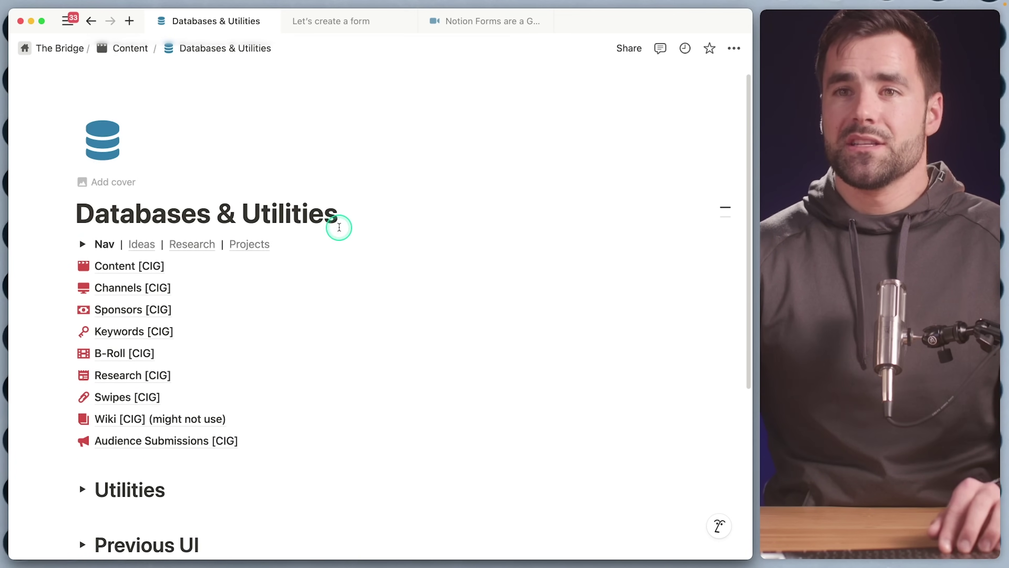
click(158, 442)
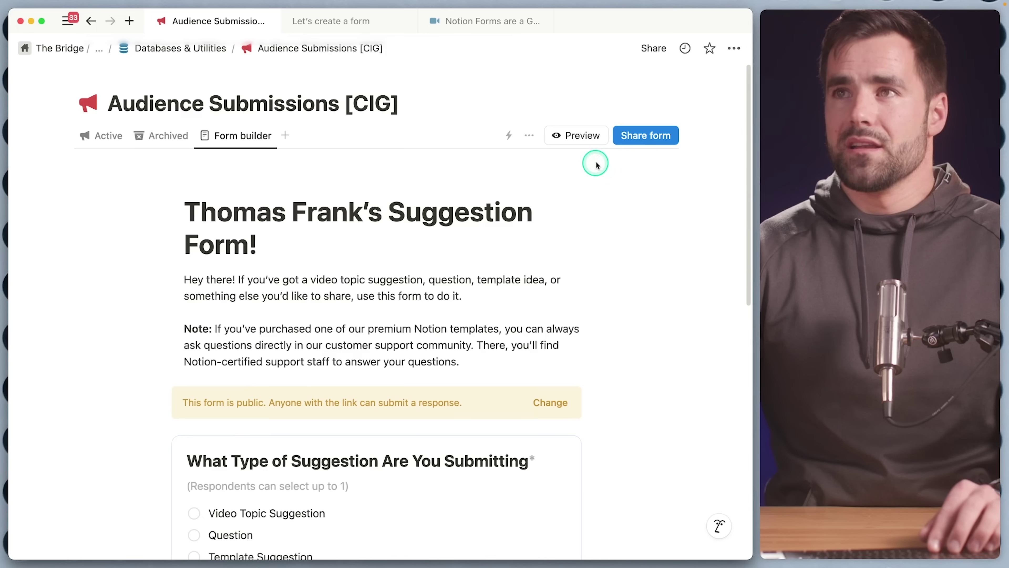
Copy the public link of the suggestion form in the Audience Submissions [CIG] database and dismiss its sharing settings
click(655, 140)
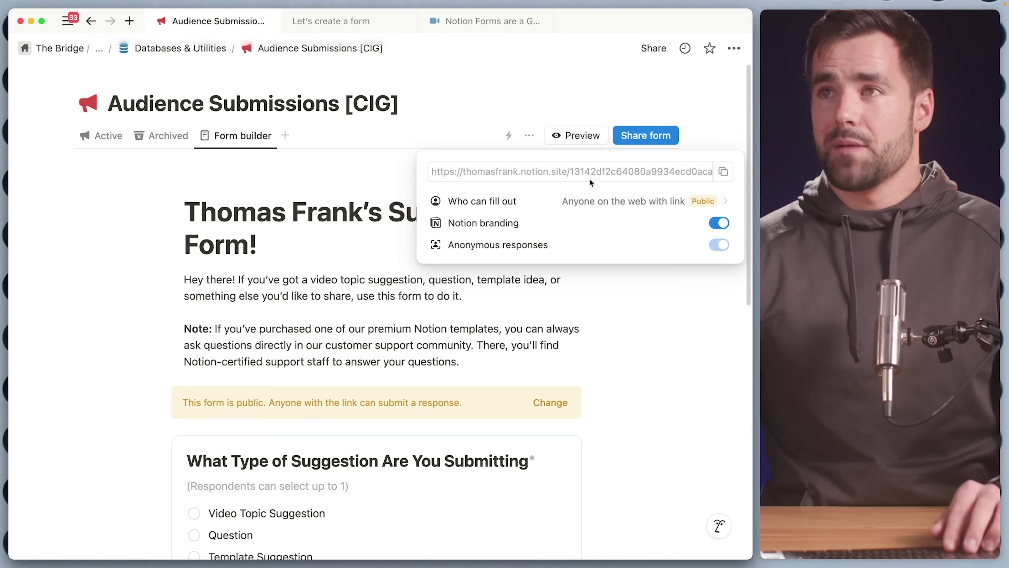
click(719, 172)
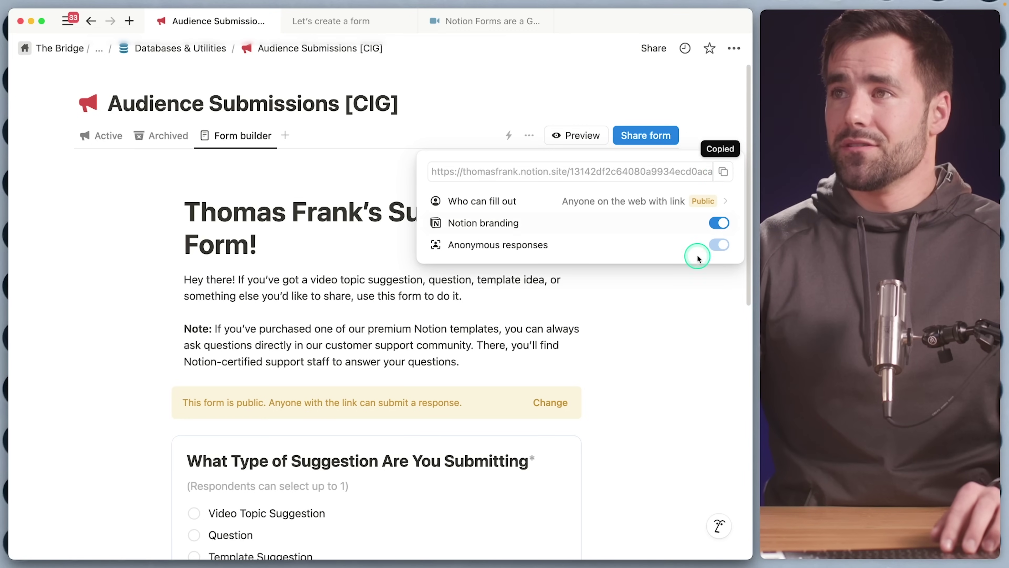
click(676, 315)
Switch to the browser and bring up the Dub links list
key(super+Tab)
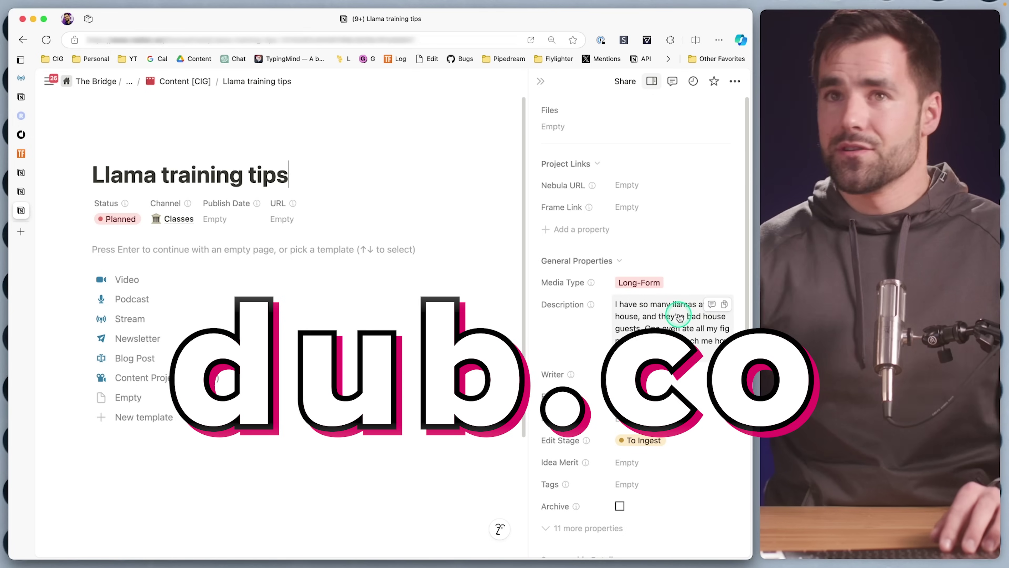
click(21, 134)
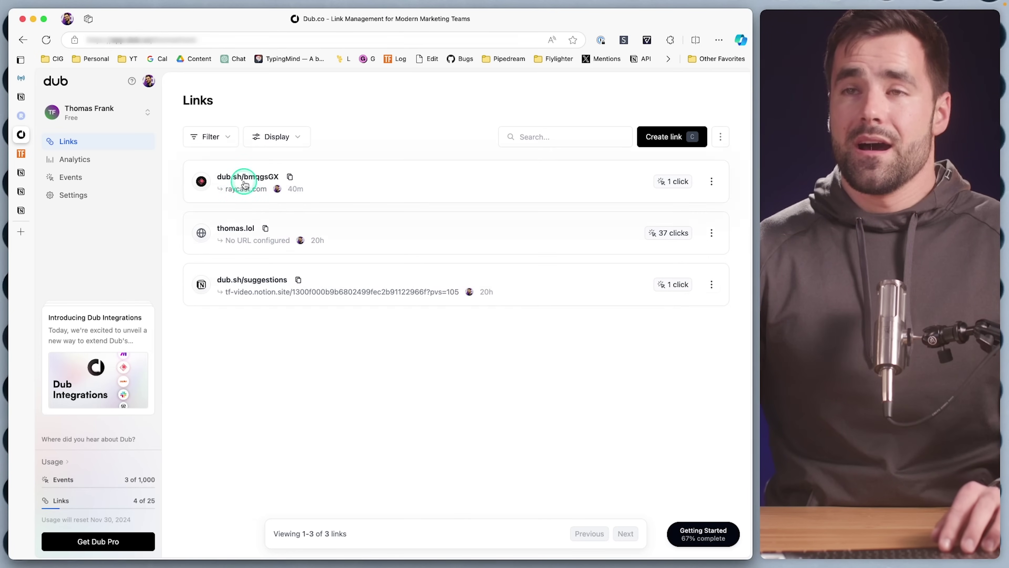
mouse_move(673, 181)
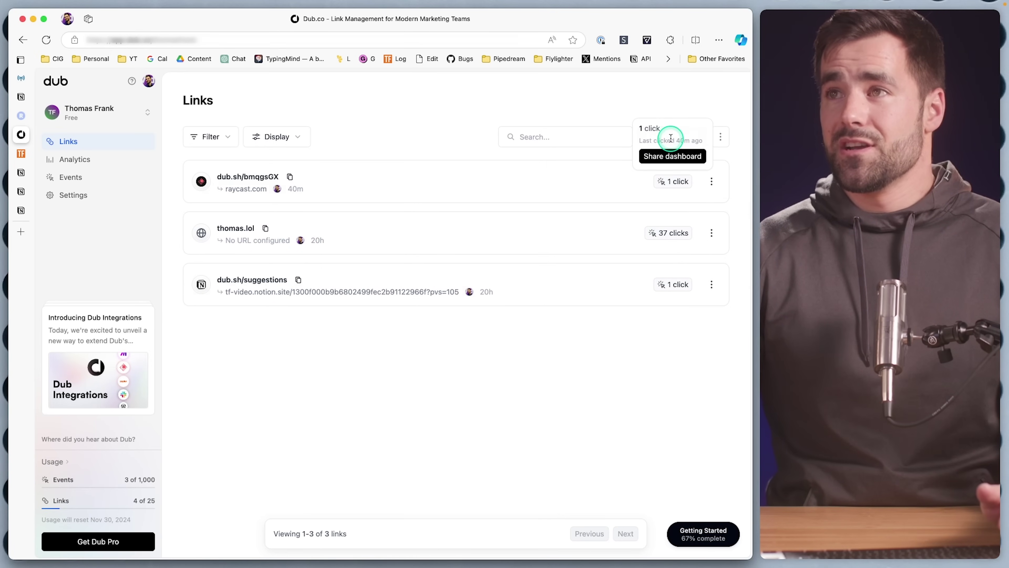
click(668, 134)
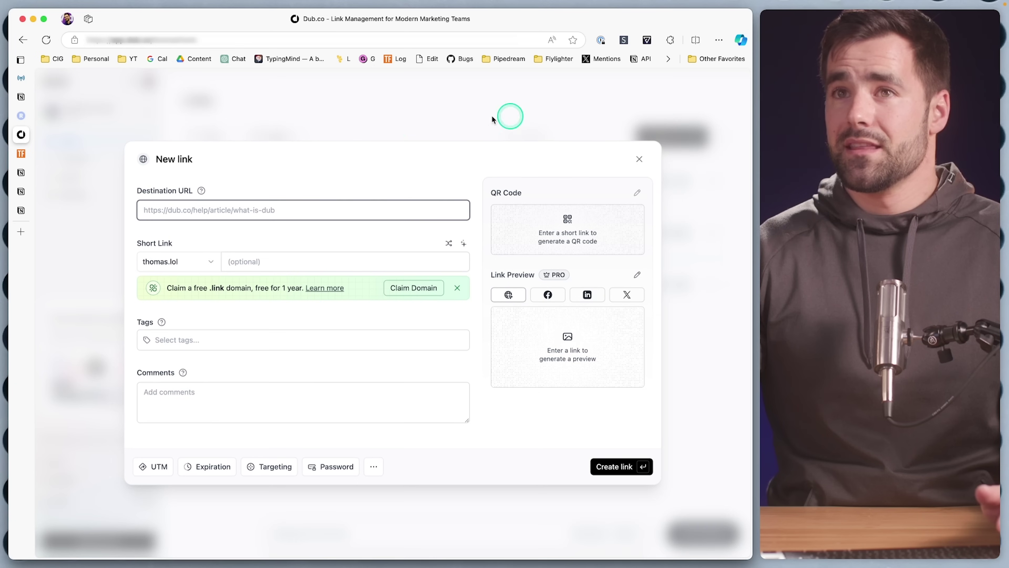
key(super+v)
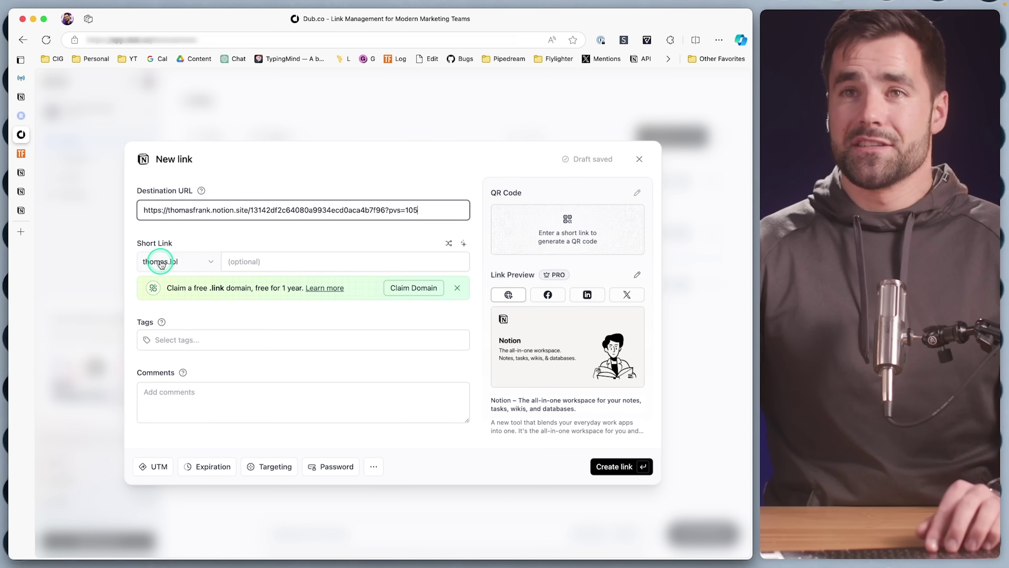
click(231, 254)
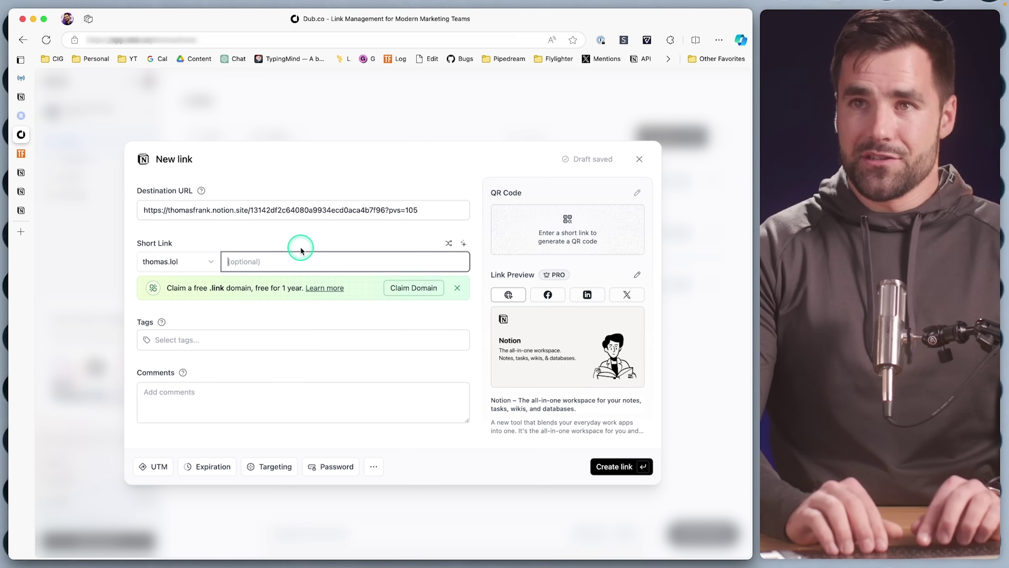
text(suggestions)
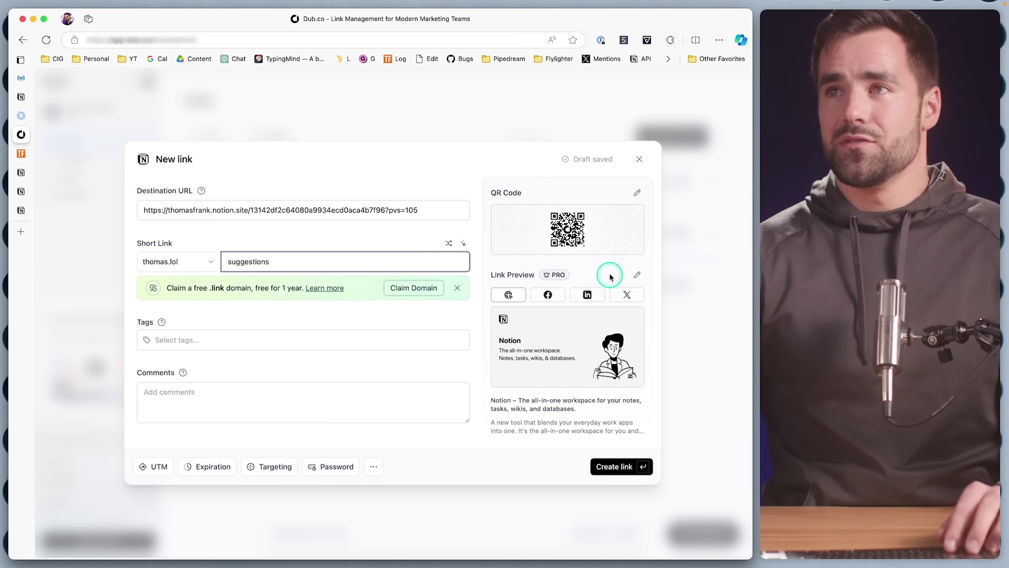
click(639, 159)
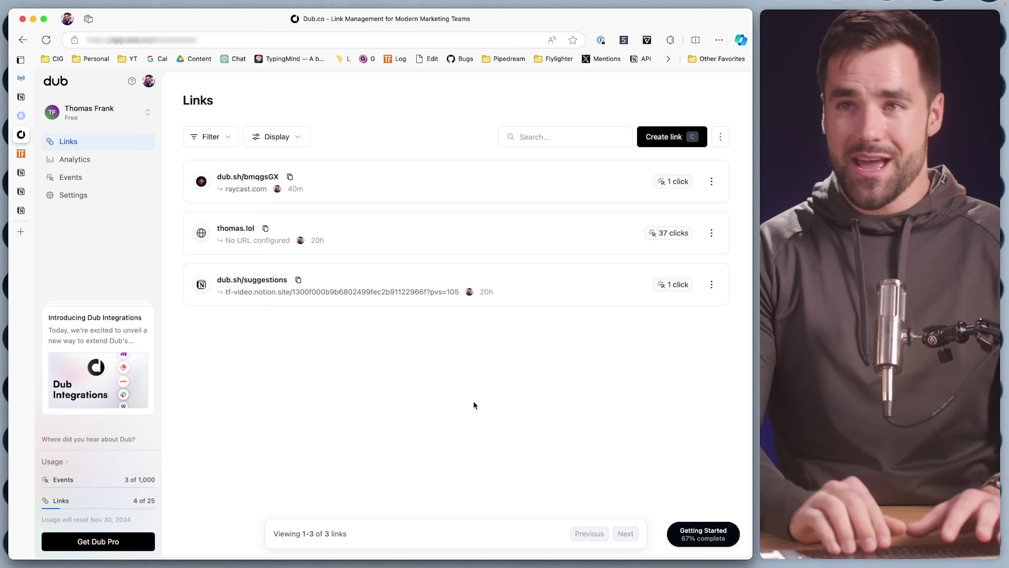
Start Dub's Shorten Link command from the launcher with the copied form URL and the key suggestion
key(super+space)
text(dub)
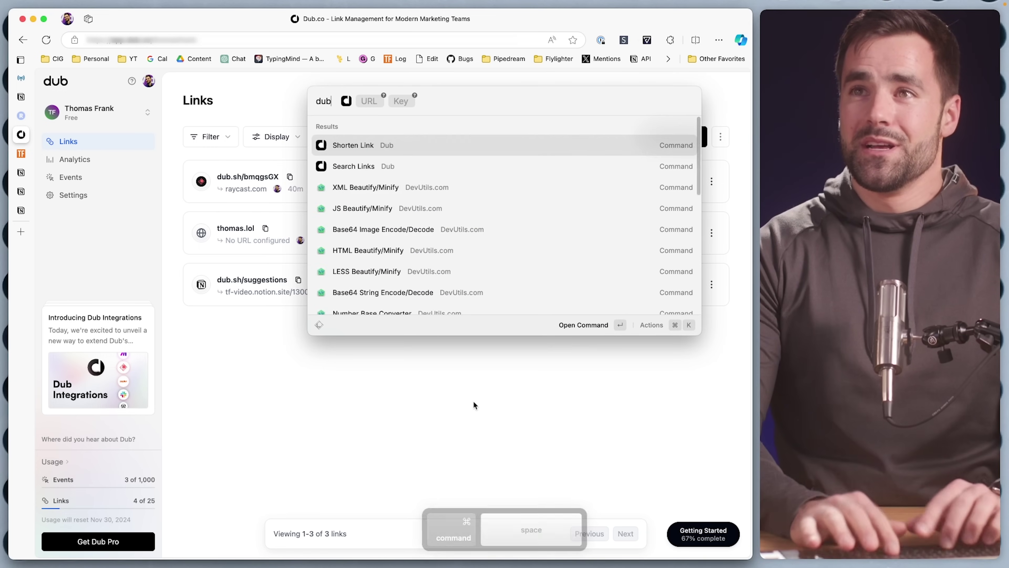
key(Tab)
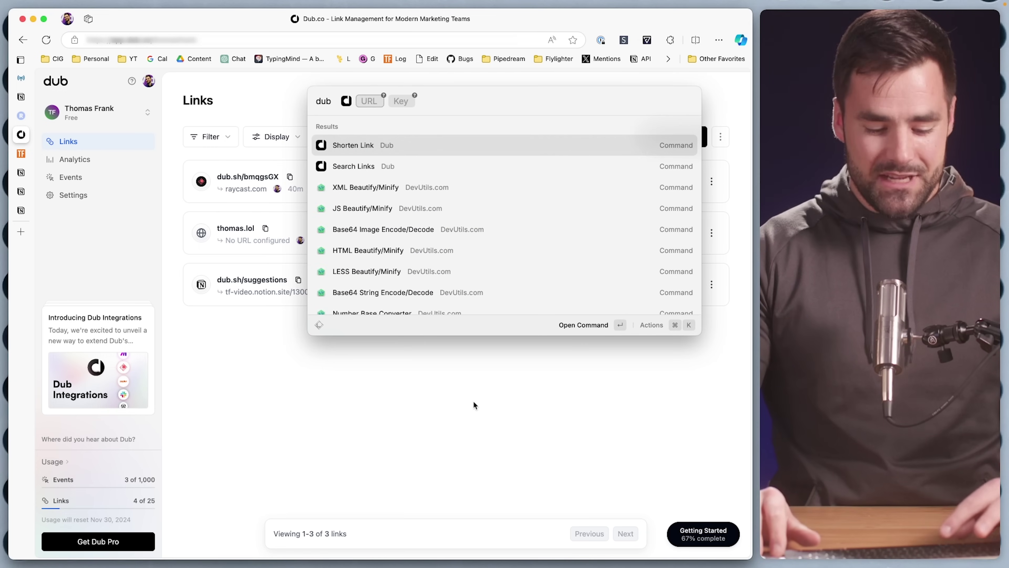
key(super+v)
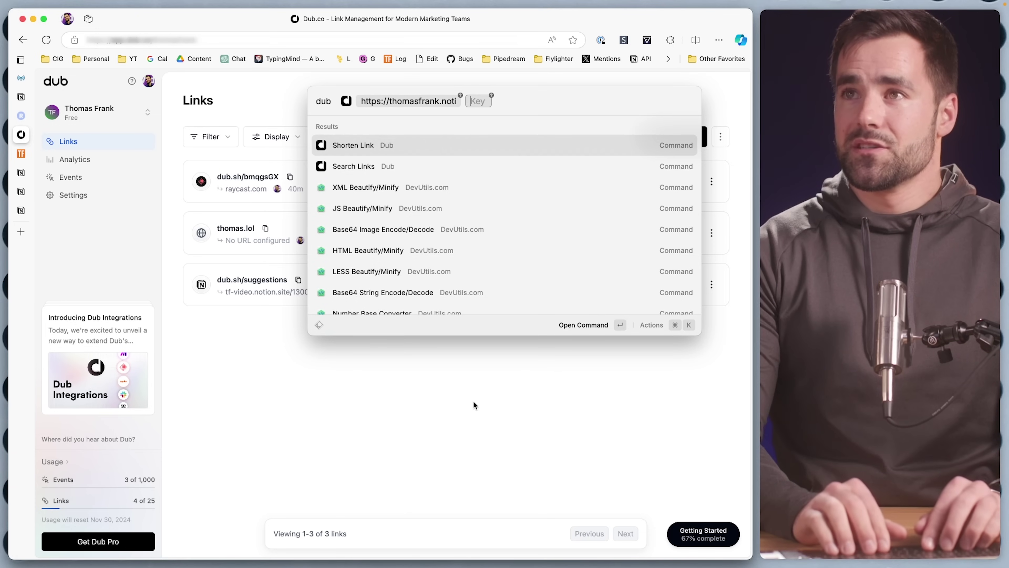
text(suggestion)
key(Return)
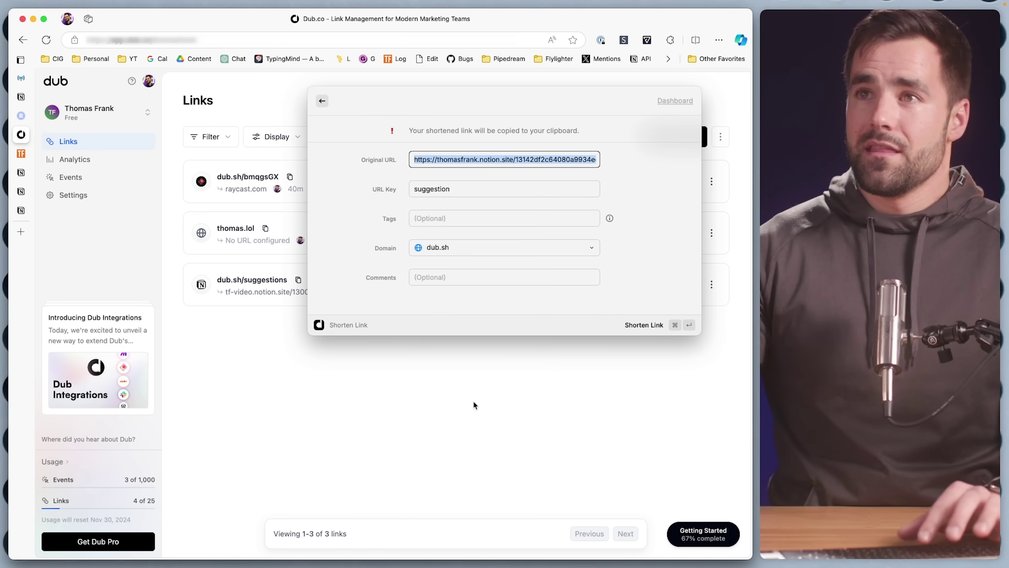
Set the short link's domain to thomas.lol and create the link
click(482, 248)
click(465, 311)
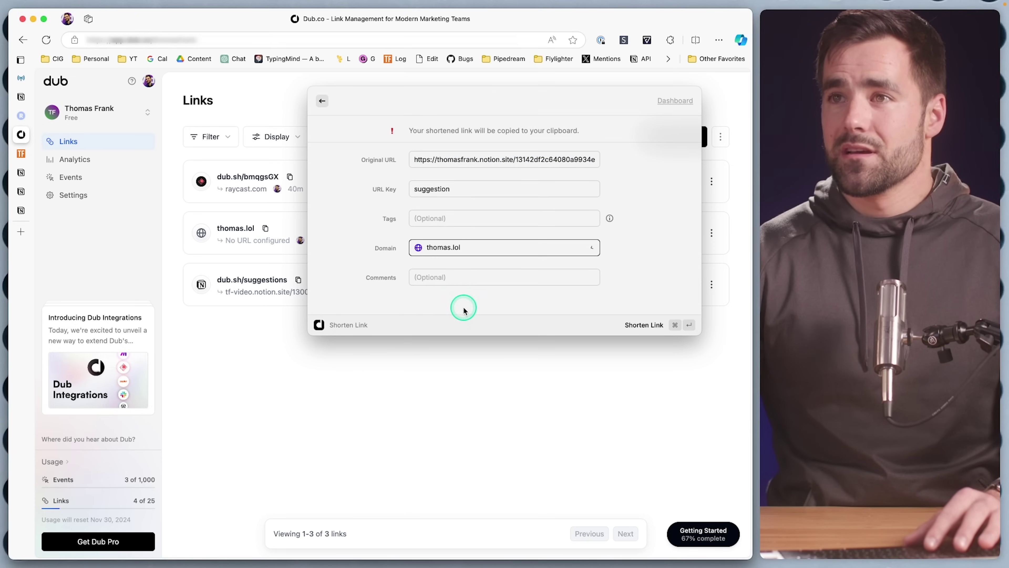
key(super+Return)
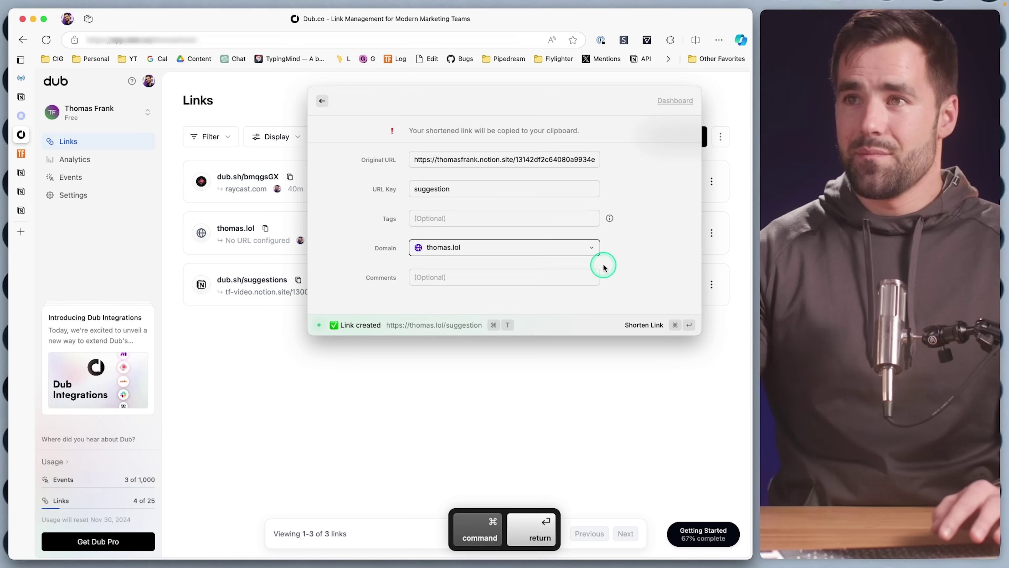
Load the copied thomas.lol/suggestion short link in the current browser tab to test that it opens the form
click(329, 406)
click(221, 39)
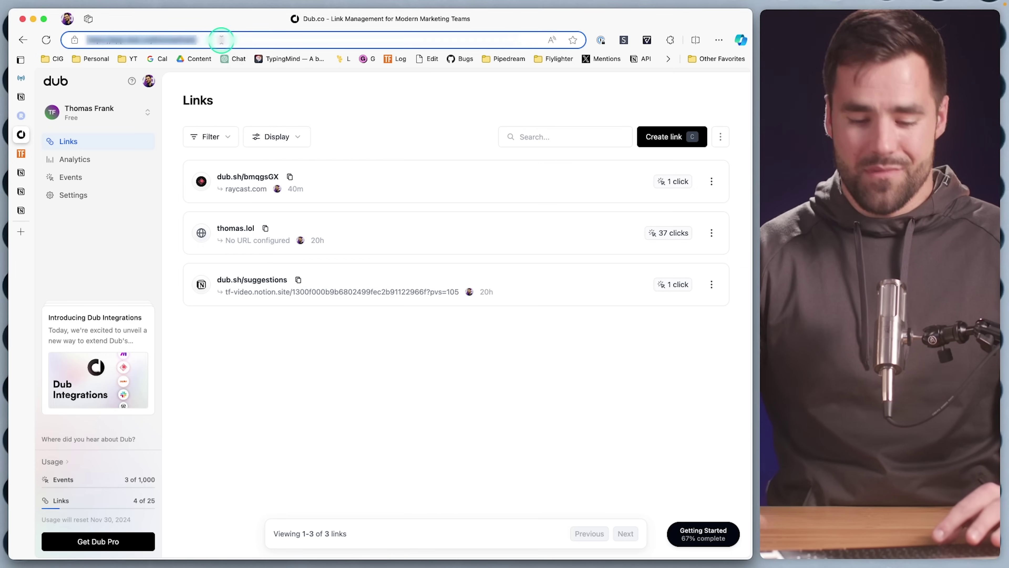
key(super+v)
key(Return)
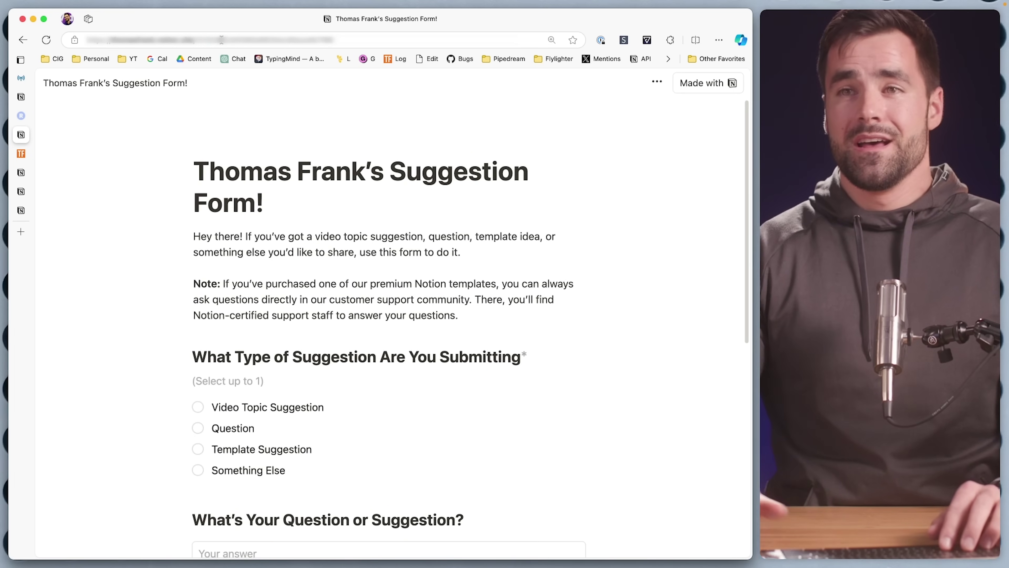
Switch back to the Notion app with the Audience Submissions [CIG] form builder
key(super+Tab)
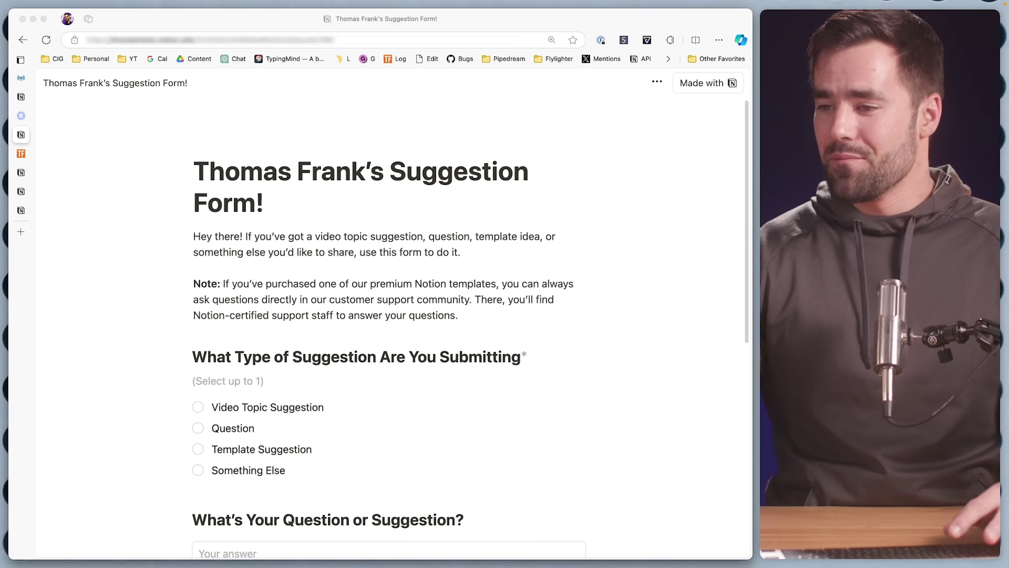
key(super+v)
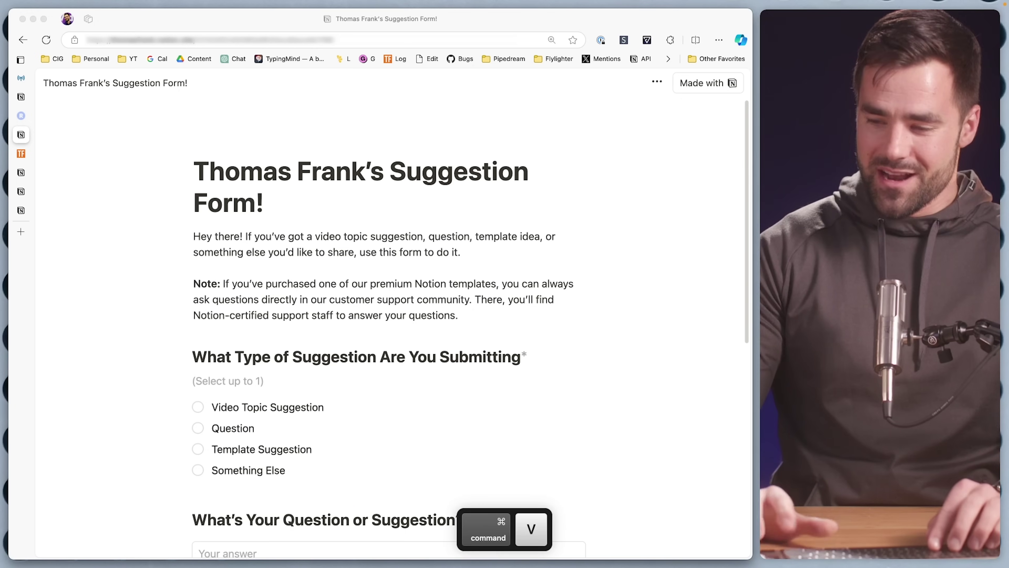
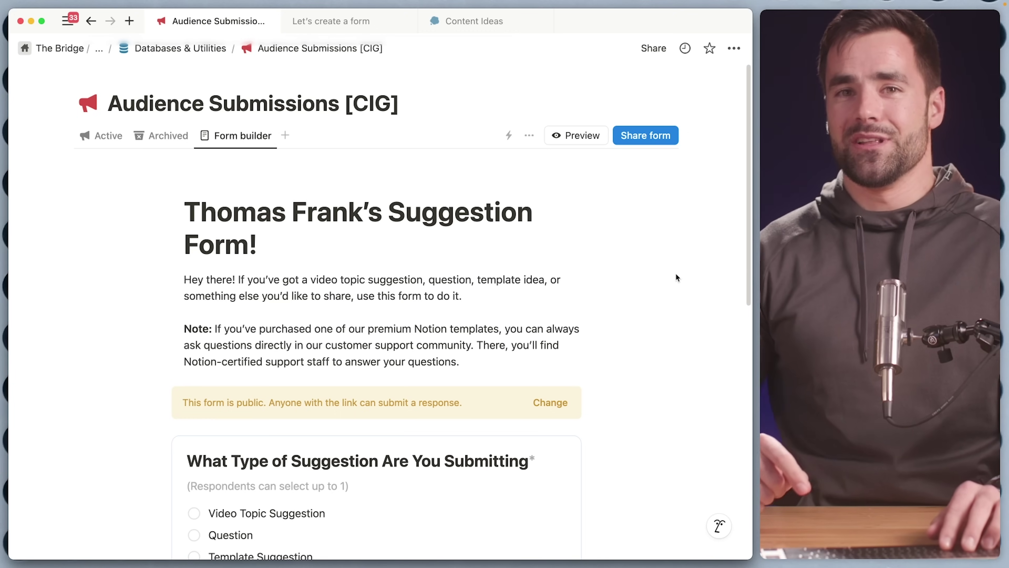
click(683, 262)
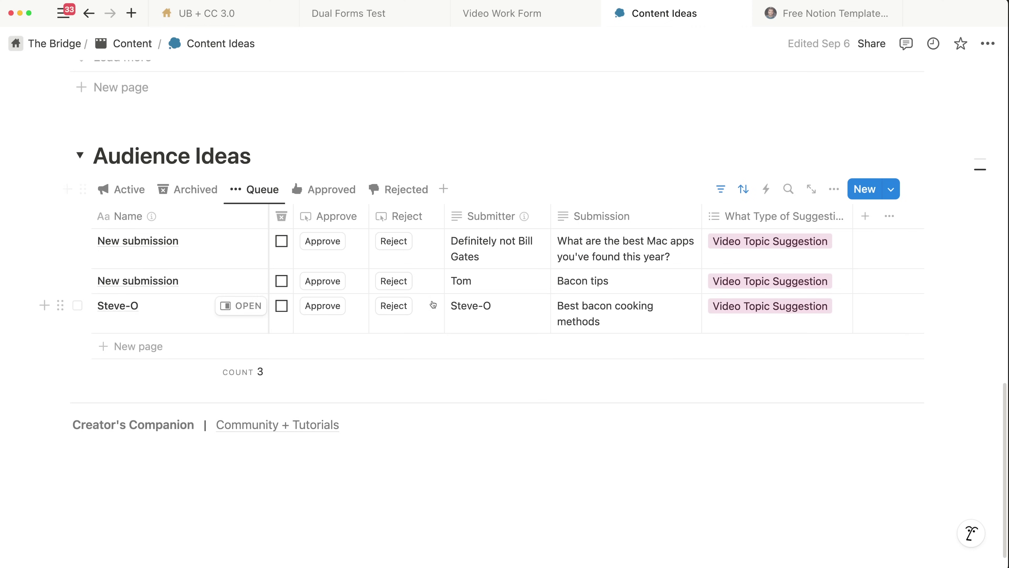
In the Audience Ideas queue, reject the bacon tips submission, then approve the best Mac apps submission and open the page it creates
click(394, 282)
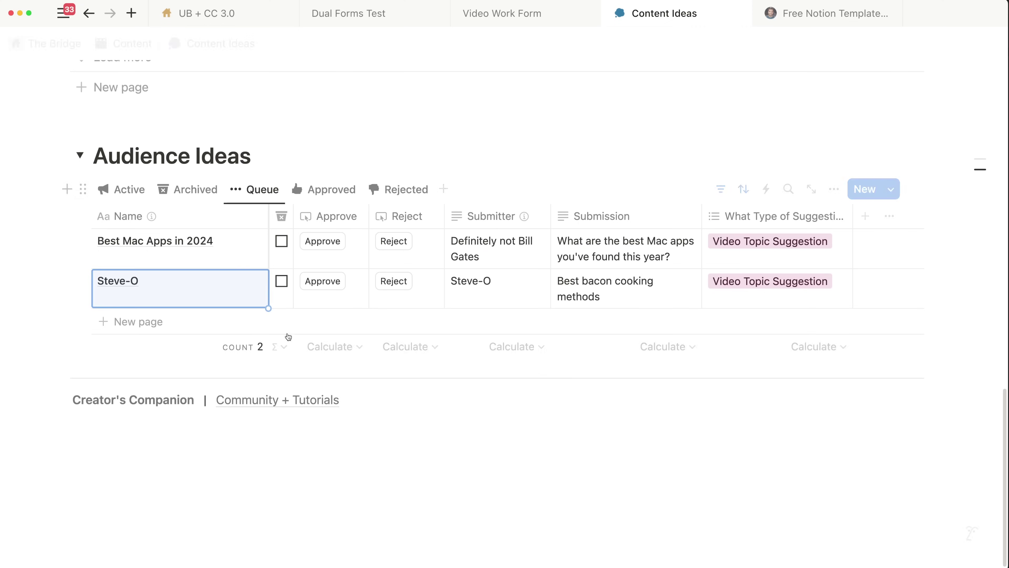
click(328, 245)
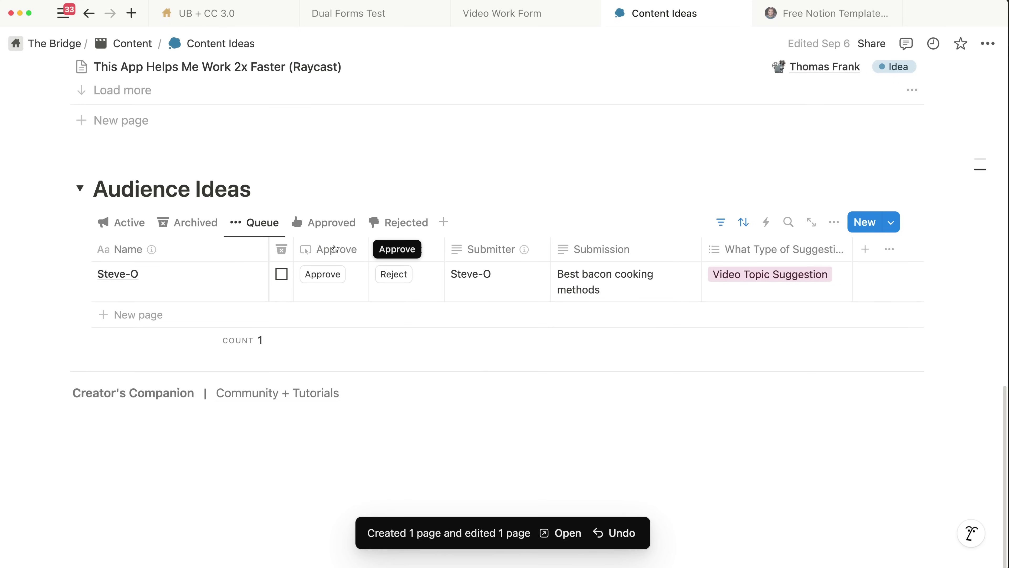
click(568, 533)
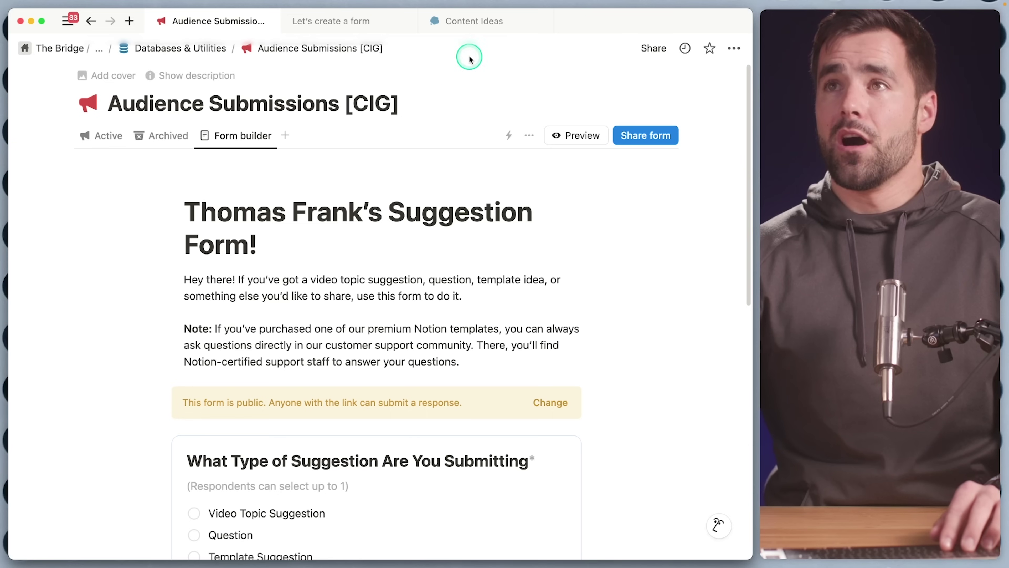
Go to the Content Ideas page and look over its My Ideas and Audience Ideas sections
click(477, 30)
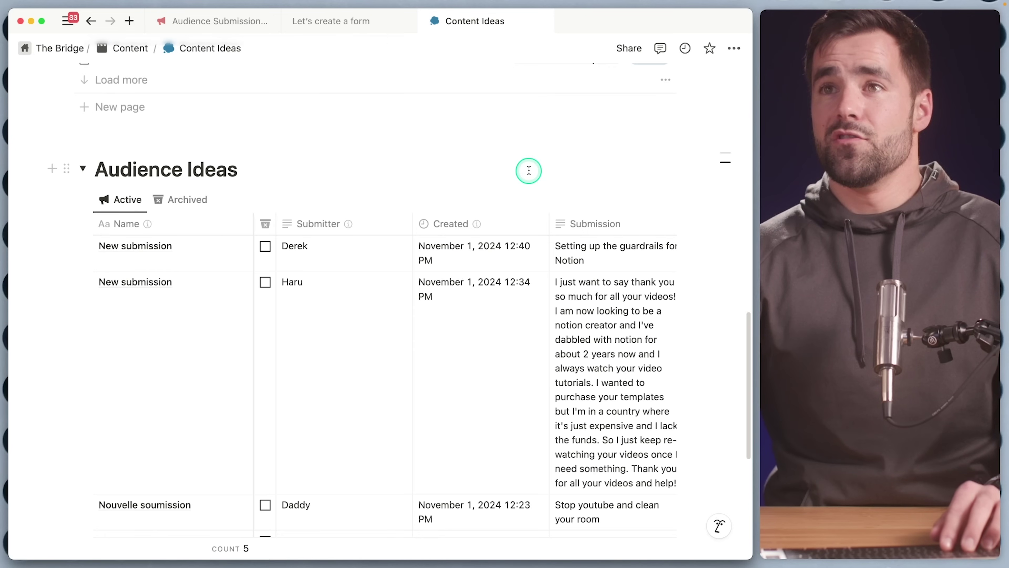
scroll(529, 170, up, 15)
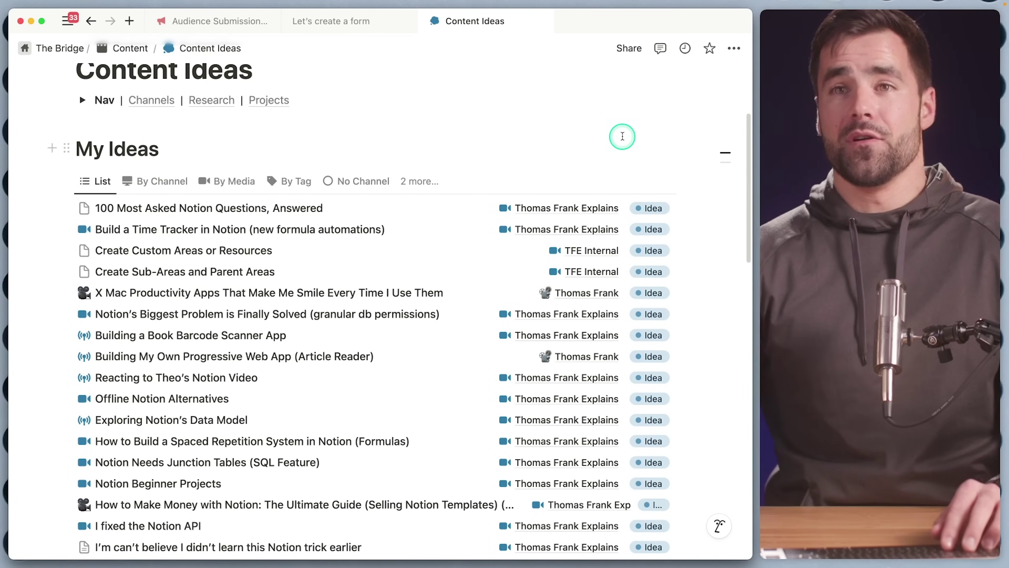
scroll(676, 297, down, 10)
scroll(679, 303, down, 8)
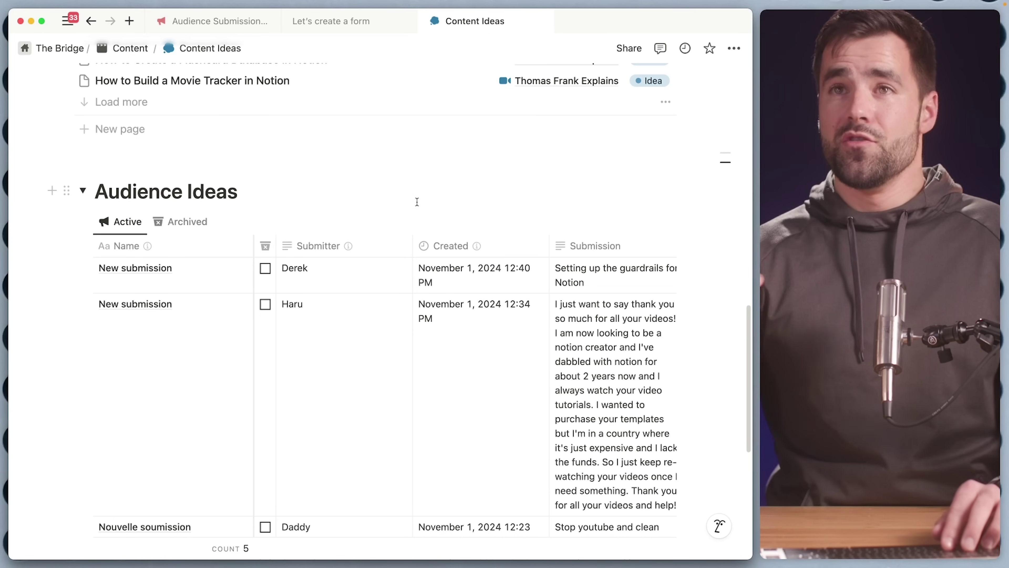
scroll(417, 202, up, 15)
scroll(390, 209, down, 16)
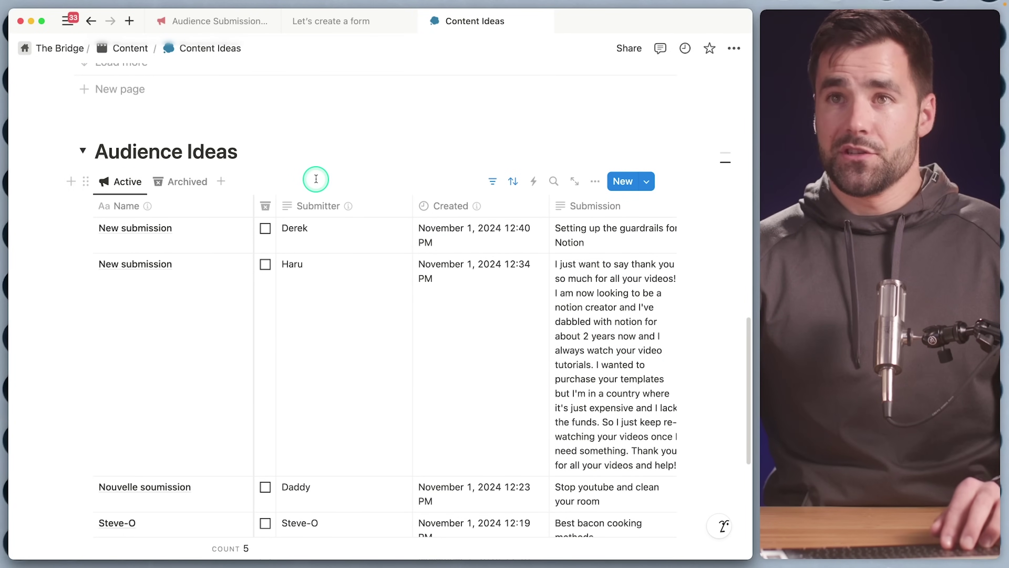
click(223, 182)
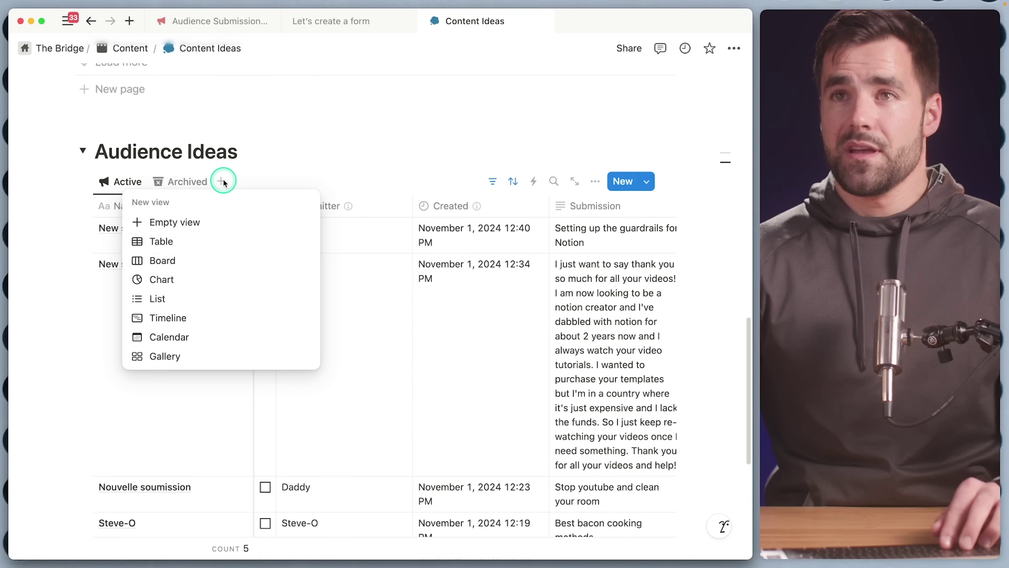
click(171, 244)
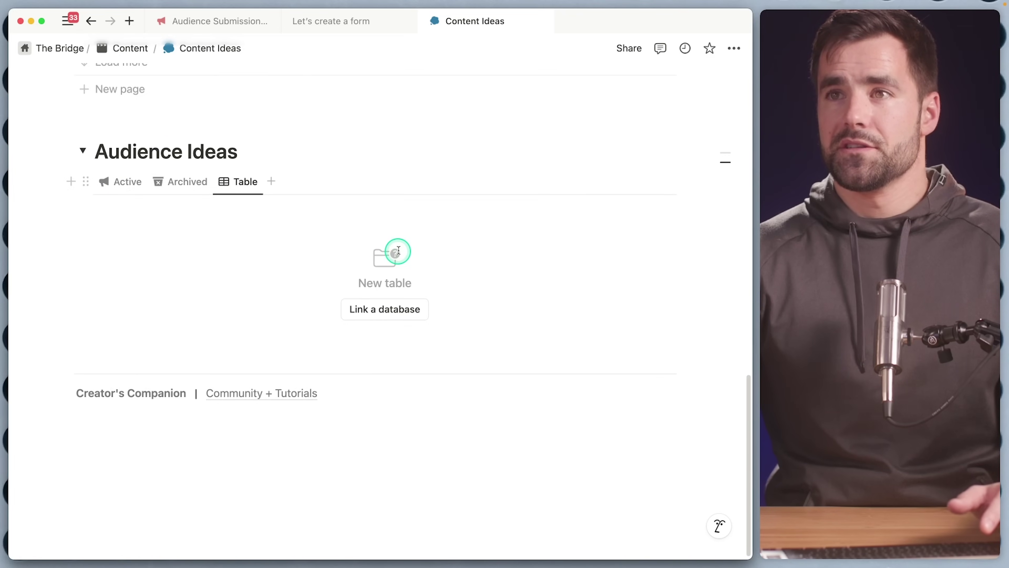
click(242, 183)
click(263, 302)
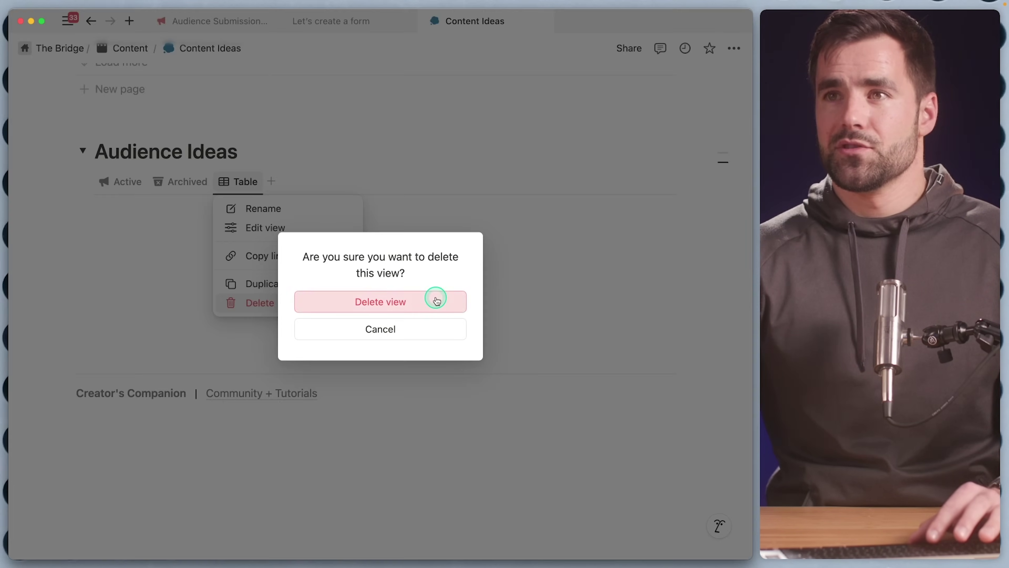
click(436, 299)
Duplicate the Active view of Audience Ideas, name the copy Queue and give it the ellipsis icon
click(126, 281)
click(157, 417)
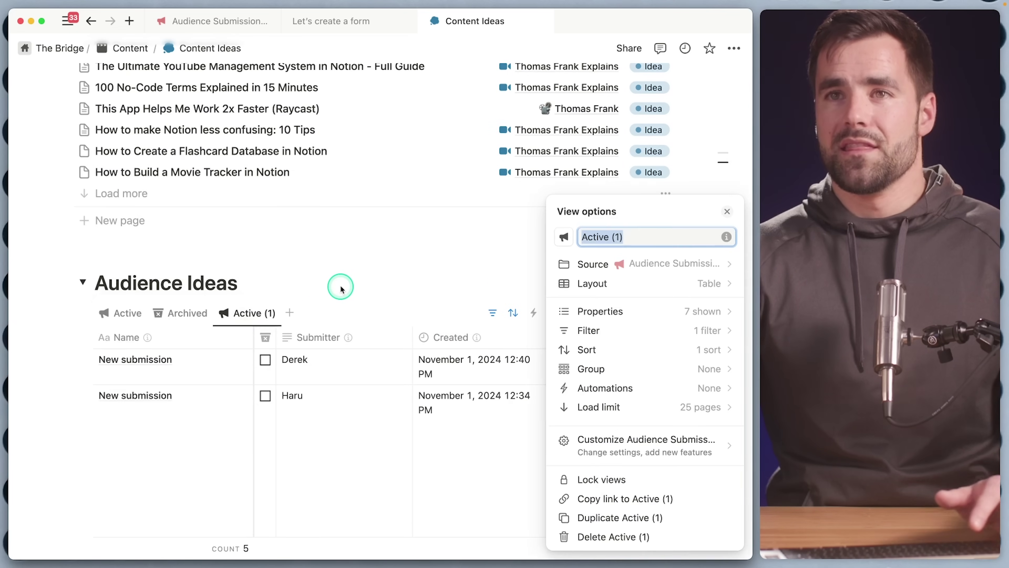
text(Queue)
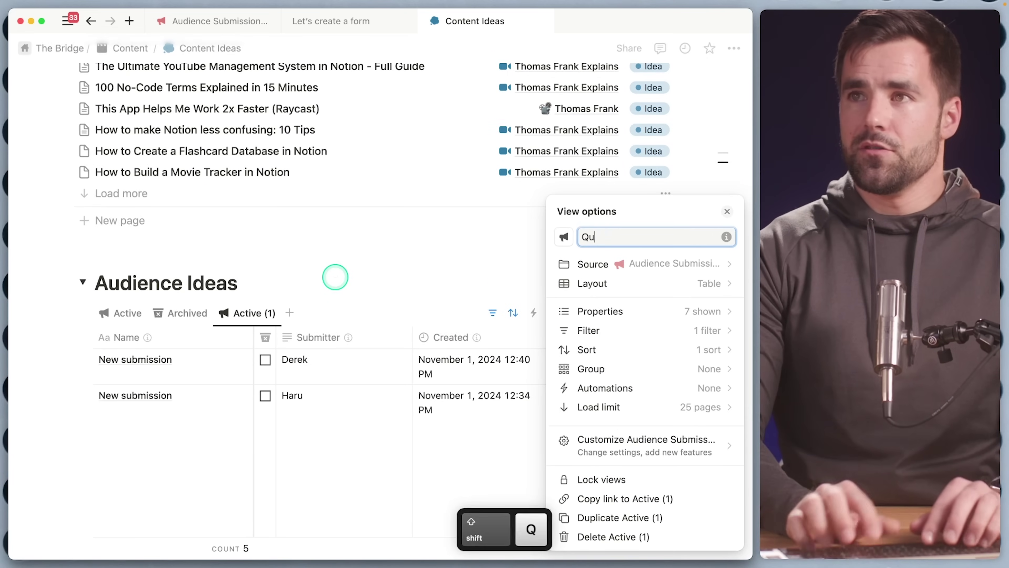
click(562, 239)
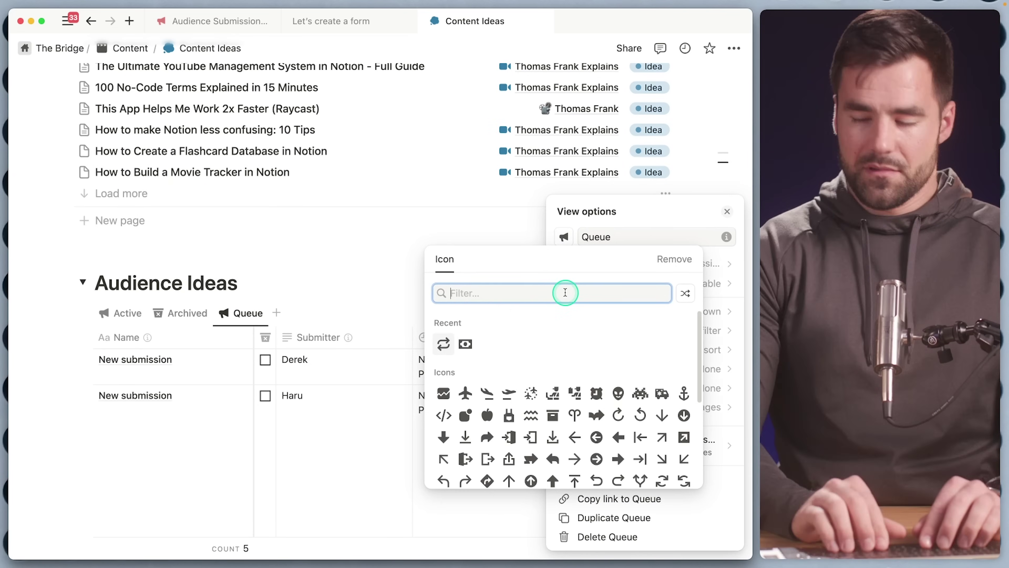
text(ell)
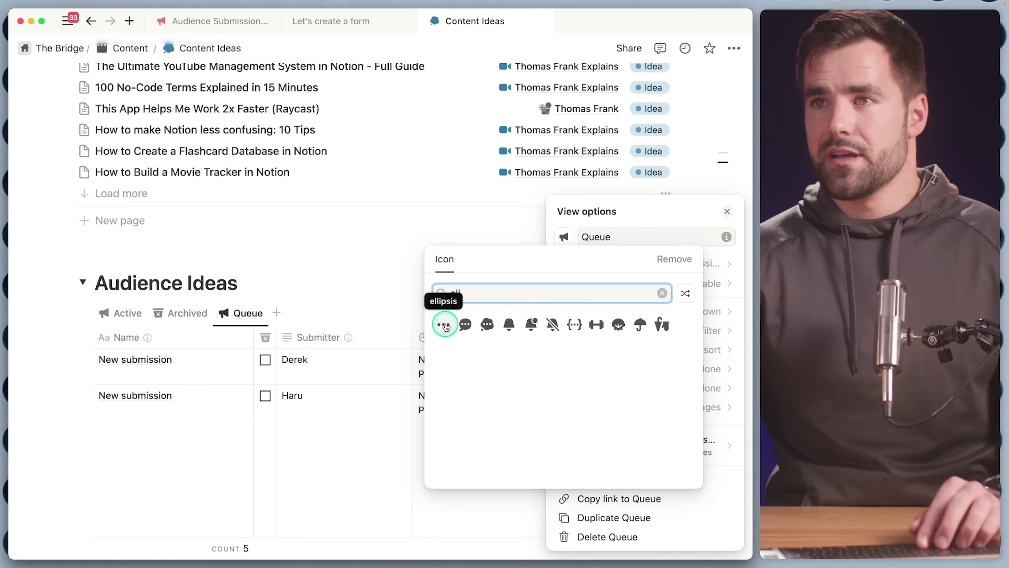
click(443, 333)
click(725, 213)
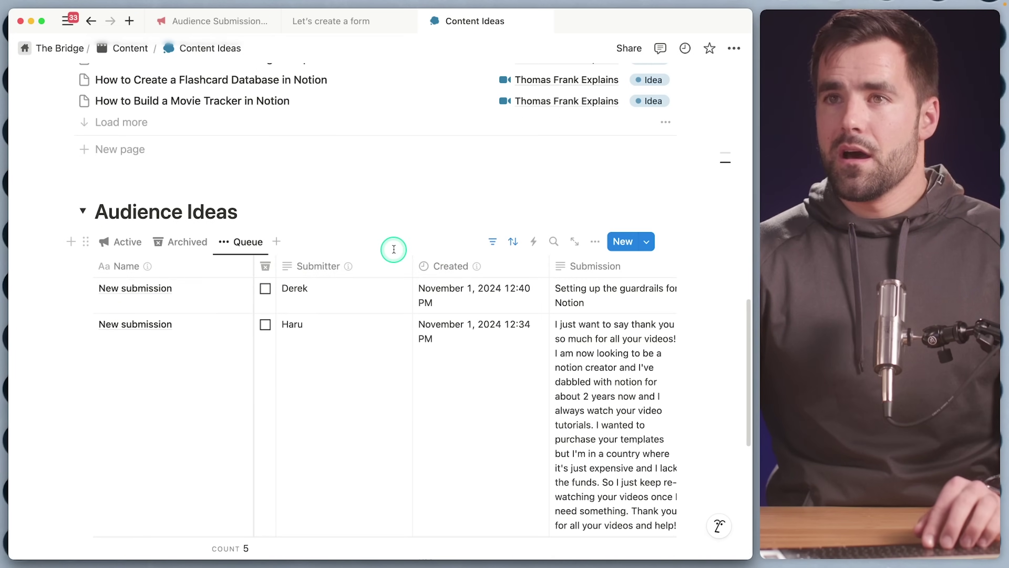
Open the first submission in the Queue view, add a Status property and gather all its options in the In progress group
click(243, 291)
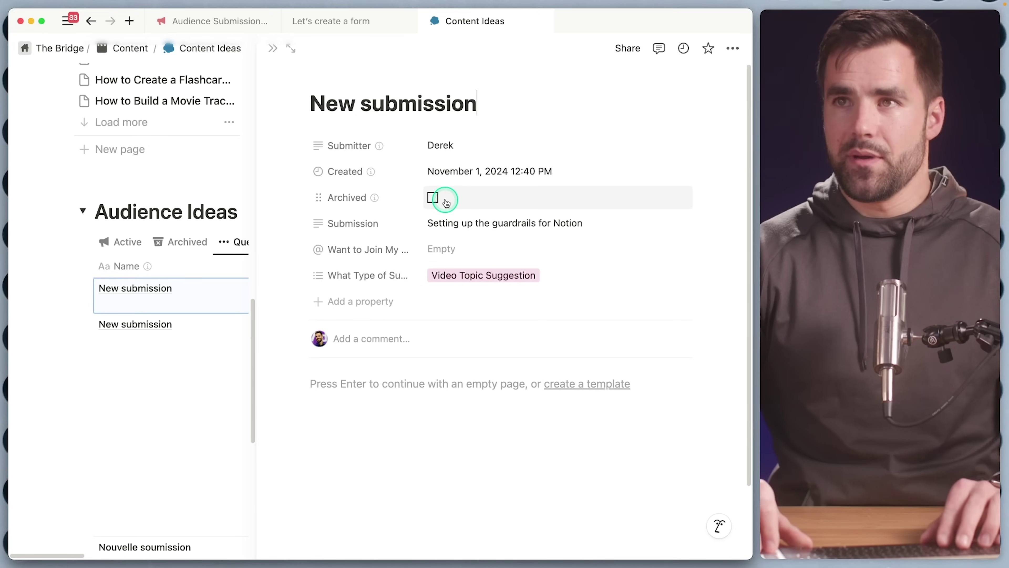
click(383, 298)
text(stat)
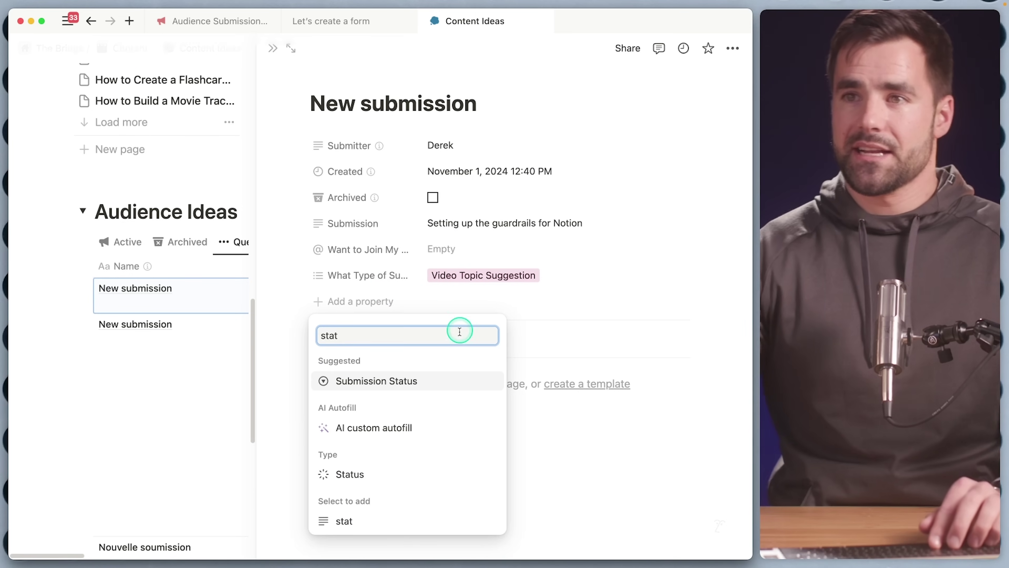
click(367, 472)
drag(323, 470, 324, 439)
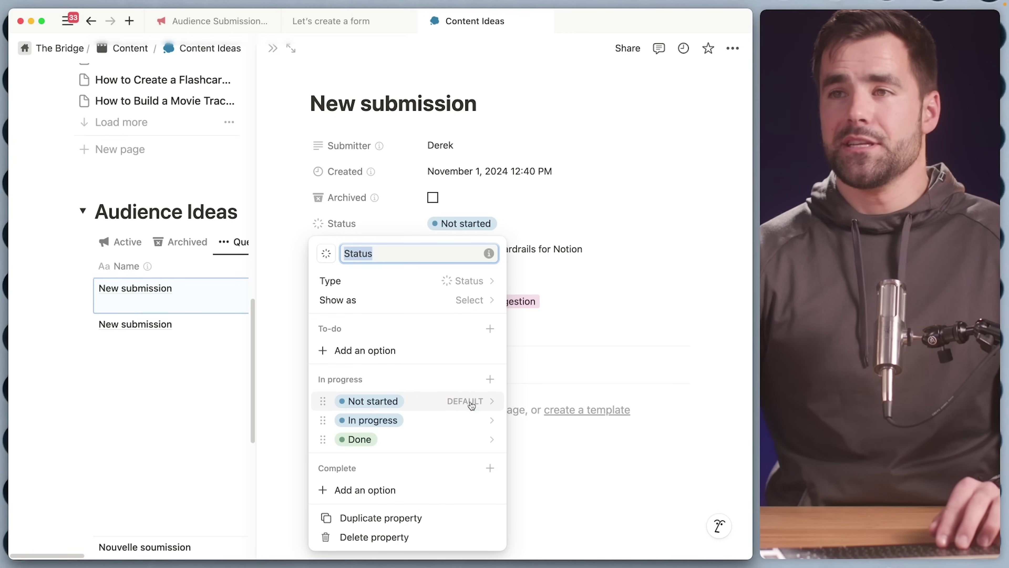
Make the In progress status option the default, rename it Not Reviewed and color it light gray
click(485, 419)
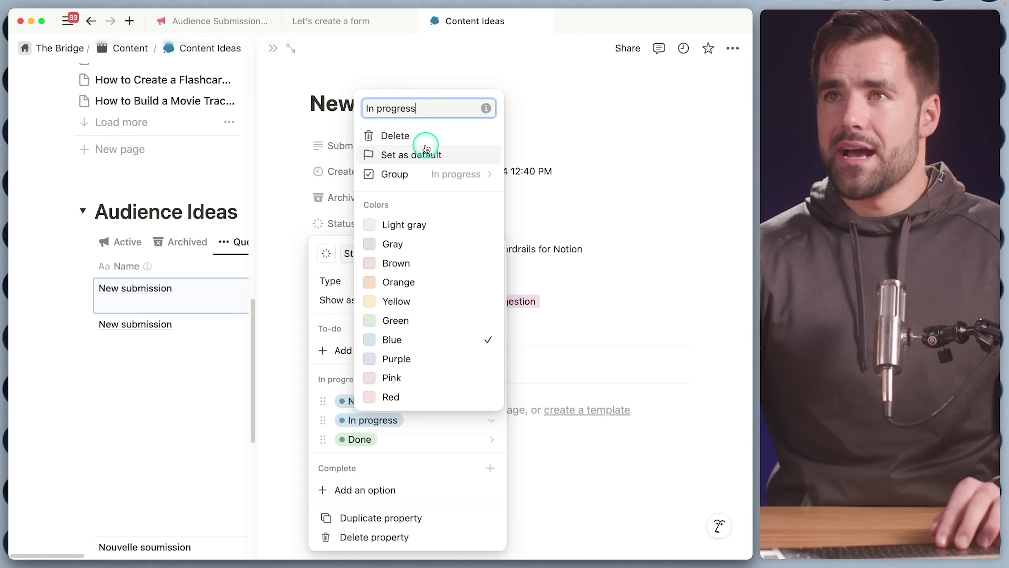
click(413, 155)
click(412, 332)
click(489, 421)
text(Not Reviewed)
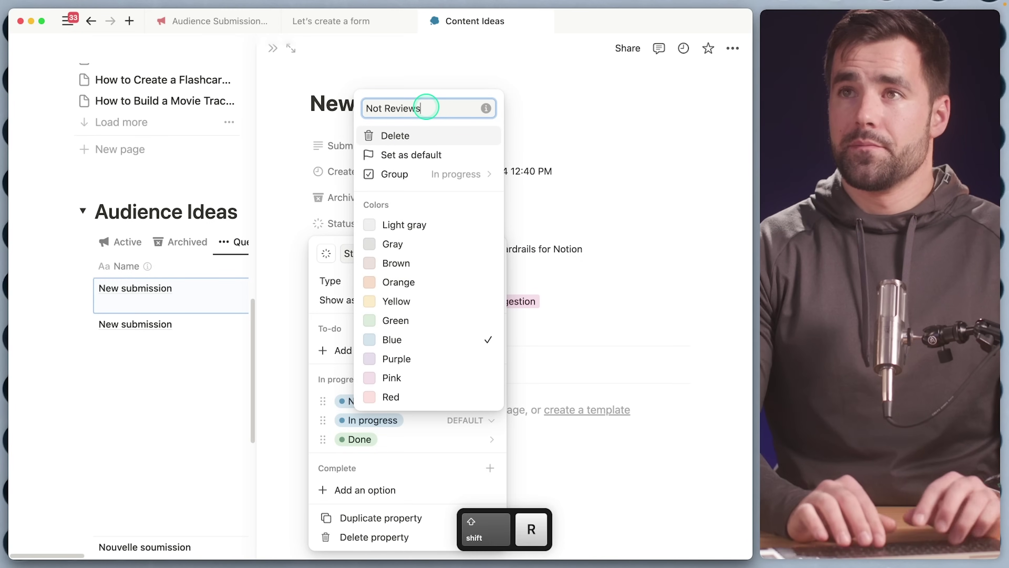
key(Return)
click(433, 401)
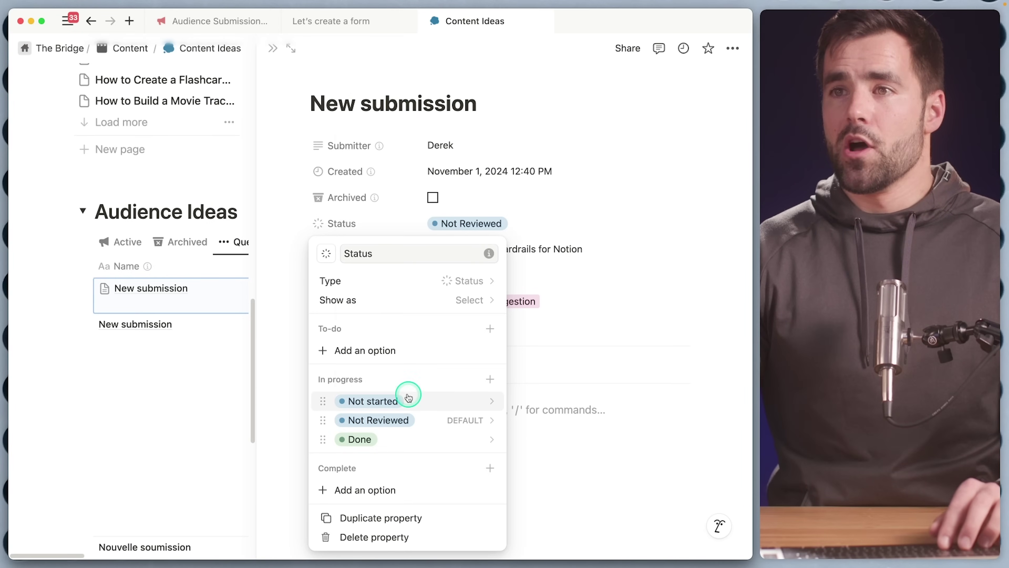
click(492, 420)
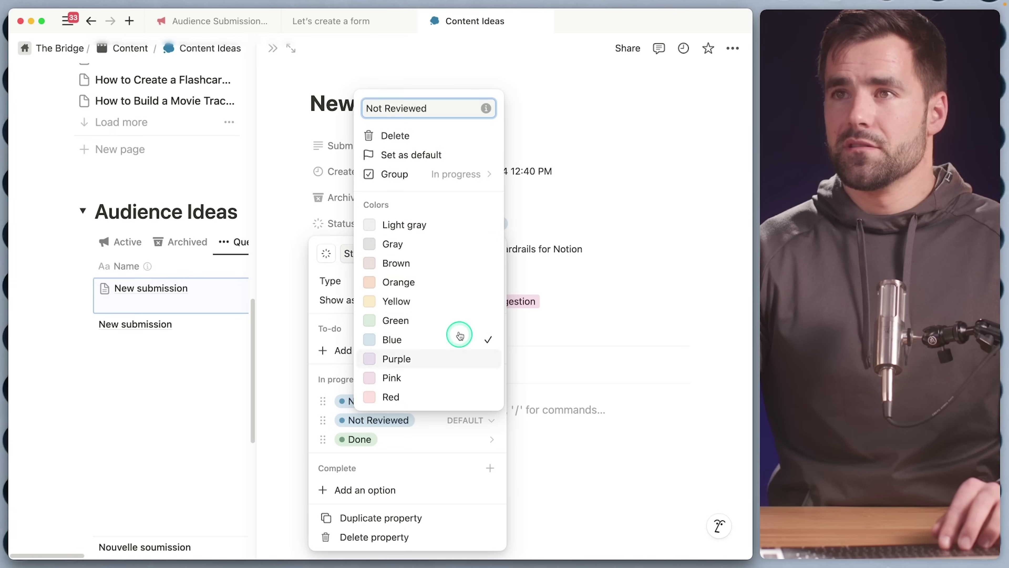
click(425, 226)
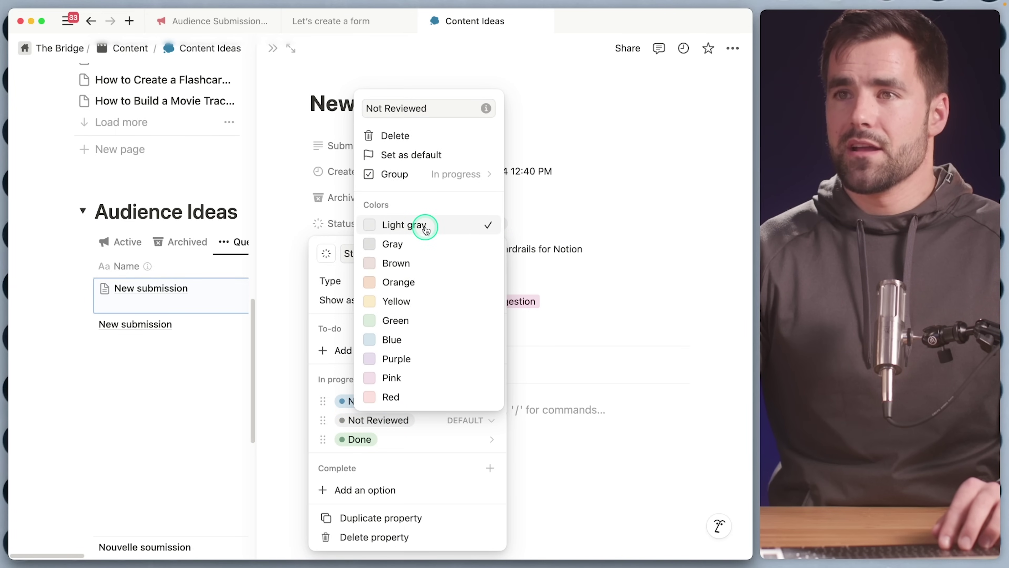
click(337, 383)
Rename the Not started status option as Rejected and color it red
click(491, 400)
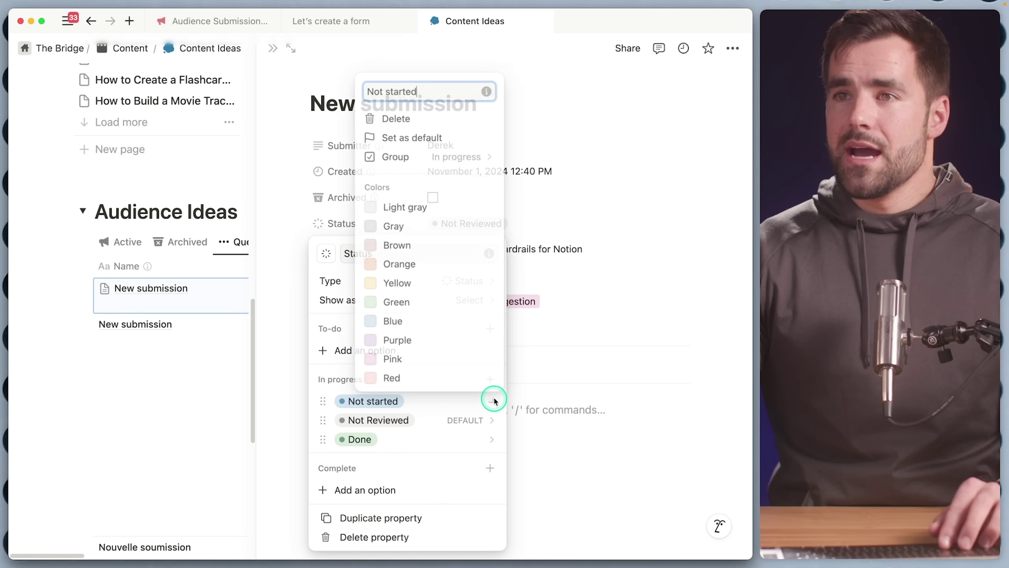
key(super+a)
text(Rejected)
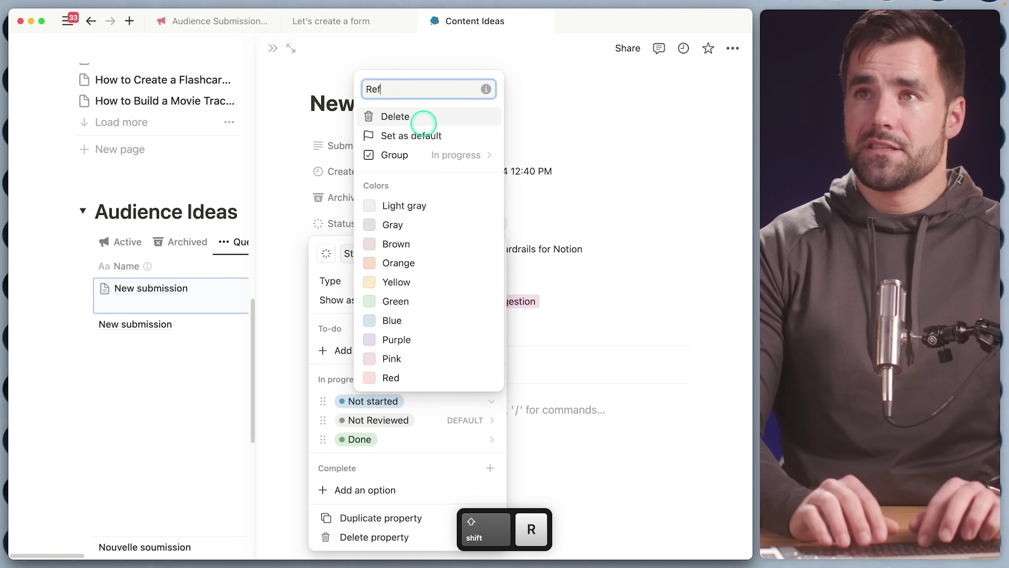
key(Return)
click(492, 400)
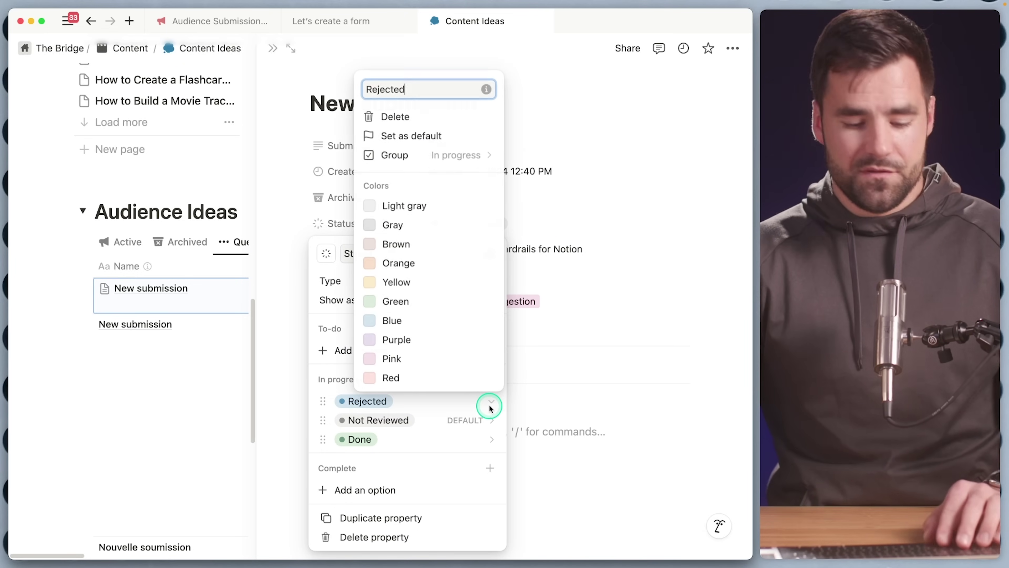
click(395, 382)
click(435, 403)
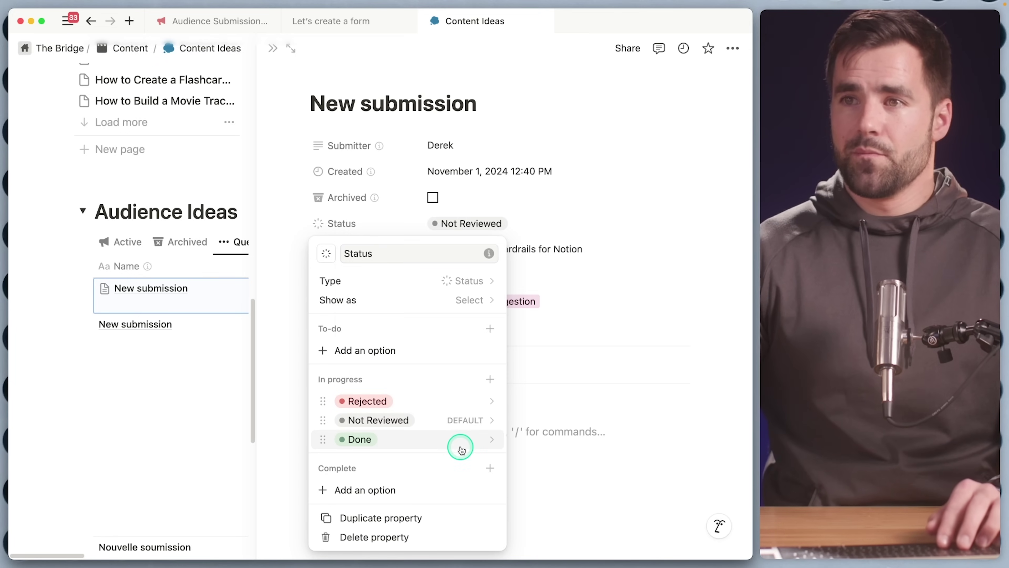
Rename the Done status option as Approved and close the Status property settings
click(491, 439)
key(BackSpace)
key(BackSpace)
key(BackSpace)
key(BackSpace)
text(A)
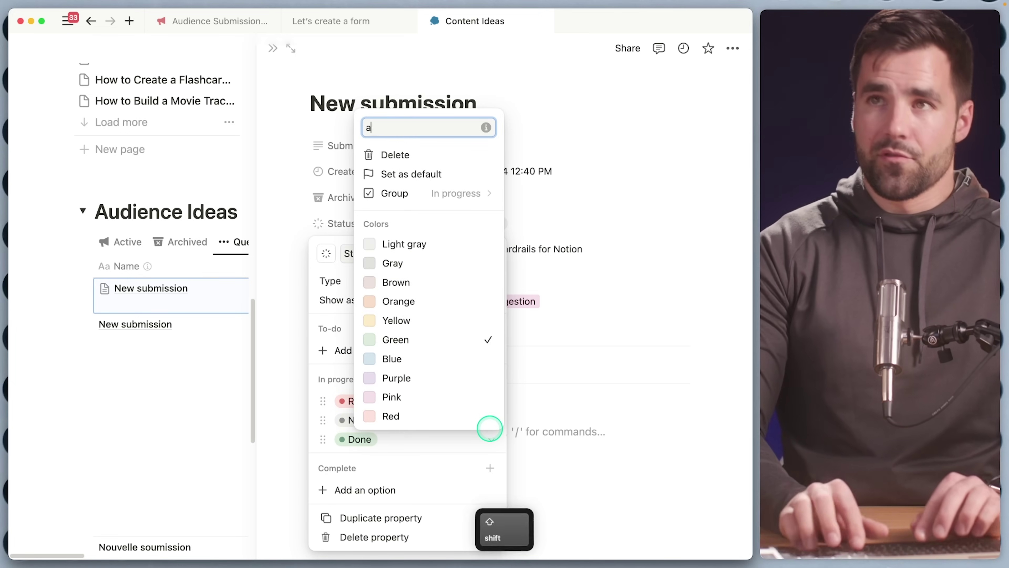
text(pproved)
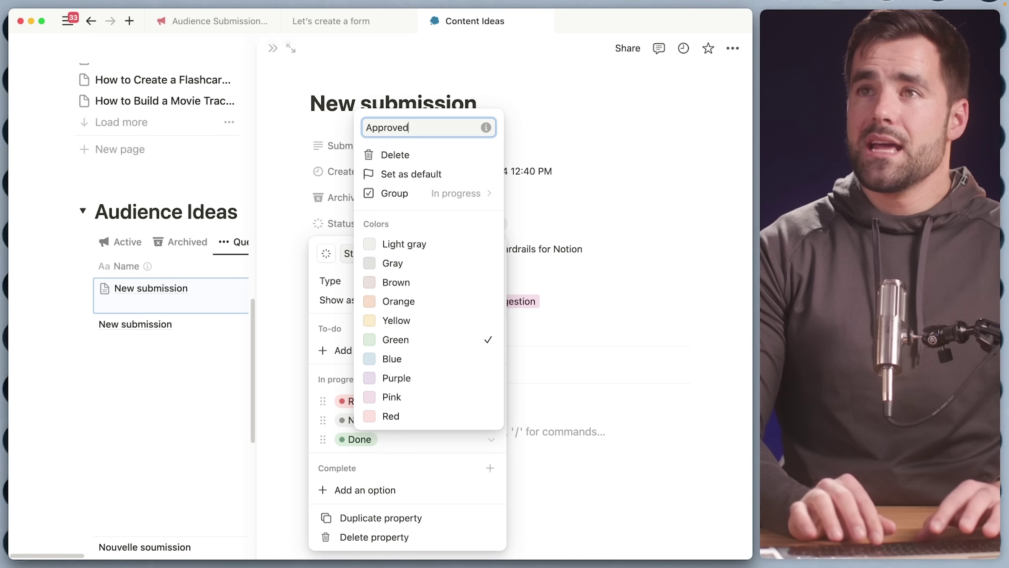
click(429, 444)
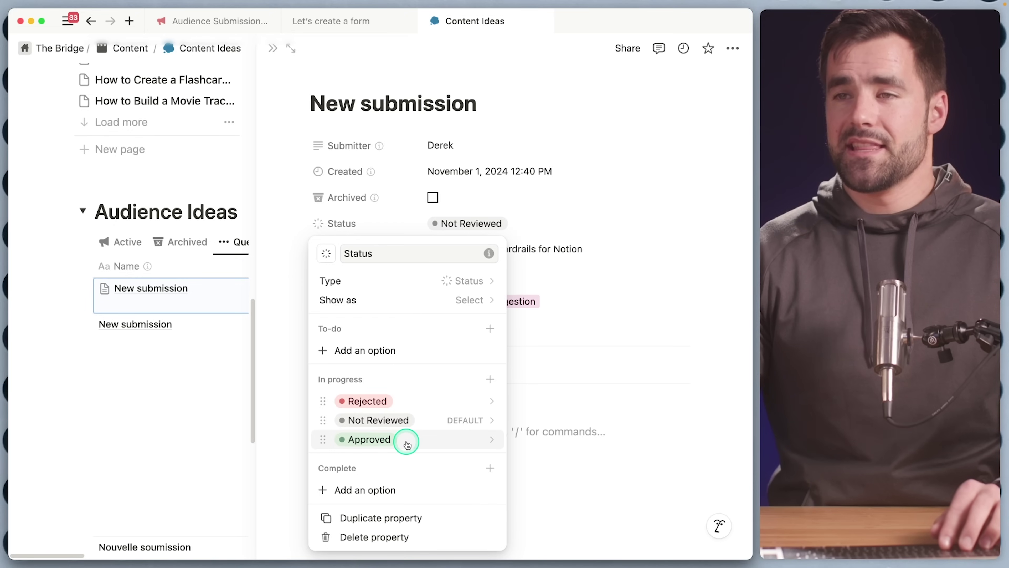
click(592, 307)
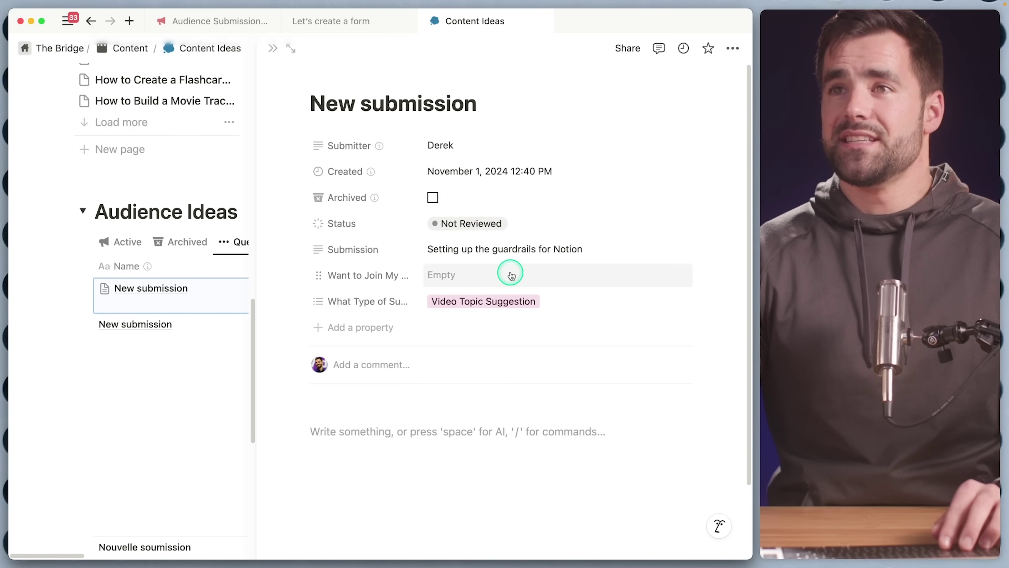
Add a button property named Reject to the submission
mouse_move(370, 164)
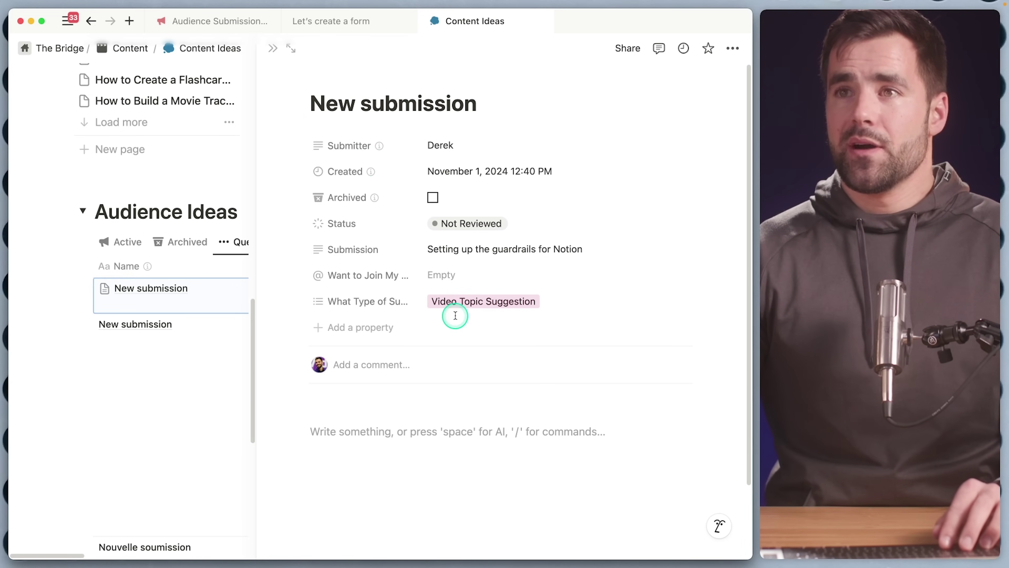
click(349, 327)
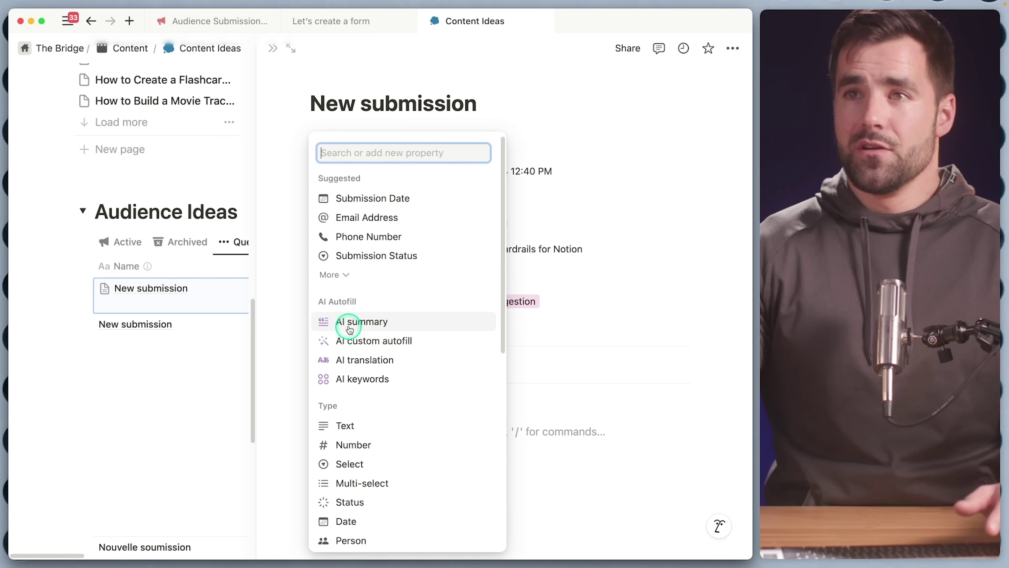
text(butt)
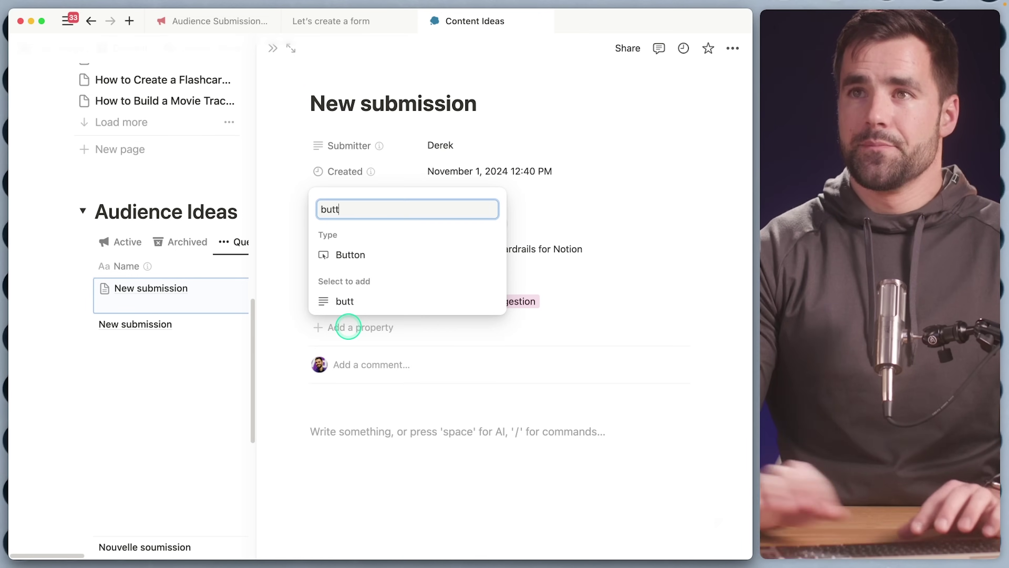
click(335, 327)
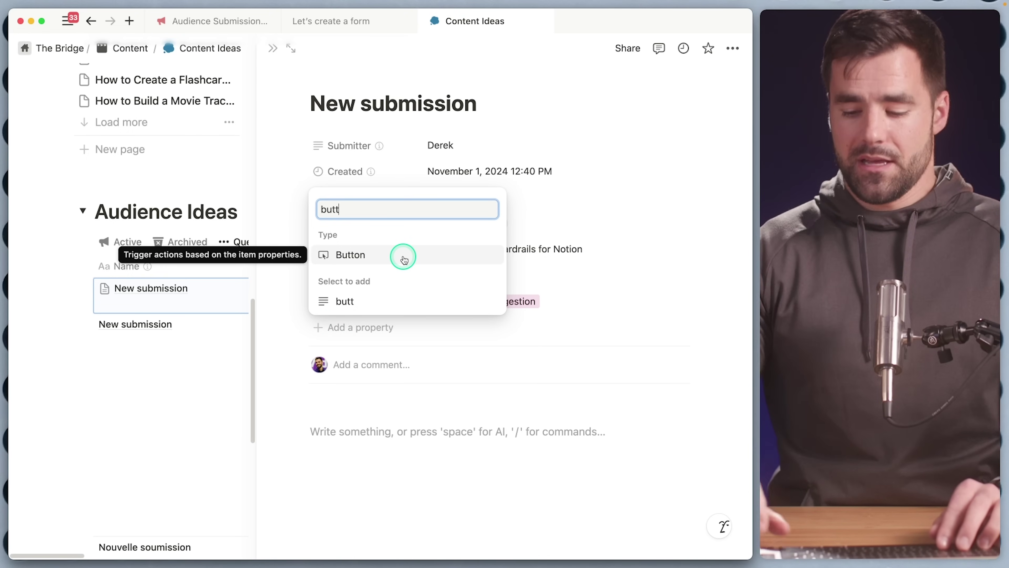
click(404, 260)
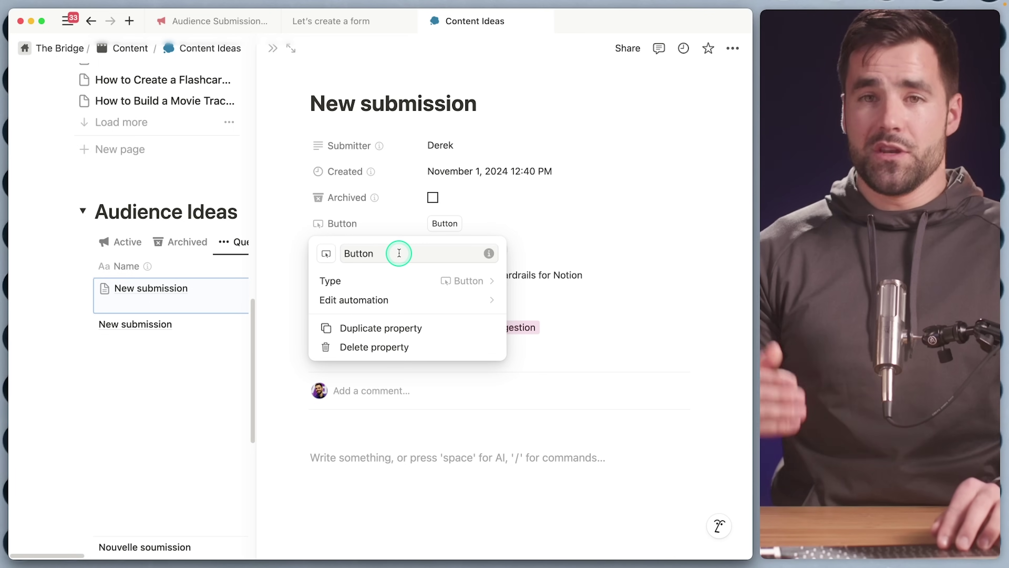
click(412, 244)
key(BackSpace)
key(BackSpace)
key(BackSpace)
key(BackSpace)
key(BackSpace)
key(BackSpace)
text(Reject)
Set the Reject button's automation to change this page's Status to Rejected, and save it
click(424, 300)
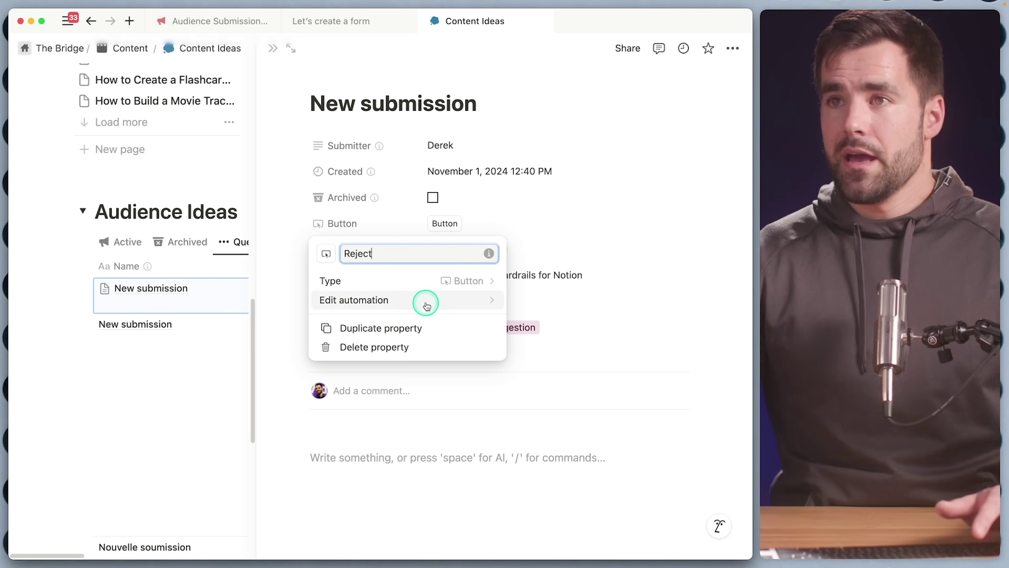
click(382, 233)
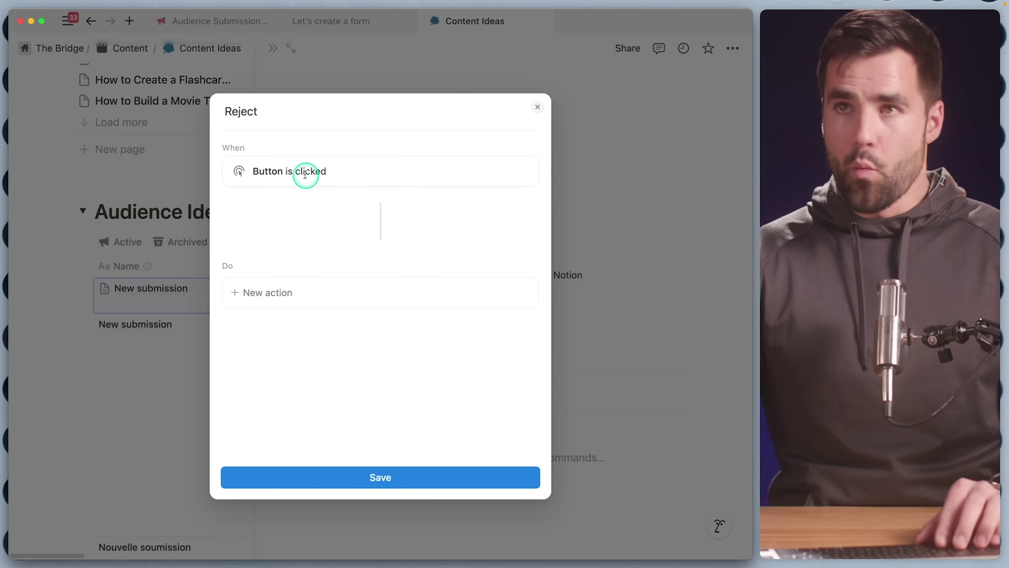
click(332, 286)
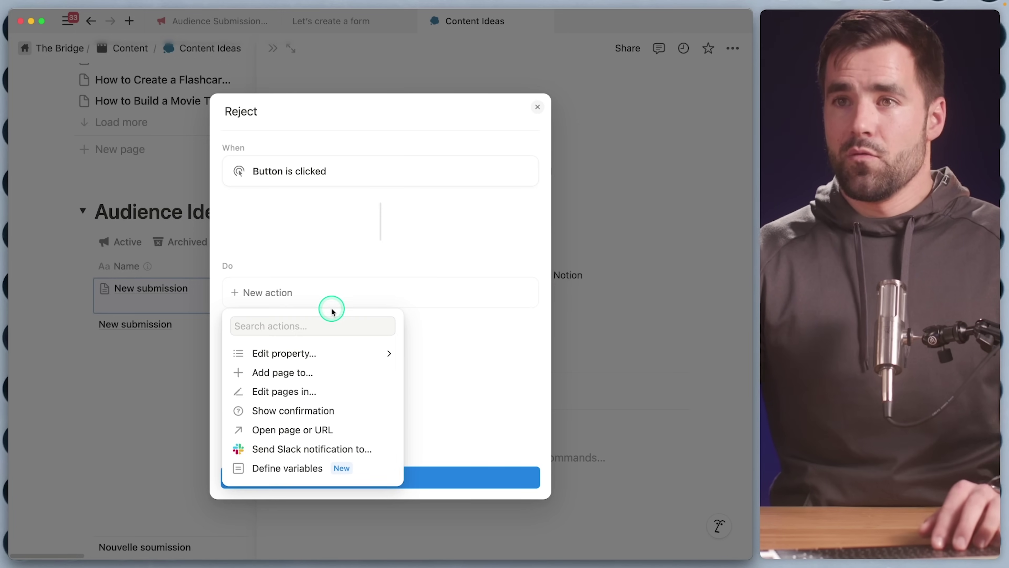
click(326, 352)
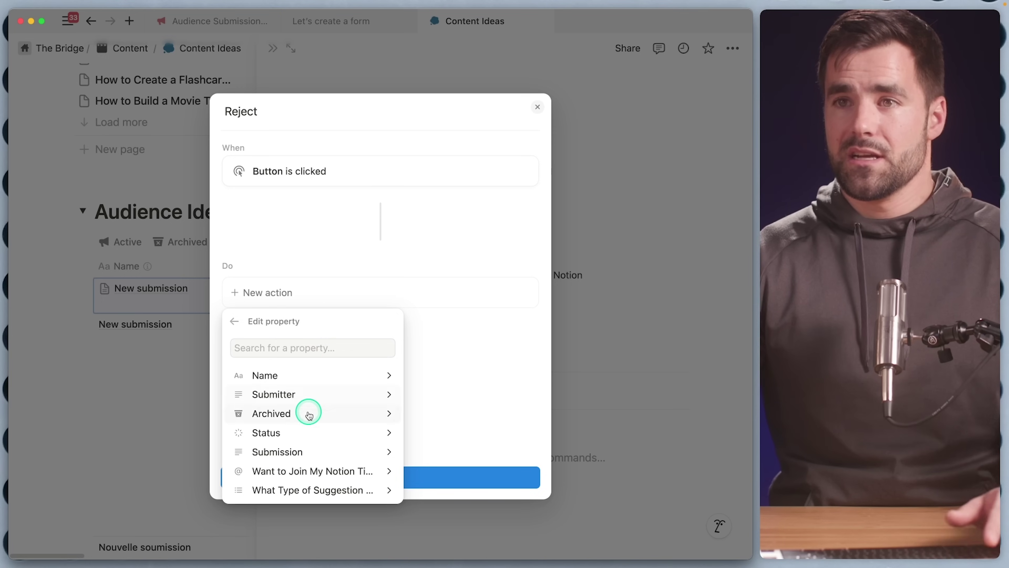
click(305, 432)
click(264, 433)
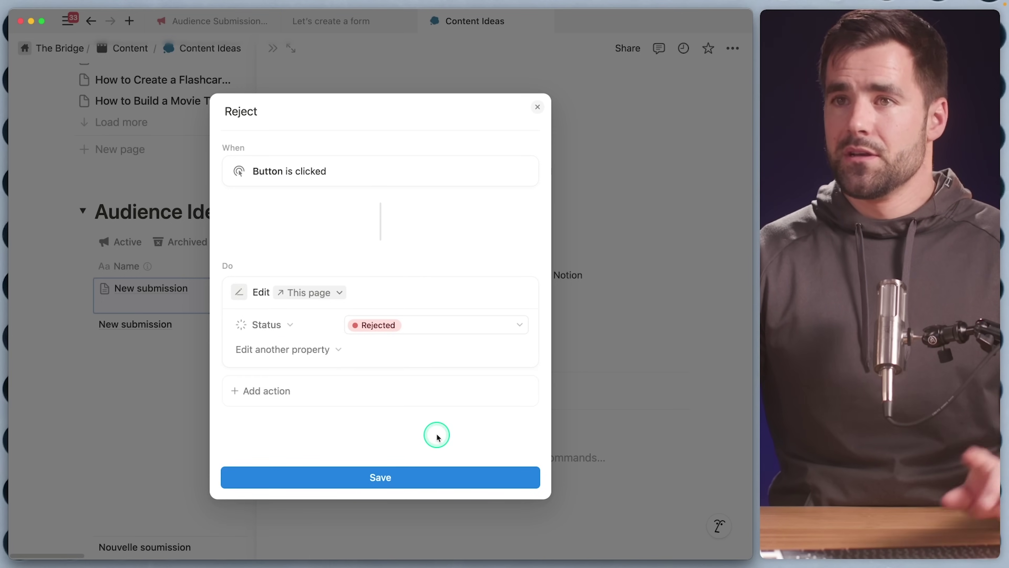
click(398, 477)
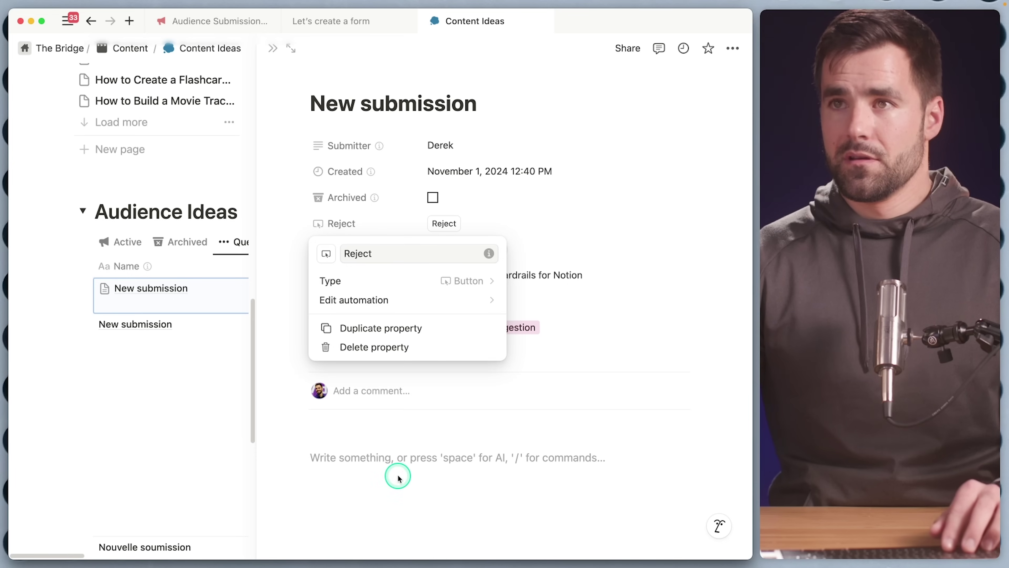
click(592, 302)
Add a second button property named Approve to the submission
click(373, 355)
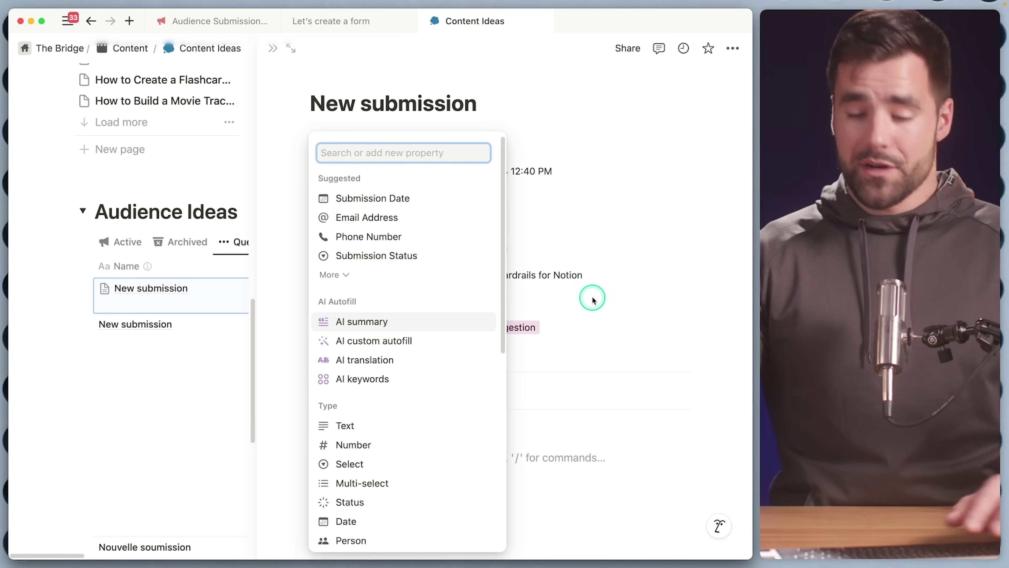
text(butt)
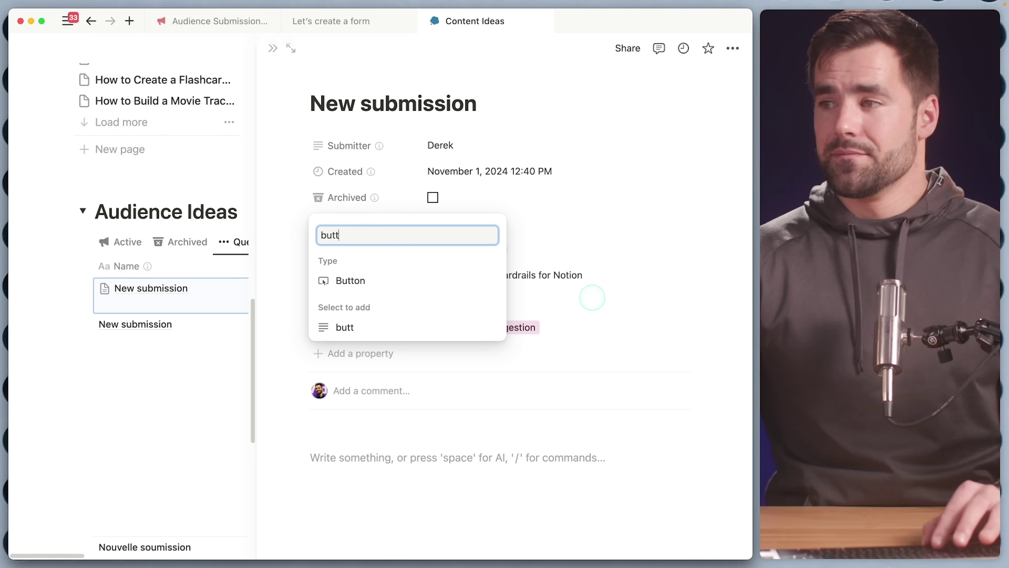
key(Return)
text(Approve)
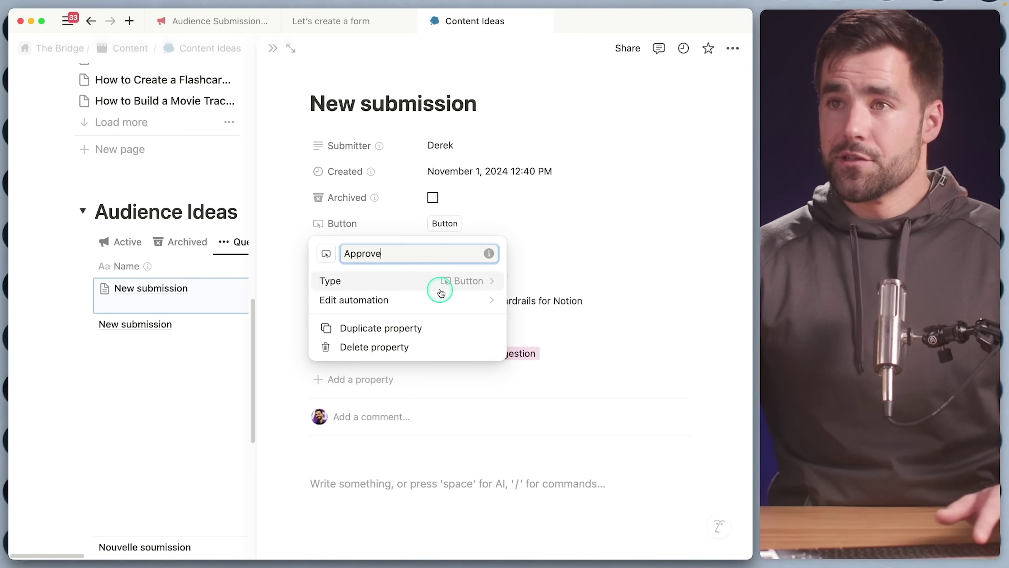
Give the Approve button's automation an action that sets this page's Status to Approved
click(437, 300)
click(375, 302)
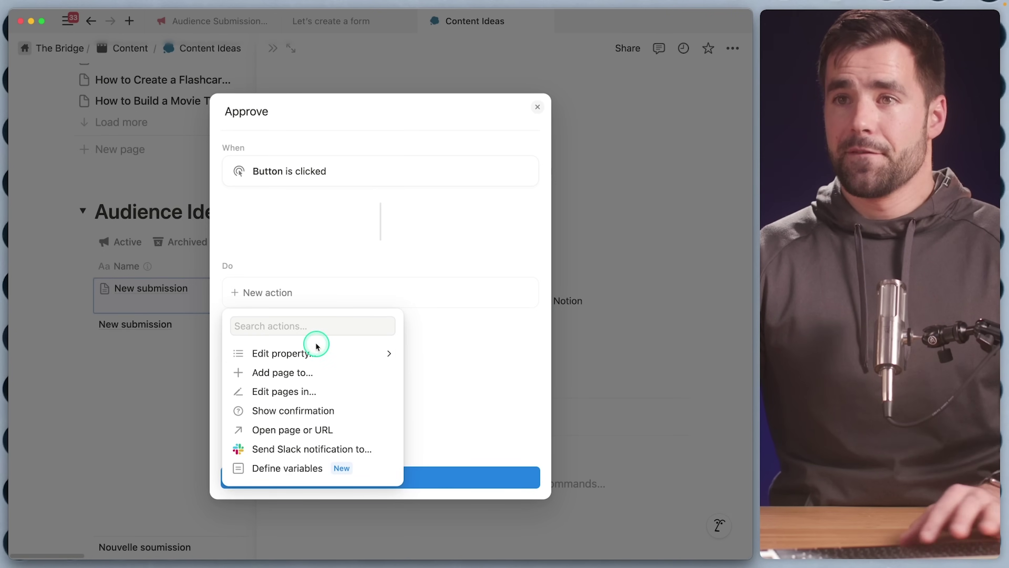
click(317, 352)
click(280, 431)
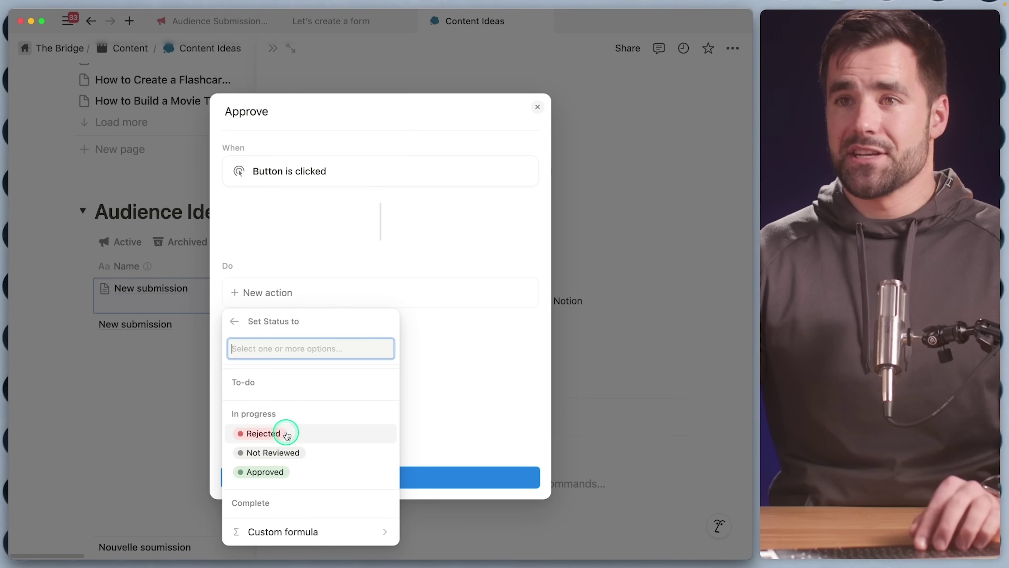
click(268, 473)
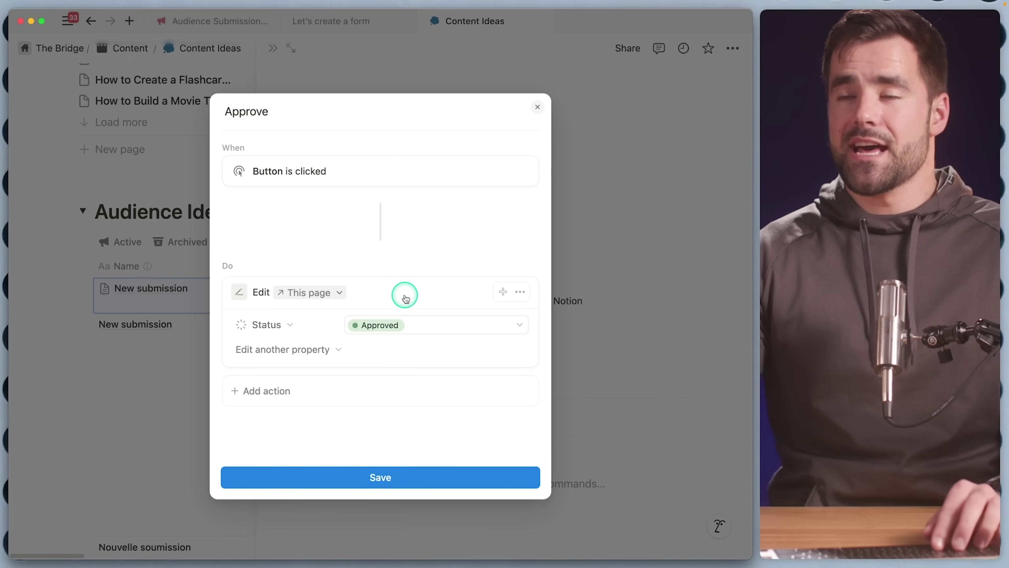
Add a second action to the Approve automation that adds a page to the Content [CIG] database
click(355, 382)
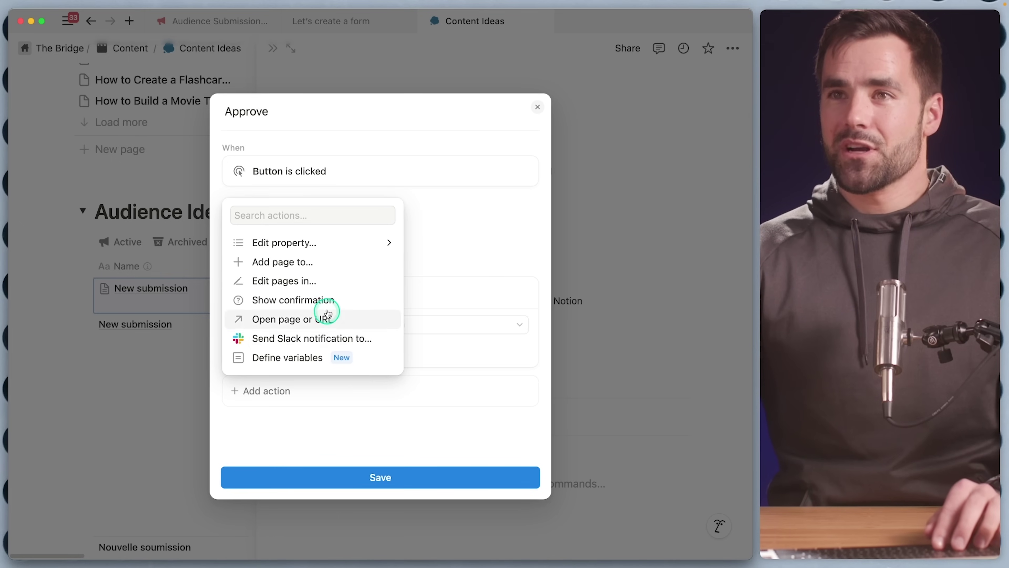
click(323, 263)
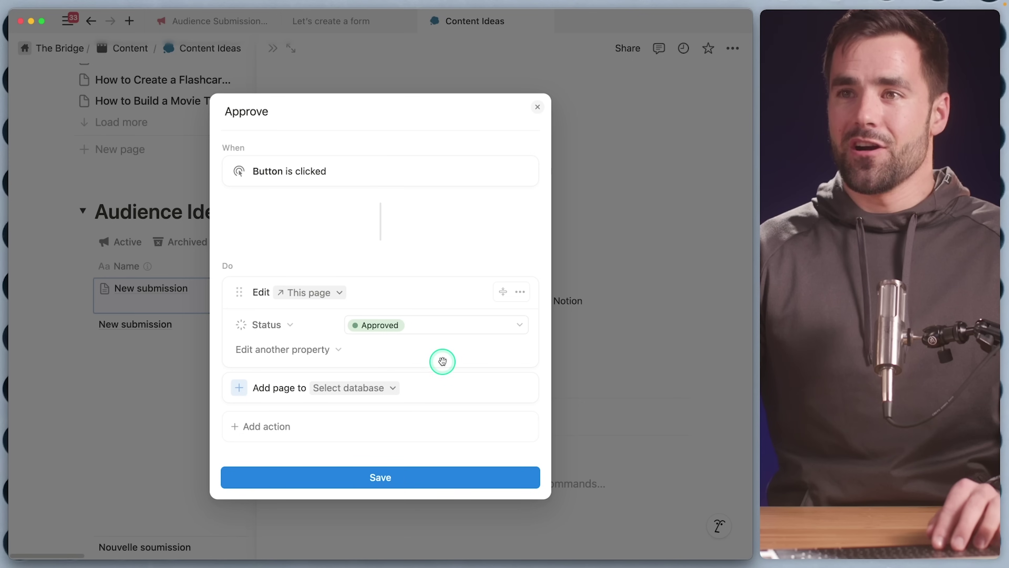
click(373, 388)
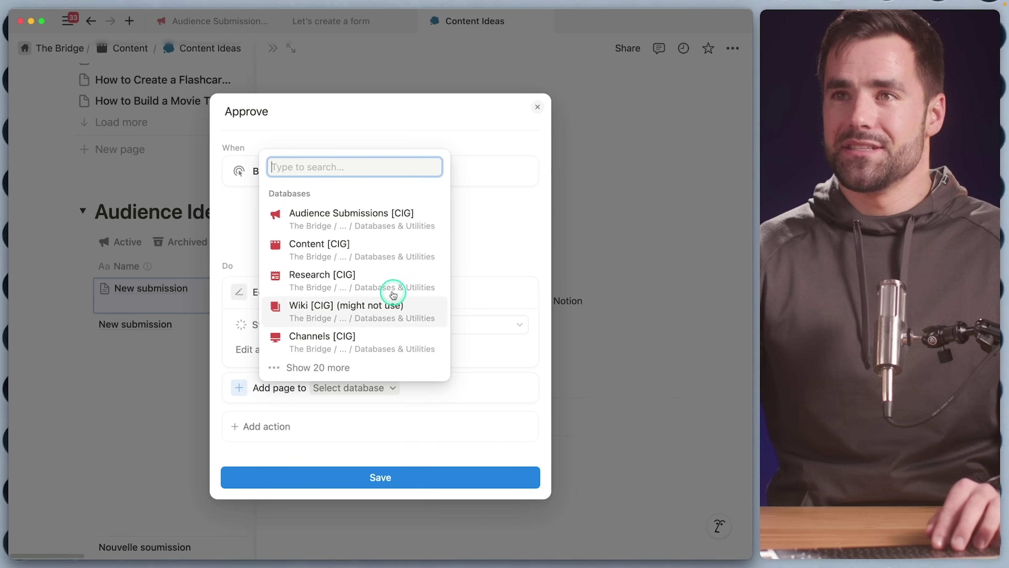
click(360, 255)
scroll(419, 259, down, 2)
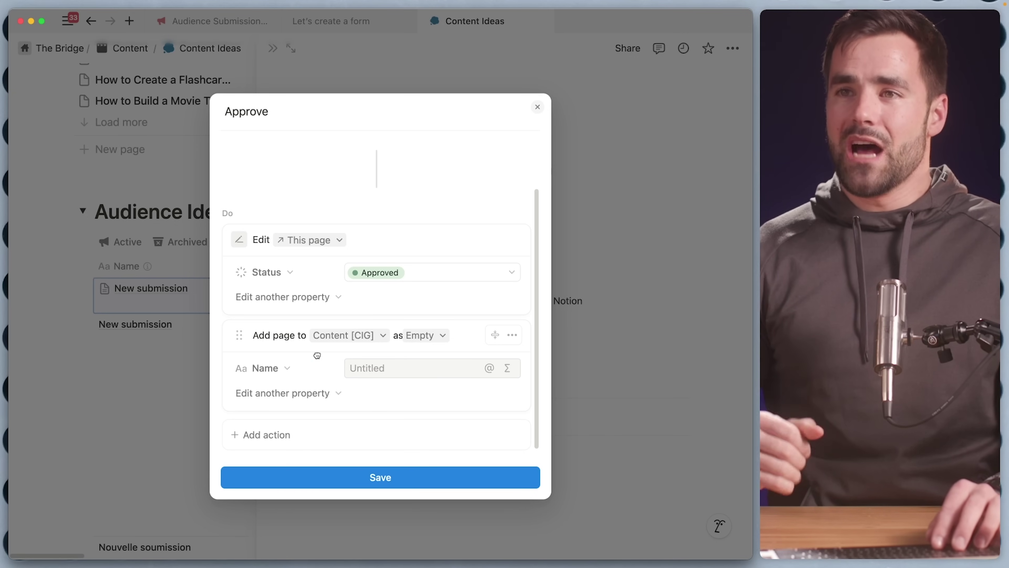
scroll(317, 355, up, 2)
click(337, 353)
click(335, 246)
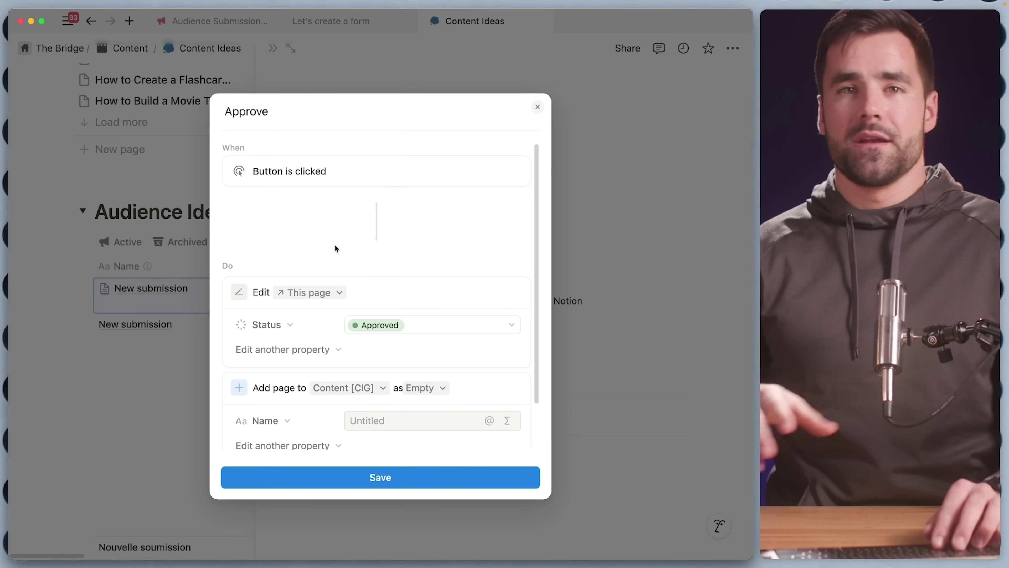
scroll(346, 262, down, 2)
click(385, 279)
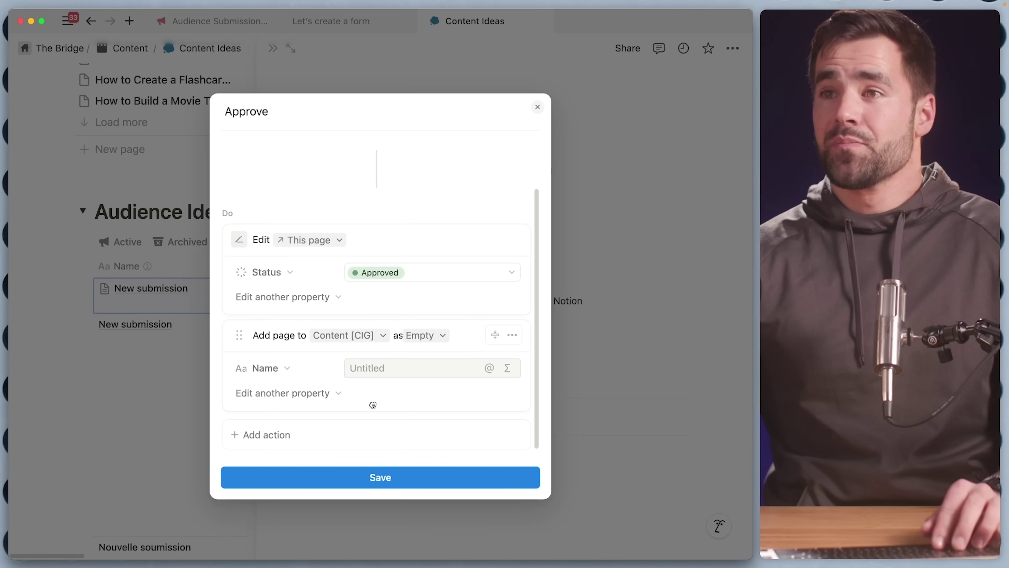
click(508, 370)
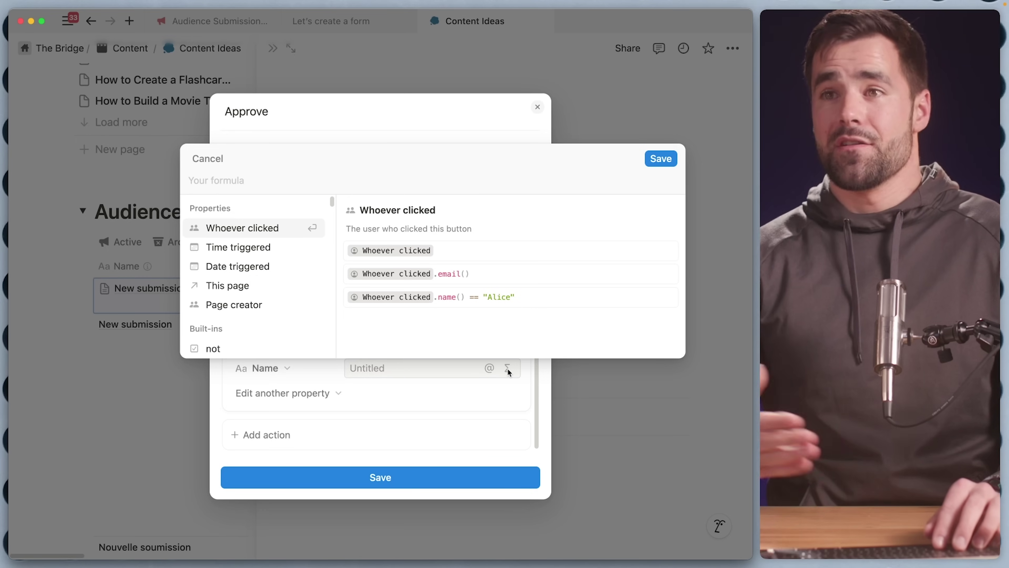
click(492, 382)
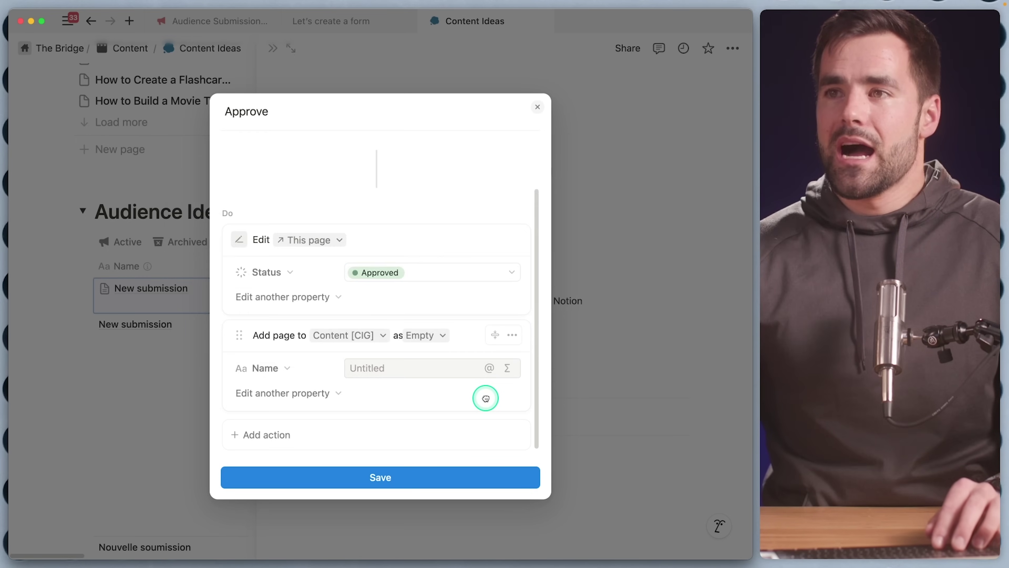
scroll(447, 310, up, 3)
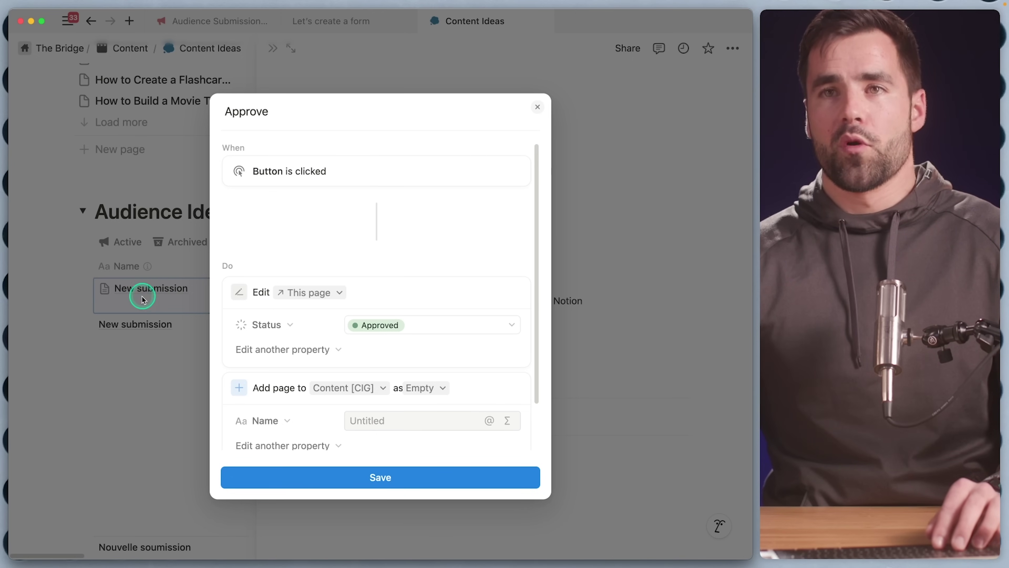
scroll(333, 393, down, 3)
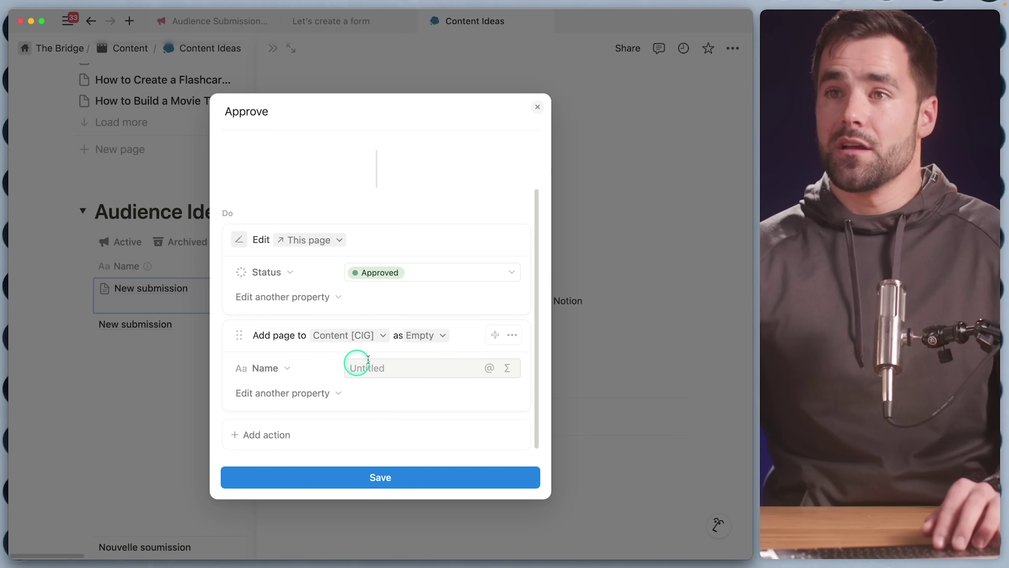
Set the Name of the page being added to the formula This page.Name and save the formula
click(504, 368)
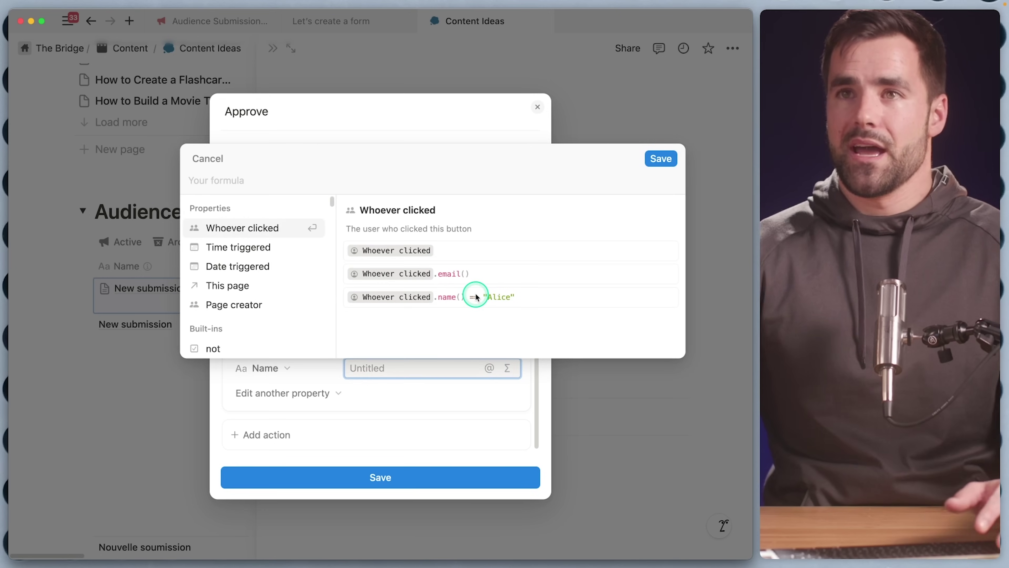
click(259, 286)
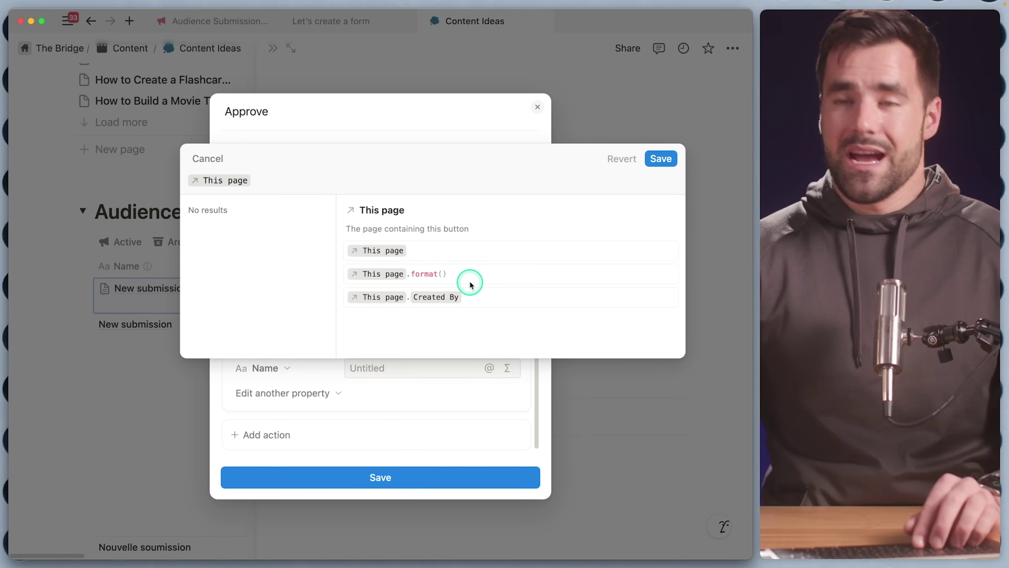
text(.)
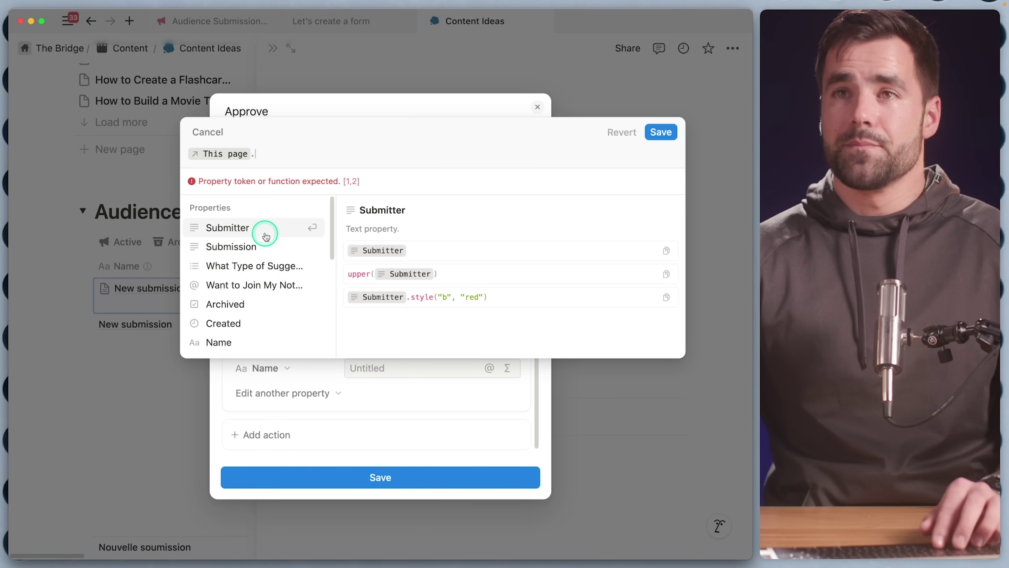
scroll(263, 232, down, 2)
click(240, 286)
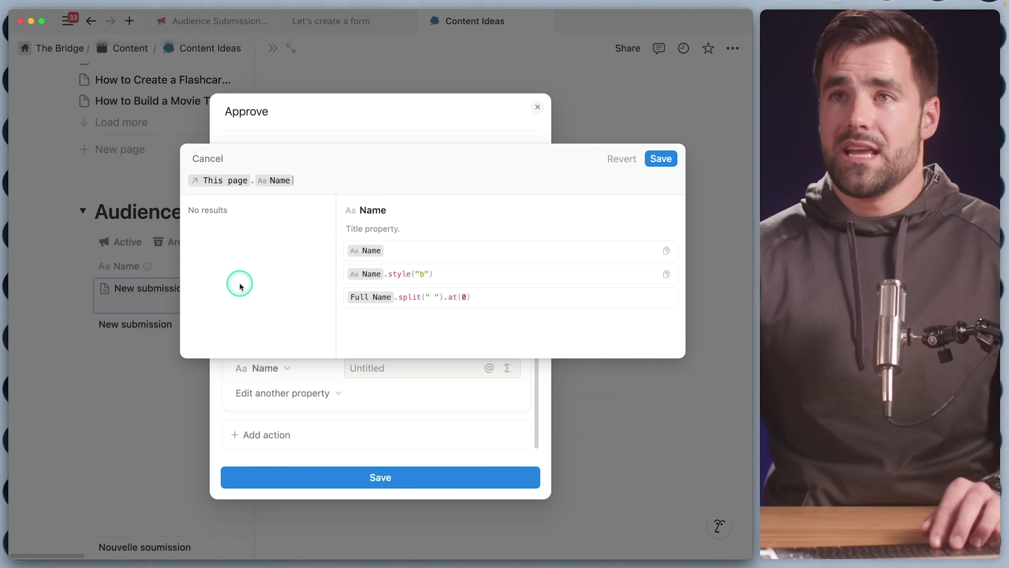
click(670, 158)
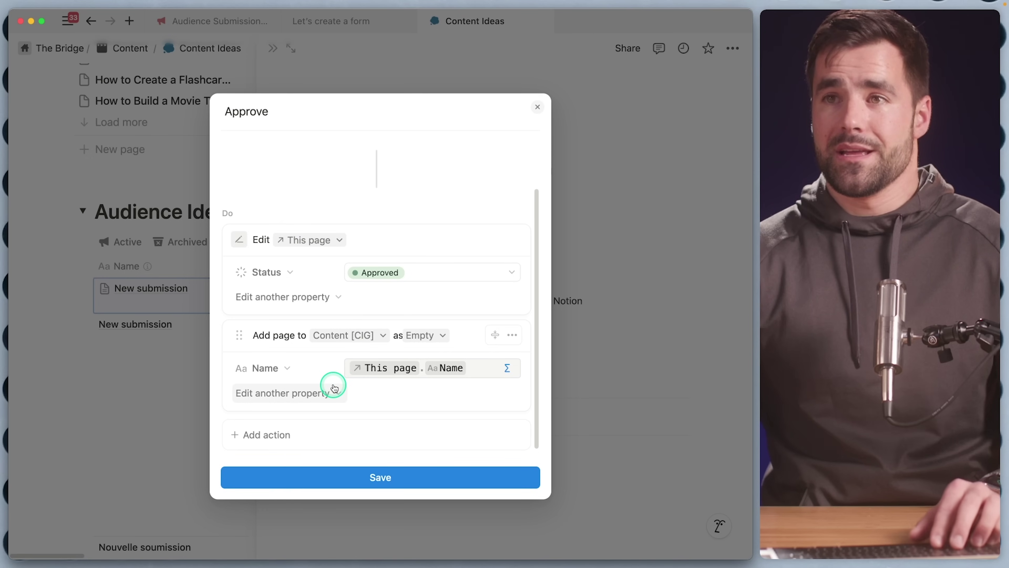
Add the Description property to the add-page action, set it to the formula This page.Submission and save the formula
click(321, 394)
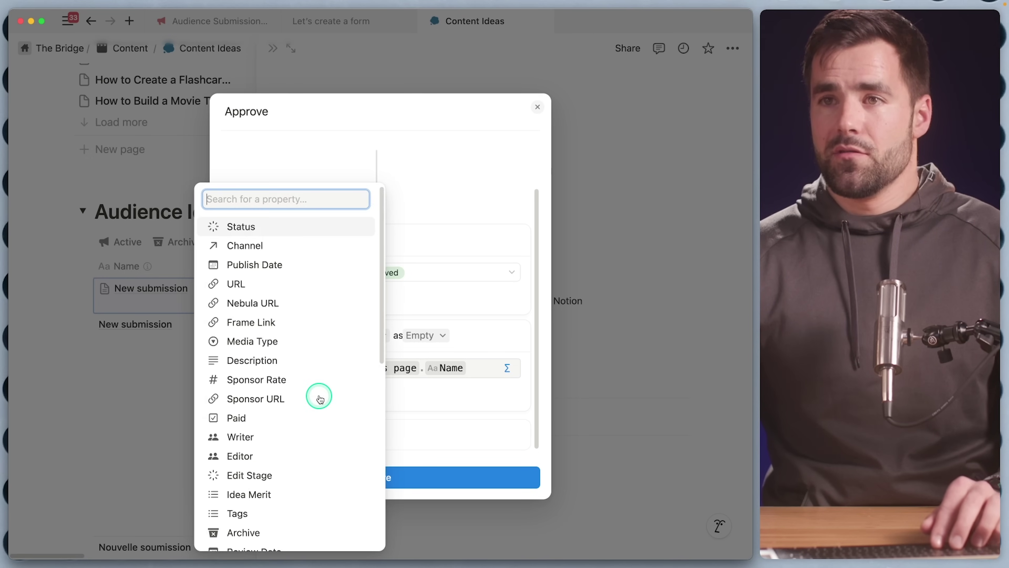
click(274, 364)
scroll(356, 406, down, 1)
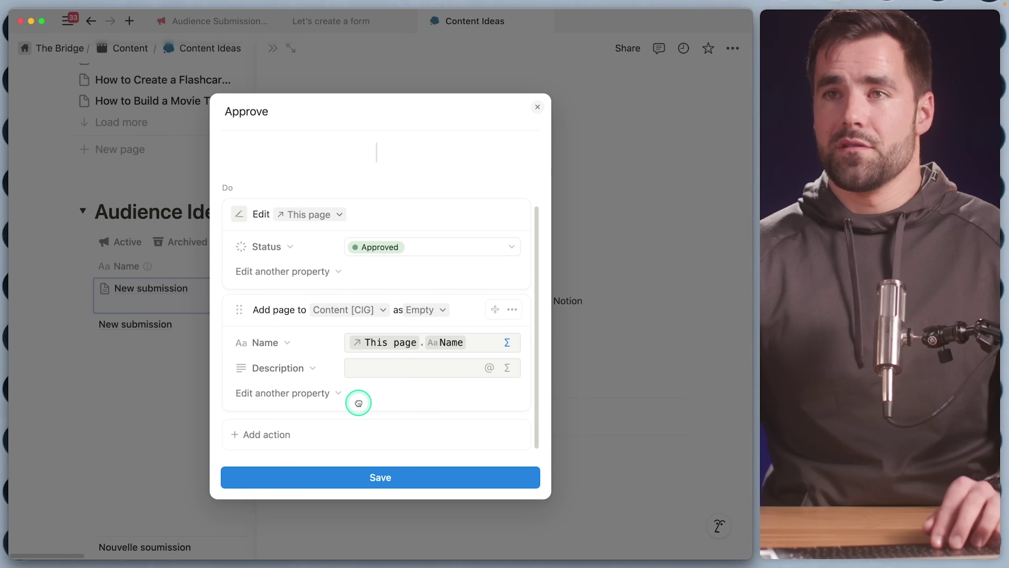
click(508, 369)
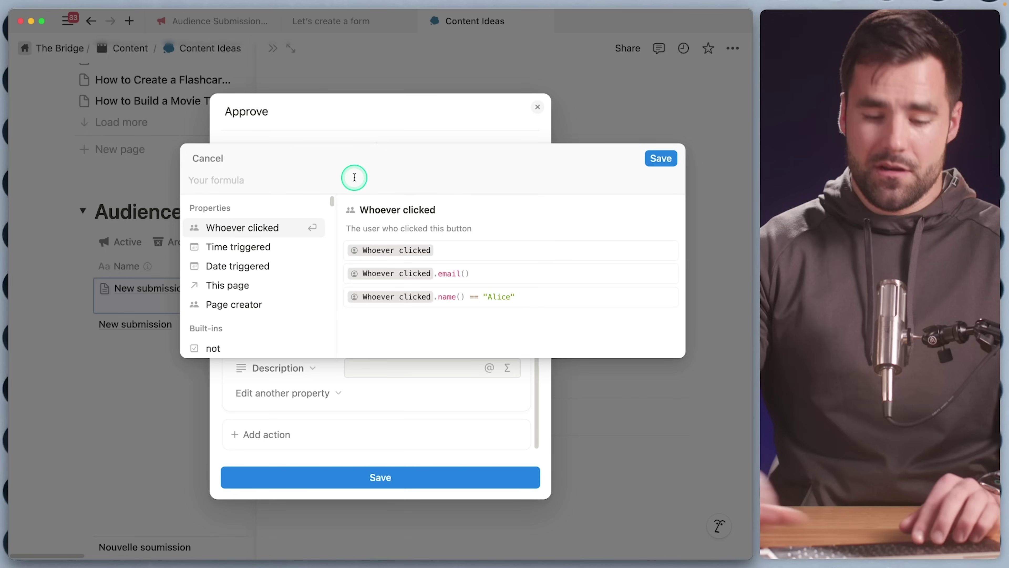
click(258, 286)
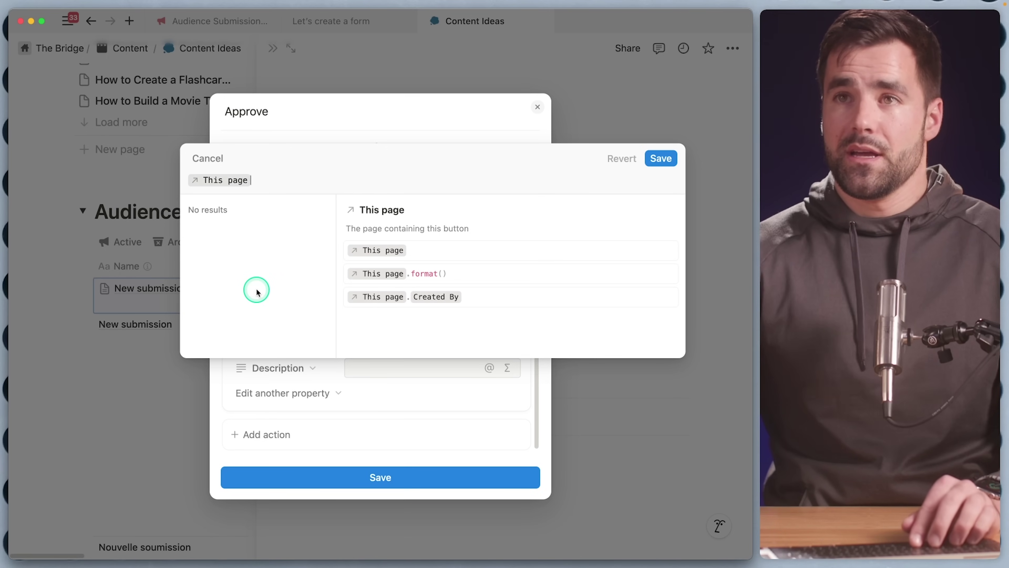
text(.)
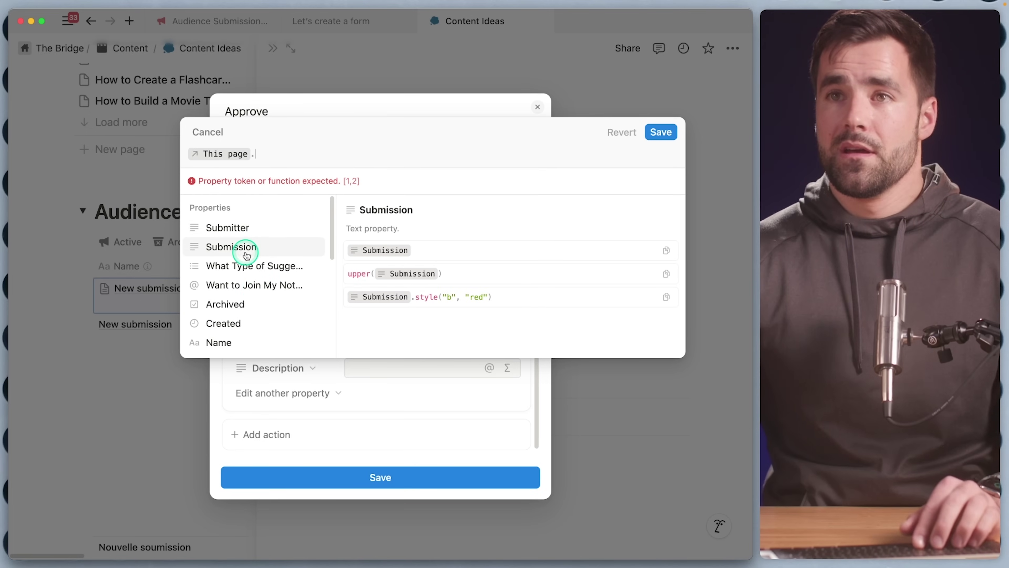
click(245, 253)
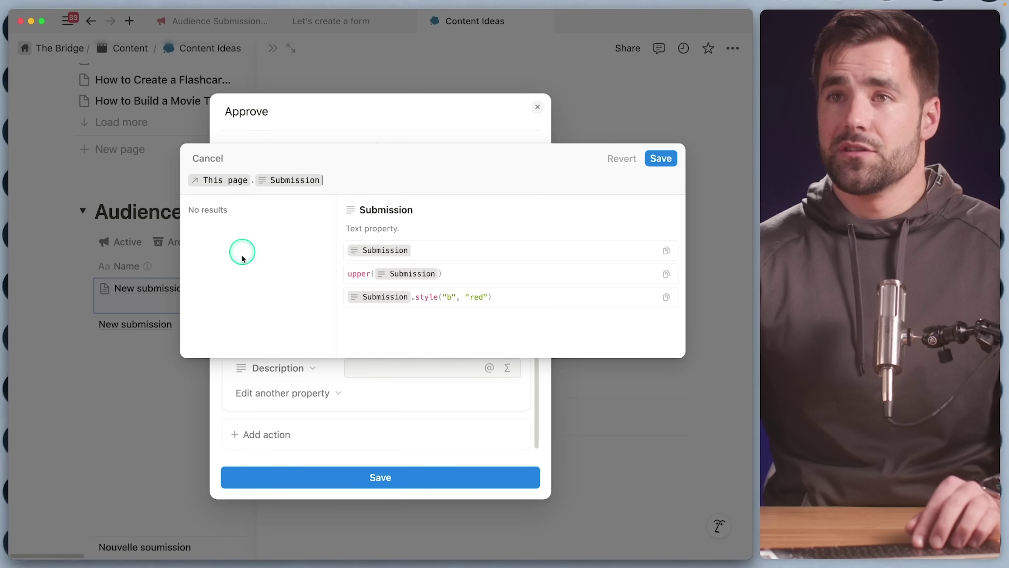
click(664, 161)
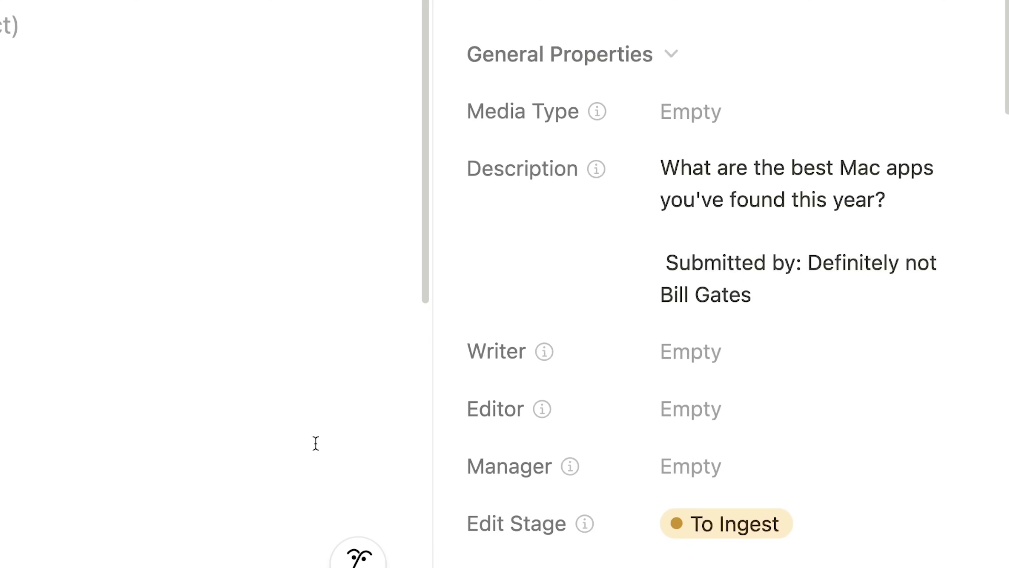
click(712, 239)
click(586, 252)
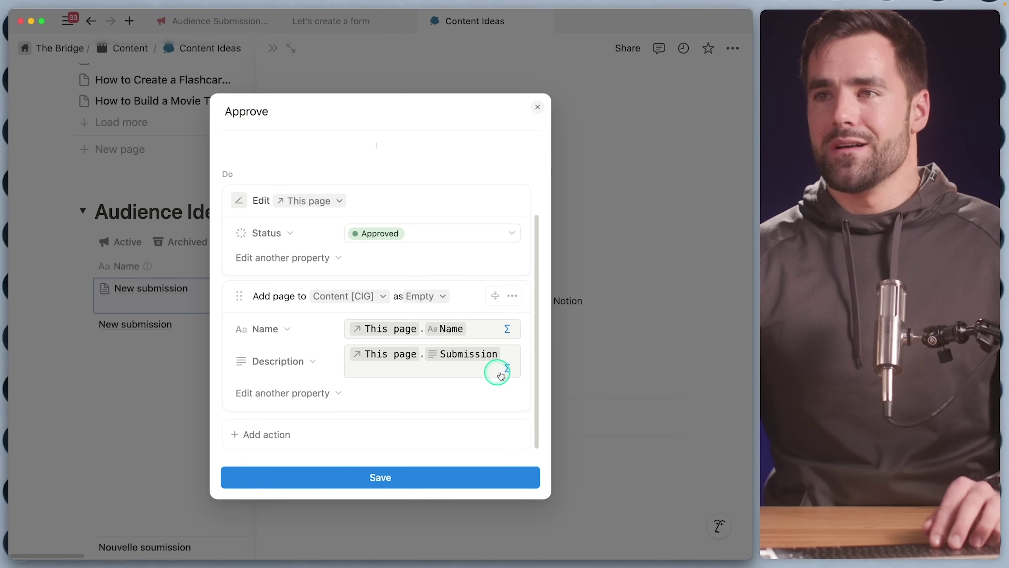
click(507, 369)
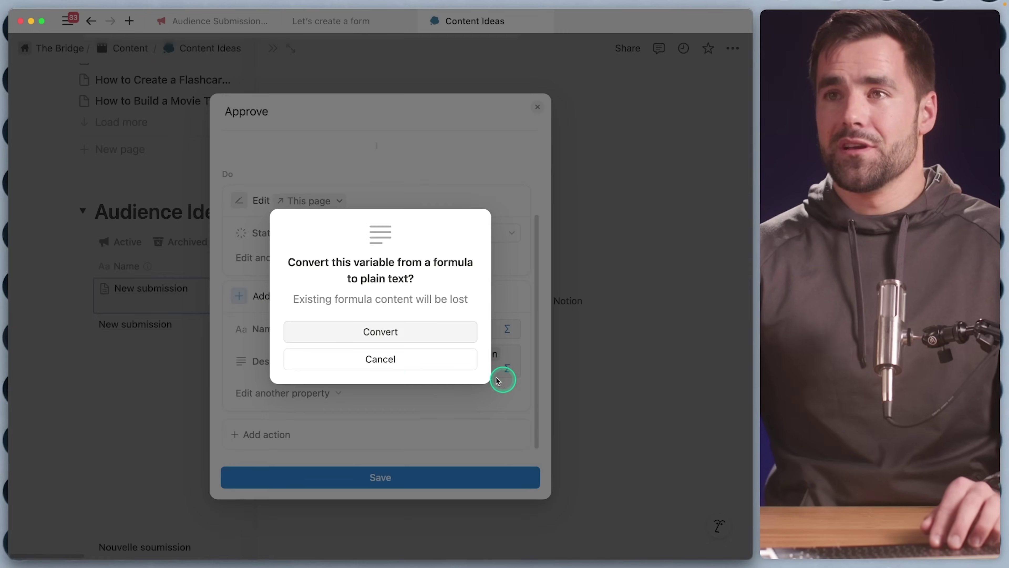
click(425, 361)
Extend the add-page action's Description formula after This page.Submission with + "\n\n" + "Submitted by: " + This page.Submitter
click(435, 362)
click(339, 173)
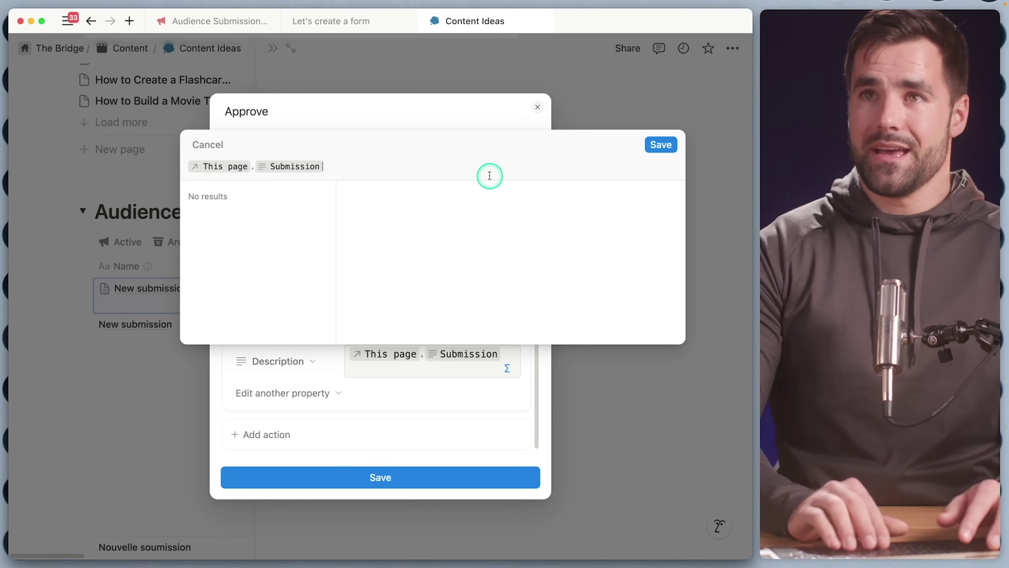
key(Left)
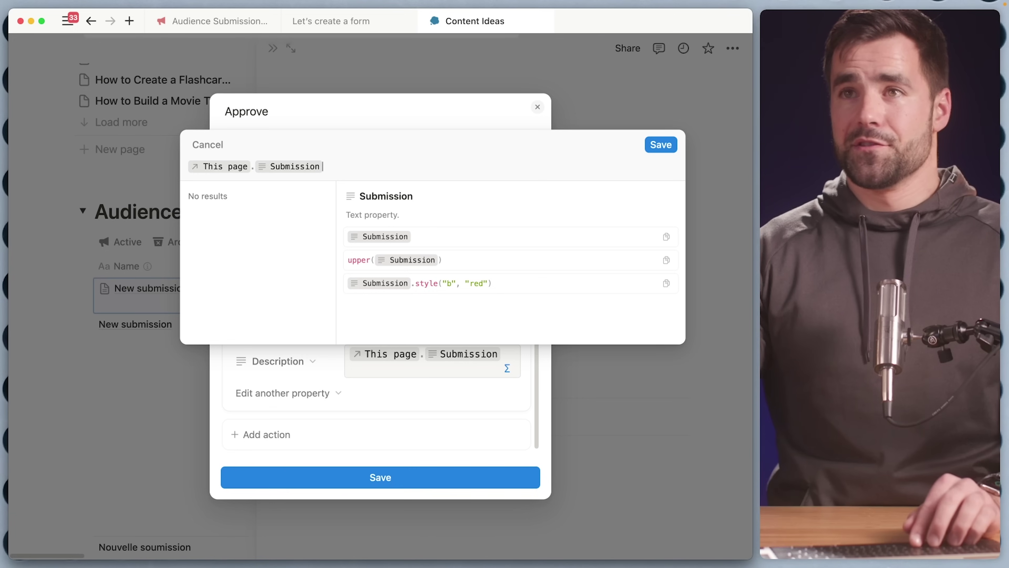
text(+)
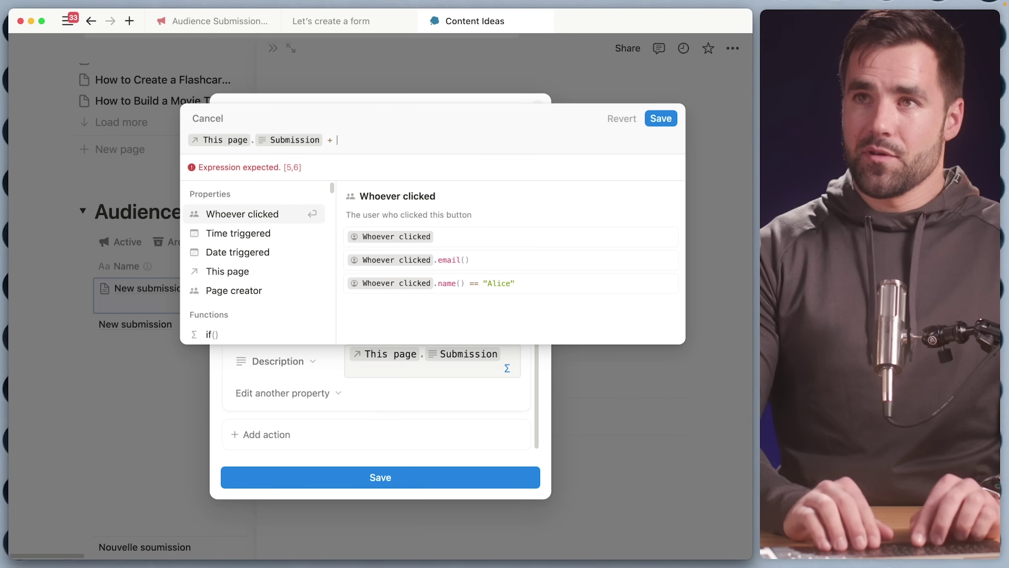
text(")
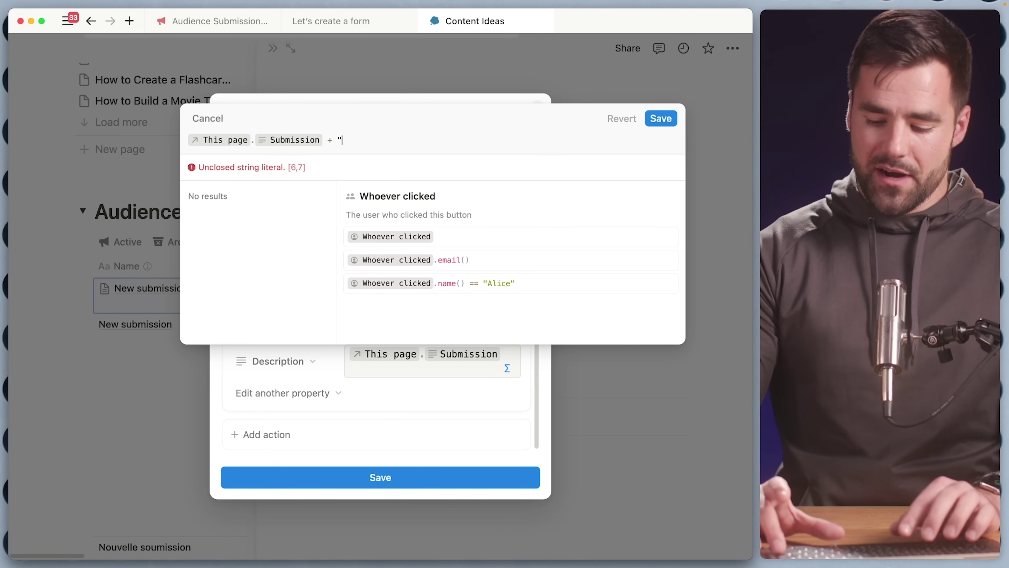
text(\n\n)
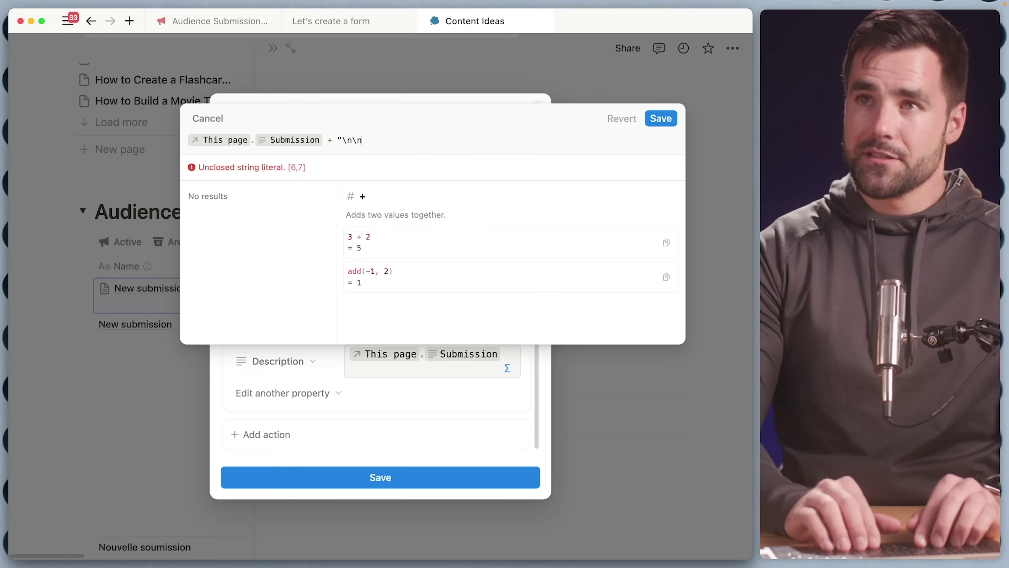
text(" + "Submit)
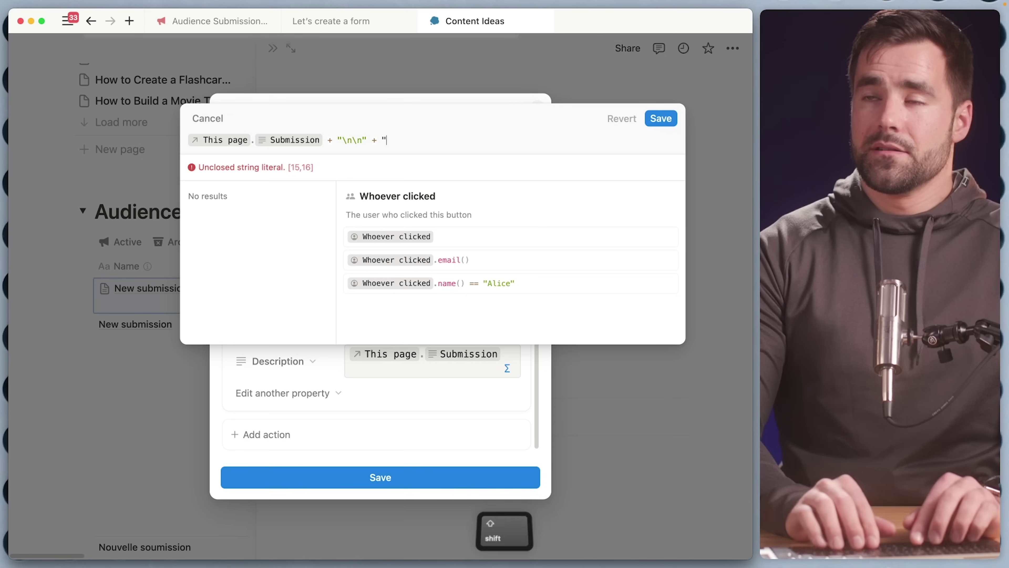
text(ted by: ")
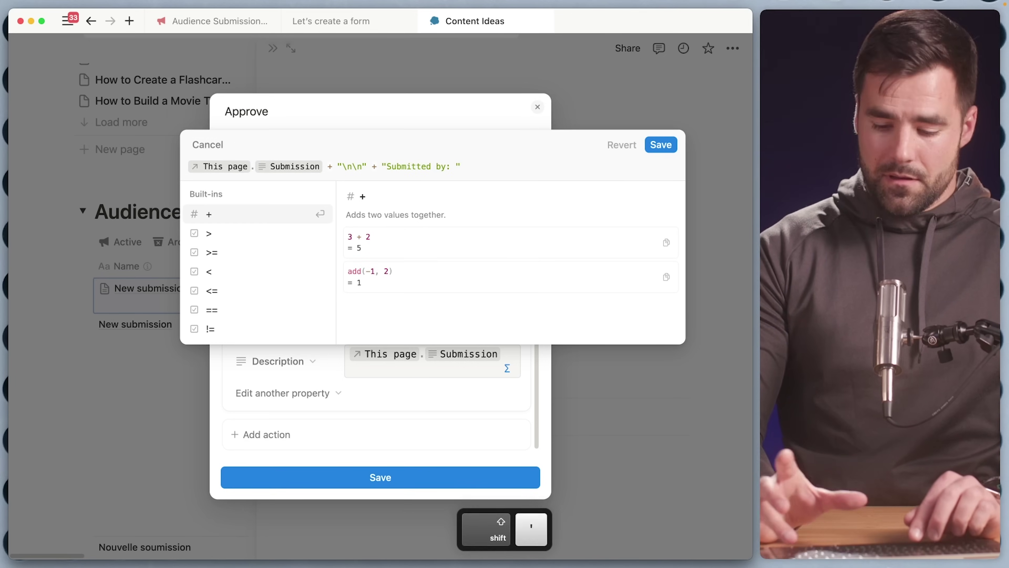
text( + this)
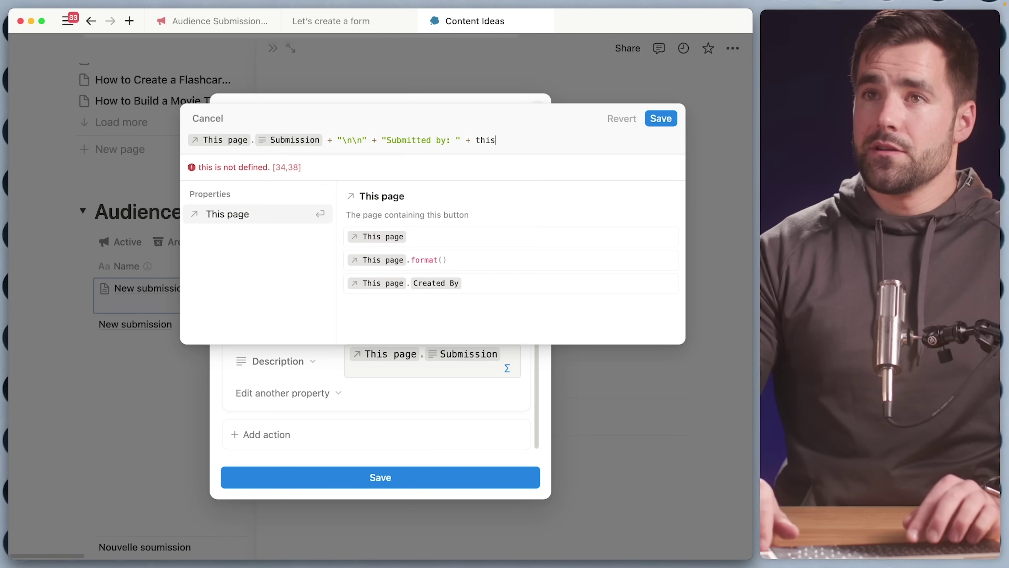
key(Return)
text(.)
key(Return)
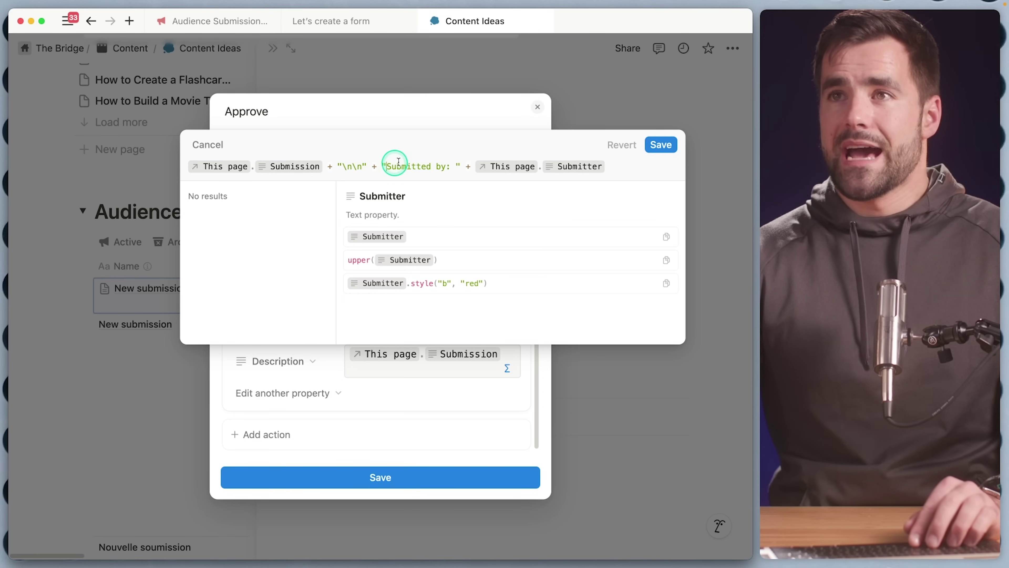
Merge the line breaks and label into the single string "\n\n Submitted by: " and save the Description formula
key(BackSpace)
key(BackSpace)
key(BackSpace)
key(BackSpace)
key(BackSpace)
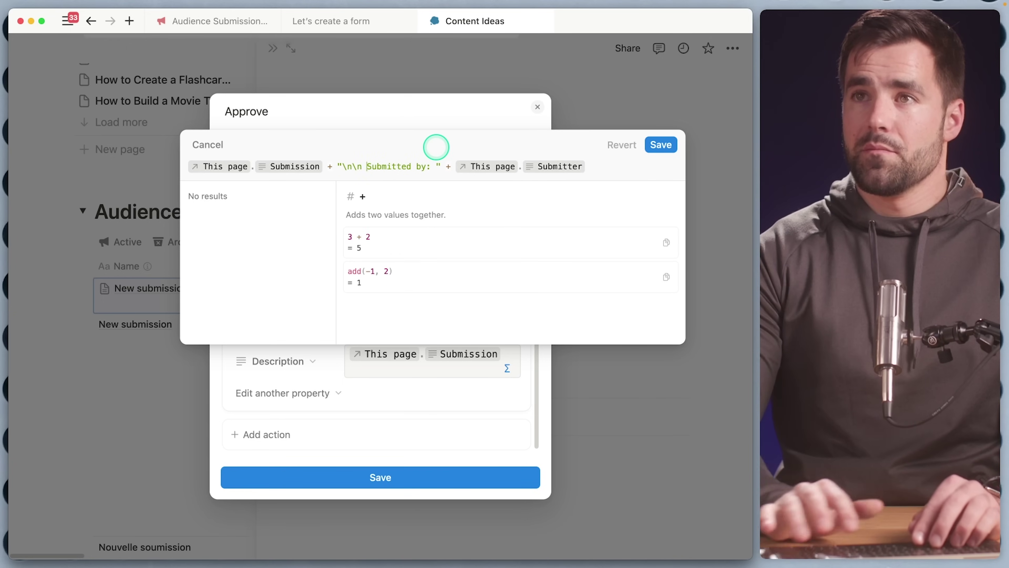
click(661, 144)
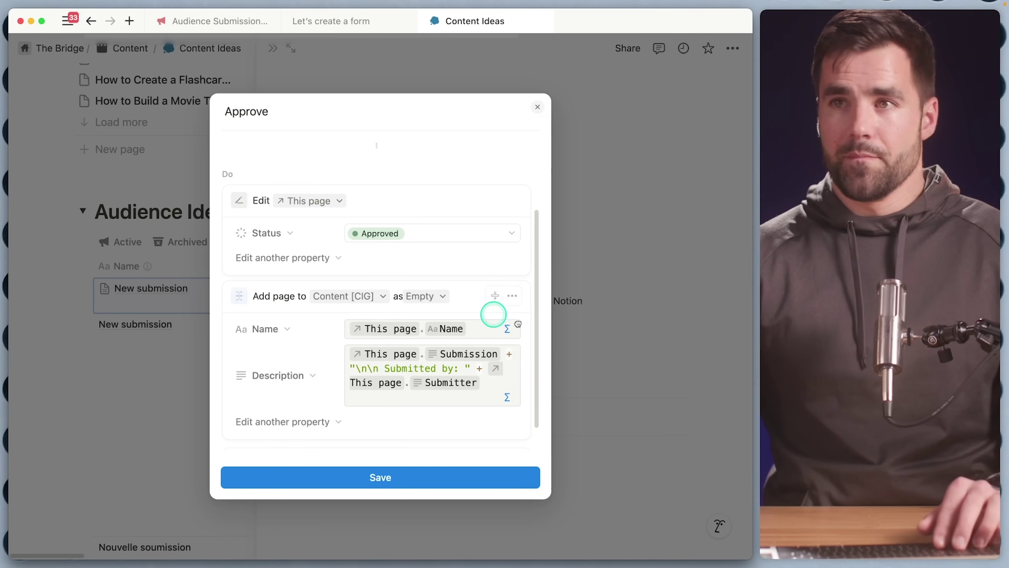
Add the Status property to the add-page action, set it to Idea and save the Approve automation
scroll(474, 359, down, 1)
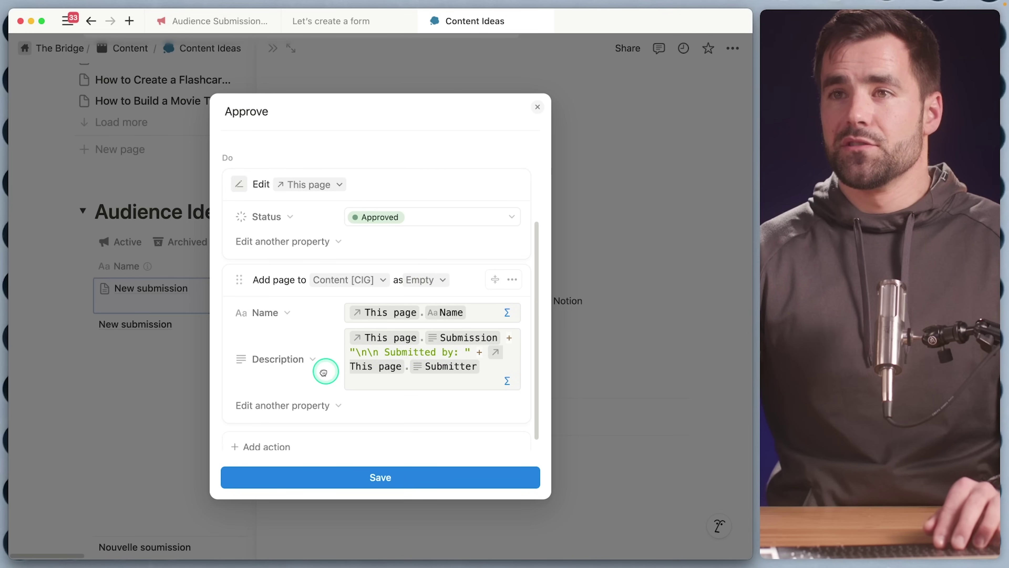
scroll(295, 380, down, 1)
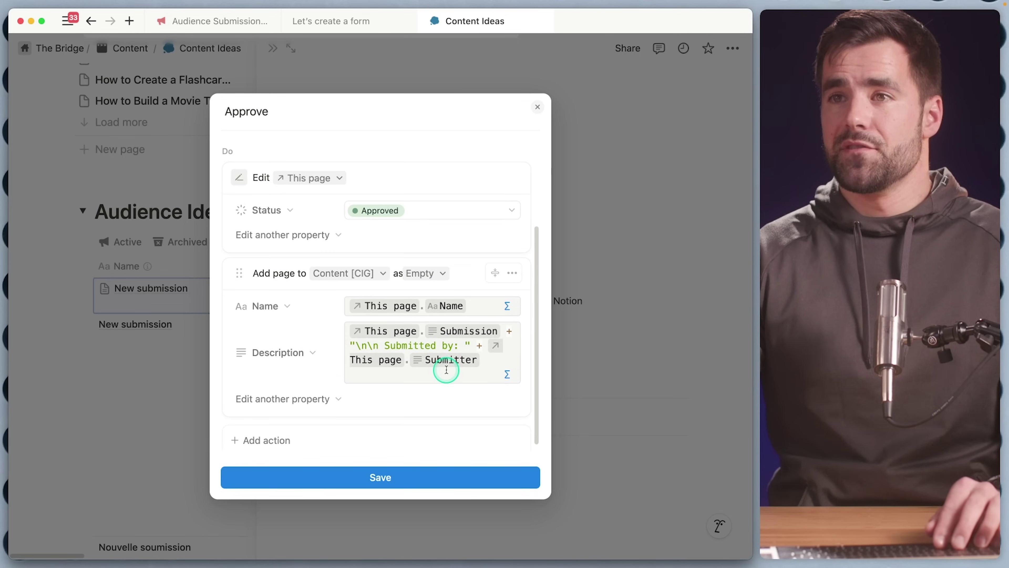
scroll(444, 366, down, 1)
click(327, 393)
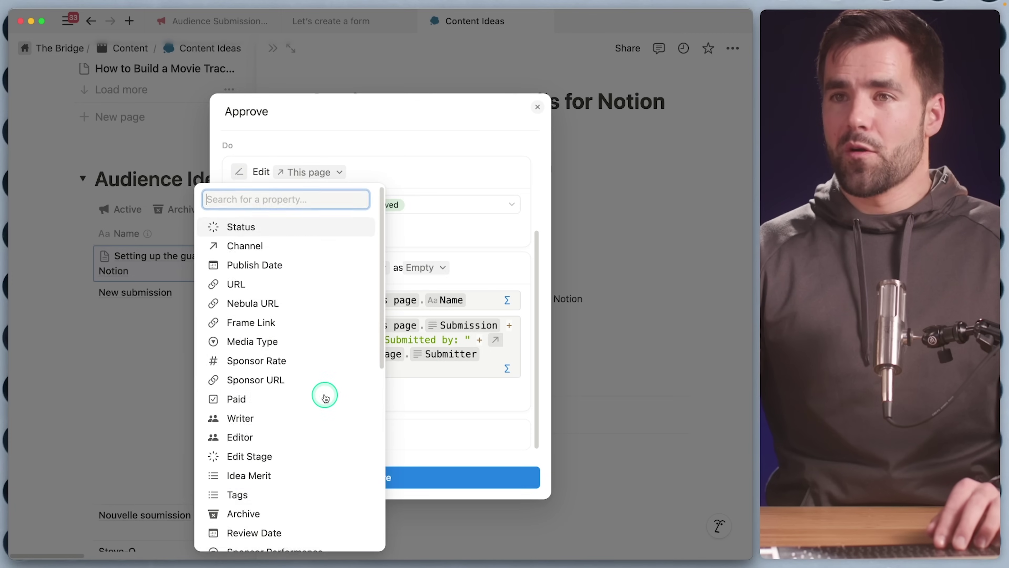
click(257, 231)
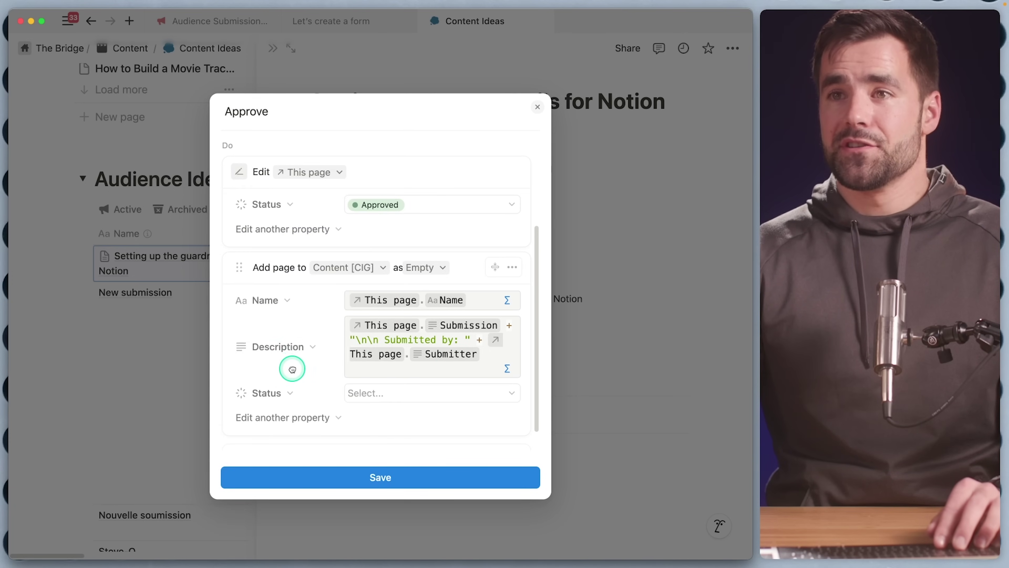
scroll(292, 367, down, 1)
click(393, 383)
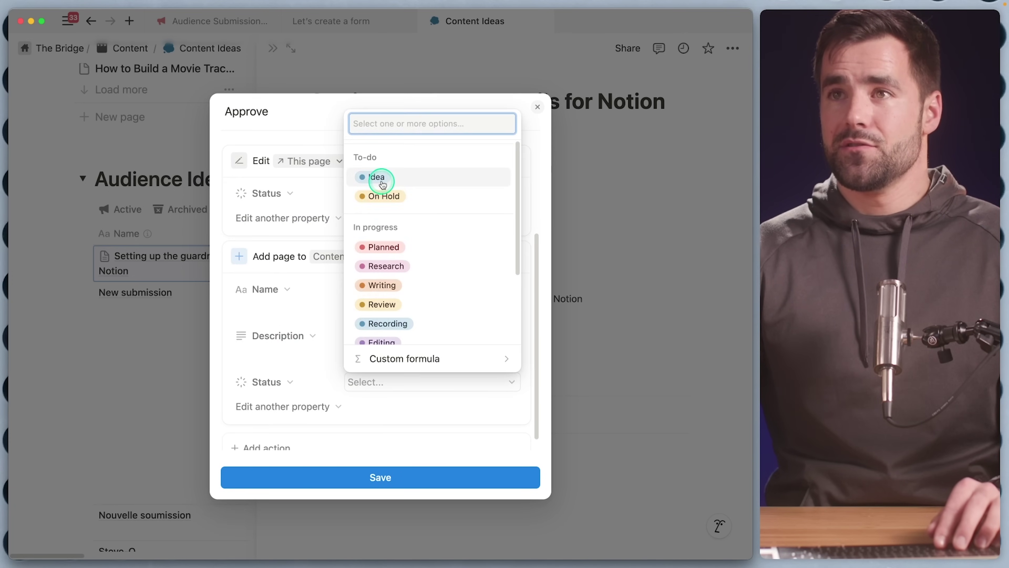
click(376, 176)
click(407, 472)
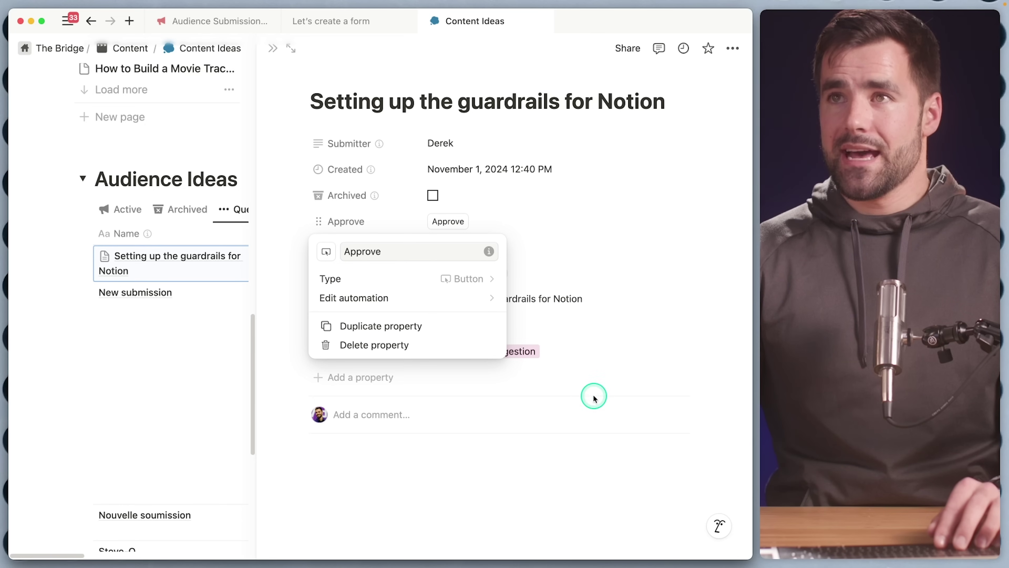
click(591, 258)
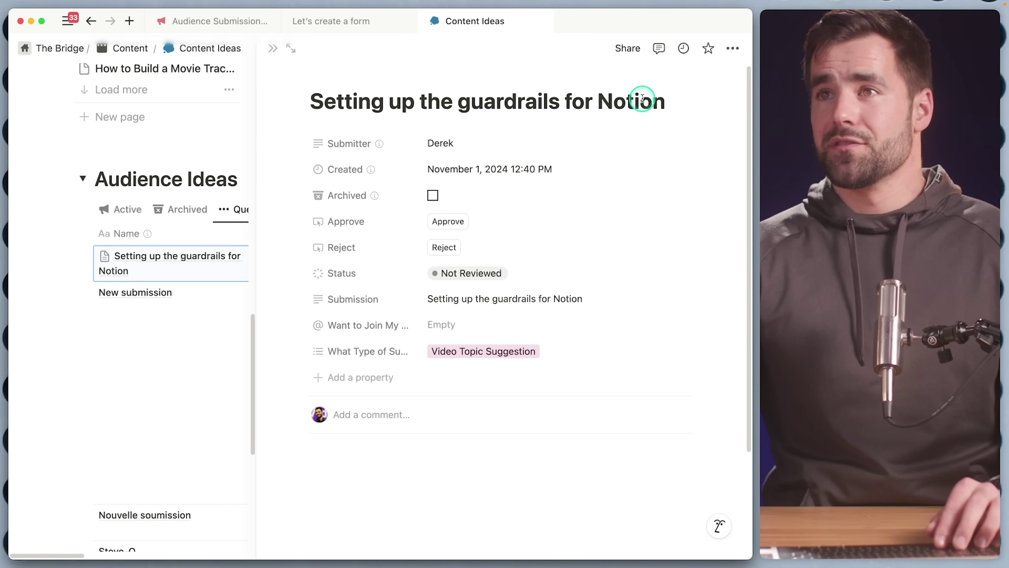
Approve the submission "Setting up the guardrails for Notion" and open its new page from the My Ideas list
click(448, 229)
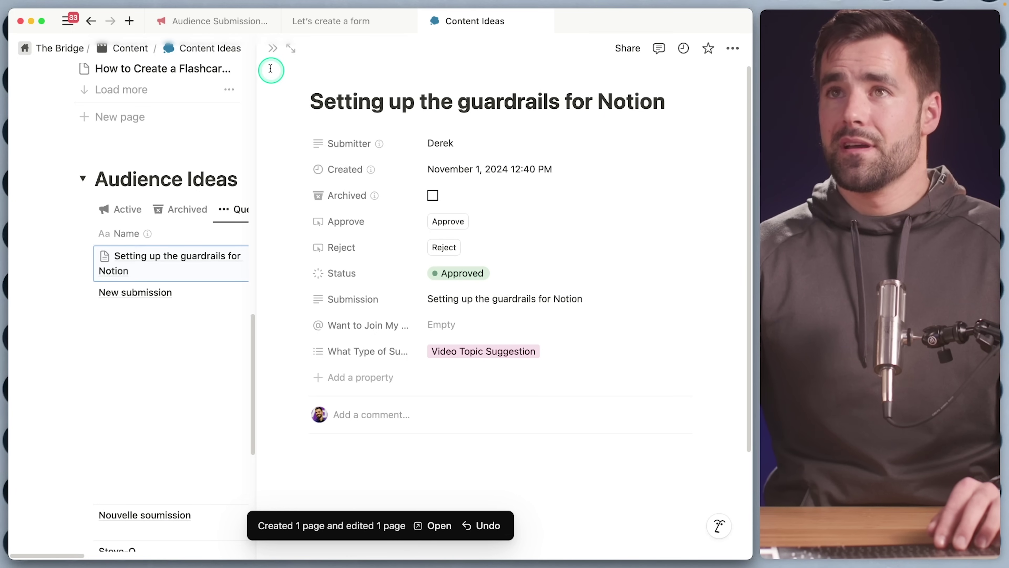
click(272, 48)
scroll(335, 286, up, 20)
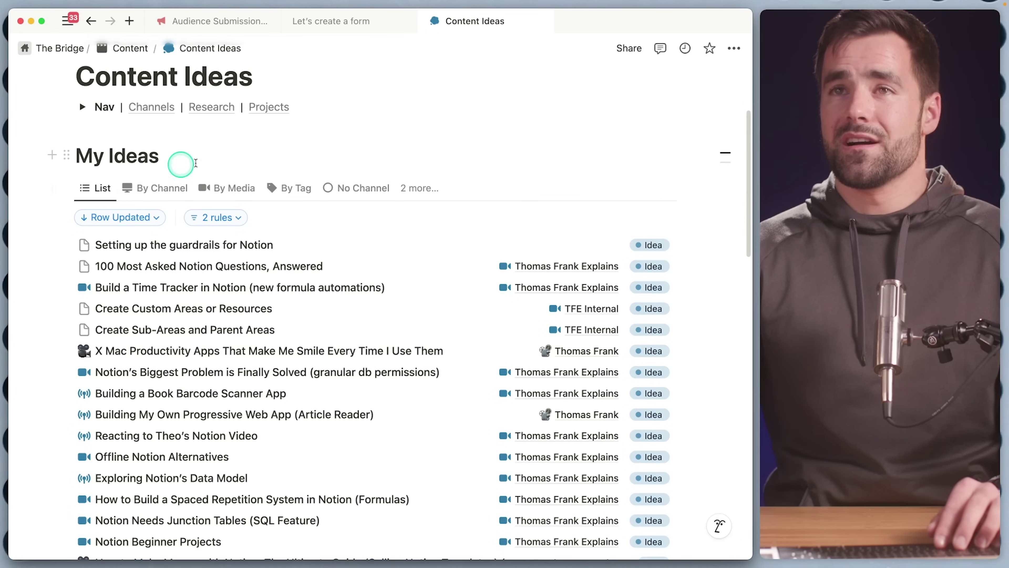
click(189, 245)
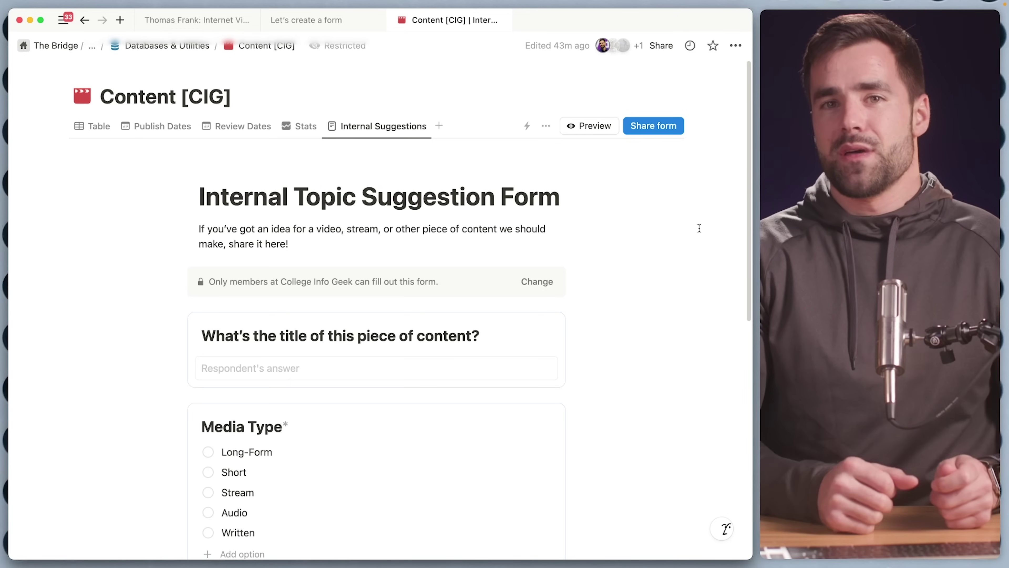
Review the questions of the Internal Topic Suggestion Form in the Content [CIG] database
scroll(466, 322, down, 5)
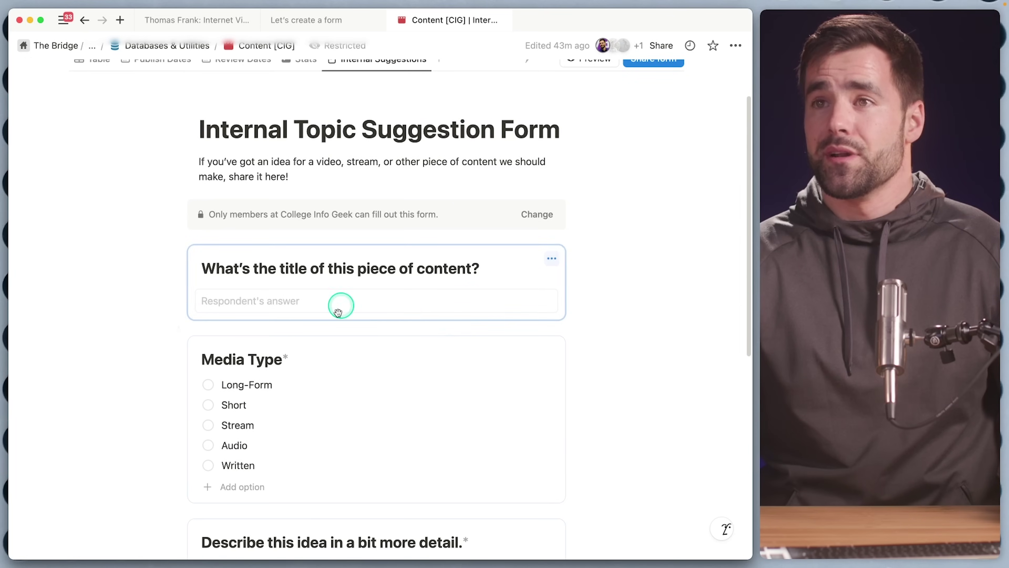
scroll(457, 225, down, 4)
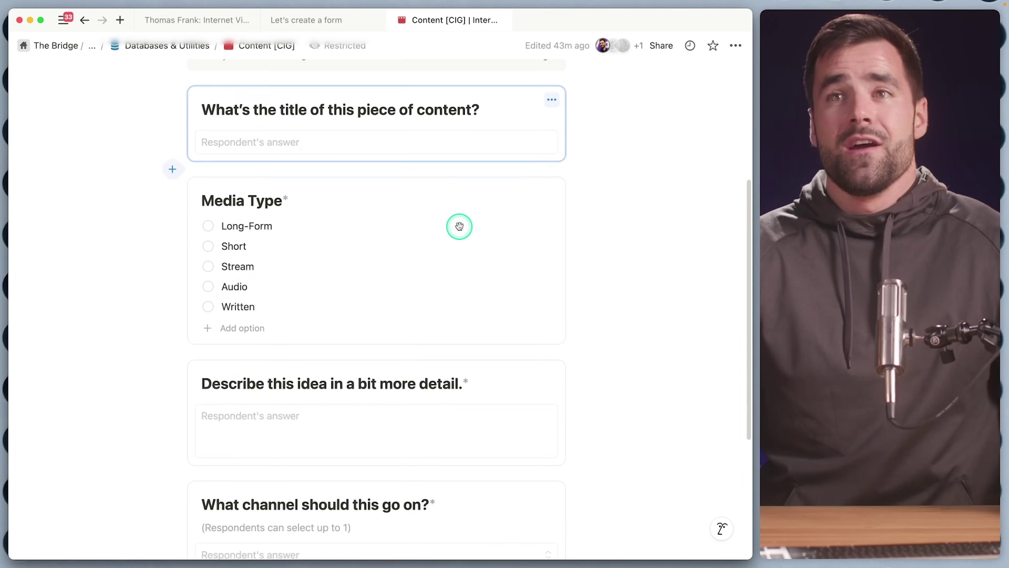
scroll(456, 264, down, 2)
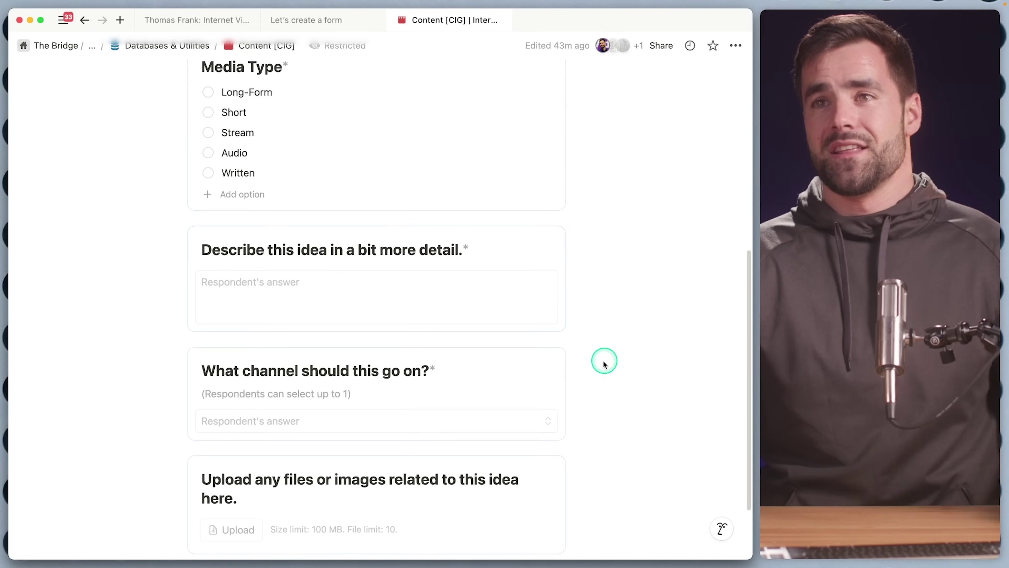
scroll(601, 366, up, 10)
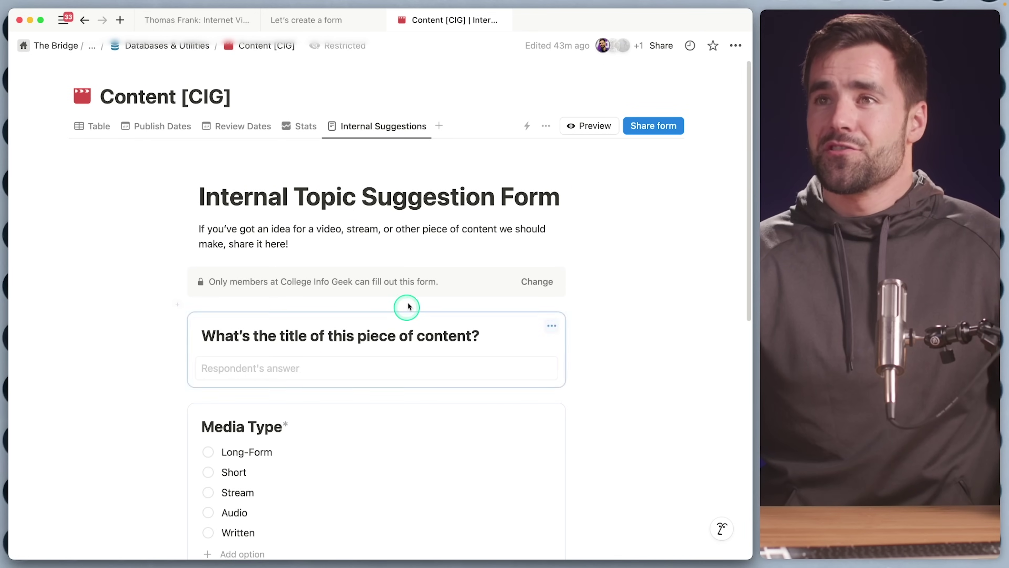
Examine the Status property's options and default in the Content [CIG] table
click(92, 128)
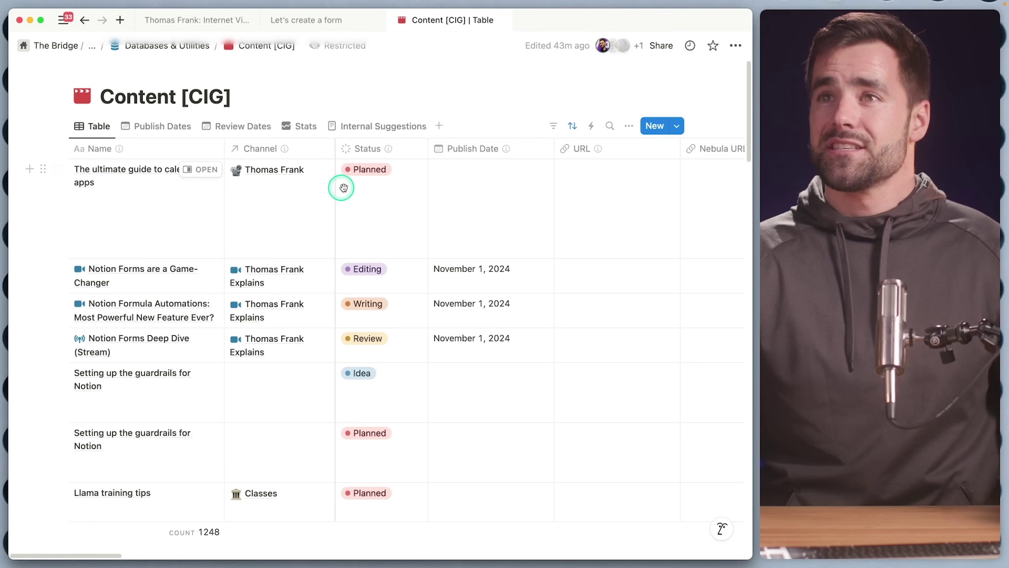
click(360, 147)
click(426, 198)
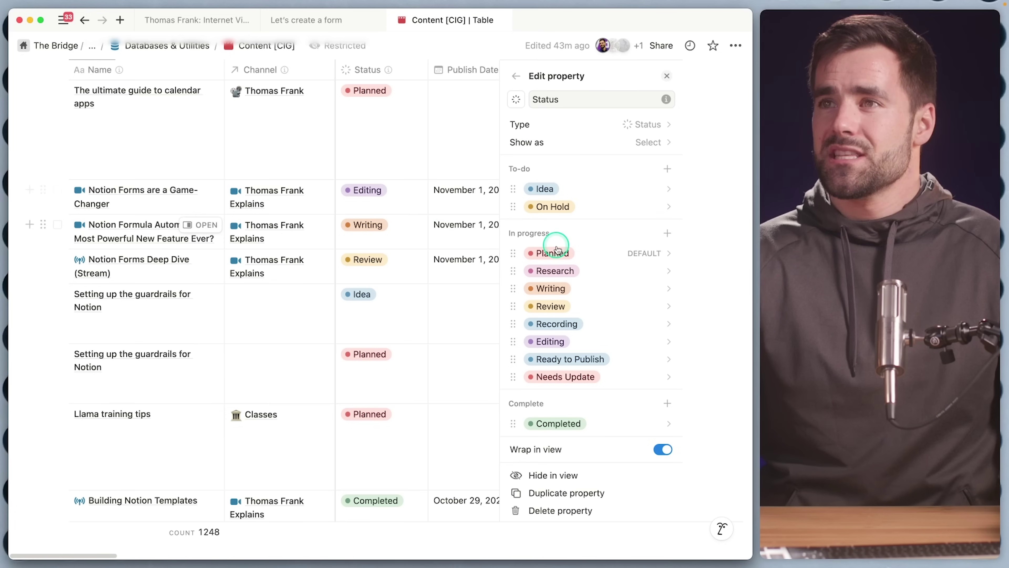
click(593, 255)
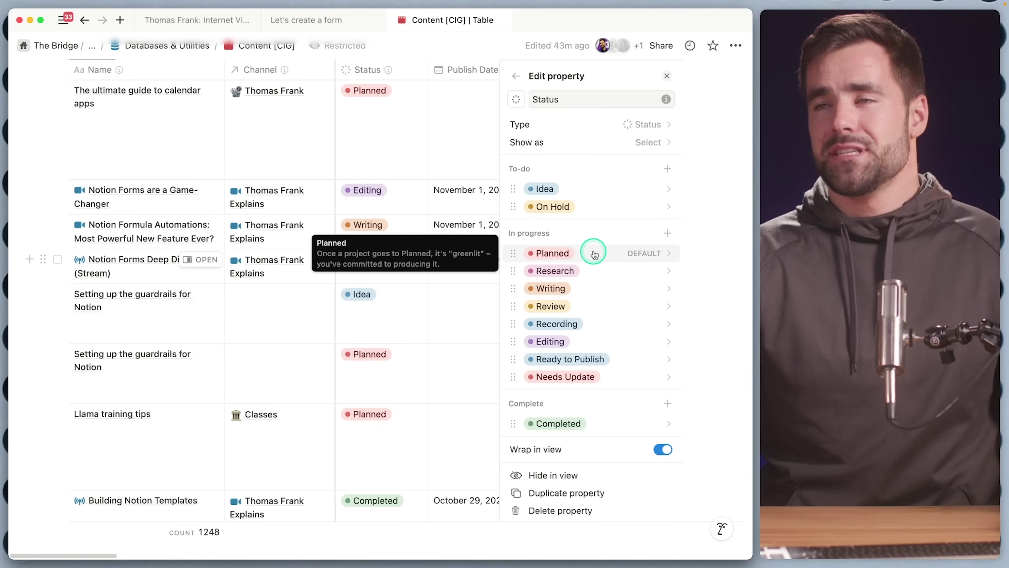
click(605, 192)
click(599, 188)
click(553, 188)
click(613, 181)
click(666, 76)
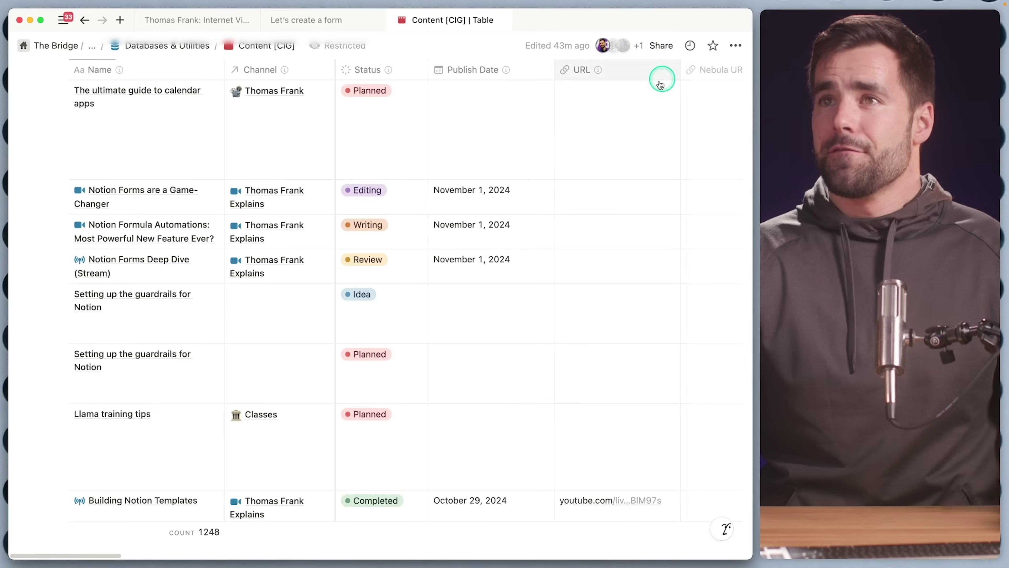
Set the Status of "The ultimate guide to calendar apps" to Idea and return to the Internal Suggestions form
scroll(428, 130, up, 3)
click(383, 164)
click(370, 206)
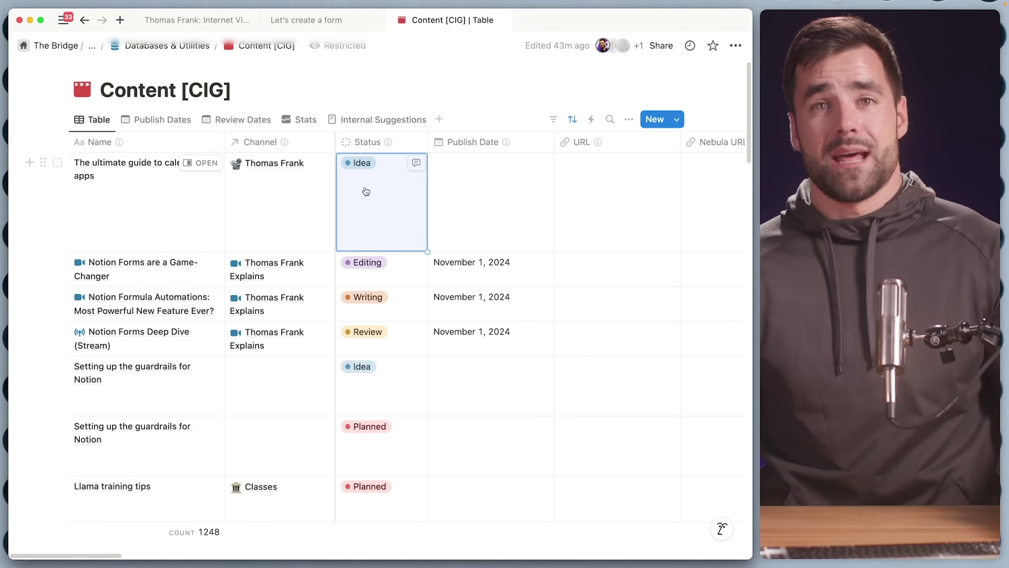
click(365, 118)
click(669, 227)
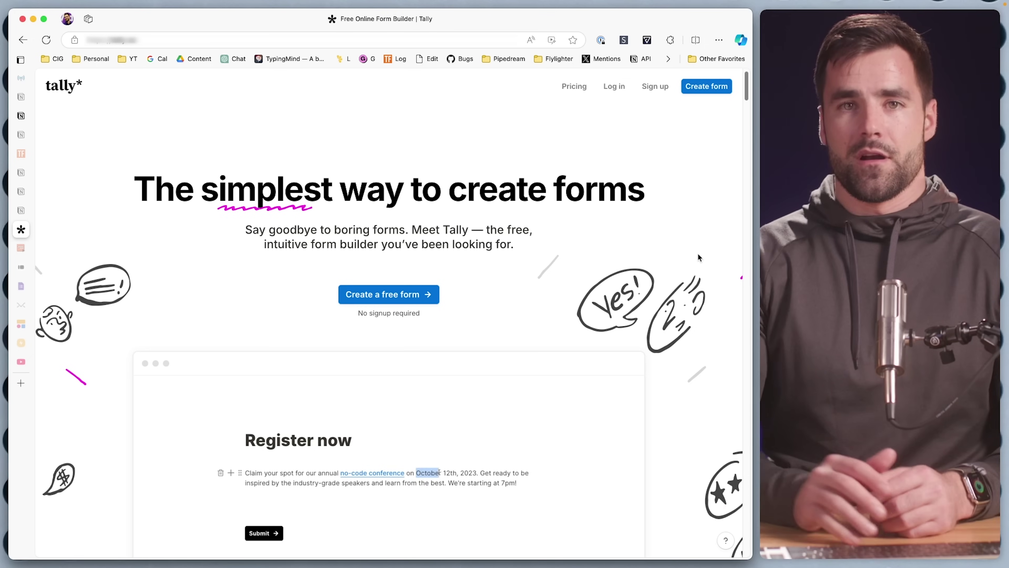
Look at alternative form builders in the web browser: Tally, Youform and Typeform's core plan pricing
click(127, 193)
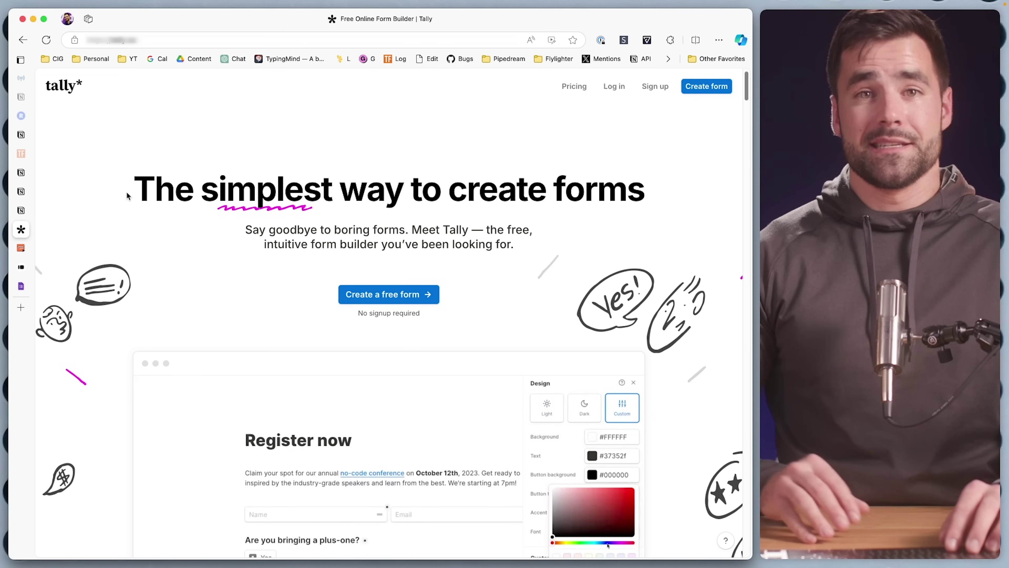
click(21, 247)
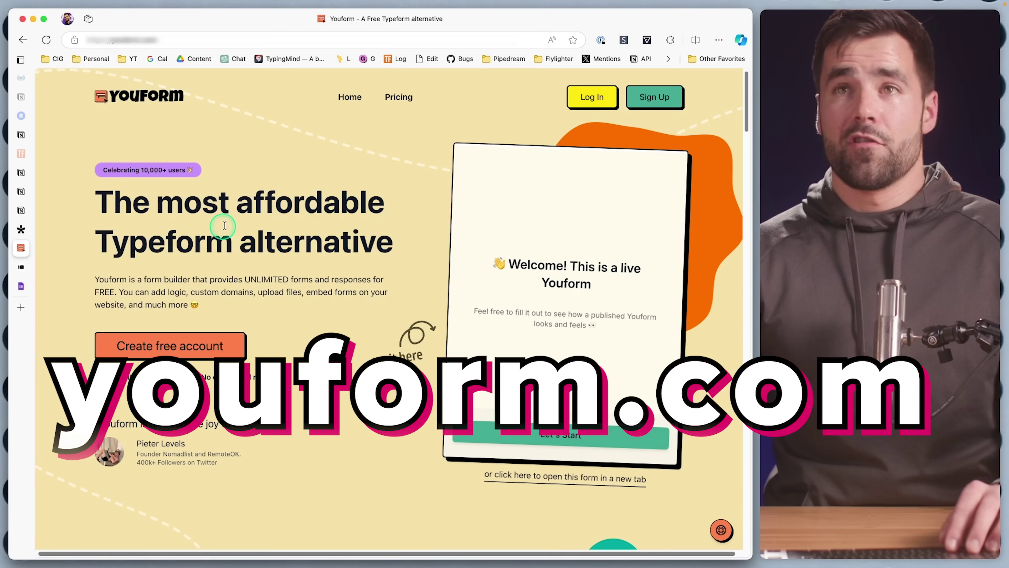
click(21, 267)
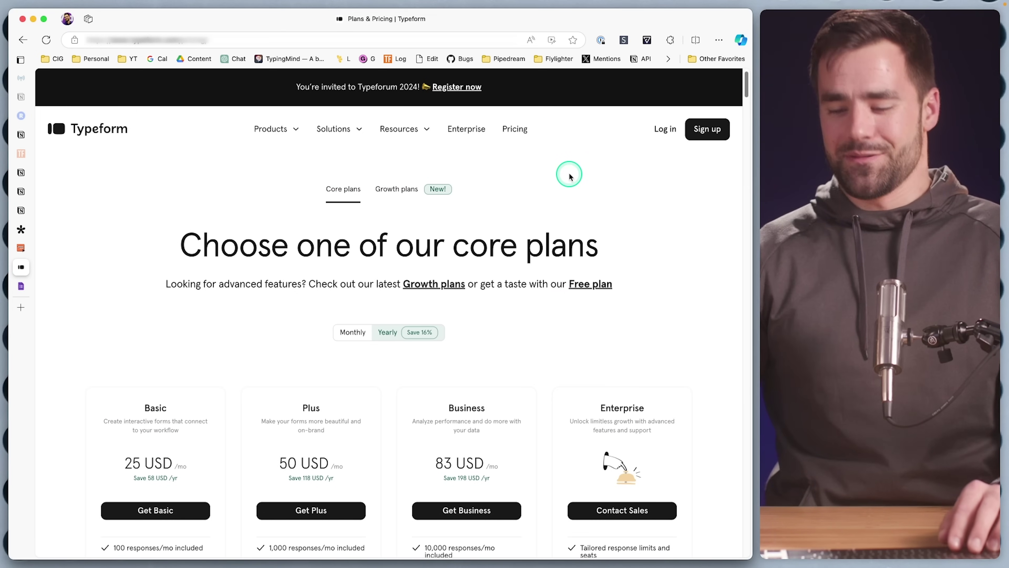
scroll(588, 192, down, 1)
scroll(699, 248, down, 5)
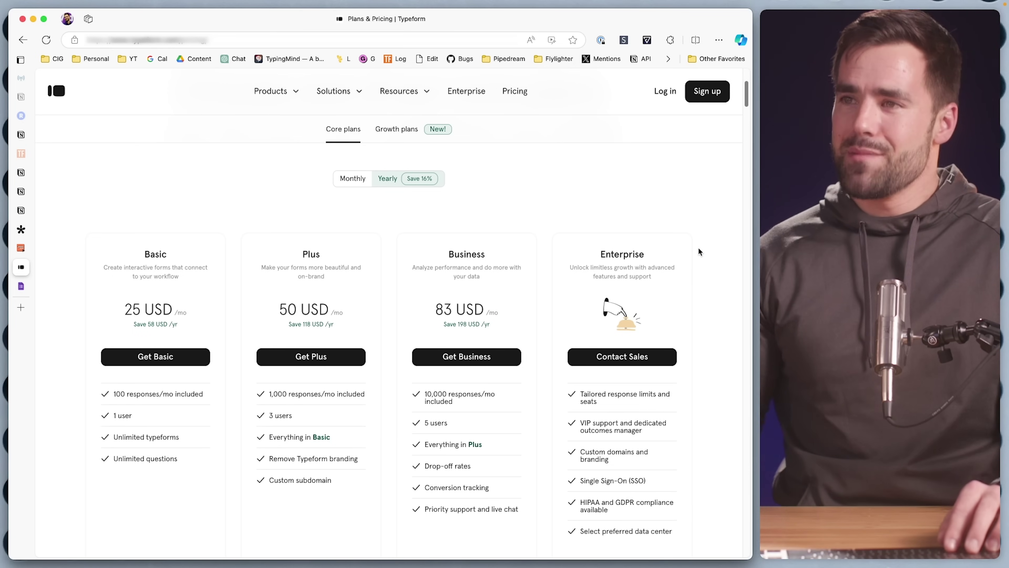
Return to the head of Typeform's pricing page and bring up the Google Forms landing page
scroll(698, 247, up, 5)
click(122, 285)
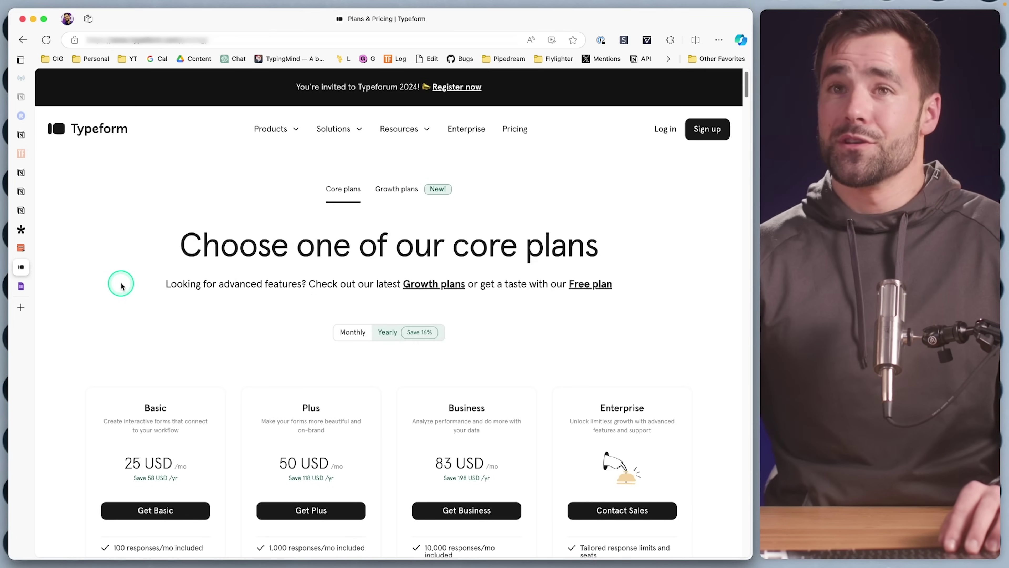
click(28, 287)
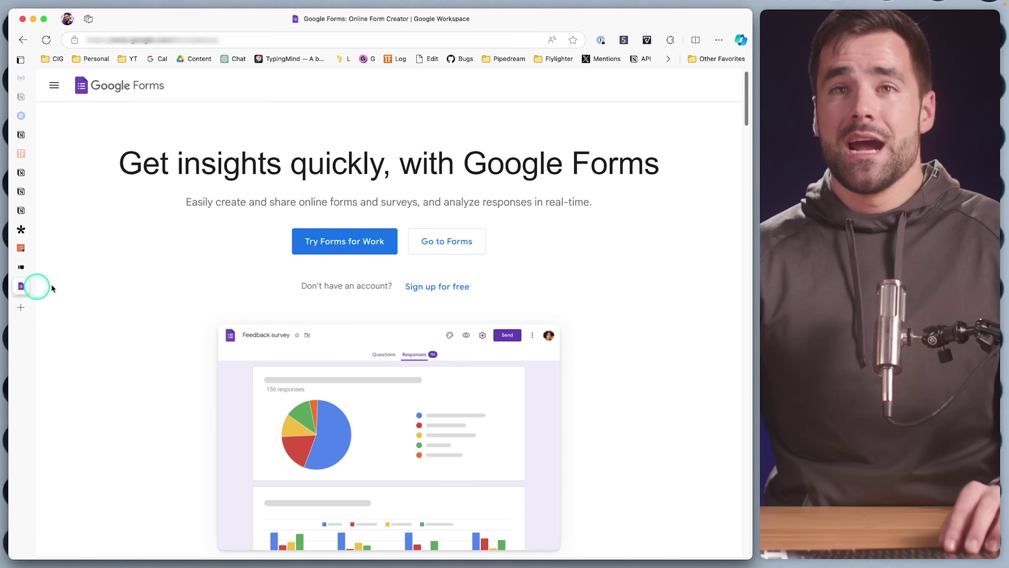
click(589, 295)
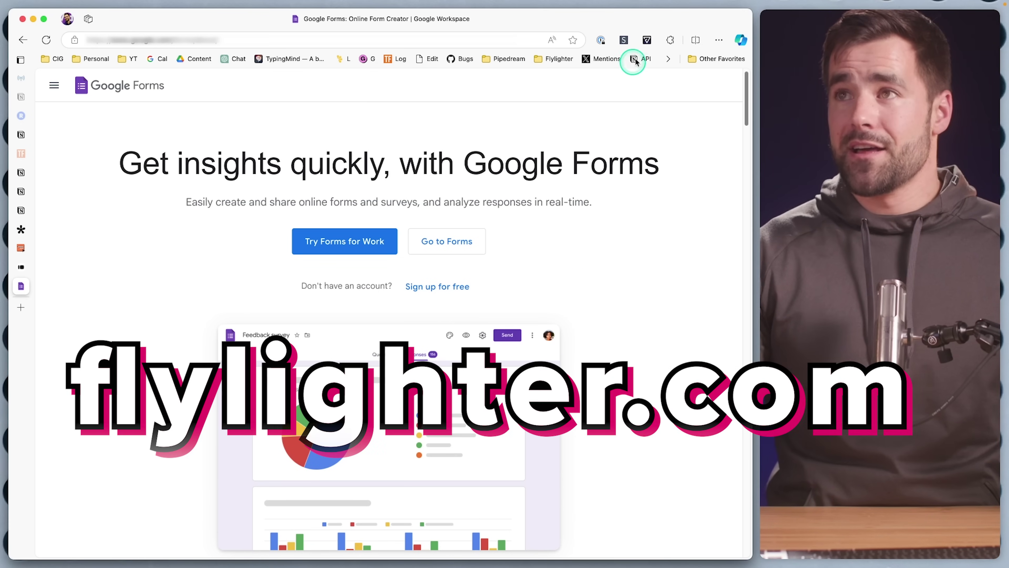
View the Inbox capture flow of the Flylighter extension for the Google Forms page, and close it without capturing
click(647, 40)
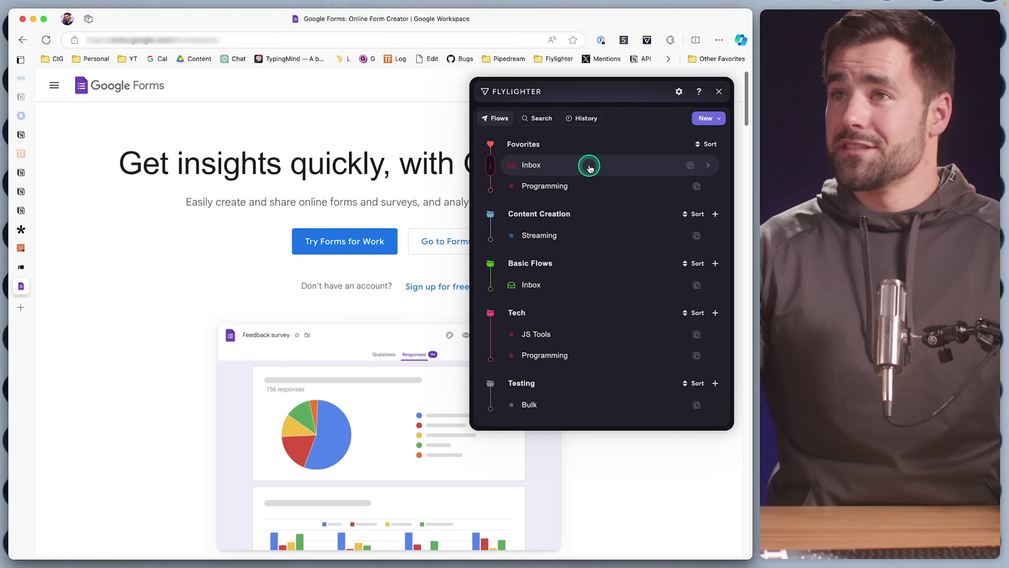
click(590, 167)
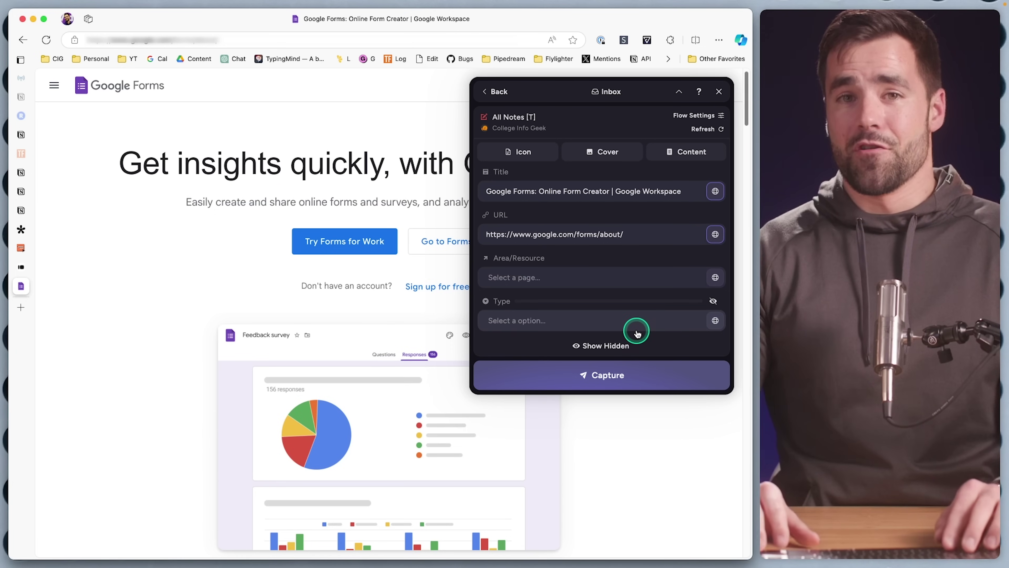
click(718, 92)
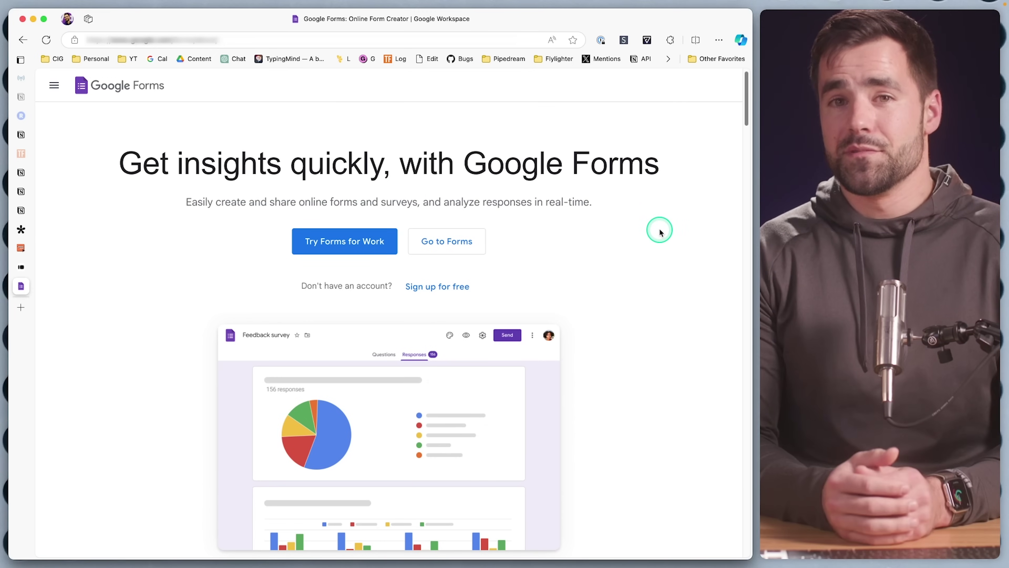